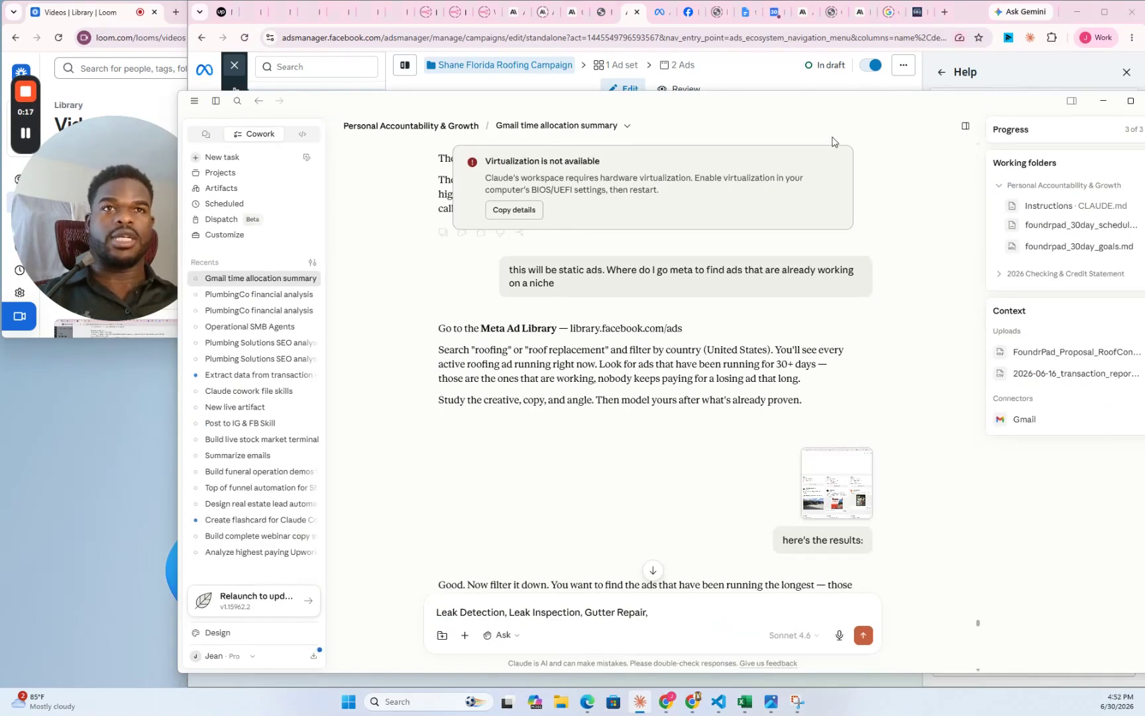
- Switch from the Claude chat to Chrome and open the Meta Ad Library results for roofing
drag(438, 328, 651, 328)
click(928, 263)
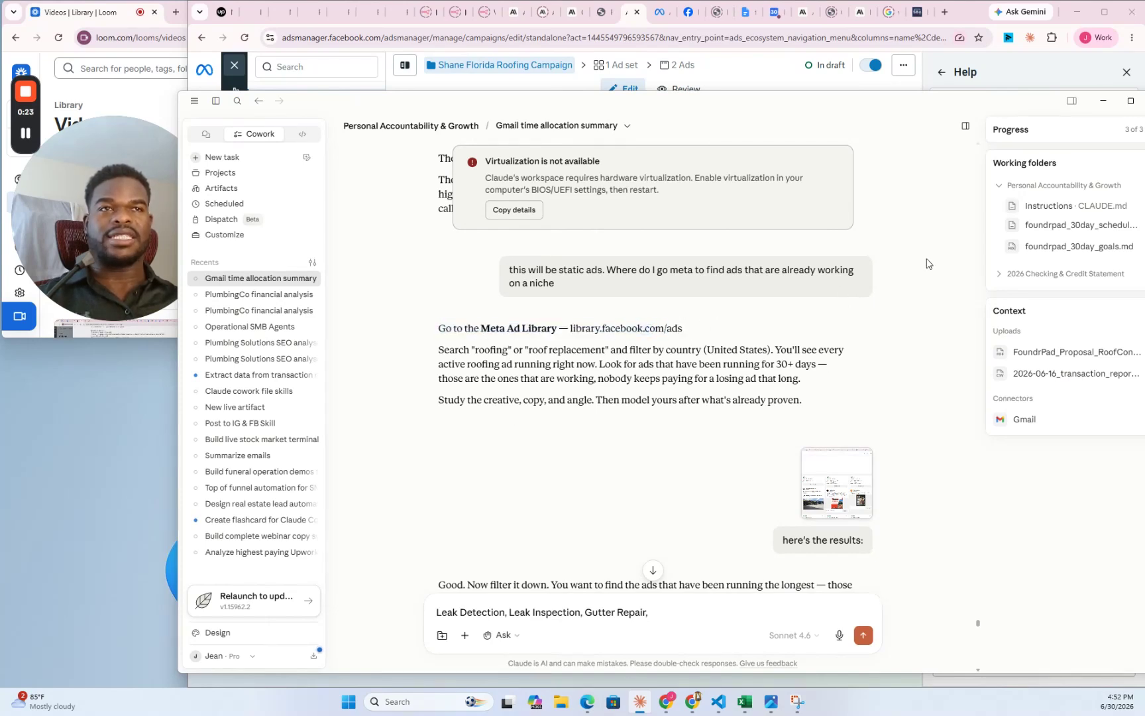
click(658, 19)
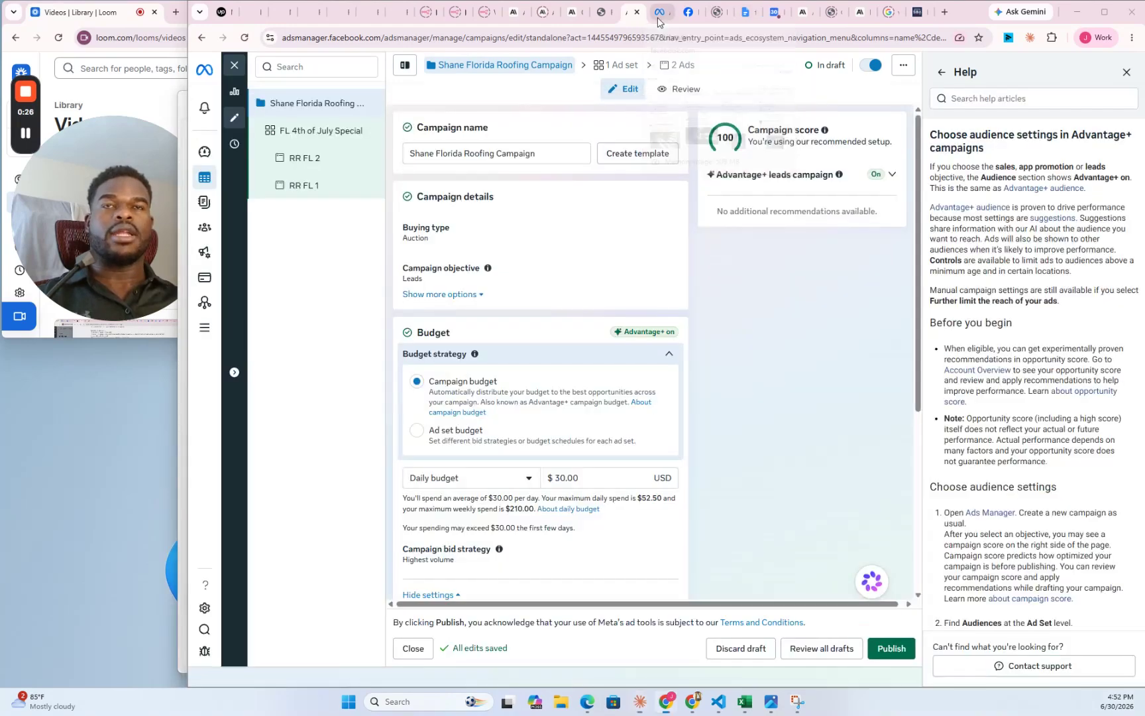
click(658, 20)
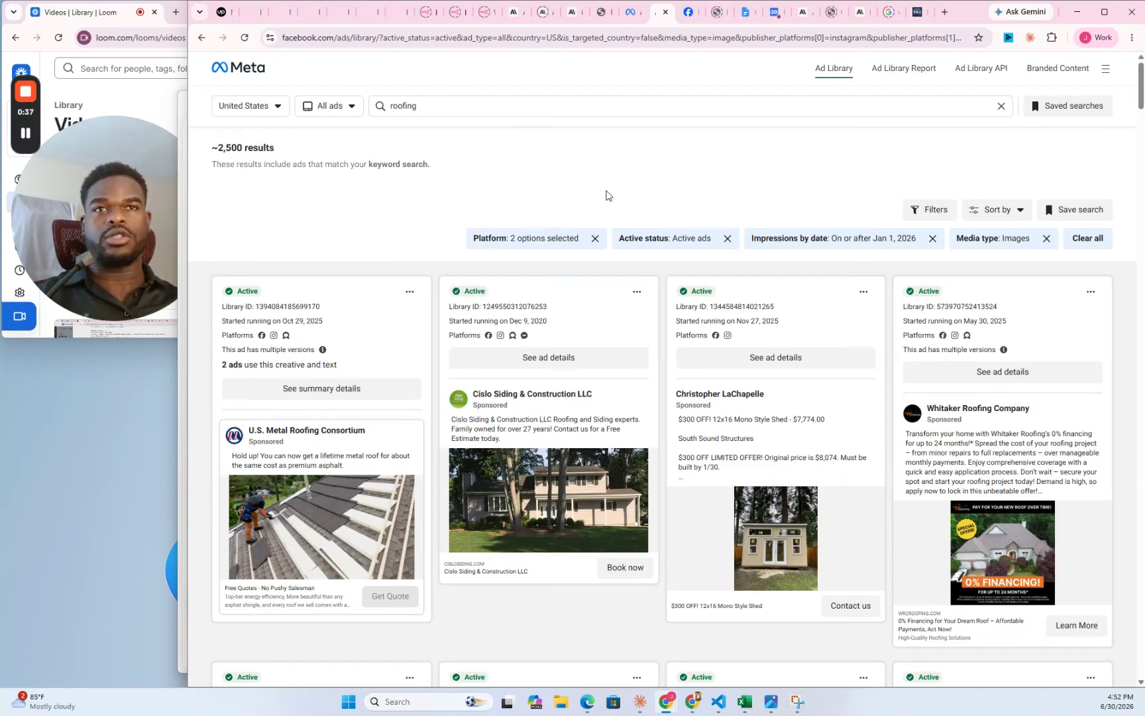
click(945, 11)
text(Florida homeowners — is your roof ready for storm season? Don't wait until there's a leak. Get a free quote today with no obligation and no pushy salesmen. Takes 60 seconds.")
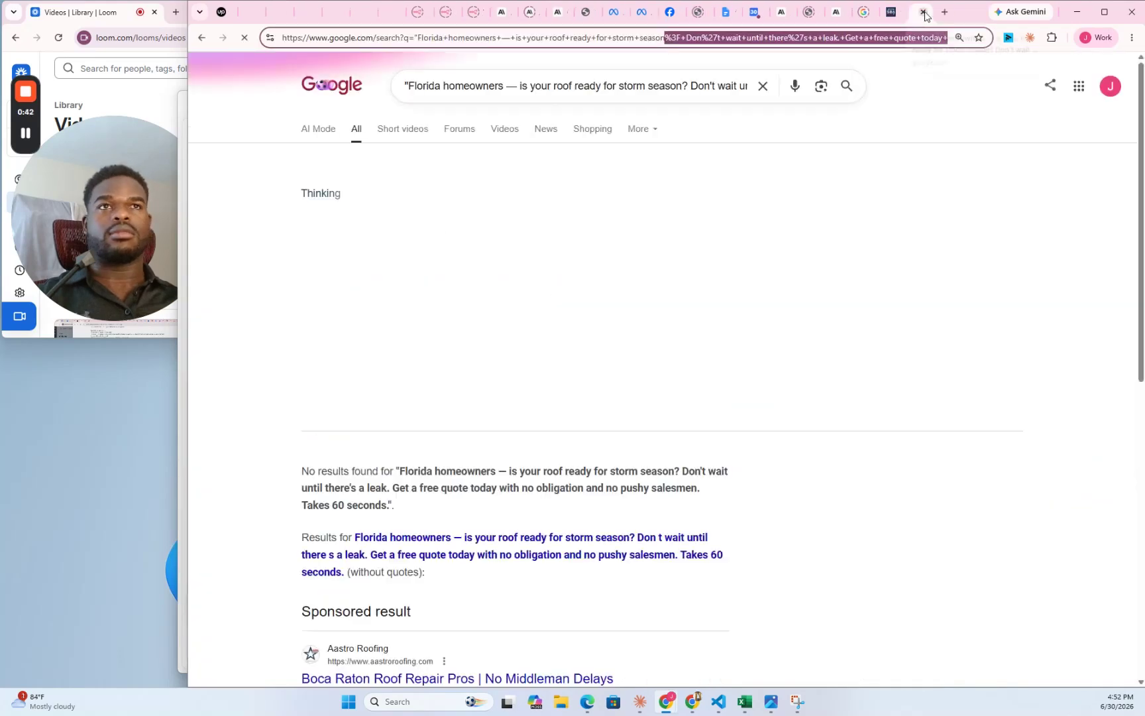
click(924, 12)
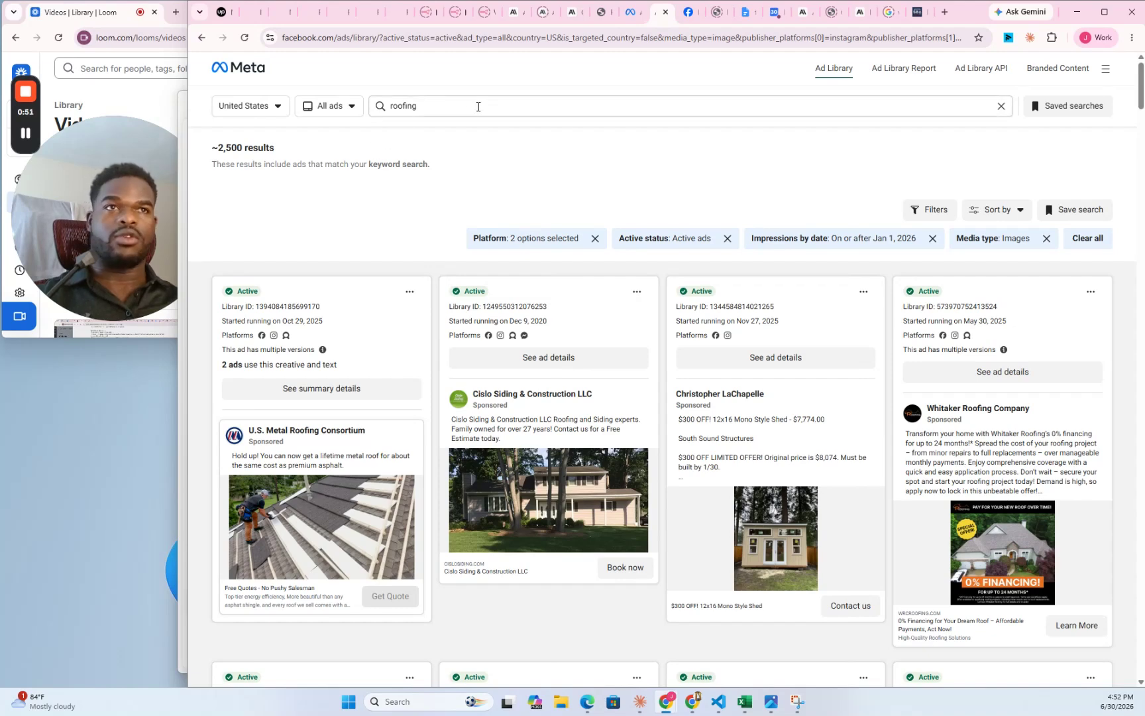
- Review the roofing search's filters, including the media type and active status options and the impression dates, and close them without changes
click(931, 210)
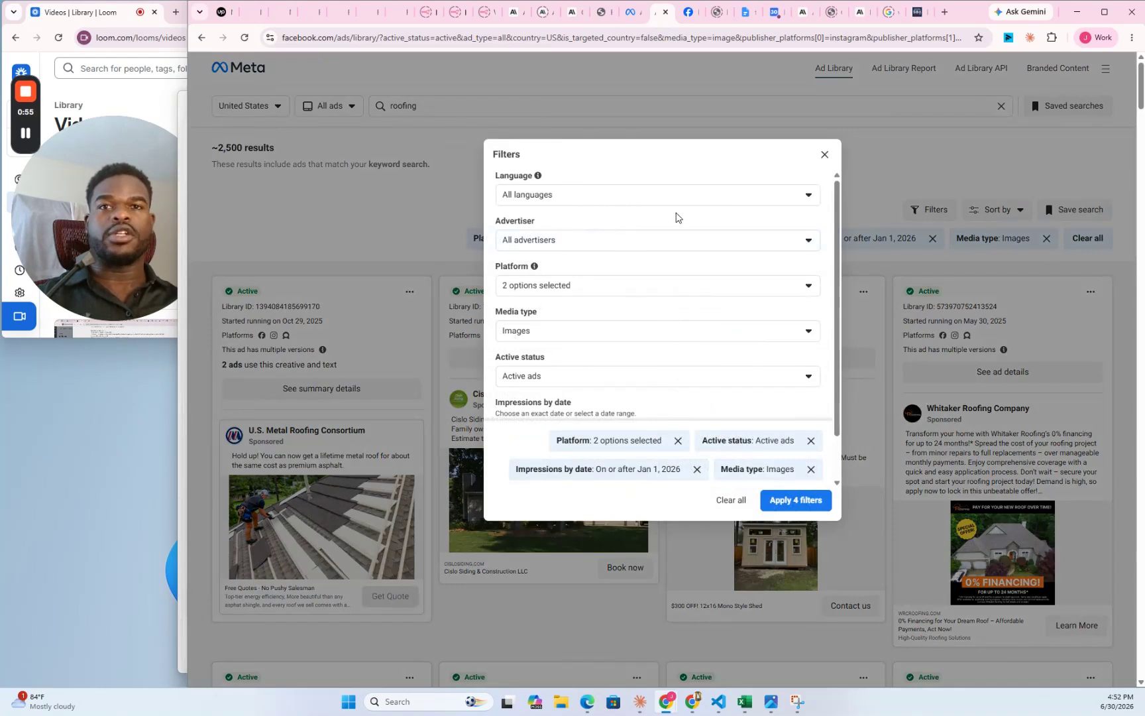
scroll(676, 218, down, 1)
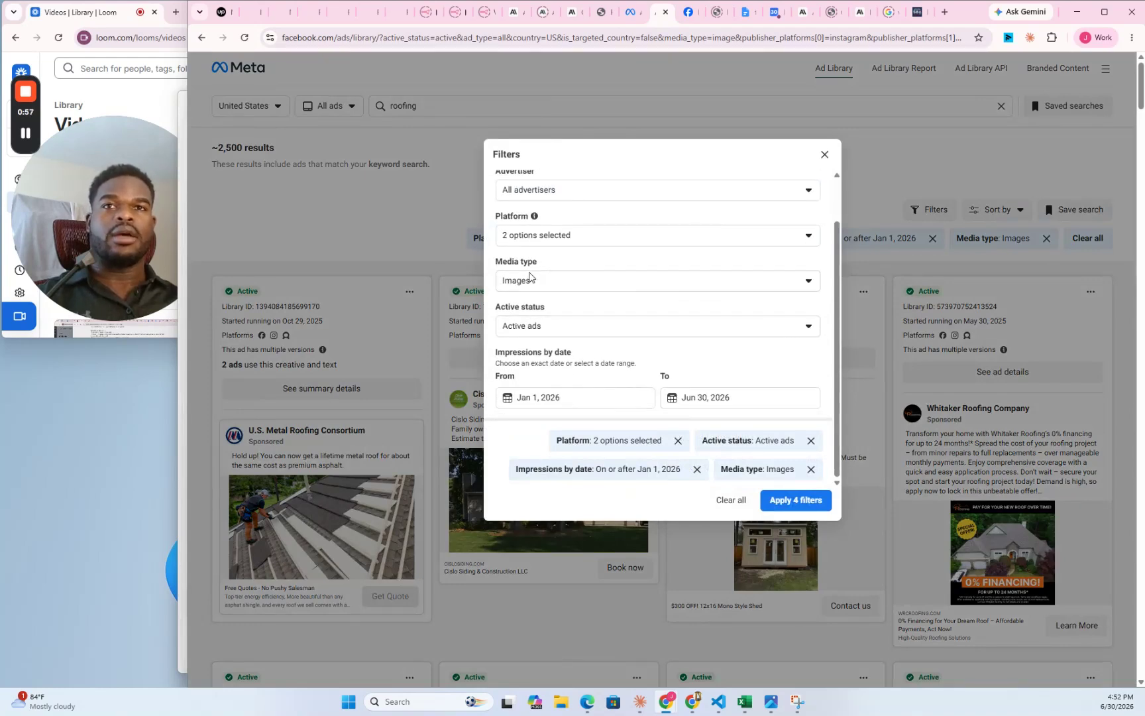
click(557, 280)
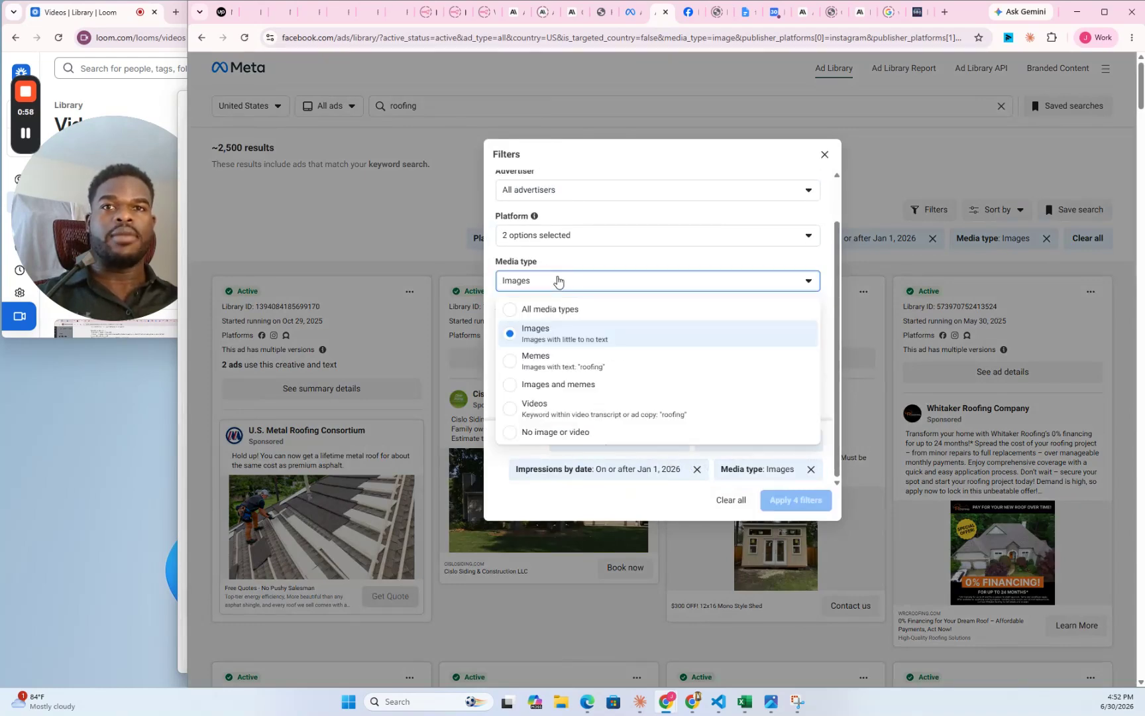
click(608, 264)
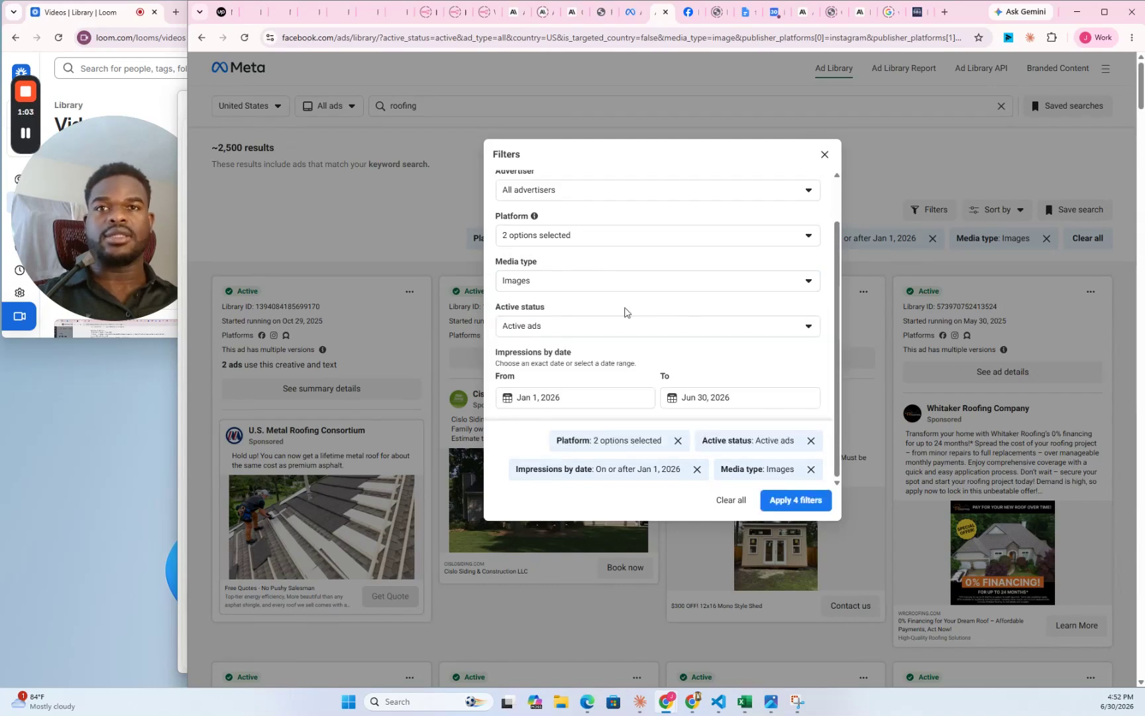
click(576, 328)
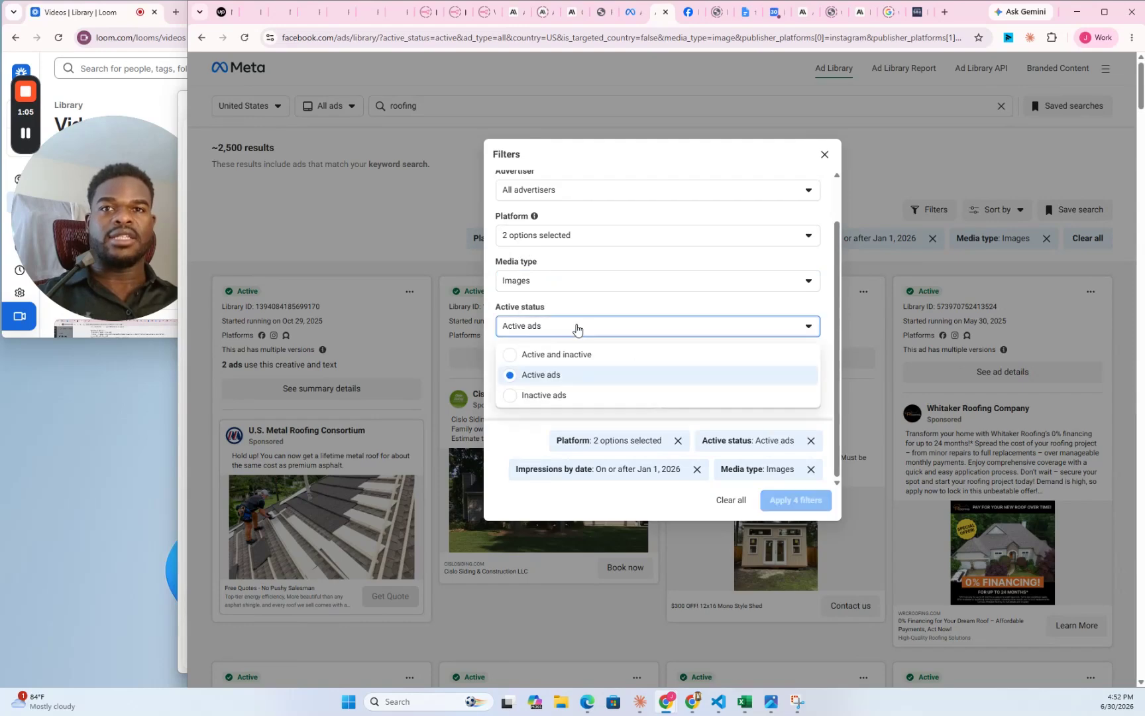
click(600, 311)
scroll(607, 236, down, 5)
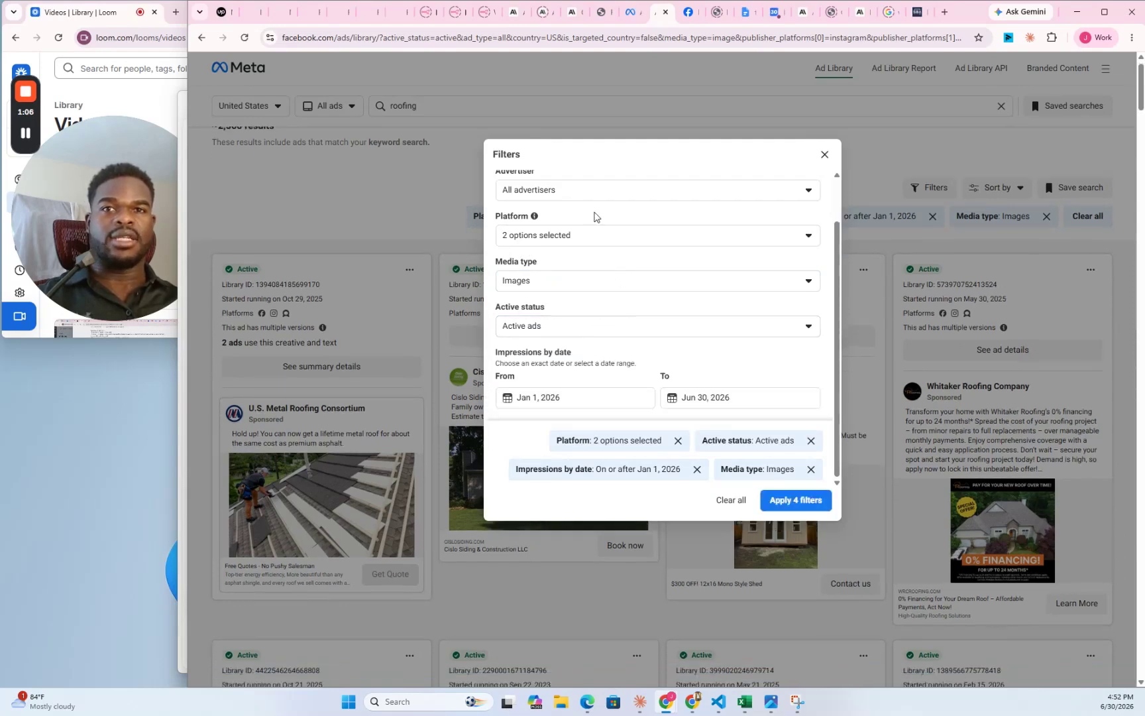
scroll(604, 239, up, 2)
scroll(625, 314, down, 3)
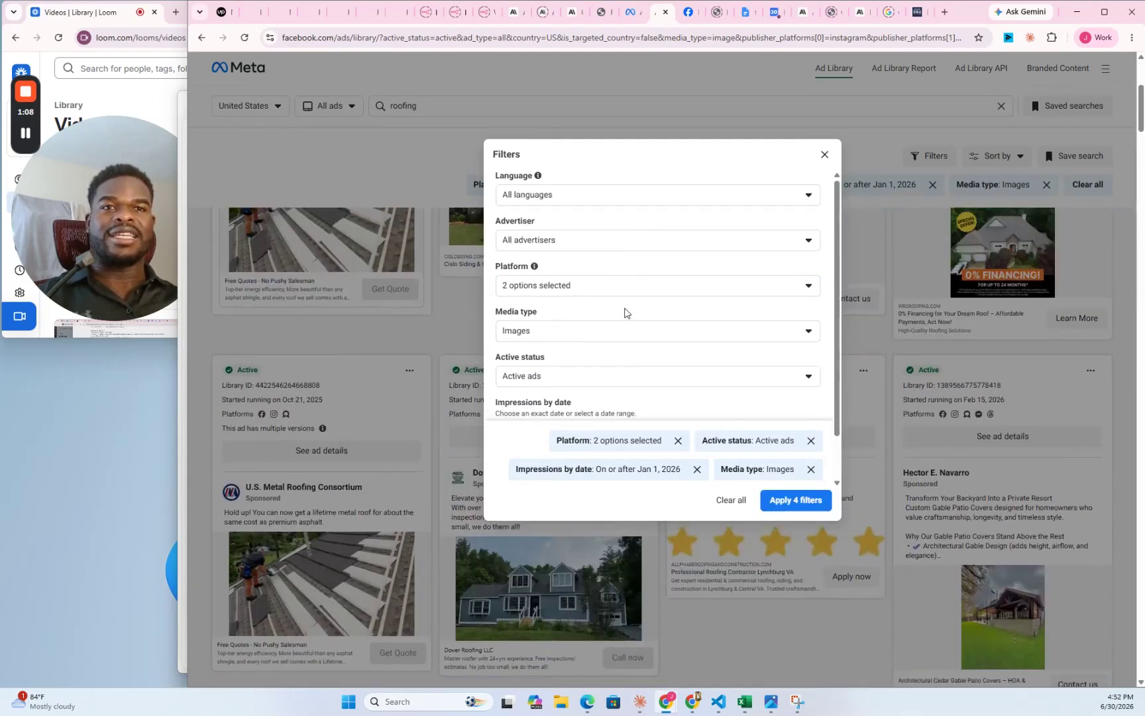
scroll(834, 351, down, 2)
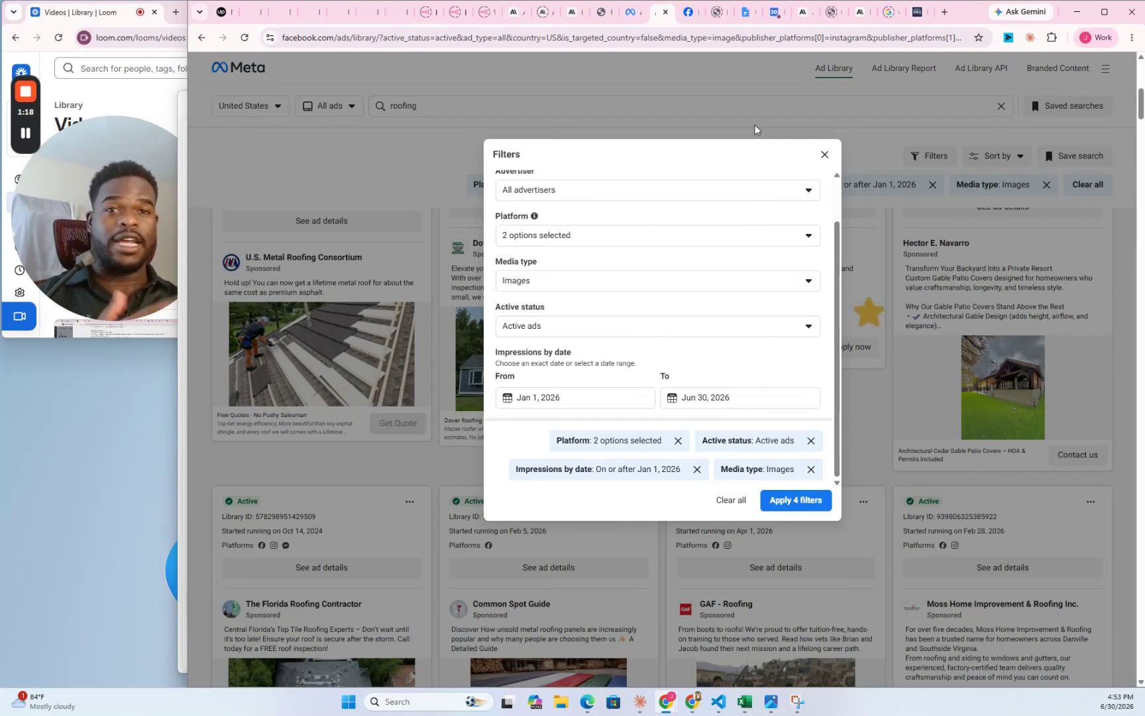
click(824, 157)
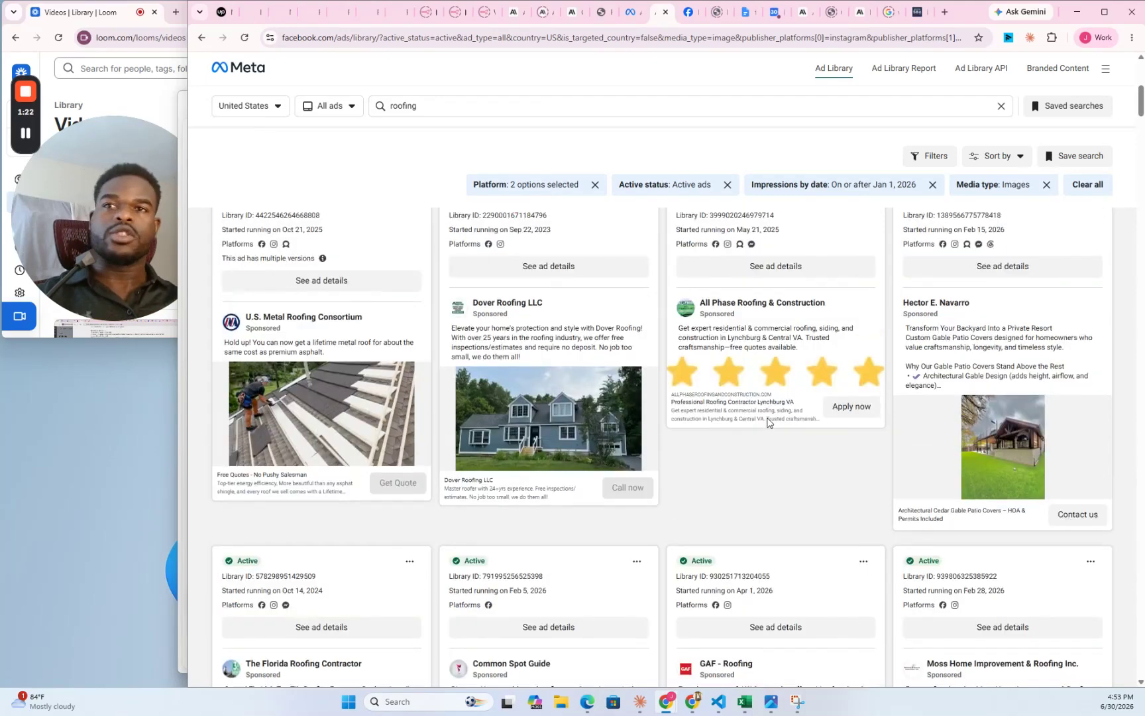
- Examine the active roofing image ads, comparing their start dates, ad copy, creatives and calls to action
scroll(767, 421, up, 5)
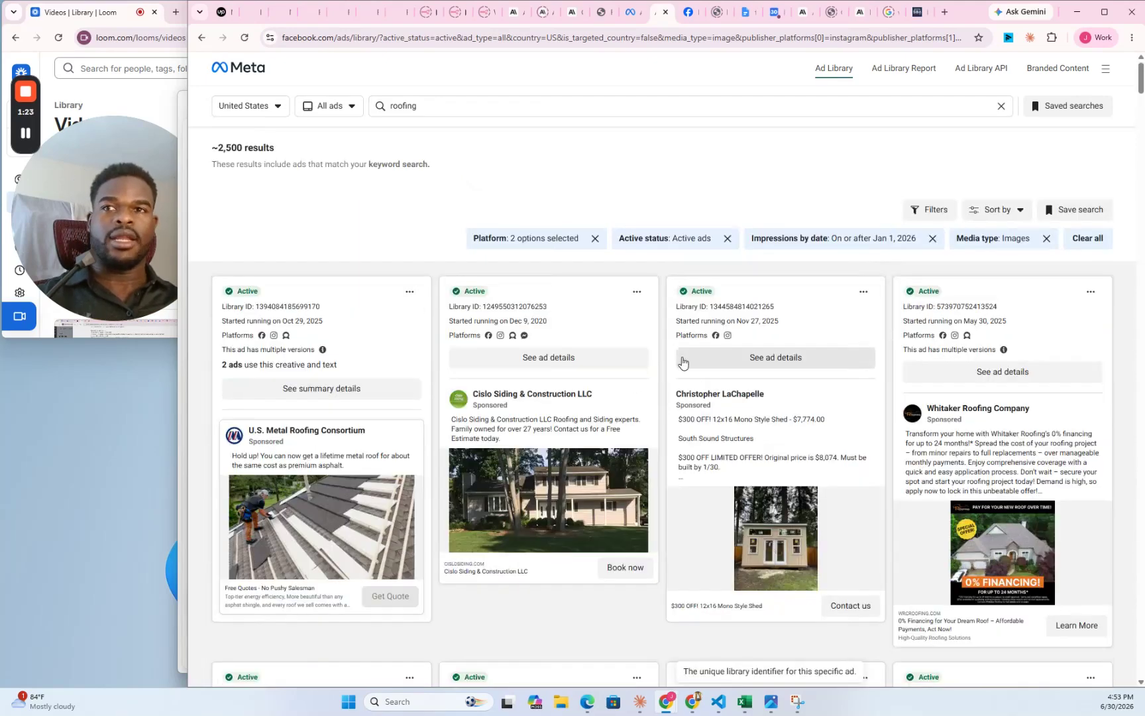
scroll(683, 358, down, 2)
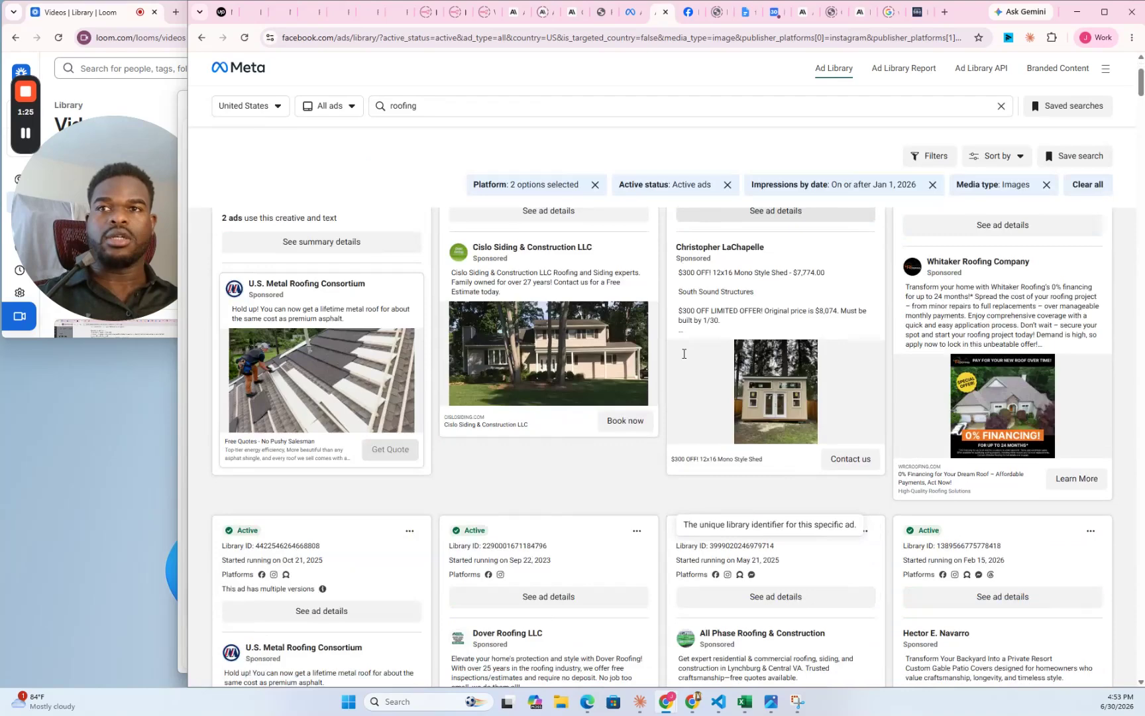
scroll(660, 339, up, 2)
scroll(636, 330, down, 2)
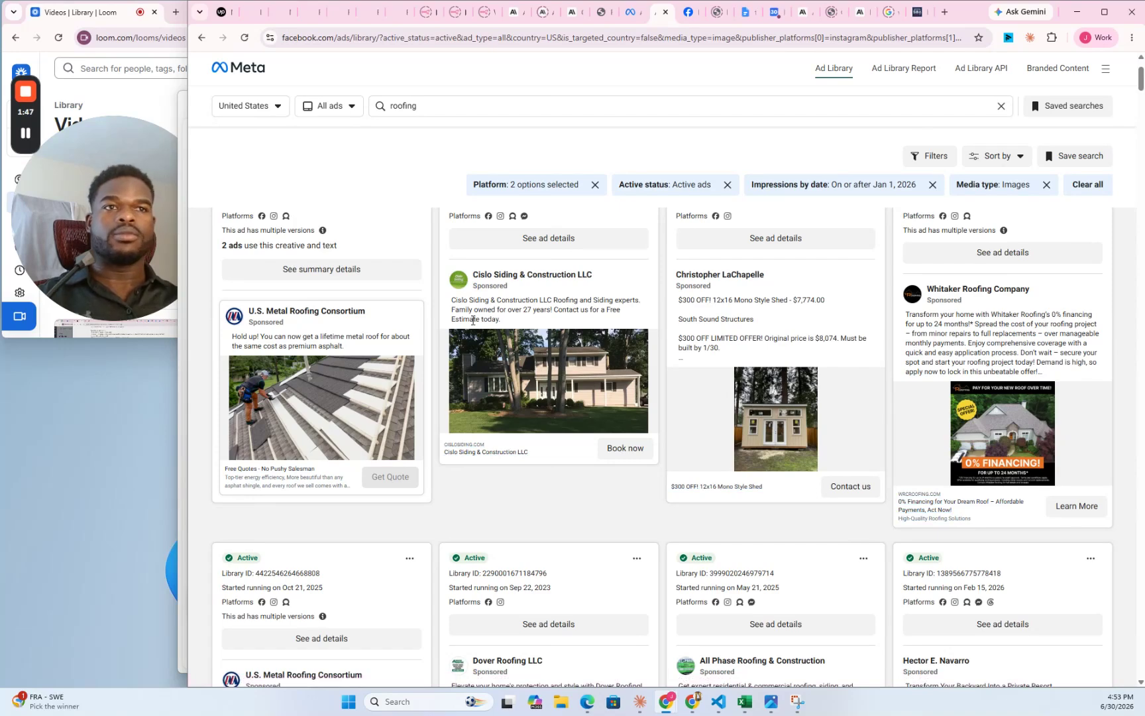
scroll(473, 320, down, 4)
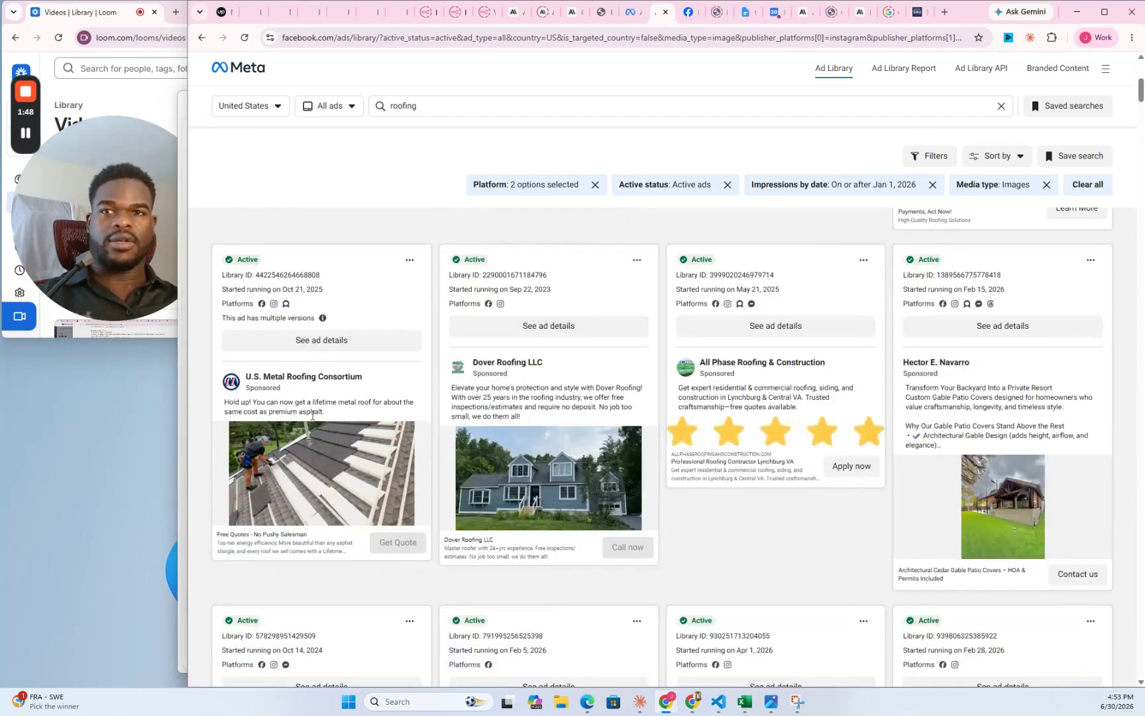
scroll(693, 437, down, 2)
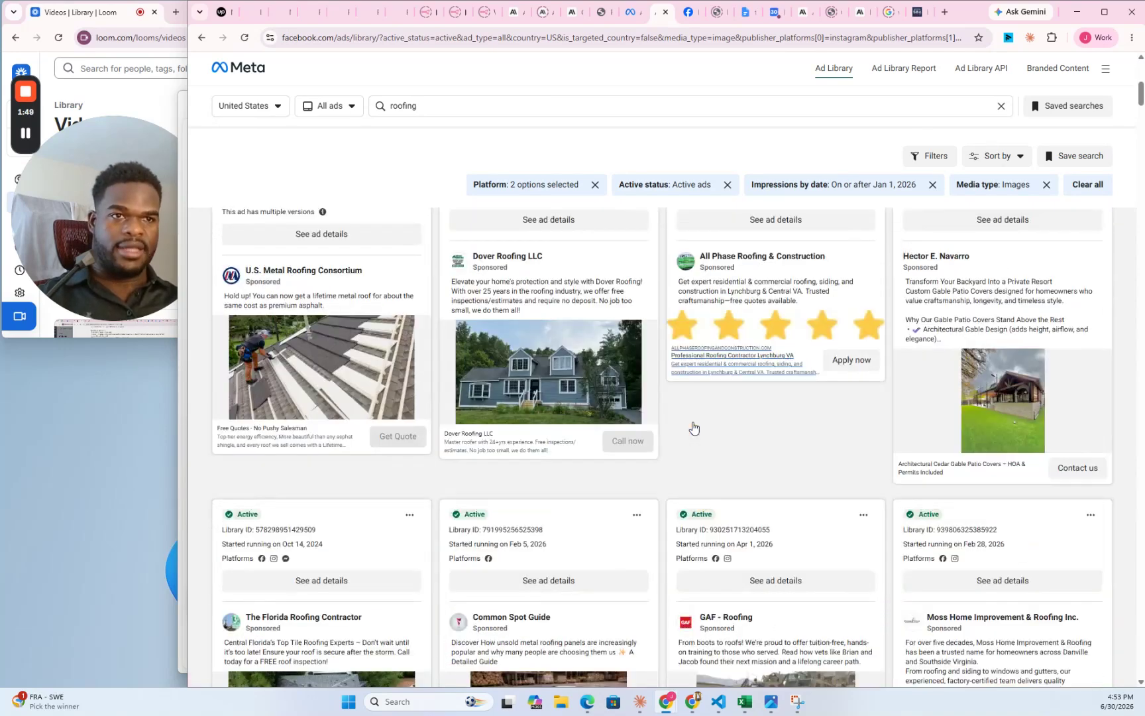
scroll(693, 424, down, 5)
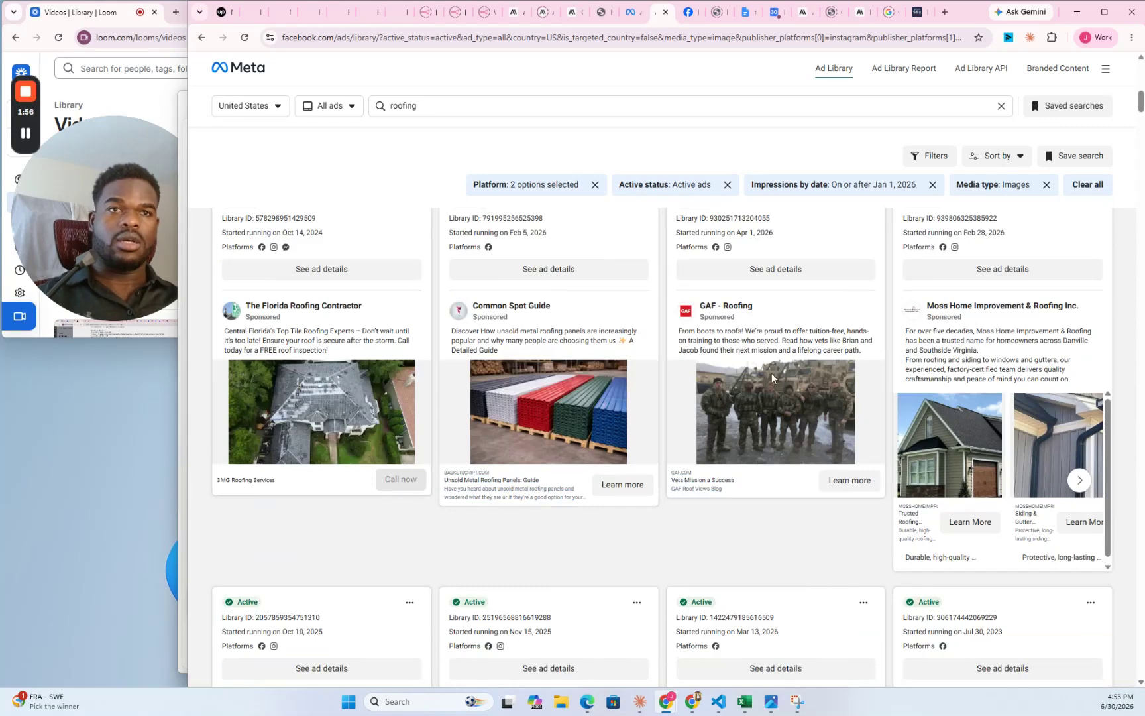
scroll(586, 341, down, 3)
scroll(586, 340, down, 4)
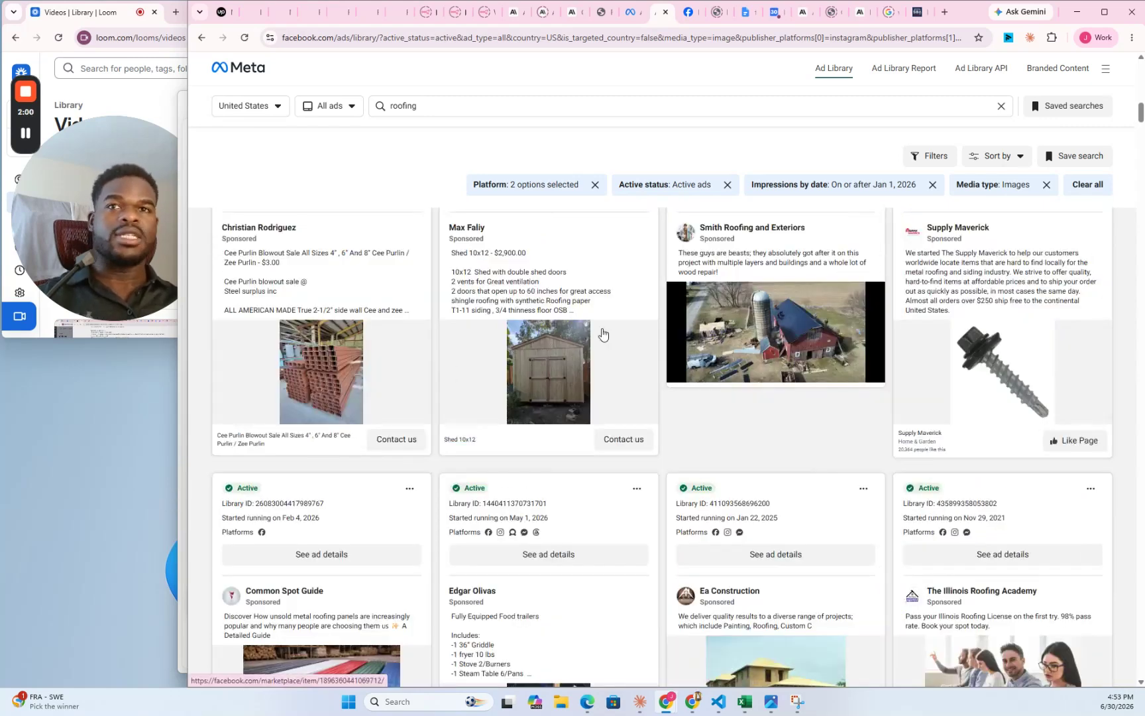
scroll(726, 342, down, 4)
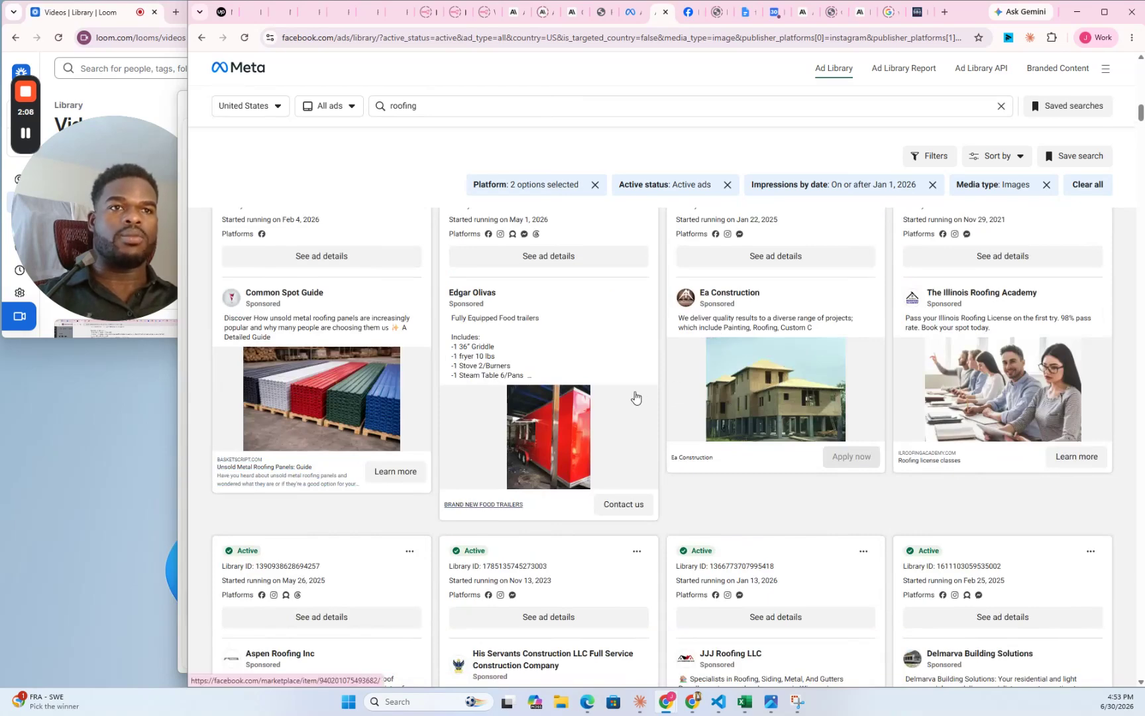
scroll(635, 397, down, 1)
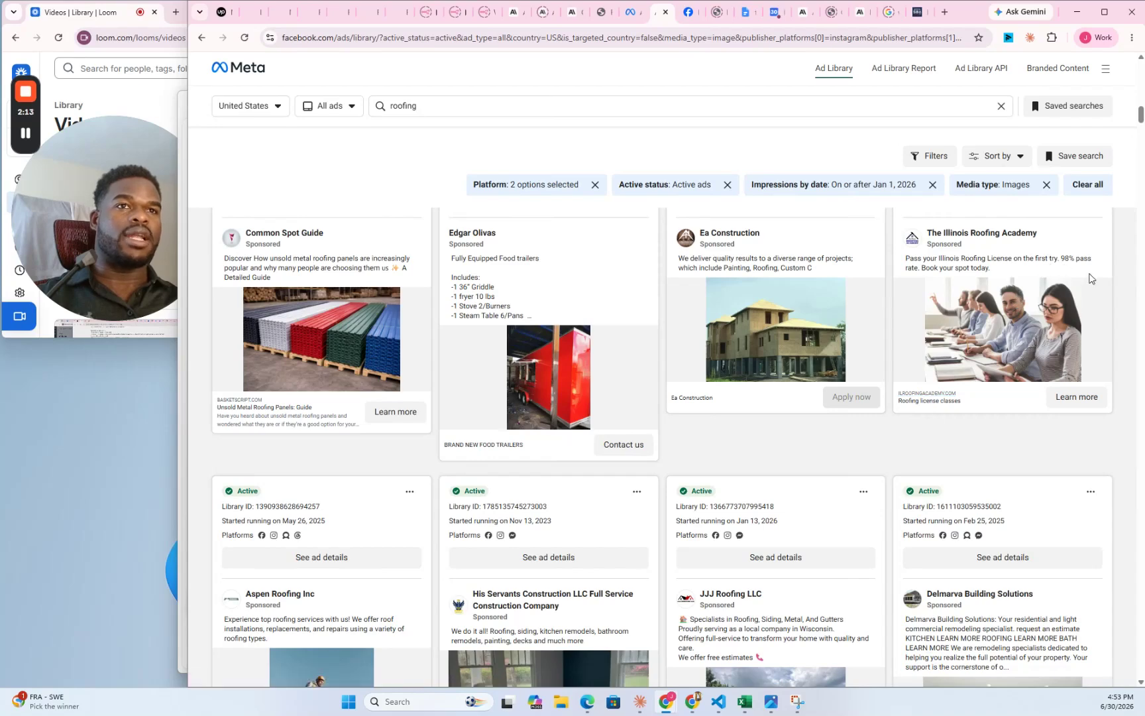
scroll(675, 420, down, 3)
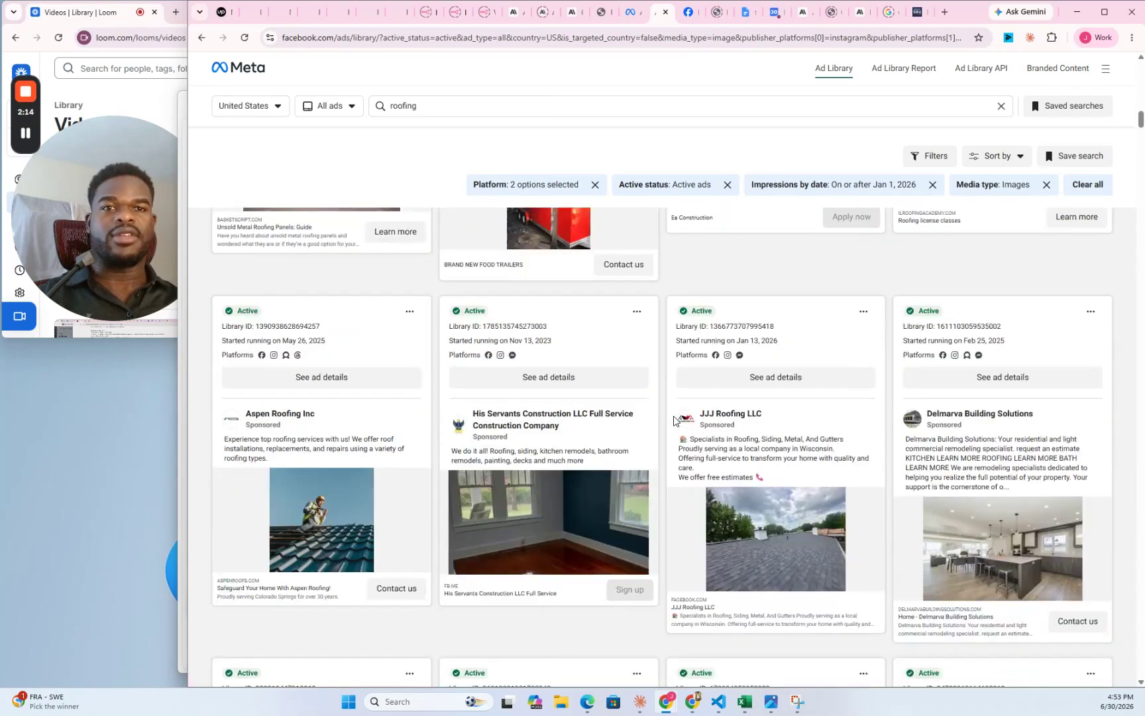
scroll(675, 420, down, 2)
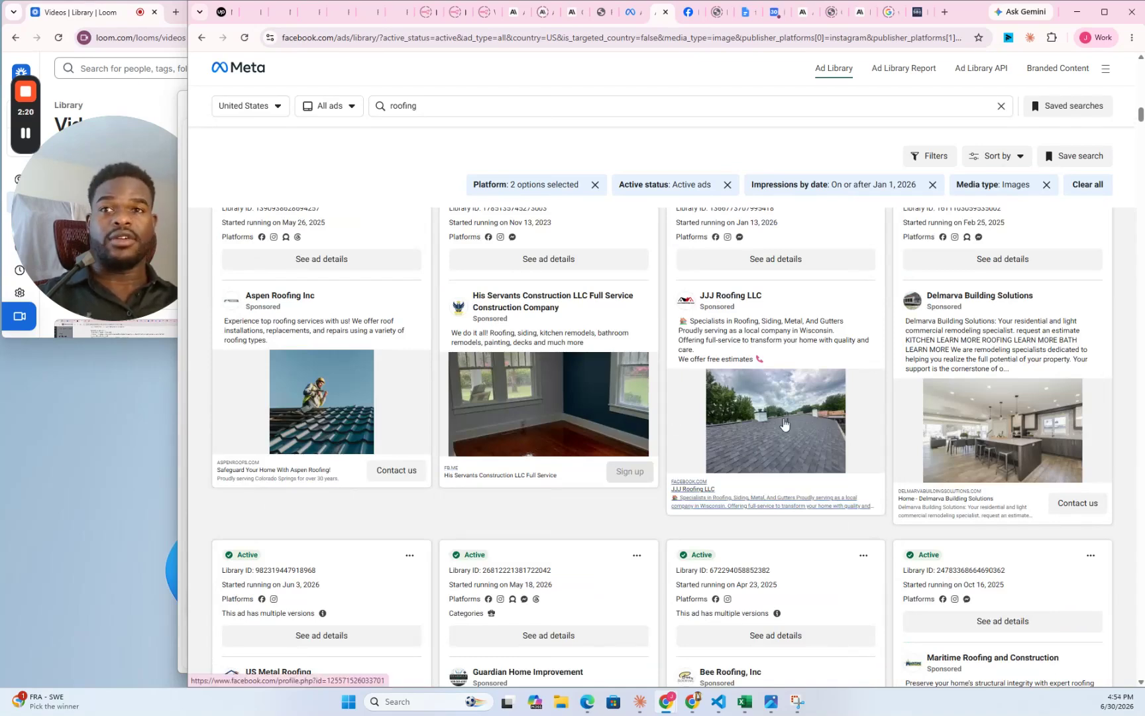
scroll(616, 391, down, 1)
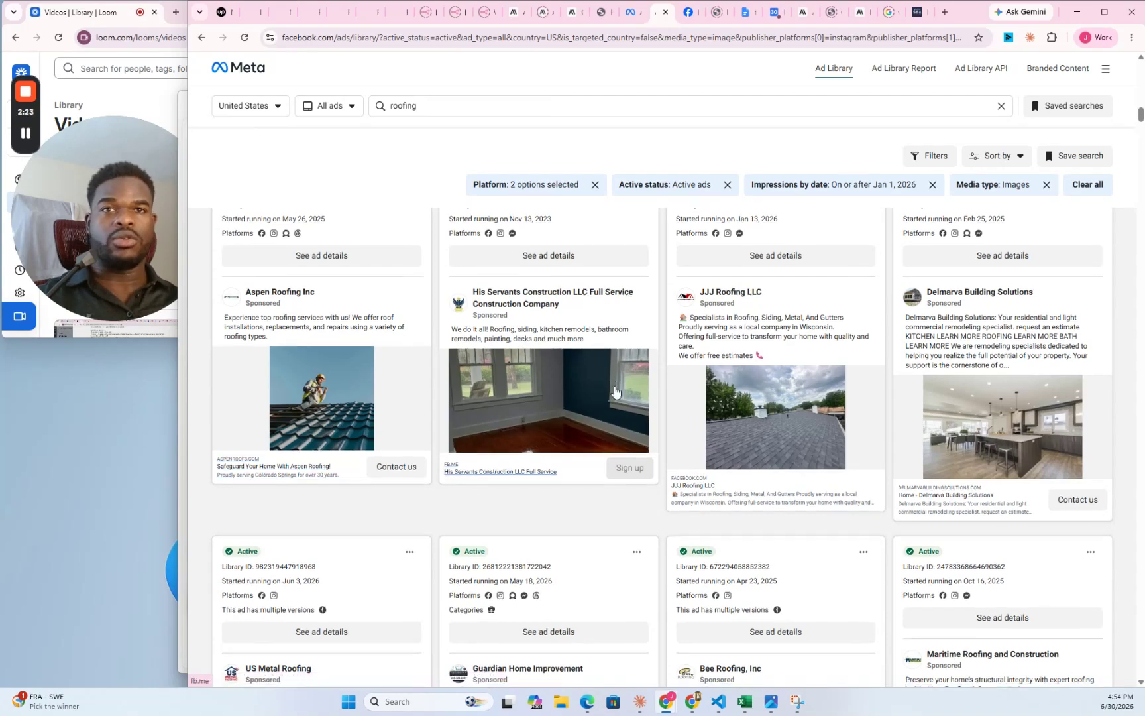
scroll(615, 392, down, 5)
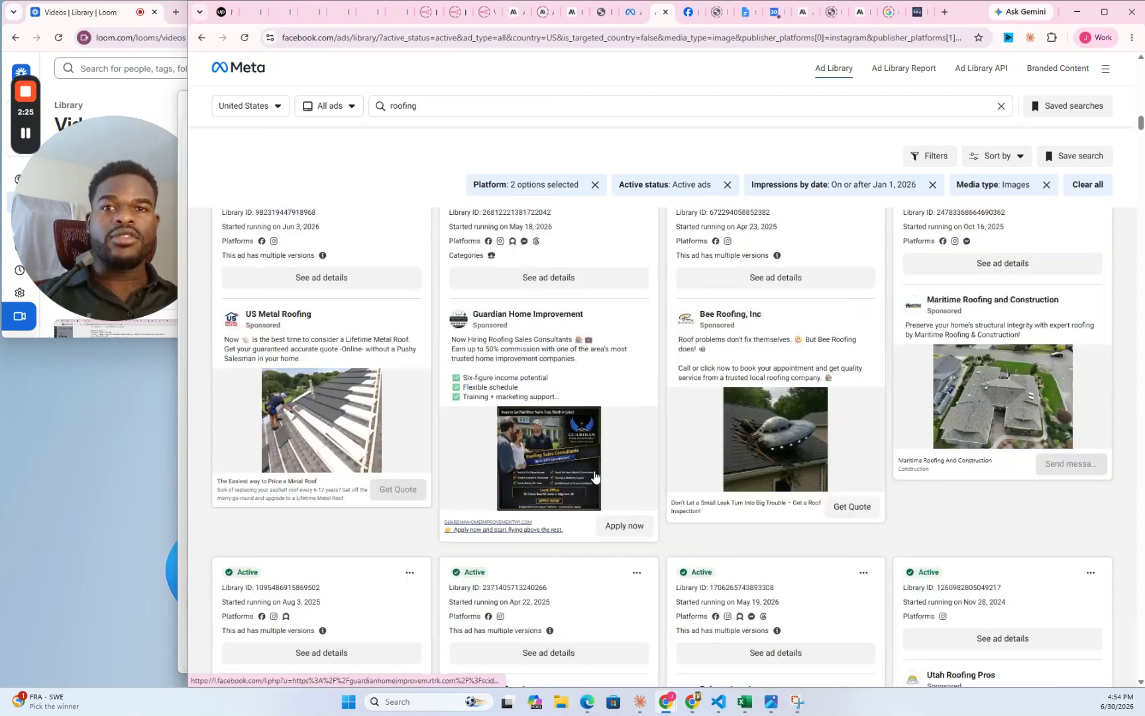
scroll(743, 425, down, 8)
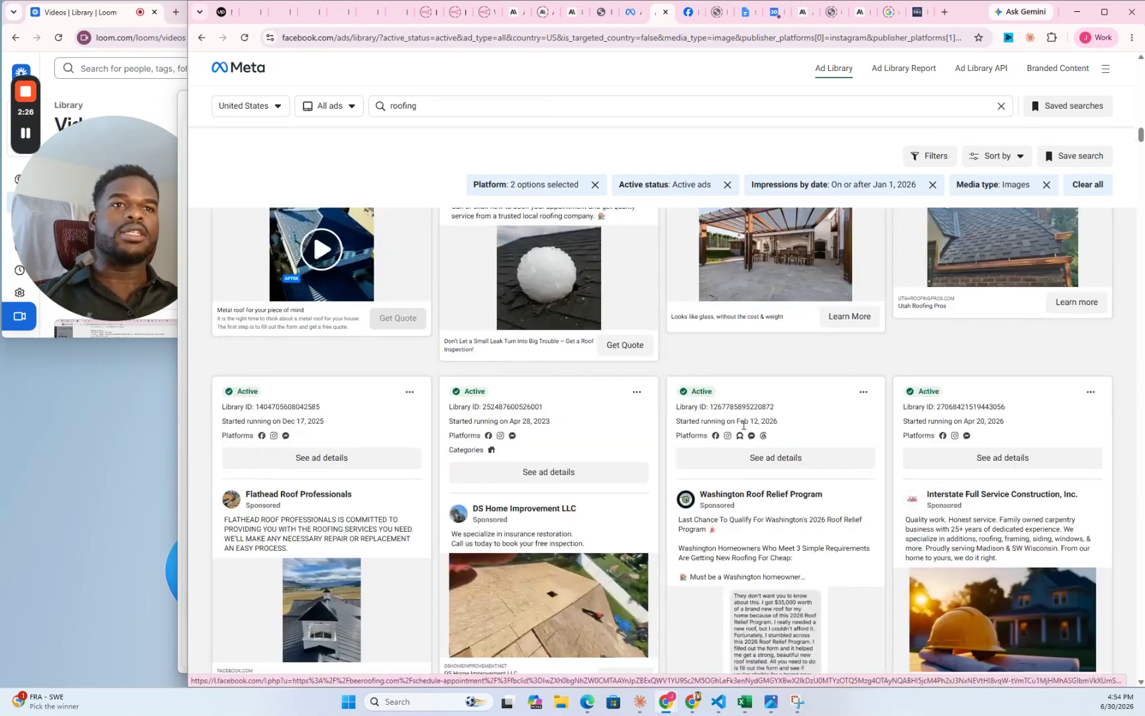
scroll(673, 432, down, 5)
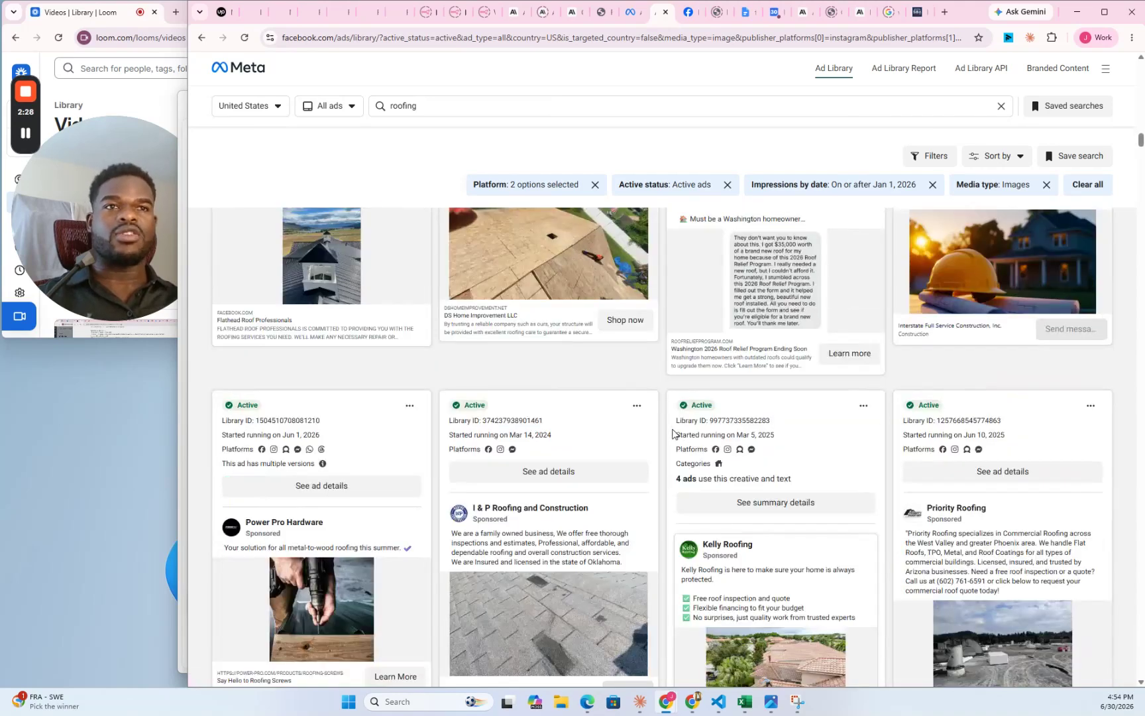
scroll(673, 432, down, 4)
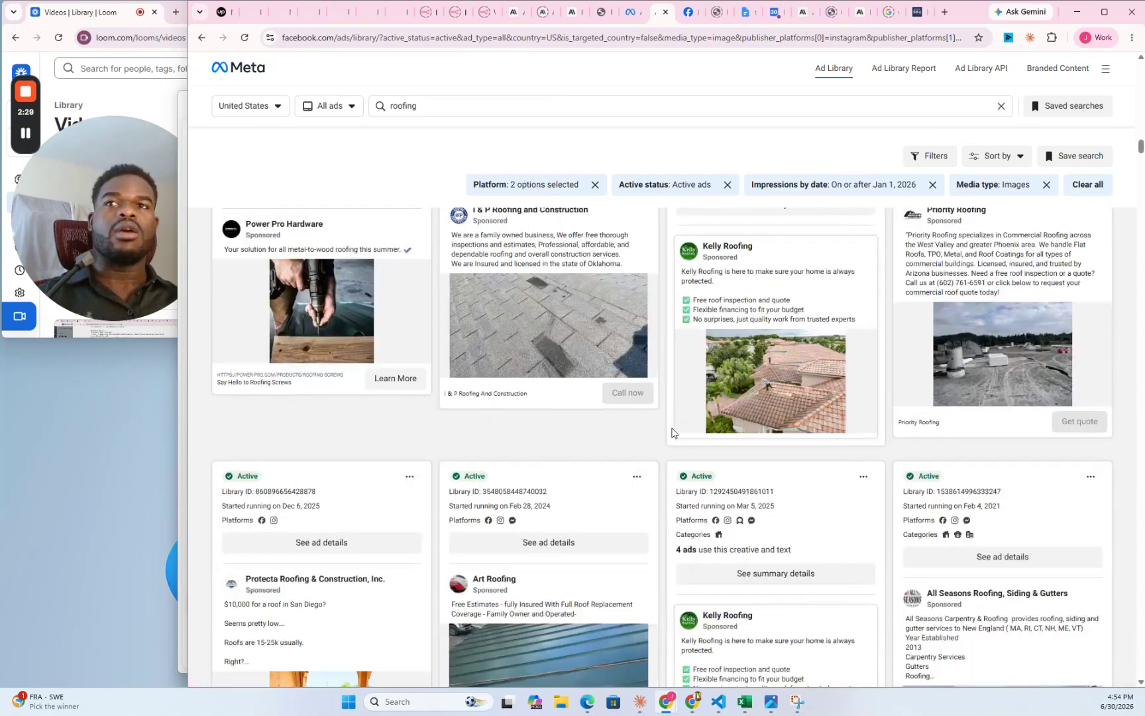
scroll(673, 432, down, 5)
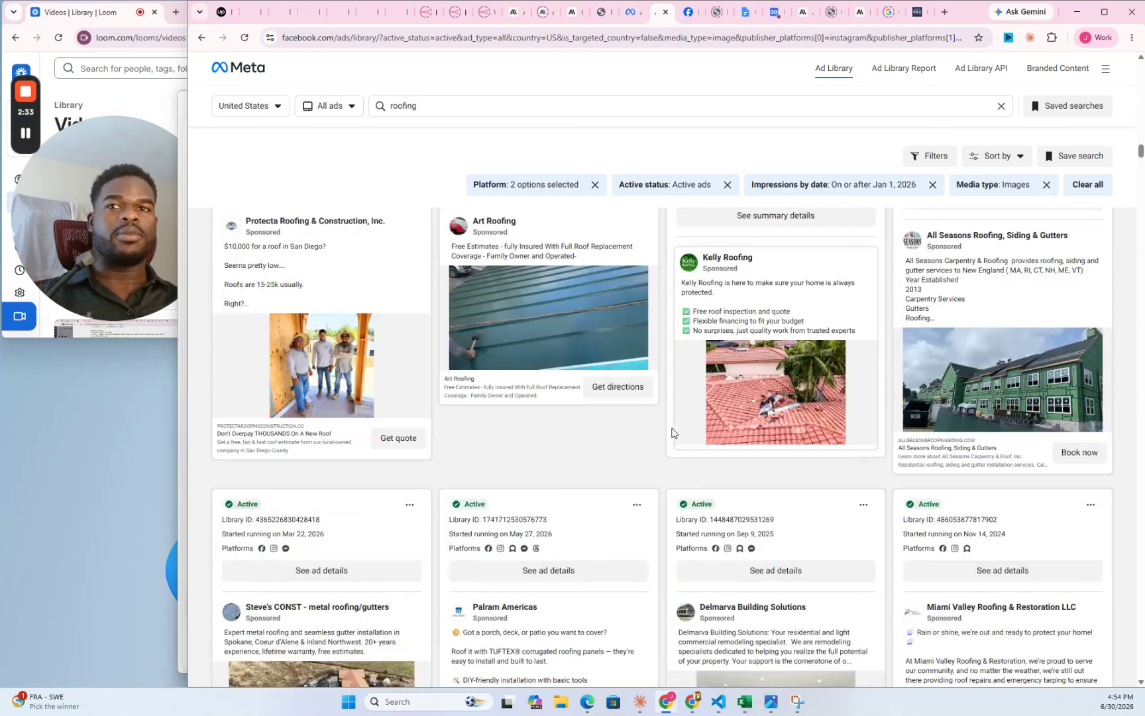
scroll(673, 432, up, 5)
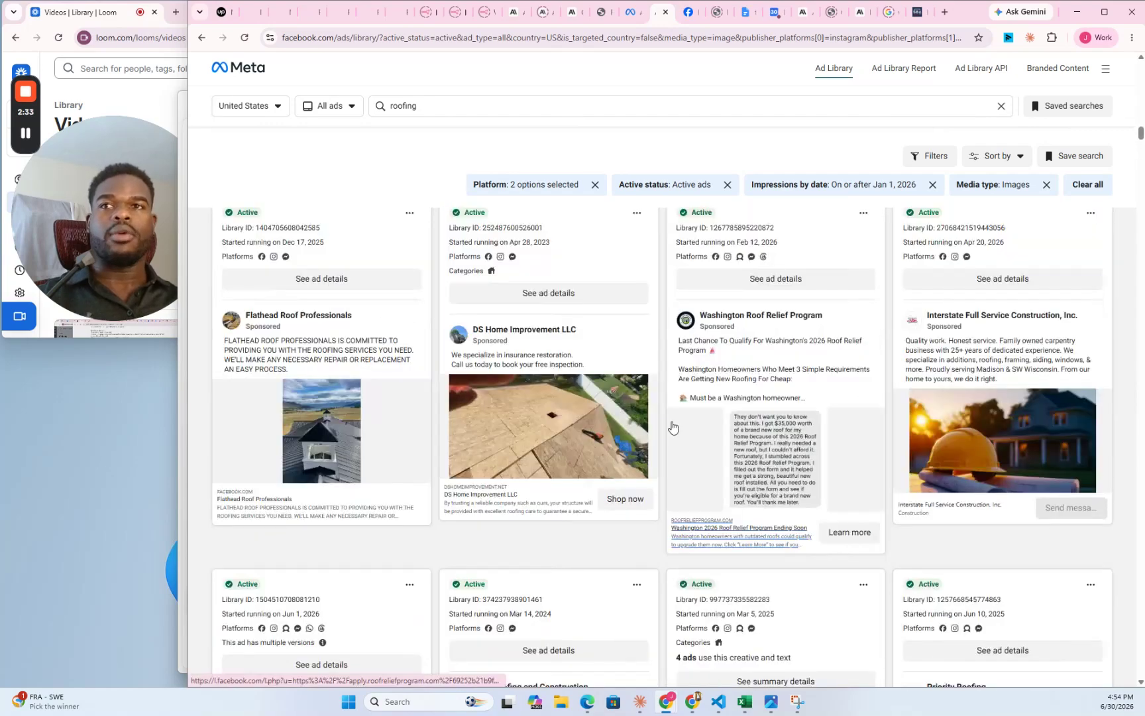
scroll(672, 426, down, 3)
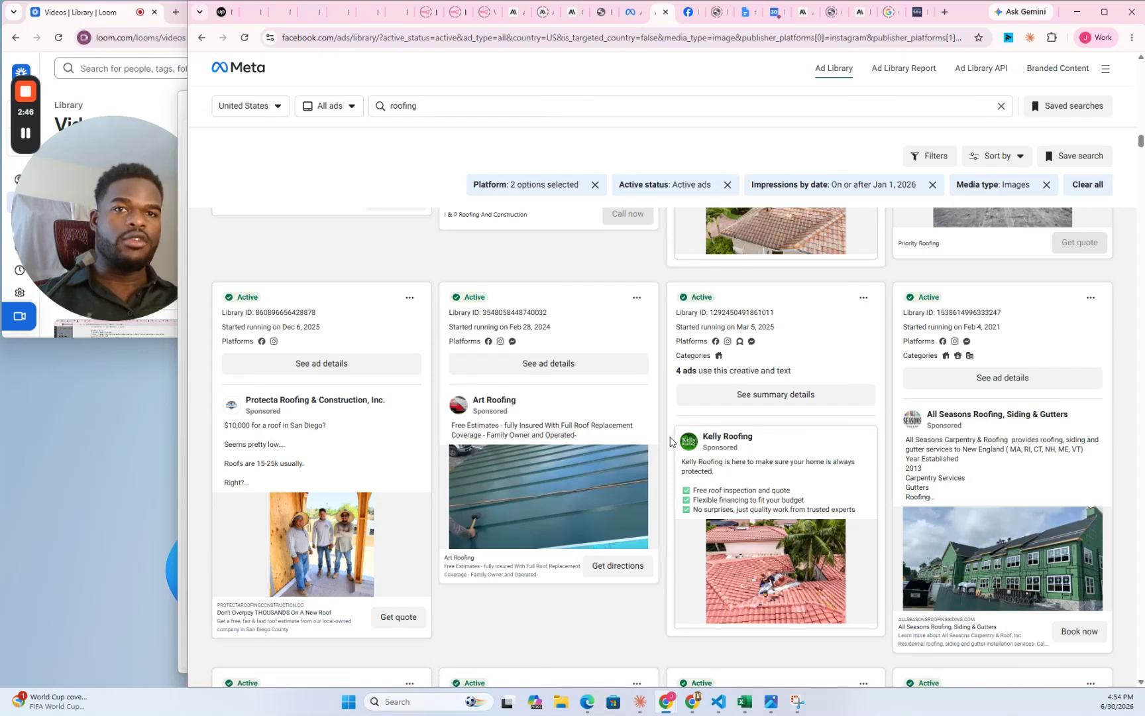
scroll(673, 441, down, 3)
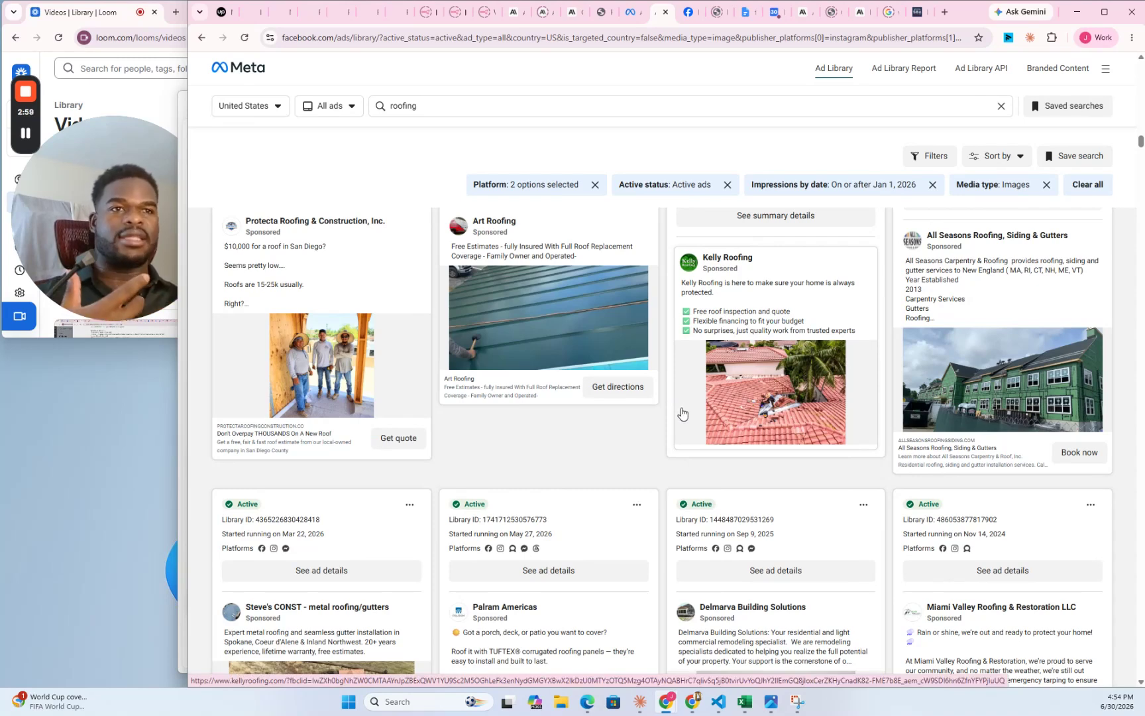
scroll(682, 414, down, 5)
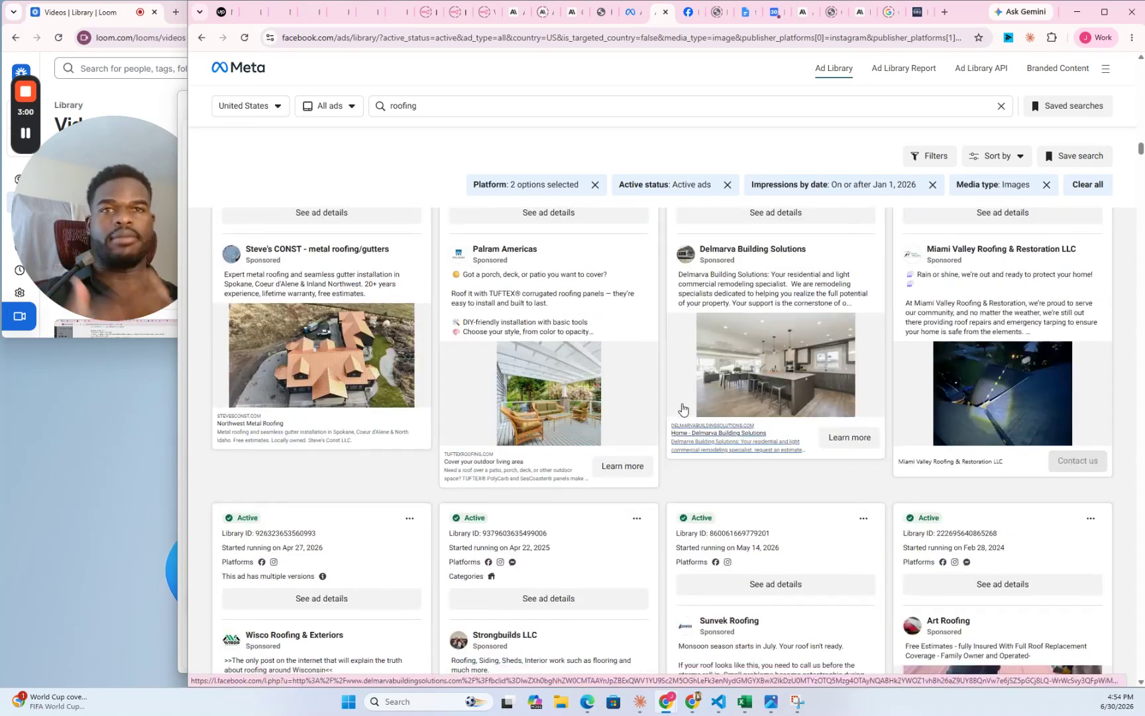
- Examine further active roofing image ads, including those from I & P Roofing, Kelly Roofing and Priority Roofing, for start dates and offers
scroll(682, 409, up, 5)
scroll(684, 408, up, 2)
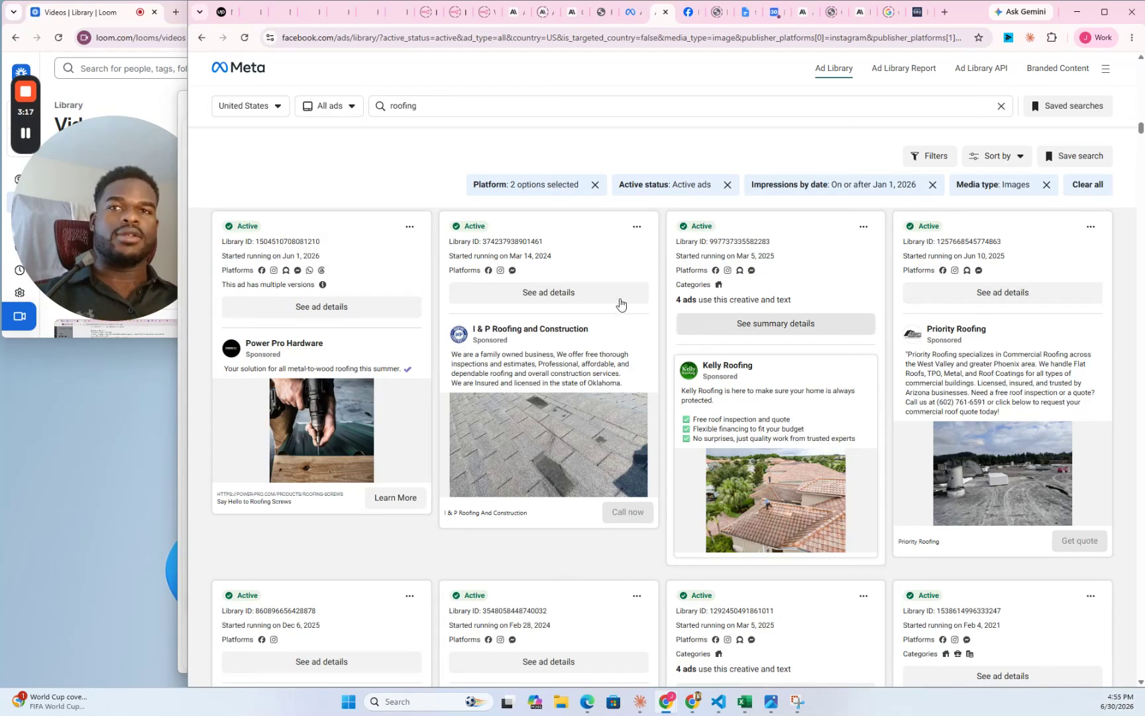
scroll(689, 318, up, 5)
scroll(698, 311, down, 4)
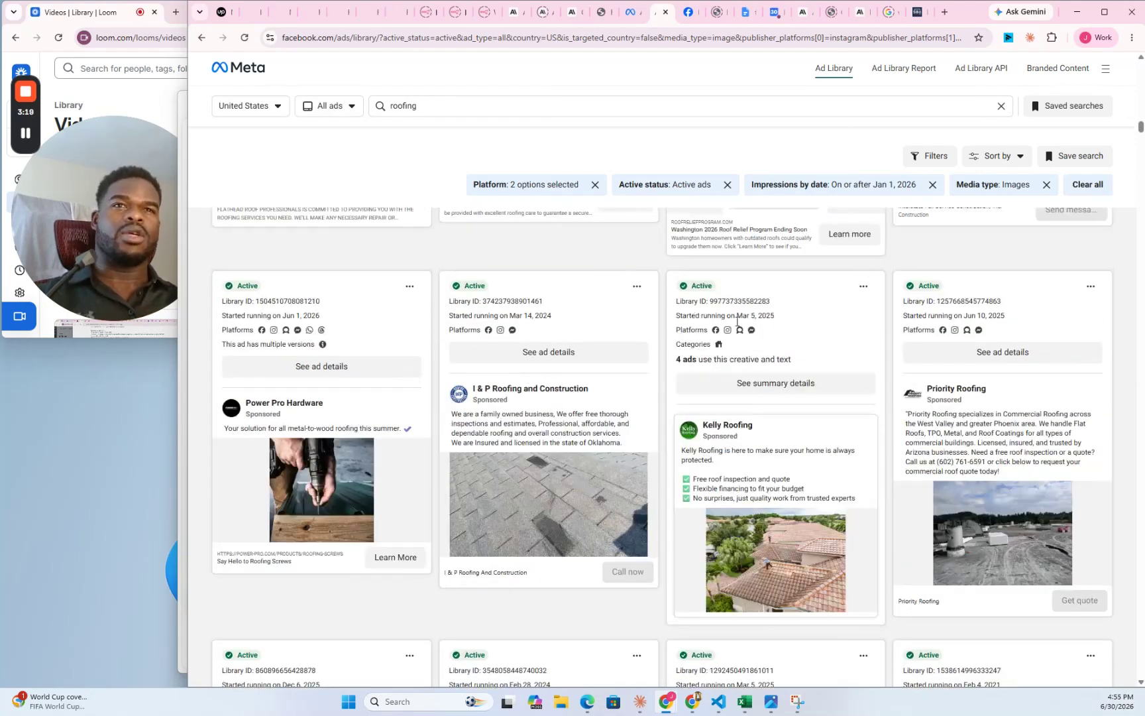
scroll(716, 319, up, 5)
scroll(737, 325, down, 2)
scroll(721, 333, down, 15)
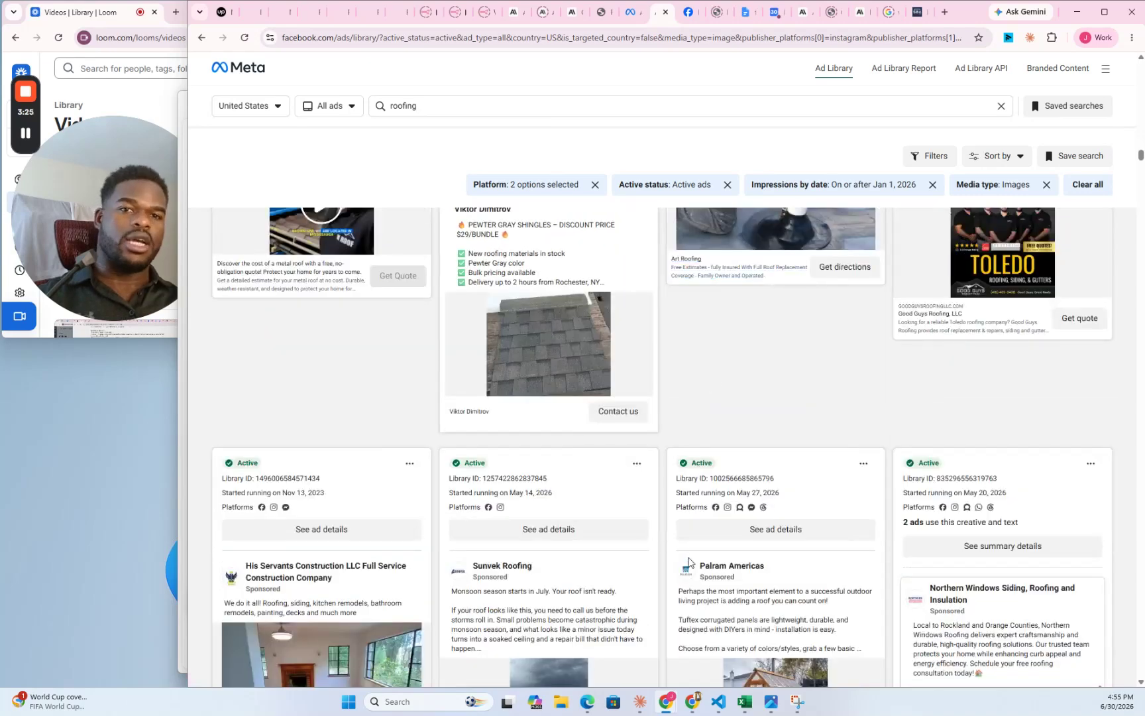
- Switch to the Claude chat and review its Ad Library filtering advice and its analysis of the uploaded ad screenshots
mouse_move(639, 710)
click(639, 710)
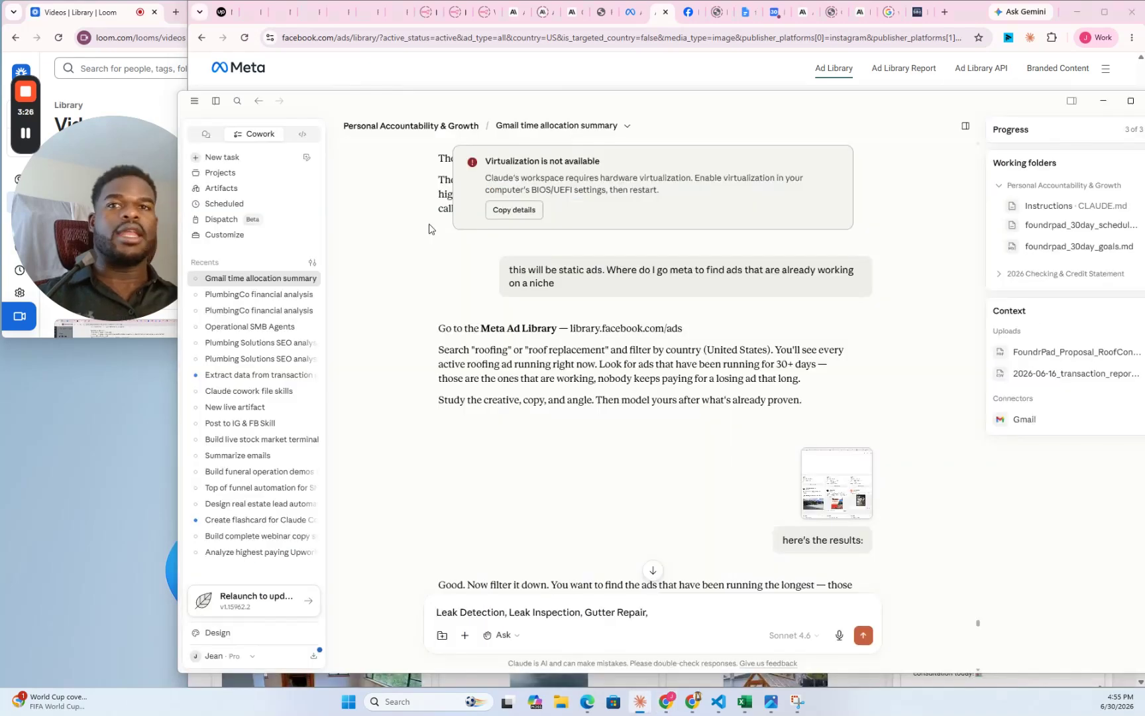
scroll(631, 306, down, 3)
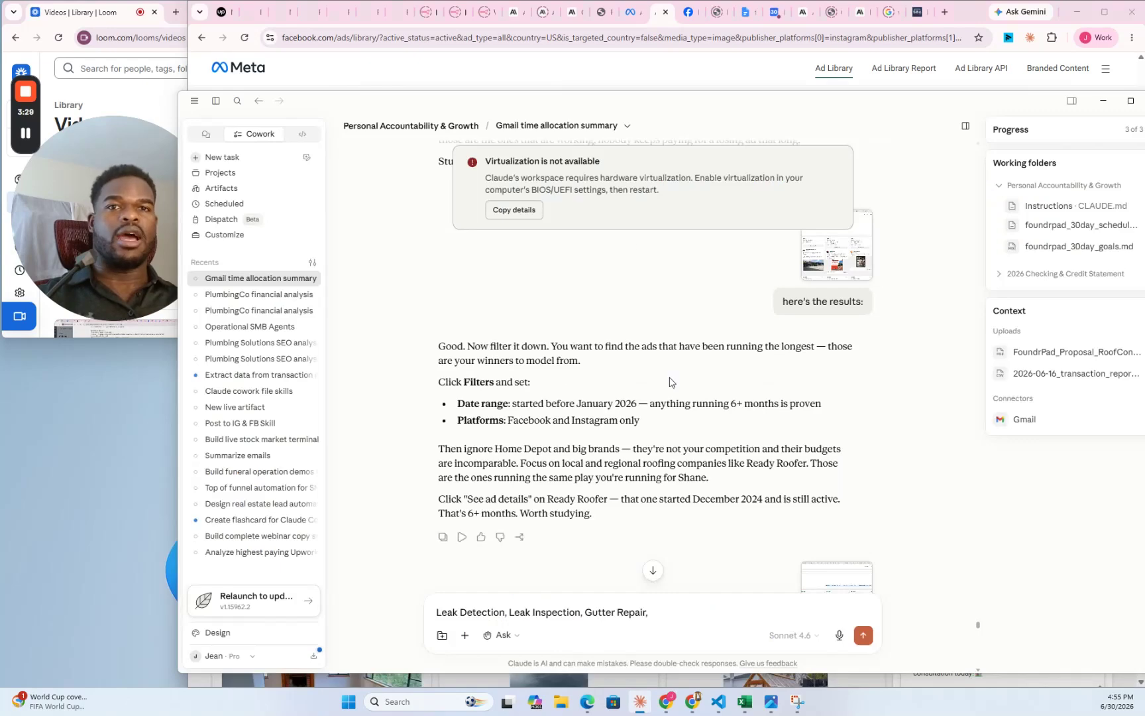
scroll(706, 299, up, 5)
scroll(703, 305, down, 10)
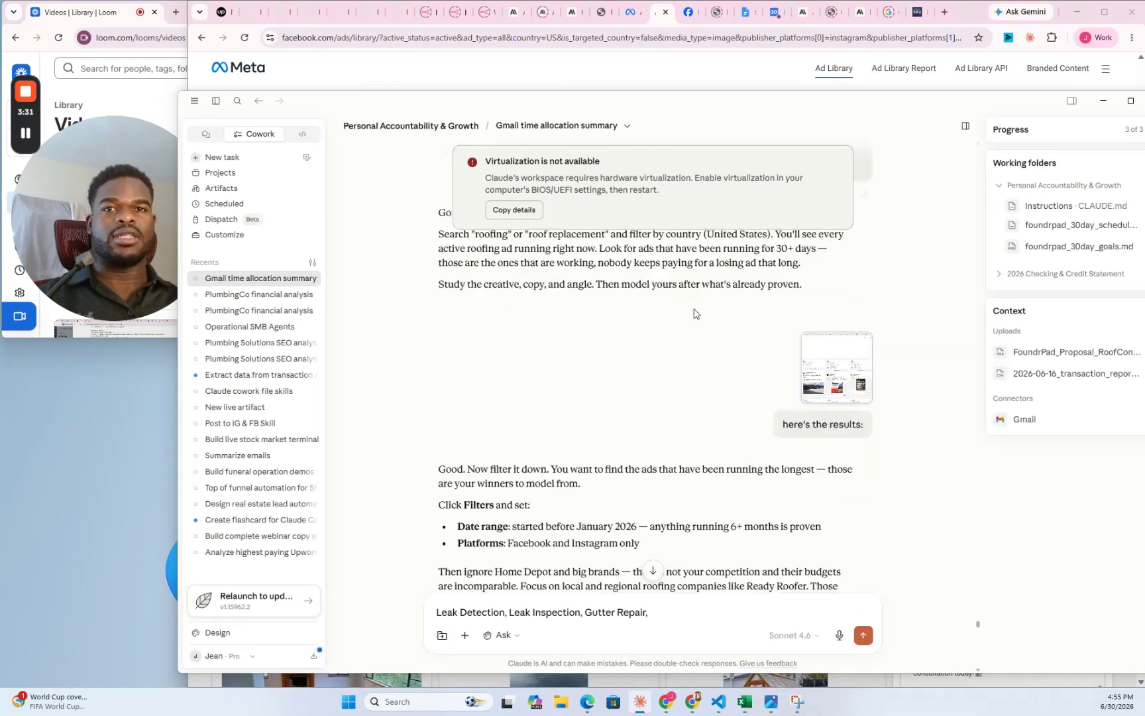
scroll(693, 316, down, 15)
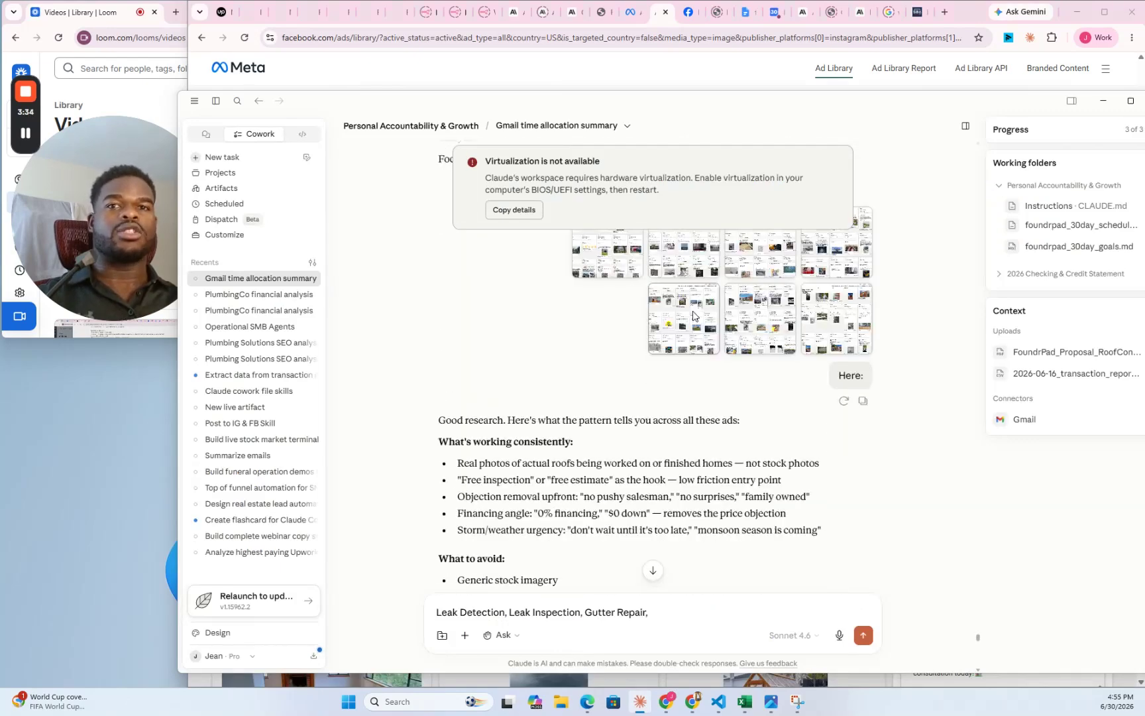
scroll(692, 316, up, 3)
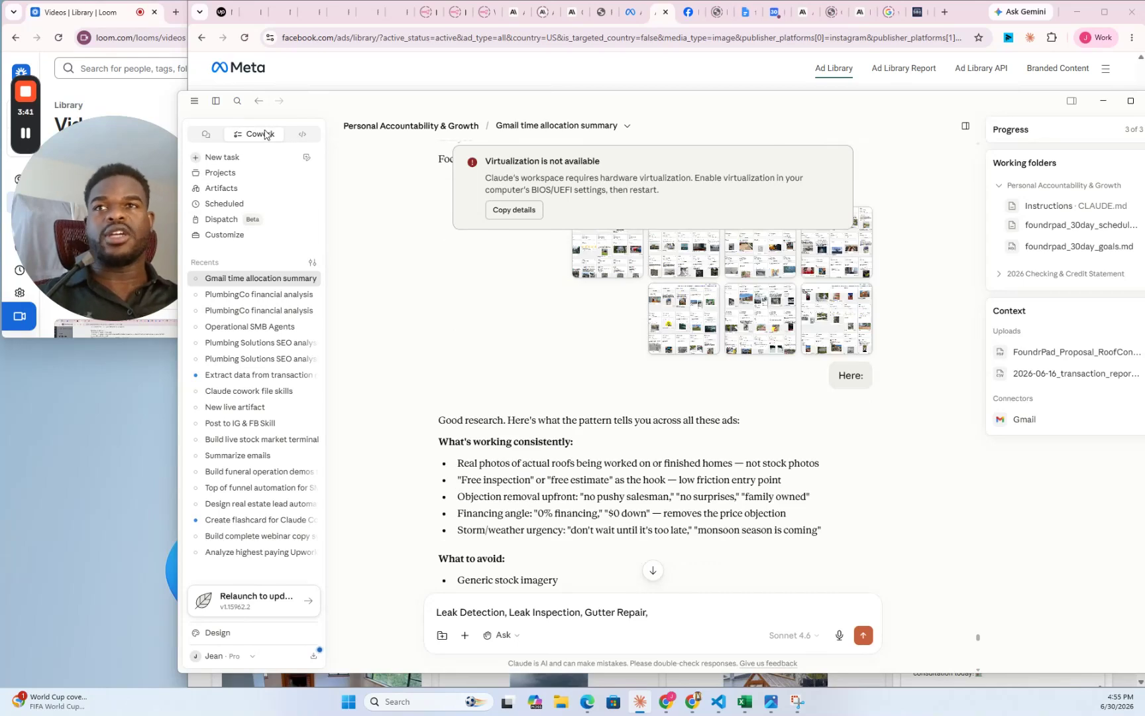
scroll(600, 325, down, 1)
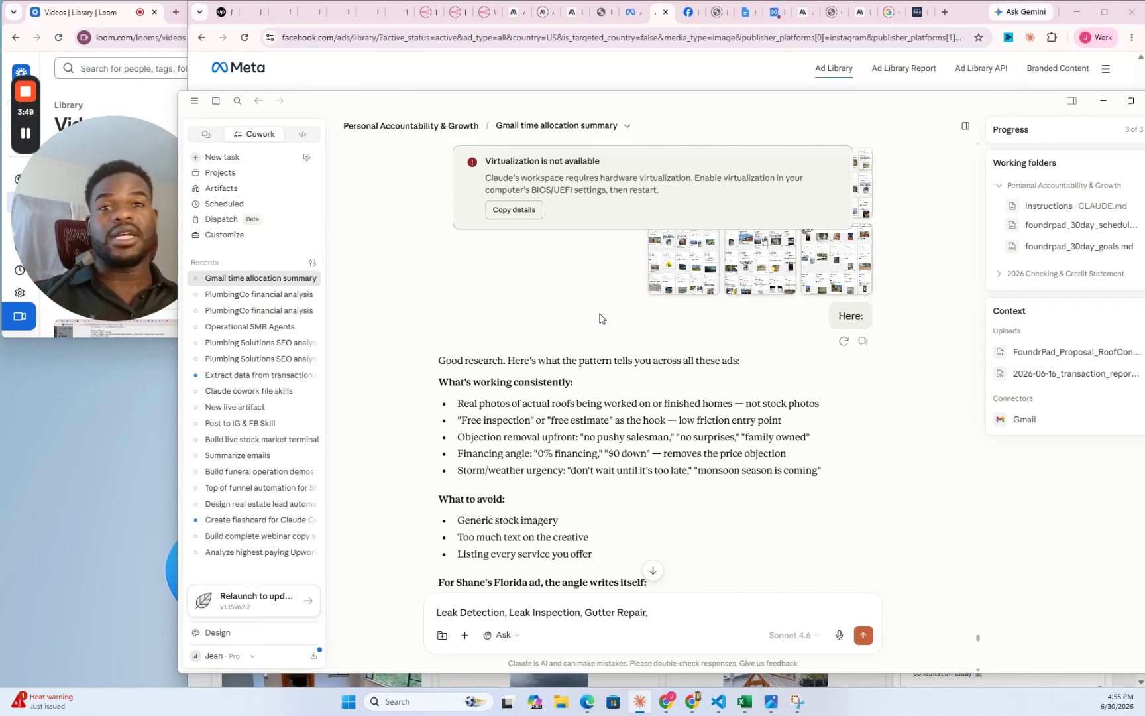
scroll(603, 318, down, 1)
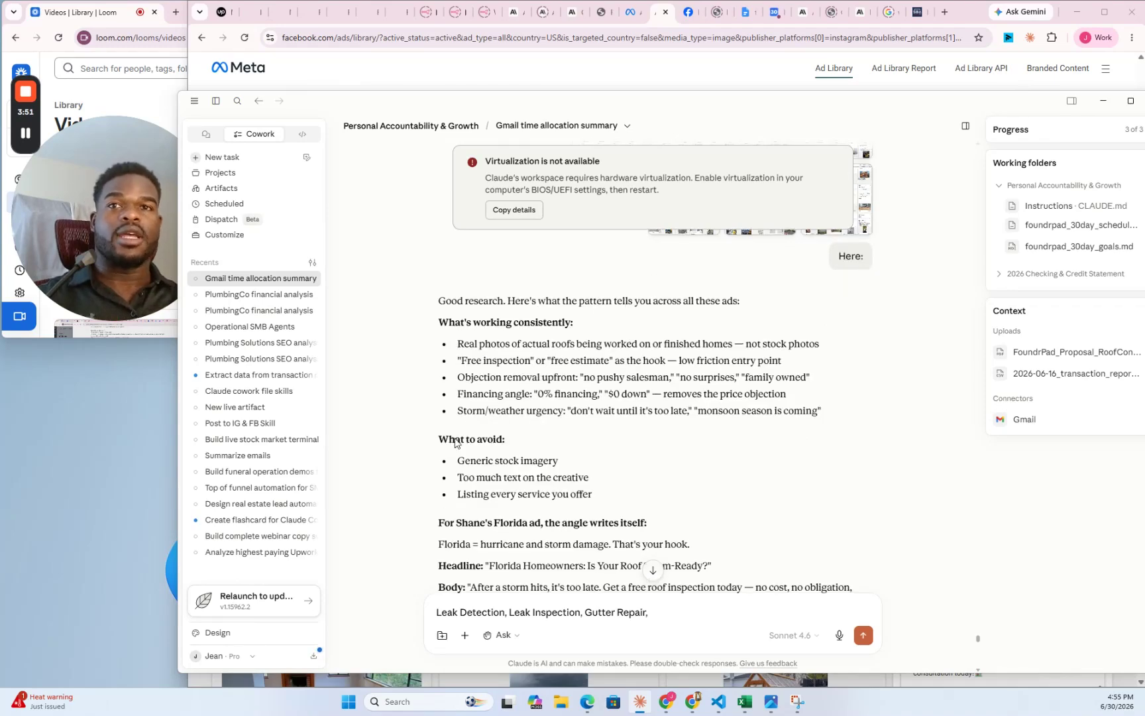
- Highlight the points under "What's working consistently" and read the advice on what to avoid and the suggested Florida ad copy
drag(450, 319, 552, 320)
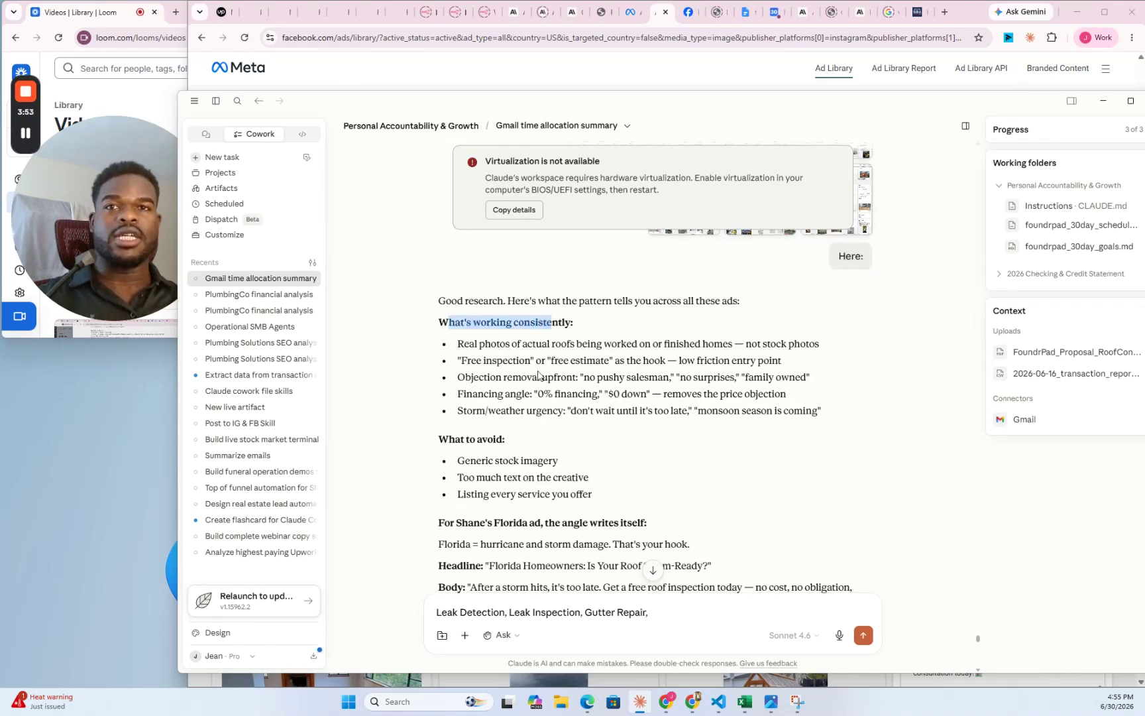
drag(484, 345, 732, 344)
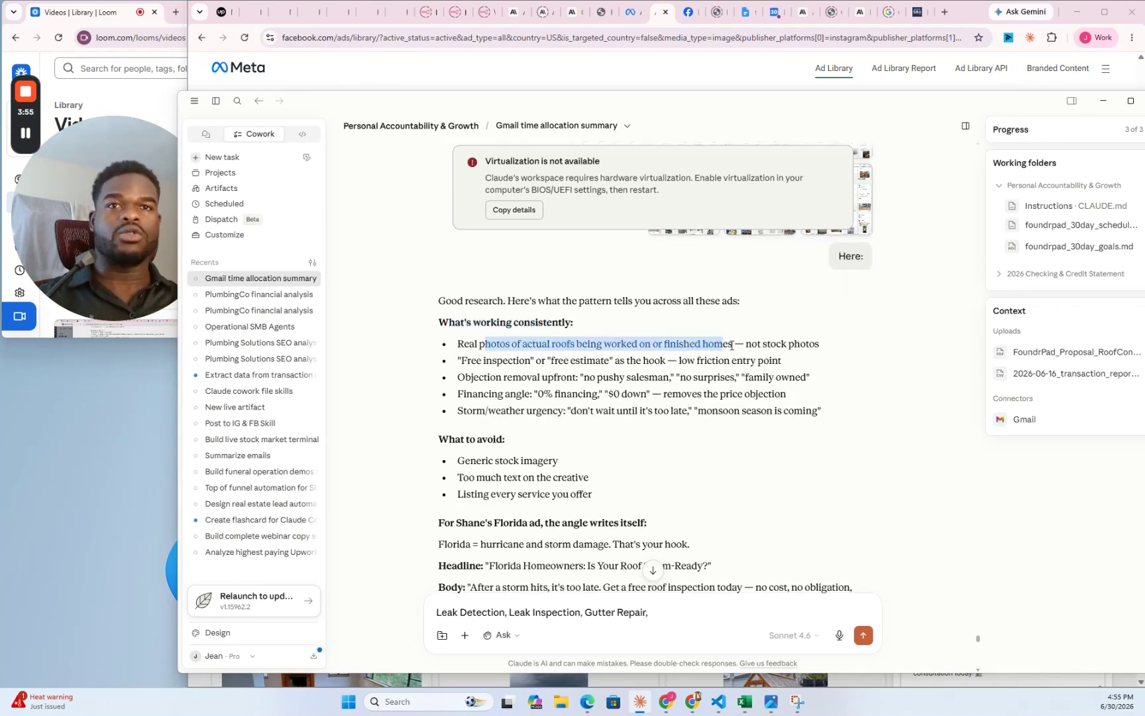
drag(480, 378, 603, 361)
drag(508, 377, 601, 376)
drag(478, 394, 673, 391)
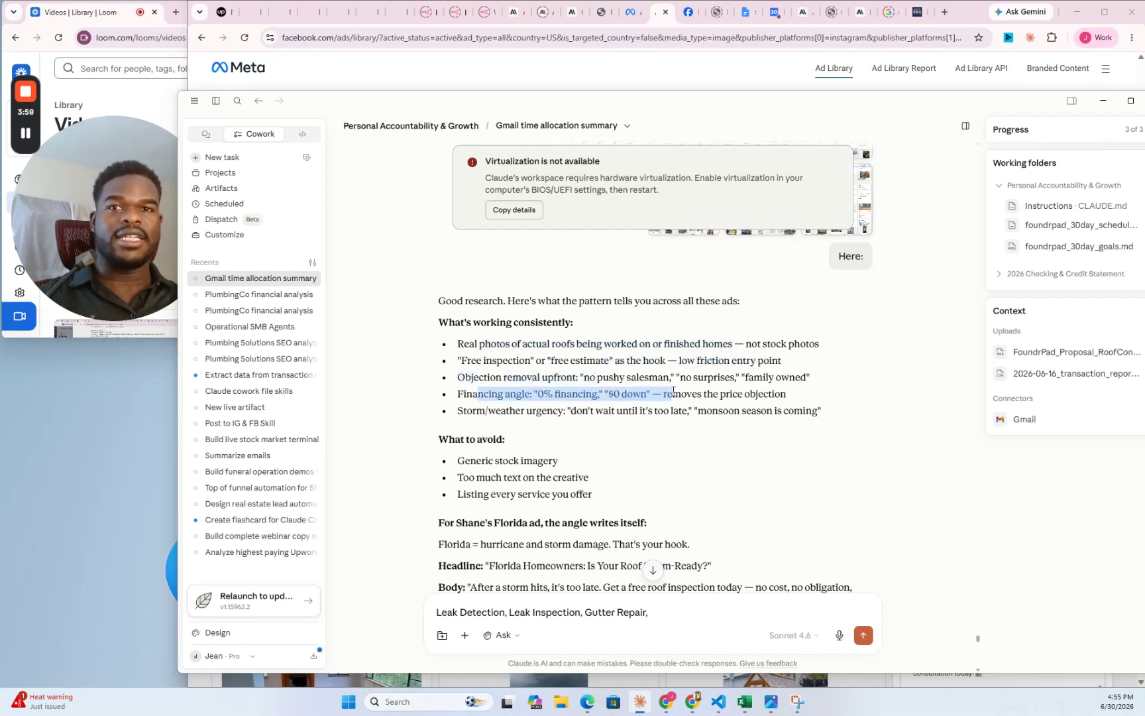
drag(488, 411, 629, 411)
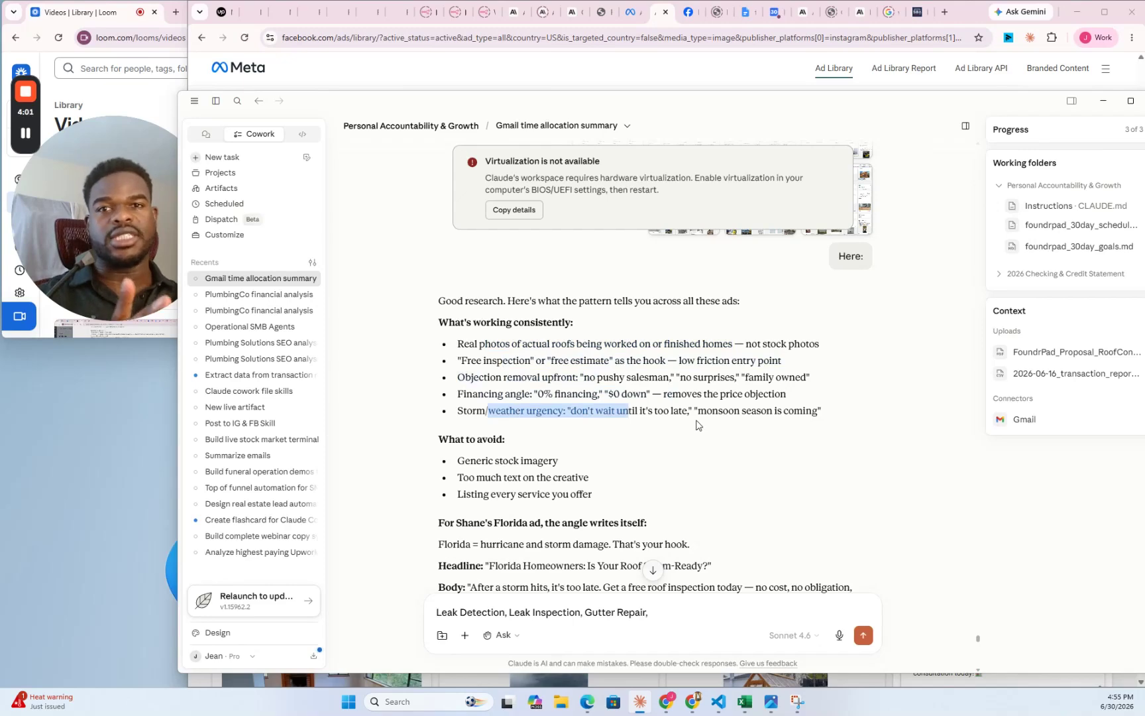
scroll(597, 388, down, 4)
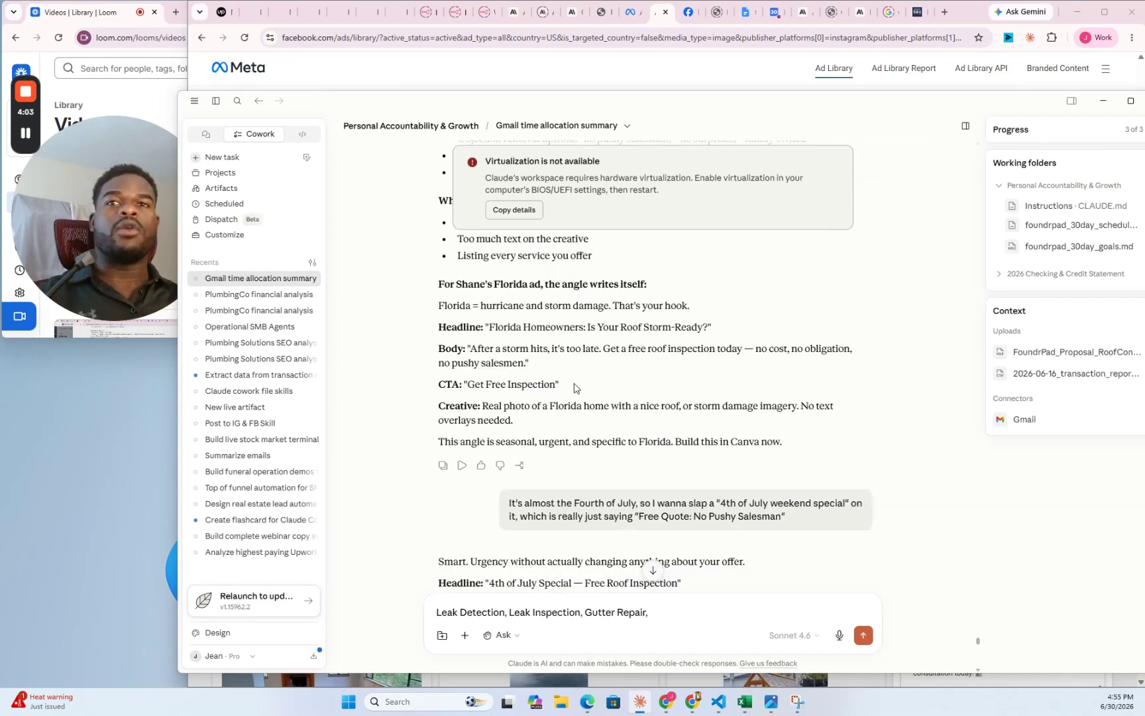
scroll(574, 388, down, 3)
scroll(574, 387, up, 6)
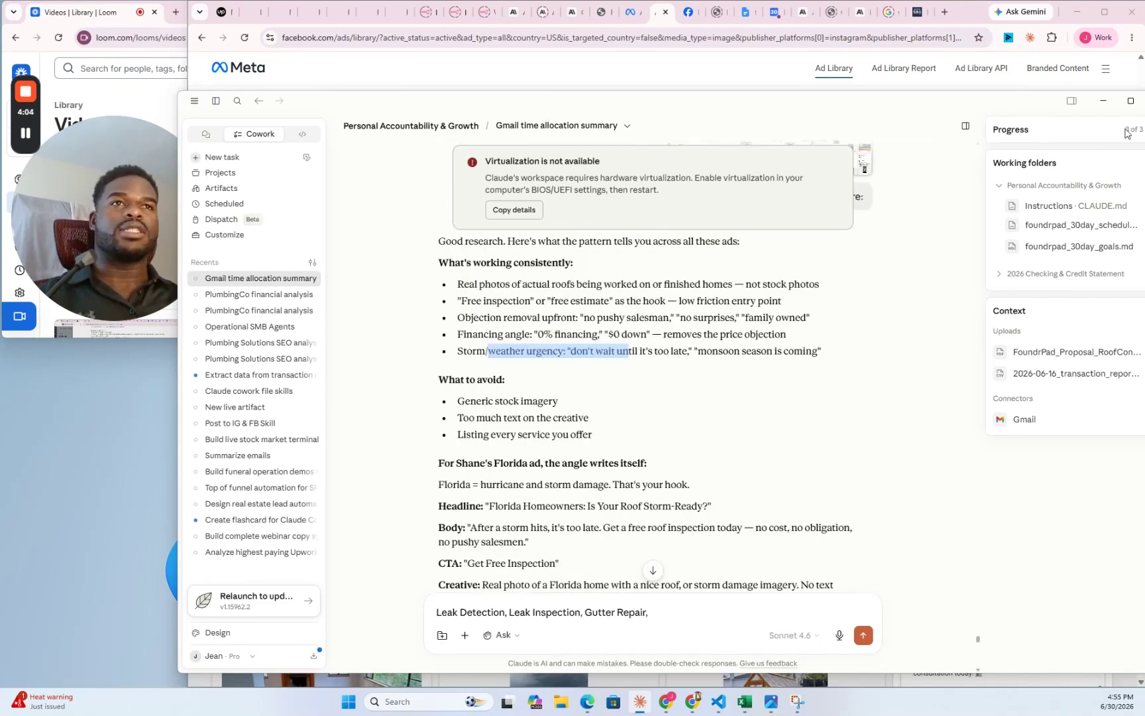
- Switch from Claude to the Canva design and review the roofing template and the 4th of July ad variants on pages 2 to 4
click(1101, 101)
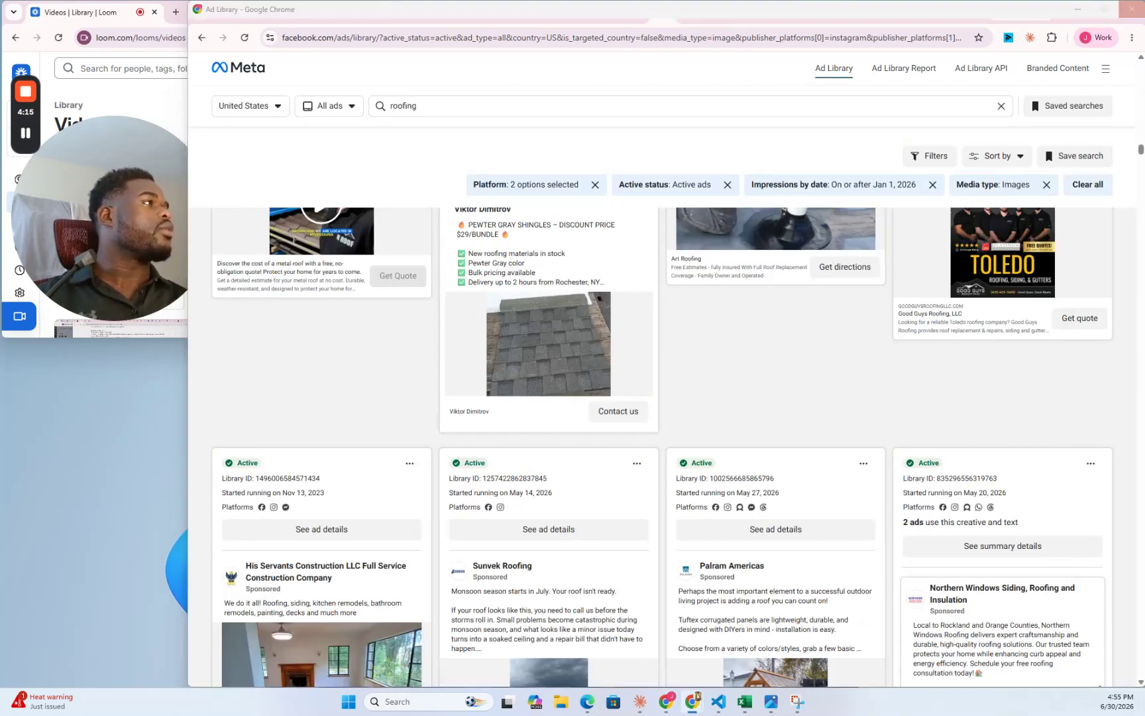
drag(0, 66, 521, 27)
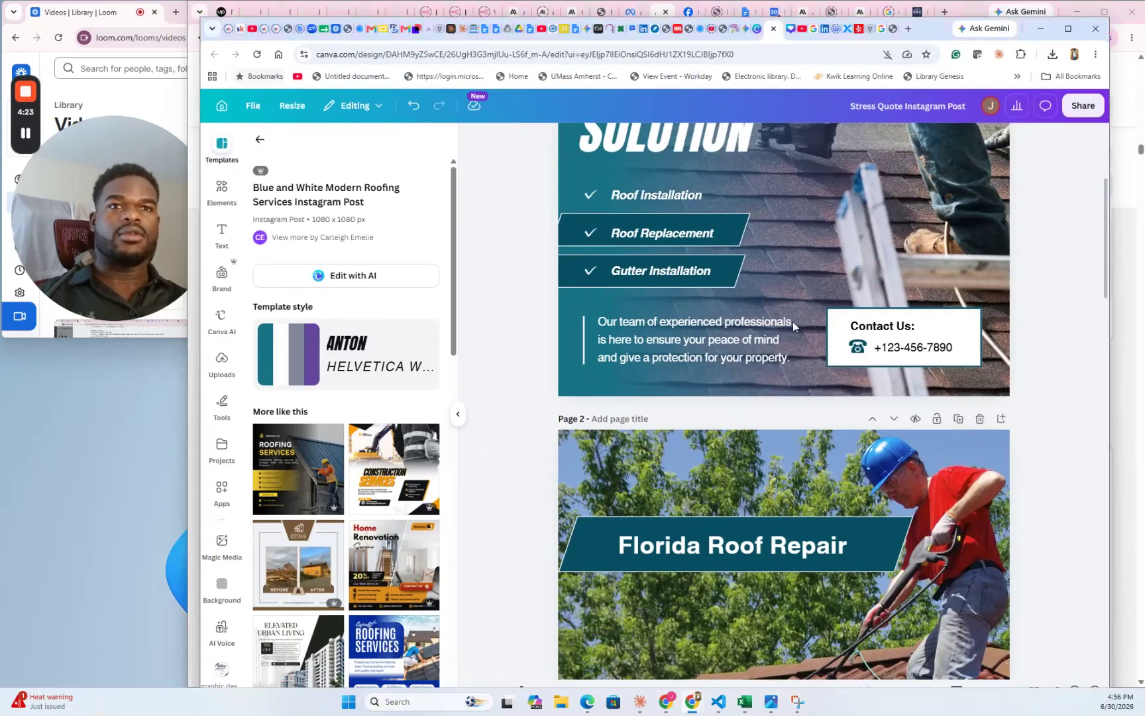
scroll(822, 309, up, 4)
scroll(822, 309, down, 3)
scroll(822, 307, down, 3)
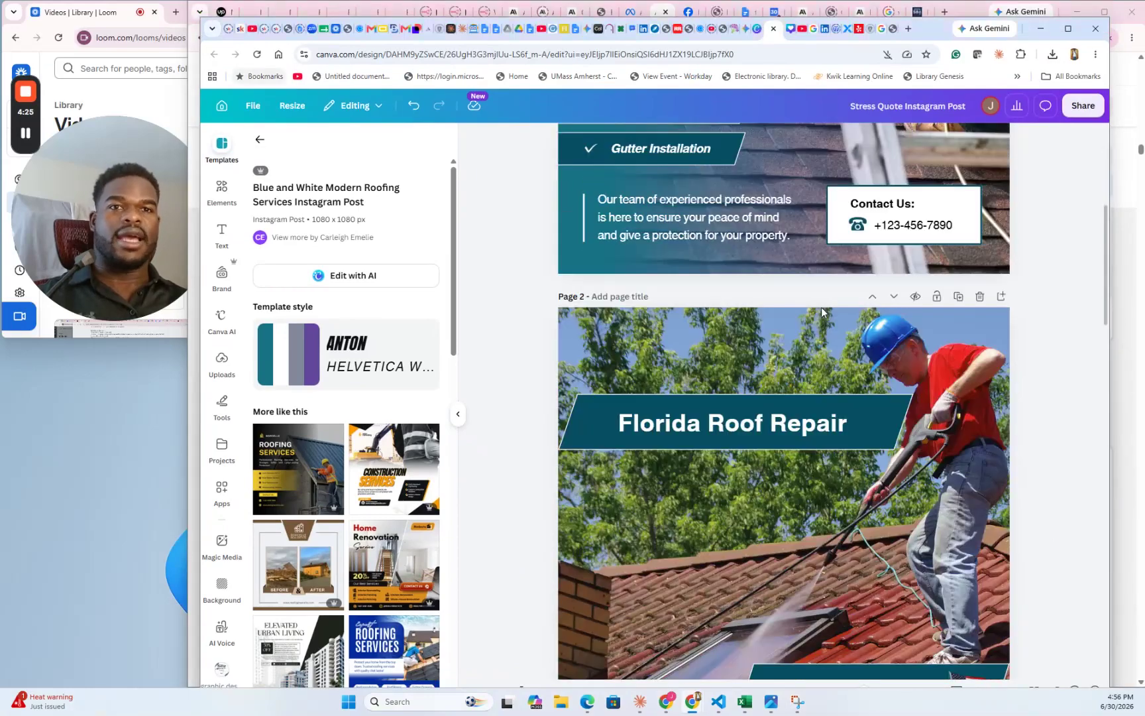
scroll(821, 307, down, 4)
scroll(821, 307, down, 5)
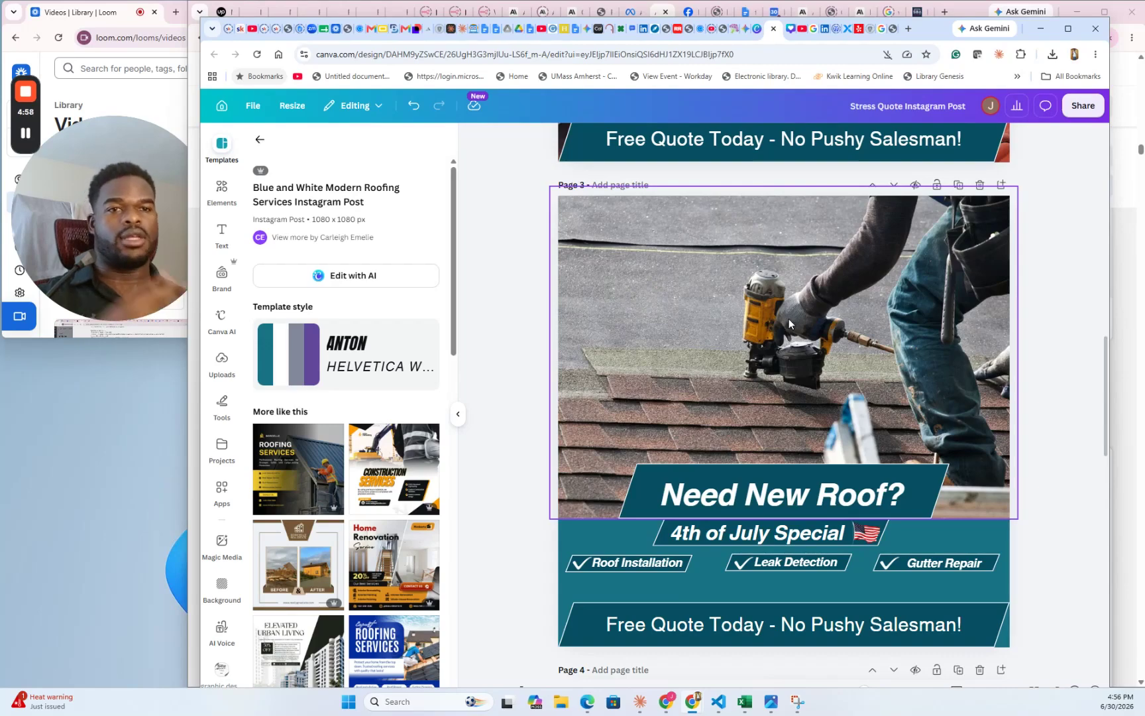
scroll(773, 364, down, 5)
scroll(773, 364, down, 5)
scroll(772, 363, up, 3)
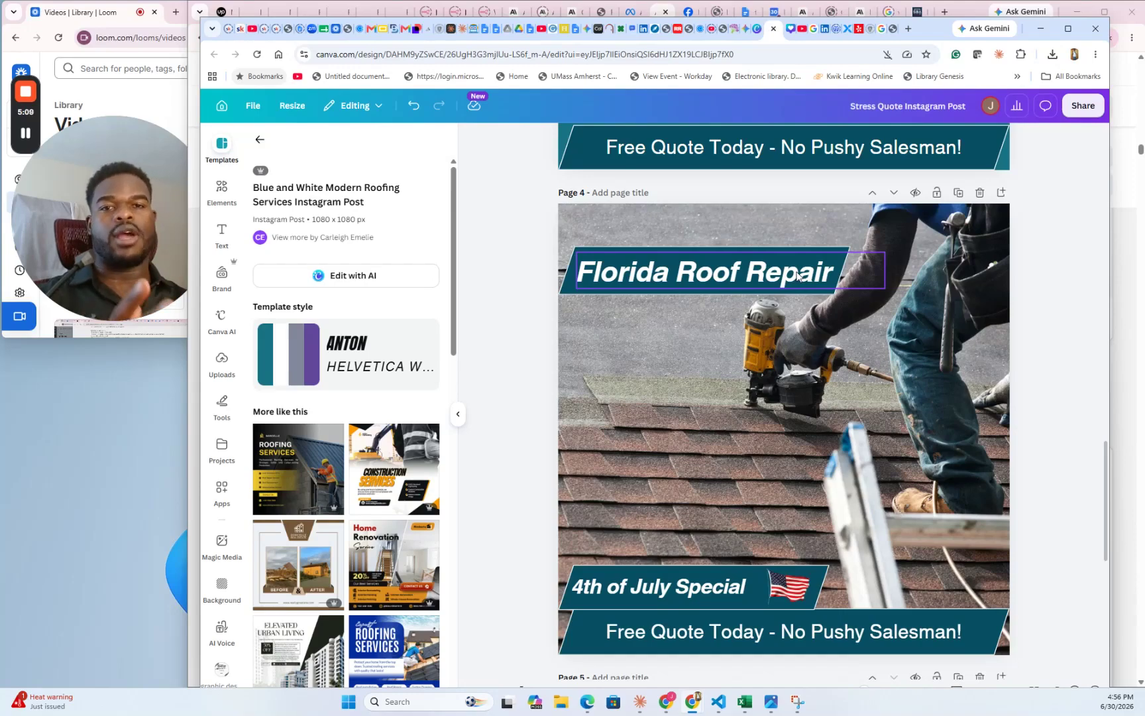
scroll(797, 276, down, 2)
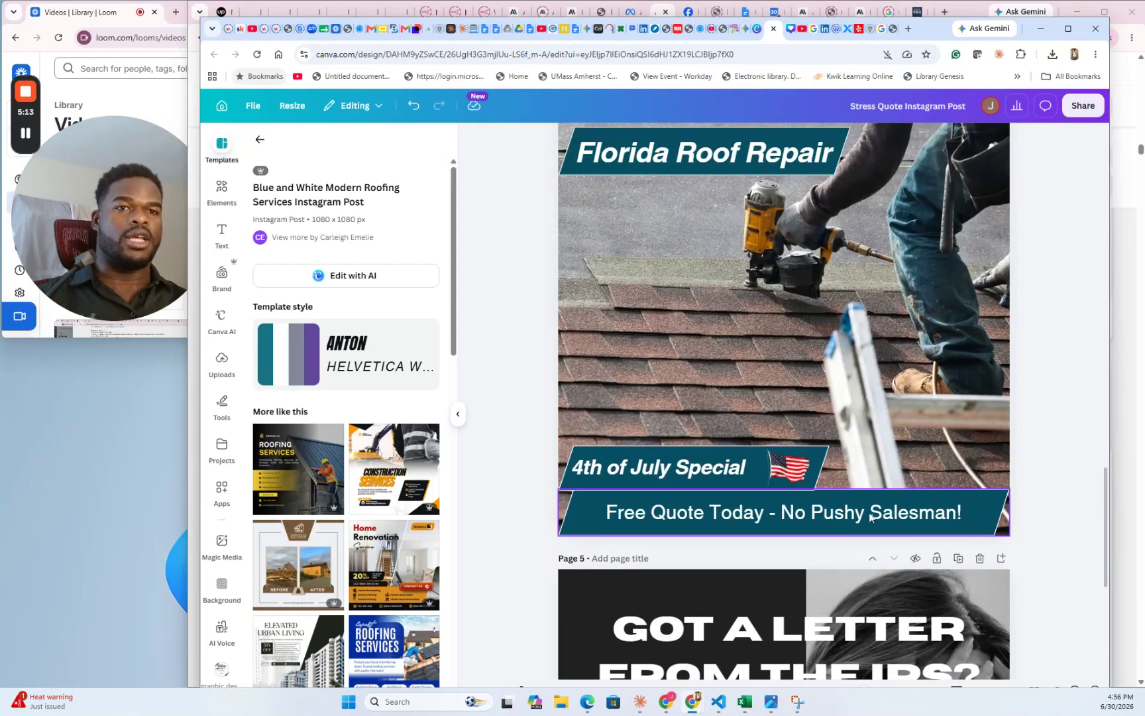
- Compare the "Florida Roof Repair" and "Need New Roof?" ad variants with the original roofing template on page 1
scroll(787, 474, up, 4)
scroll(787, 474, up, 2)
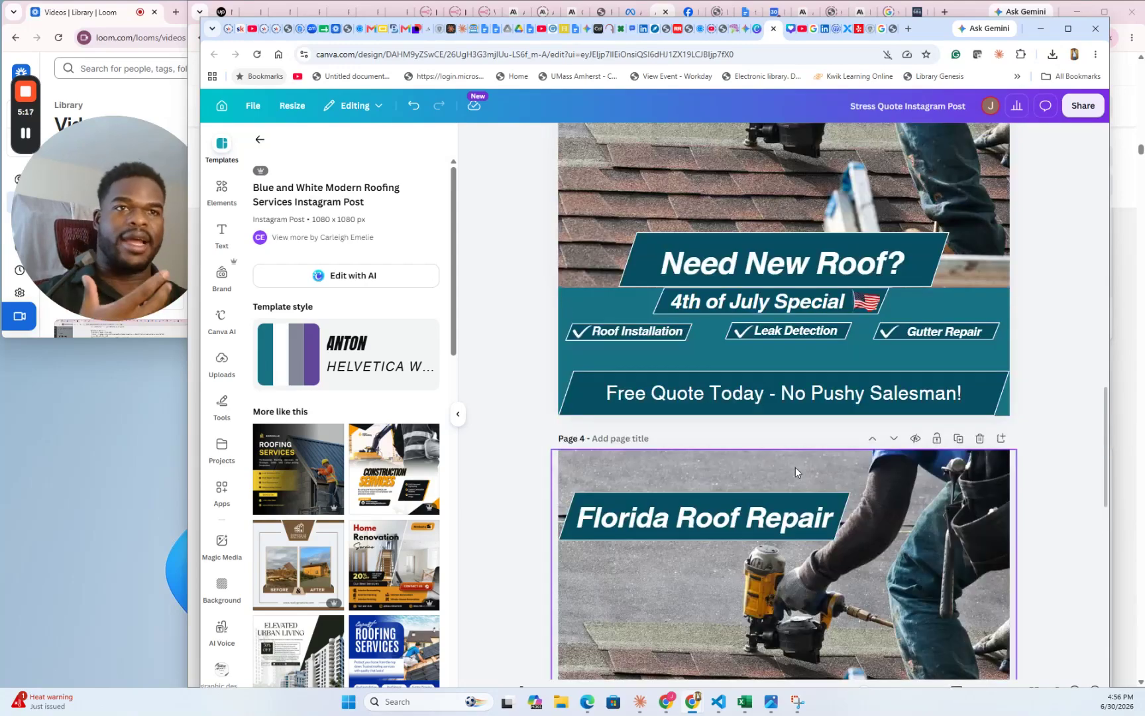
scroll(796, 467, down, 10)
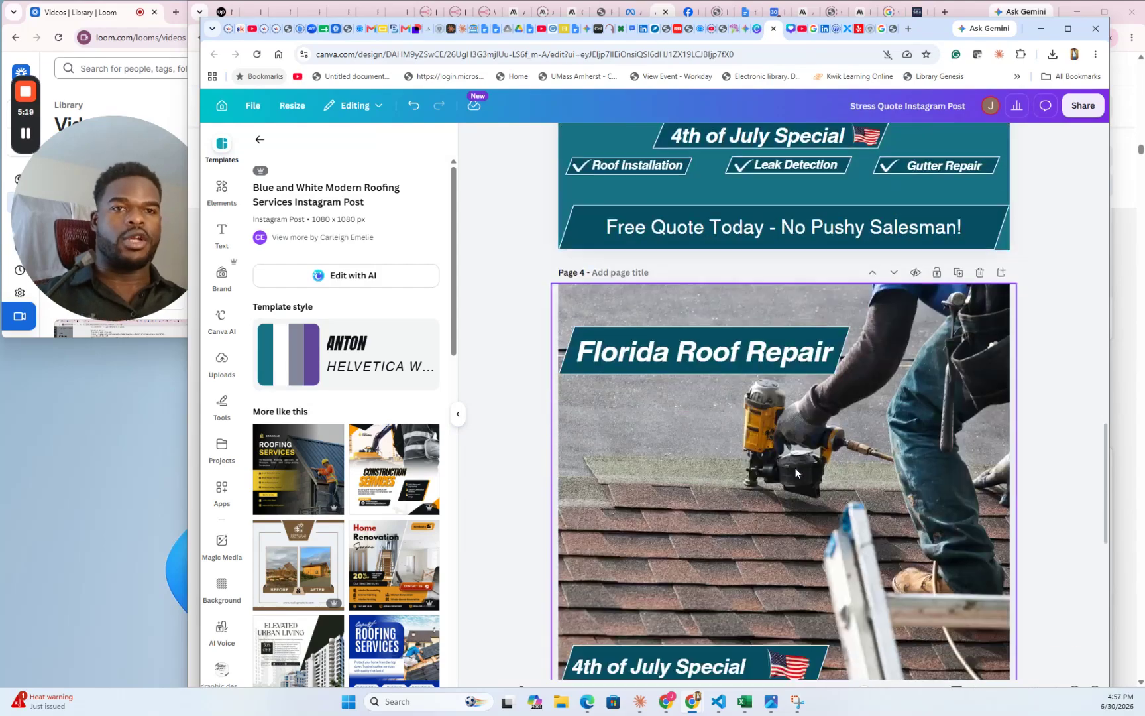
scroll(795, 468, up, 16)
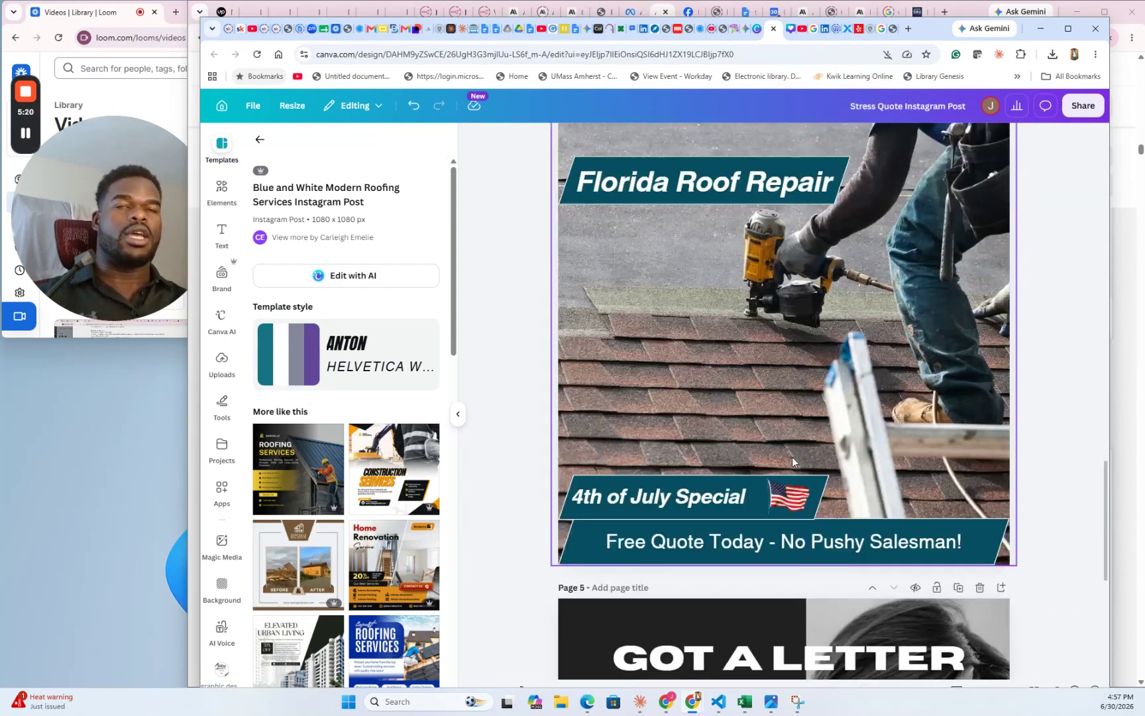
scroll(780, 470, up, 6)
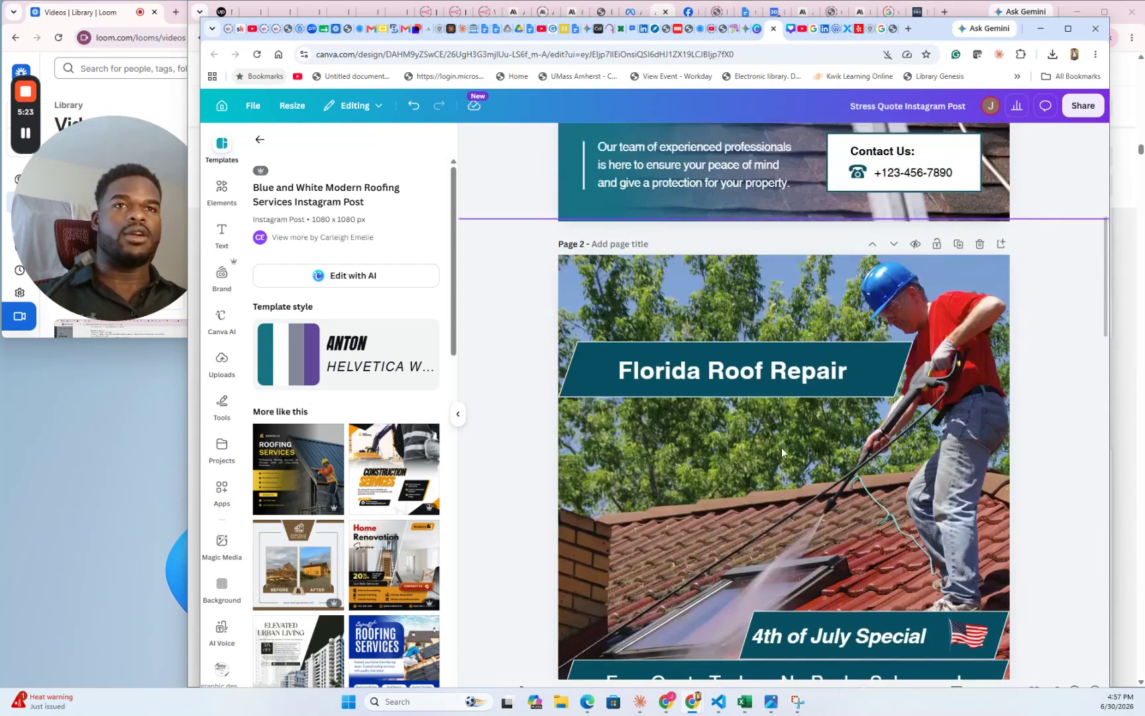
scroll(820, 494, up, 6)
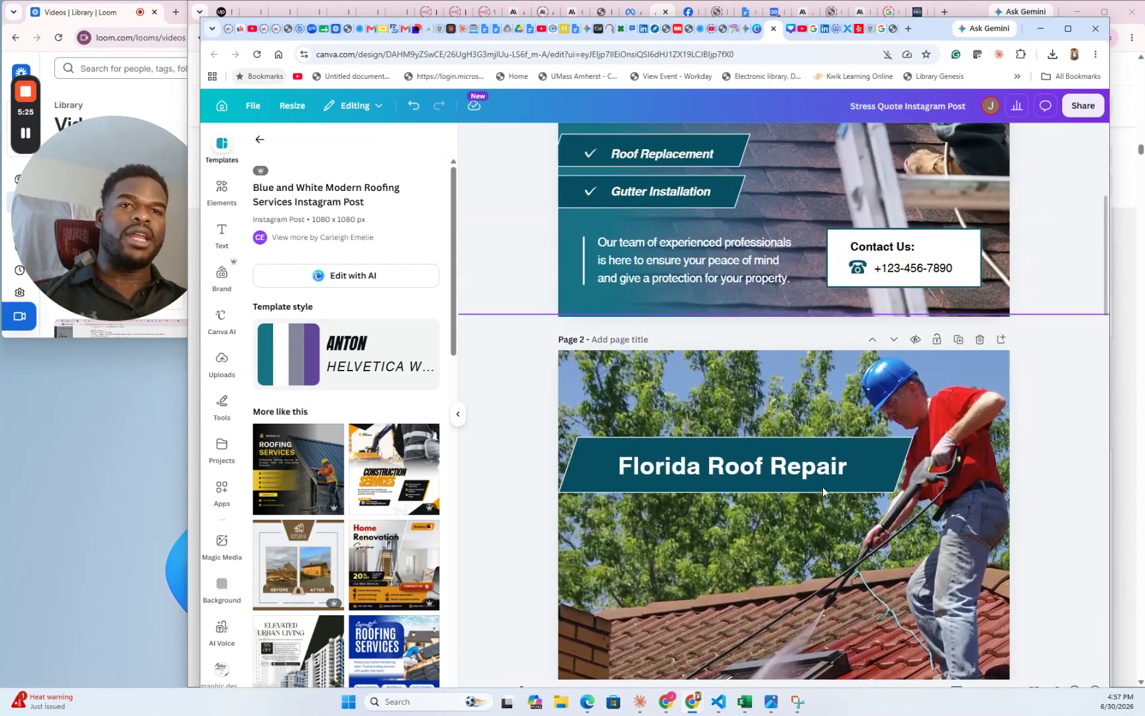
scroll(794, 471, down, 4)
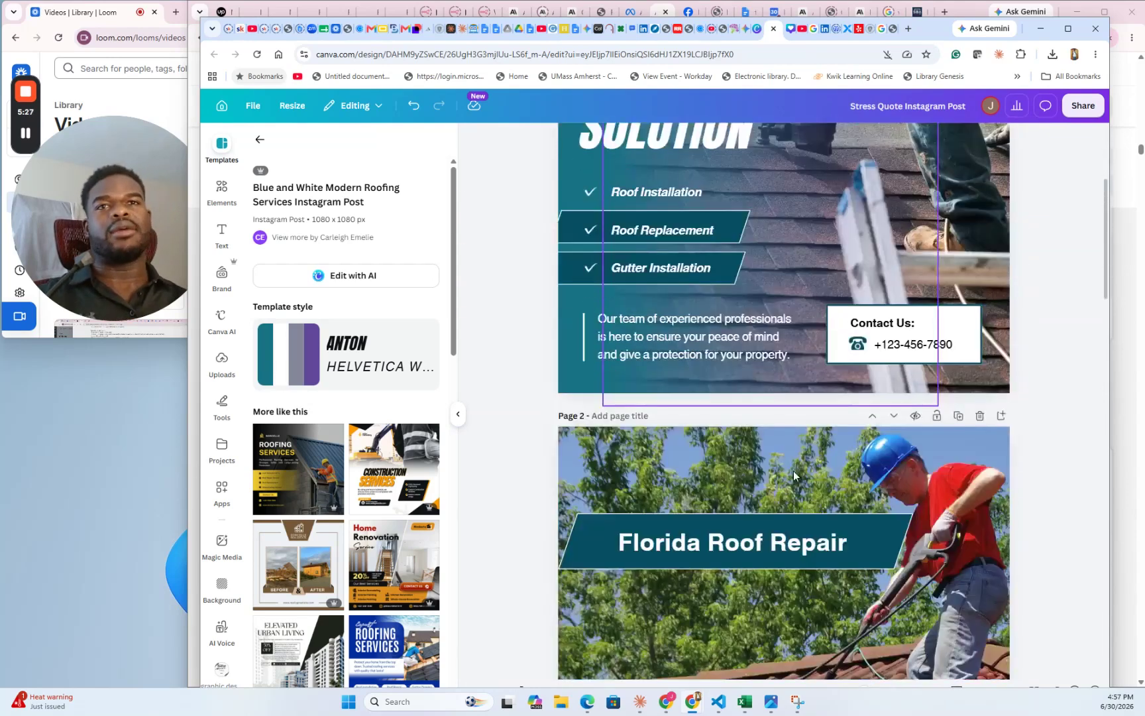
scroll(839, 484, up, 4)
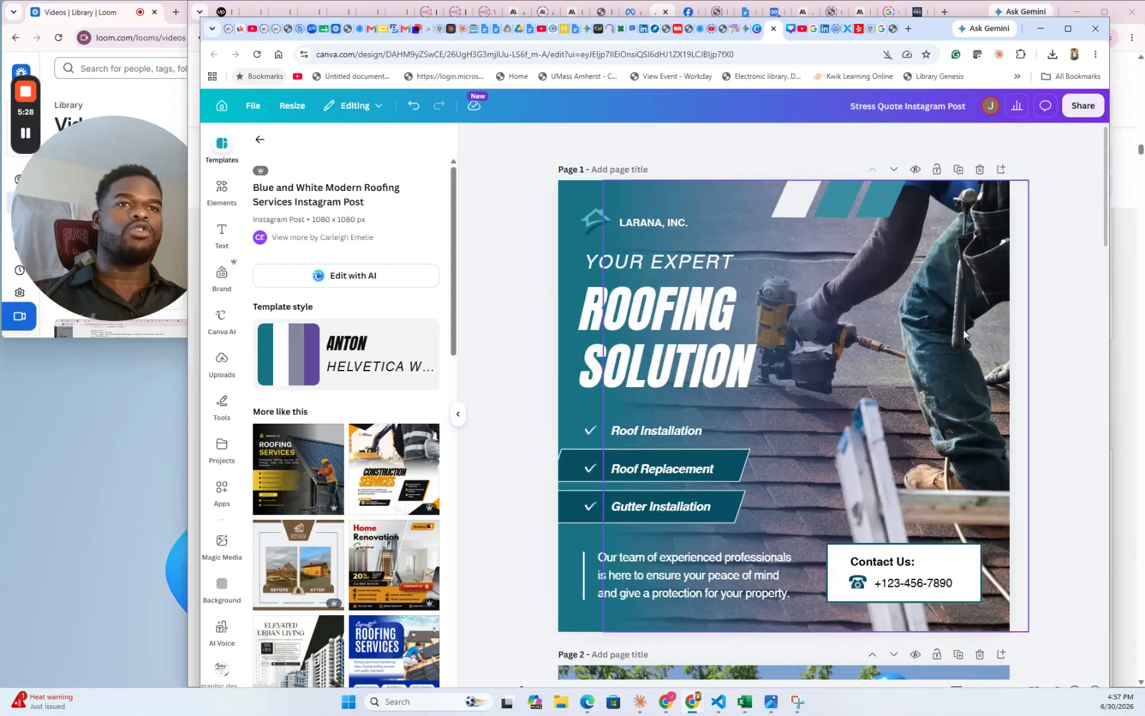
scroll(894, 281, down, 7)
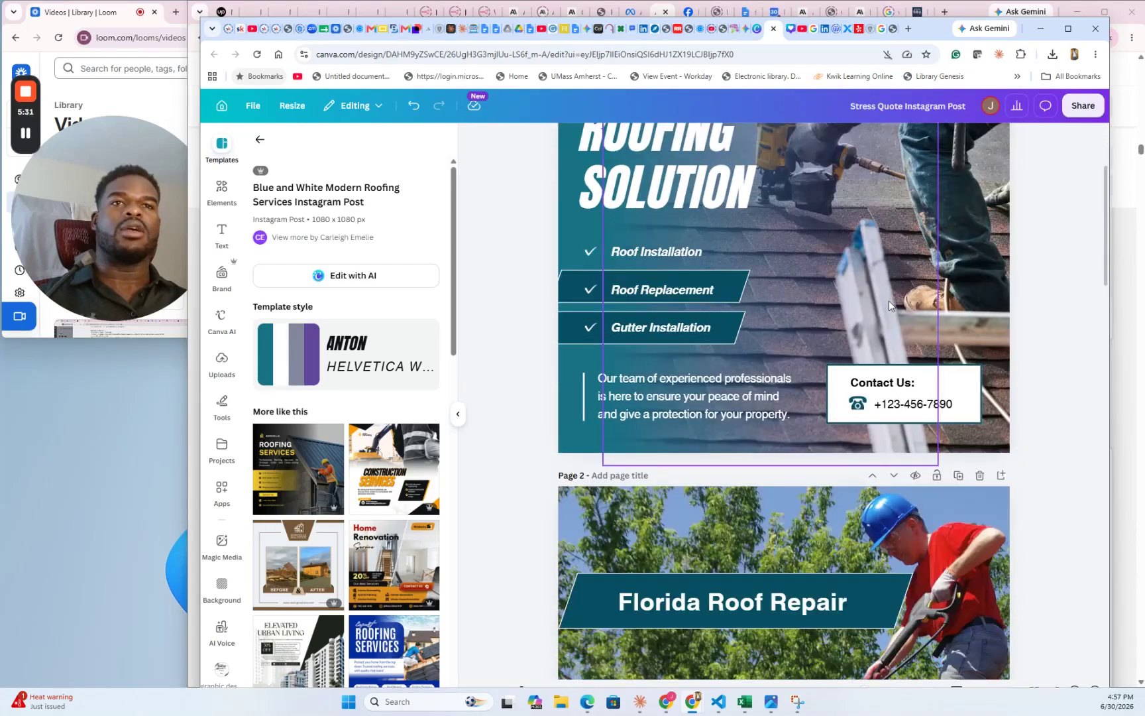
scroll(838, 304, down, 5)
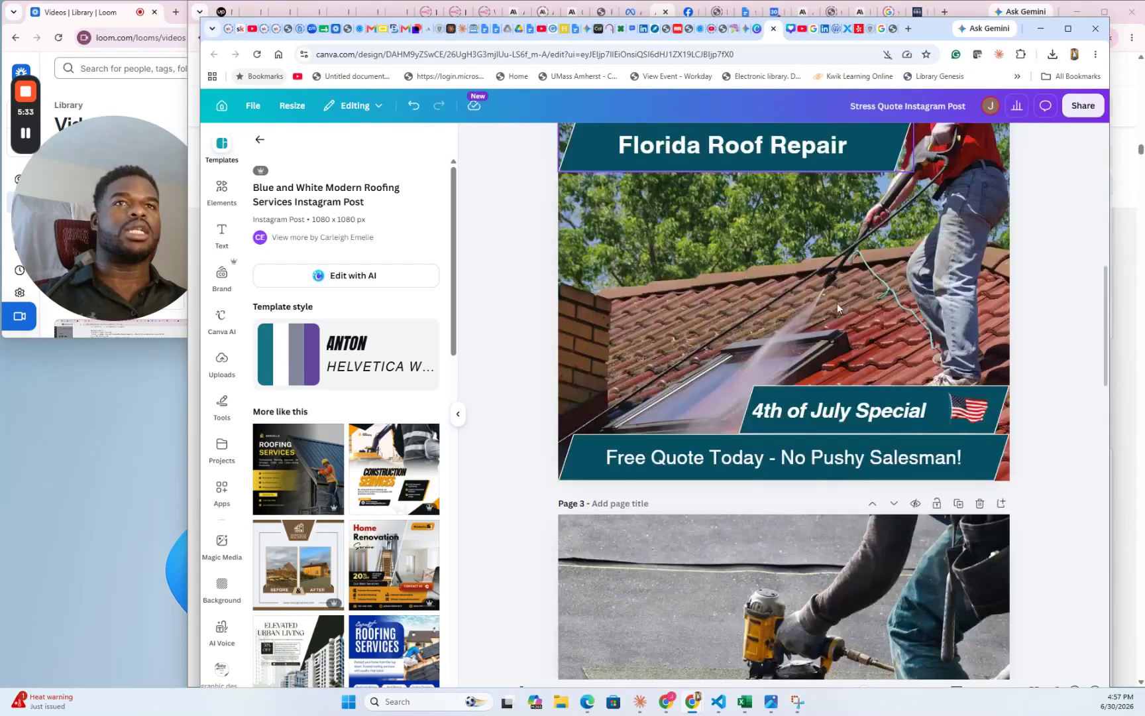
- Switch from Canva to Meta Ads Manager and review the Florida roofing campaign's name, objective, budget, bid strategy, scheduling and special ad categories
click(1040, 29)
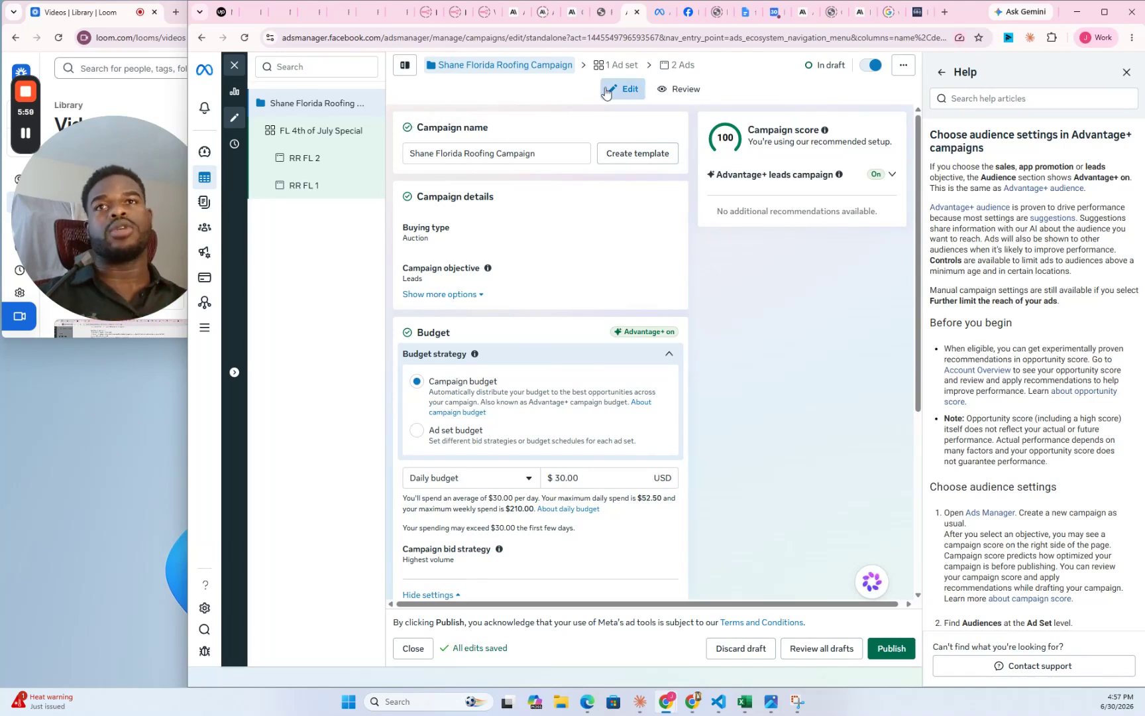
drag(453, 61, 575, 63)
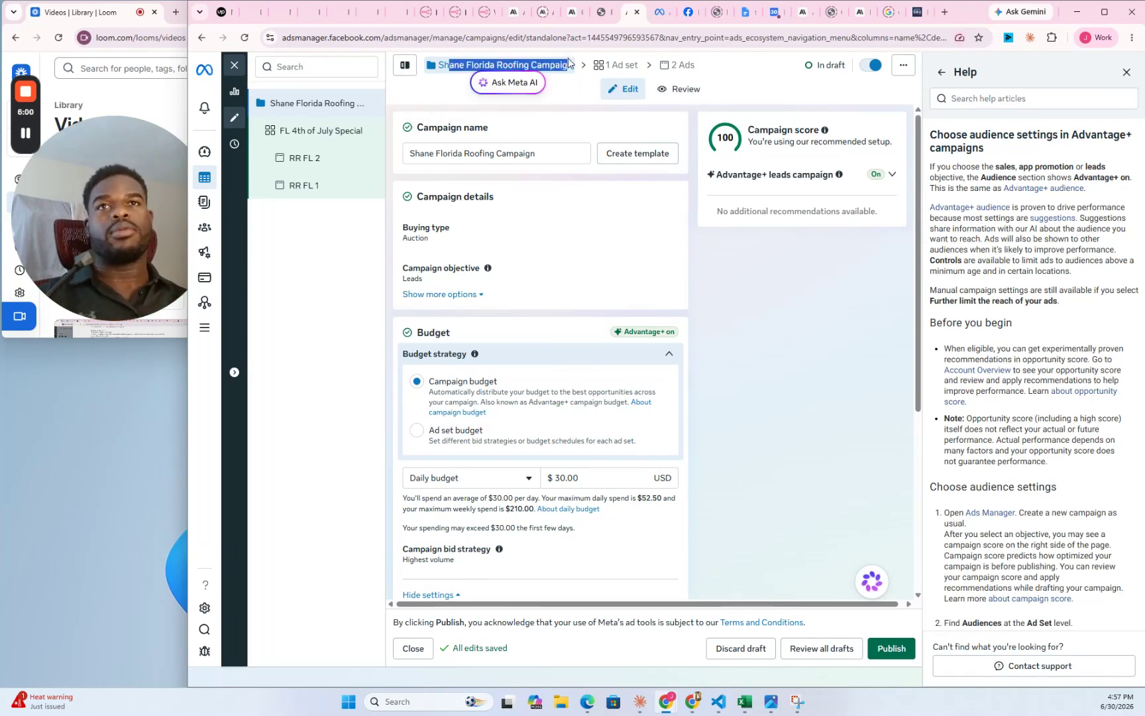
click(745, 258)
scroll(748, 257, down, 5)
scroll(736, 252, up, 5)
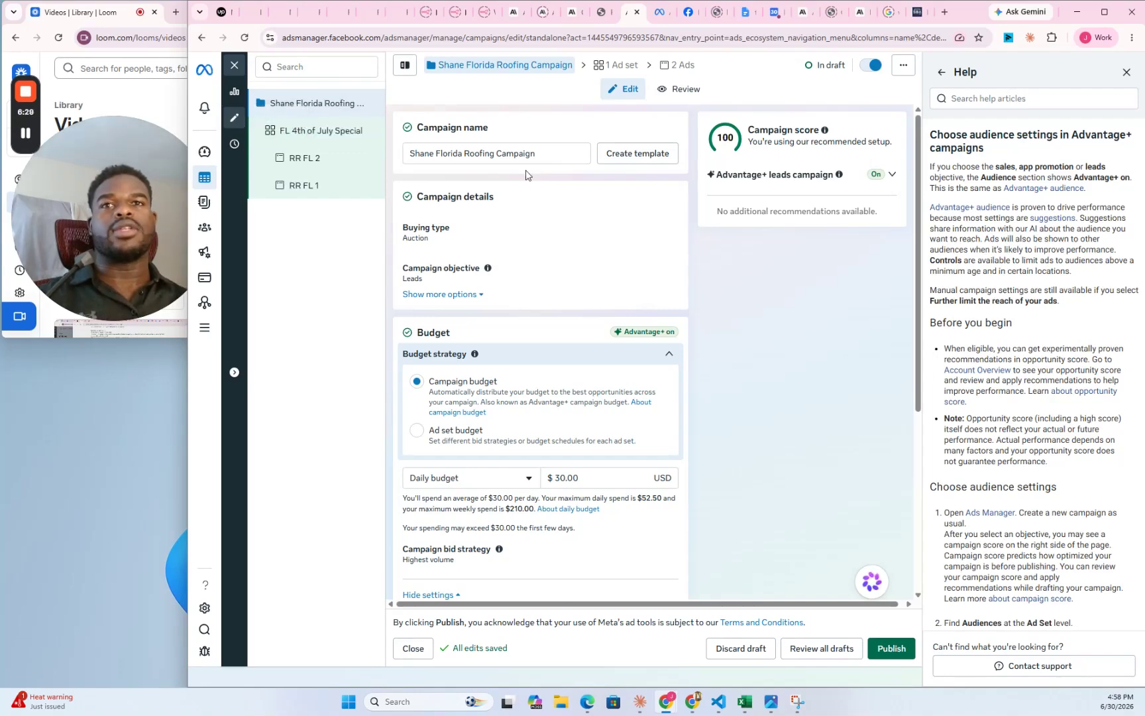
scroll(517, 204, down, 4)
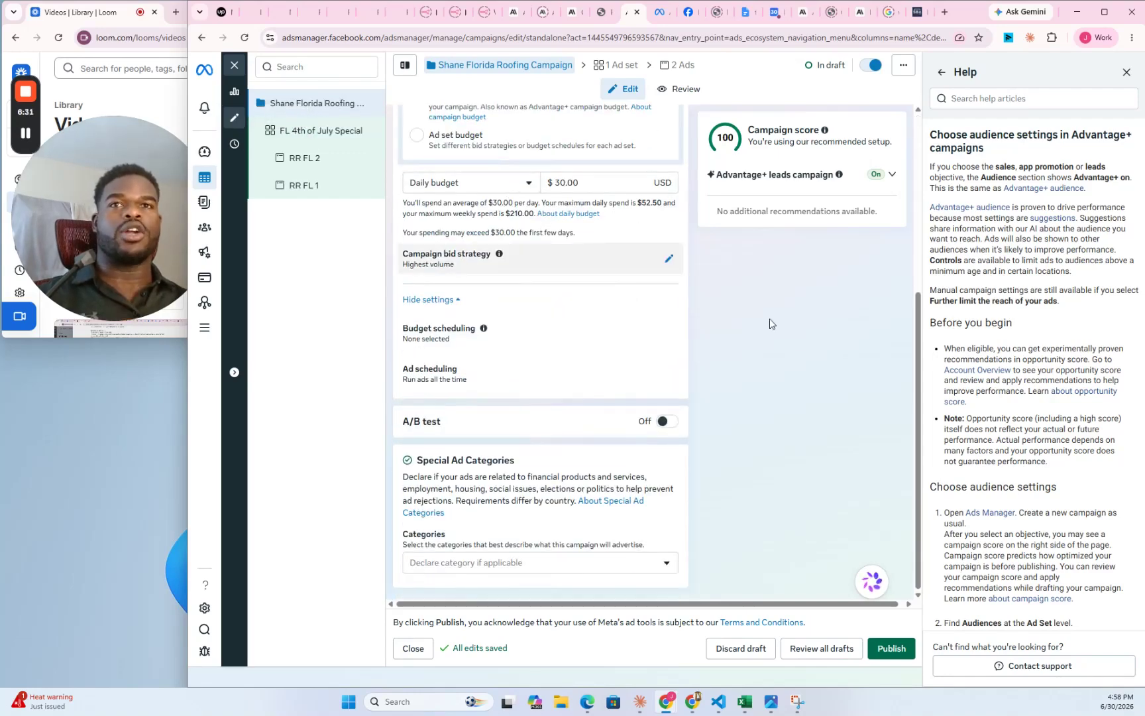
- Highlight the maximum daily spend note under the campaign's daily budget and review the remaining campaign settings
scroll(531, 271, up, 1)
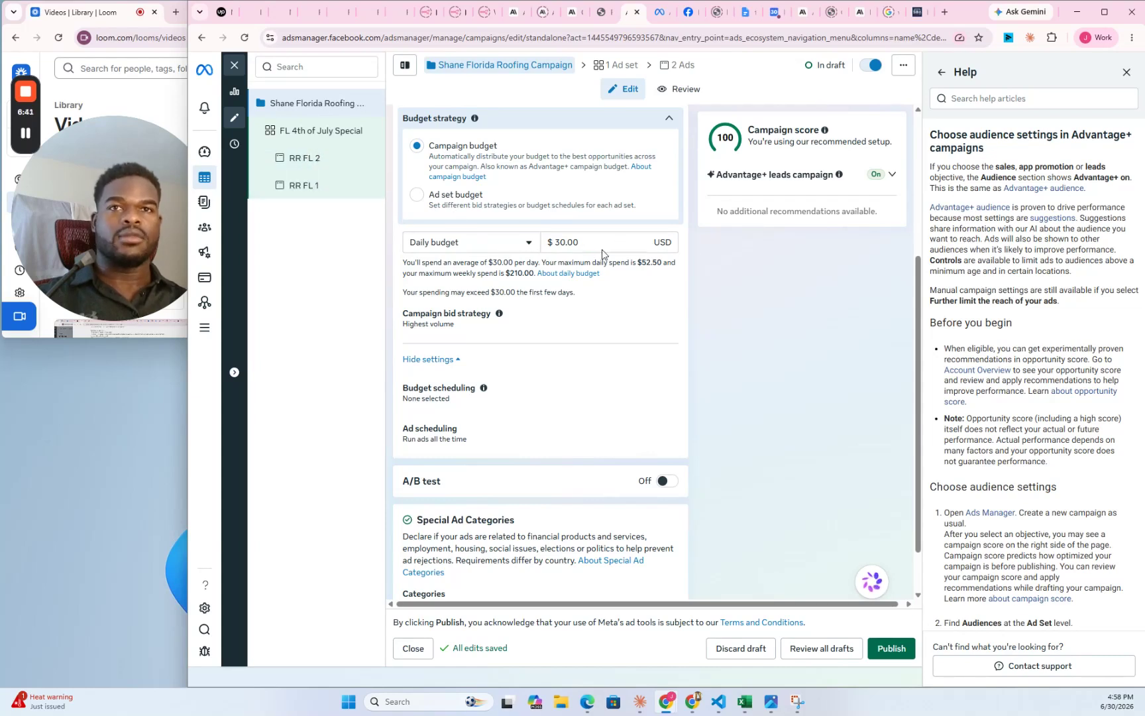
drag(573, 264, 669, 263)
click(754, 322)
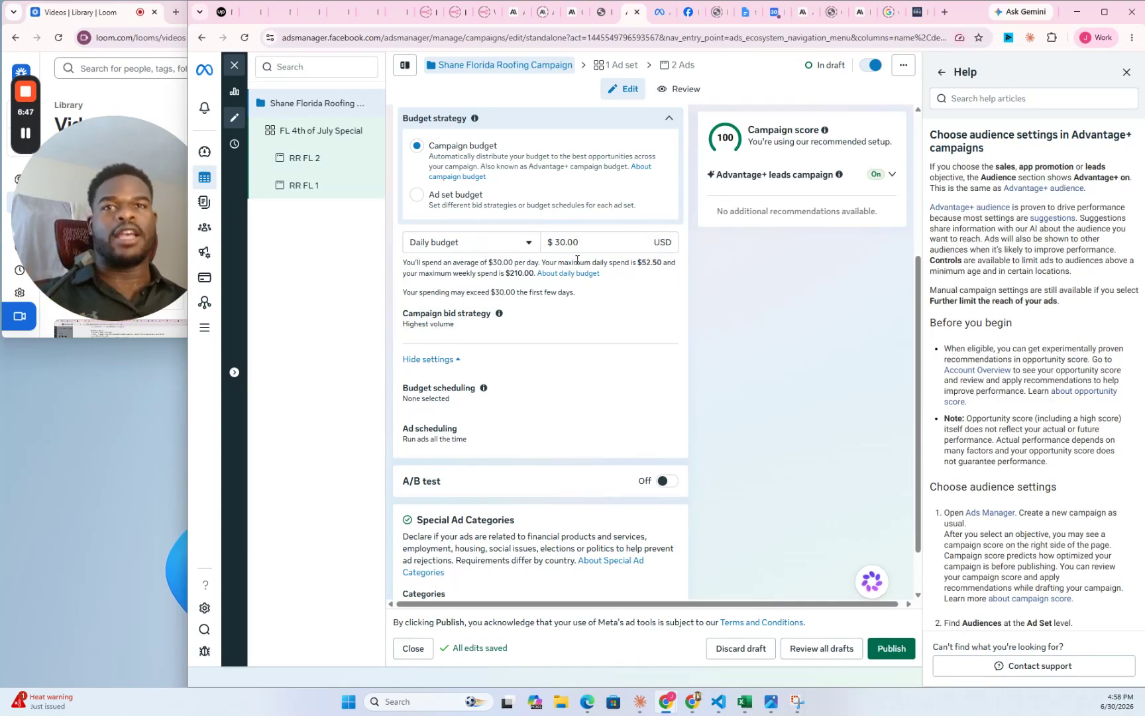
drag(559, 263, 671, 271)
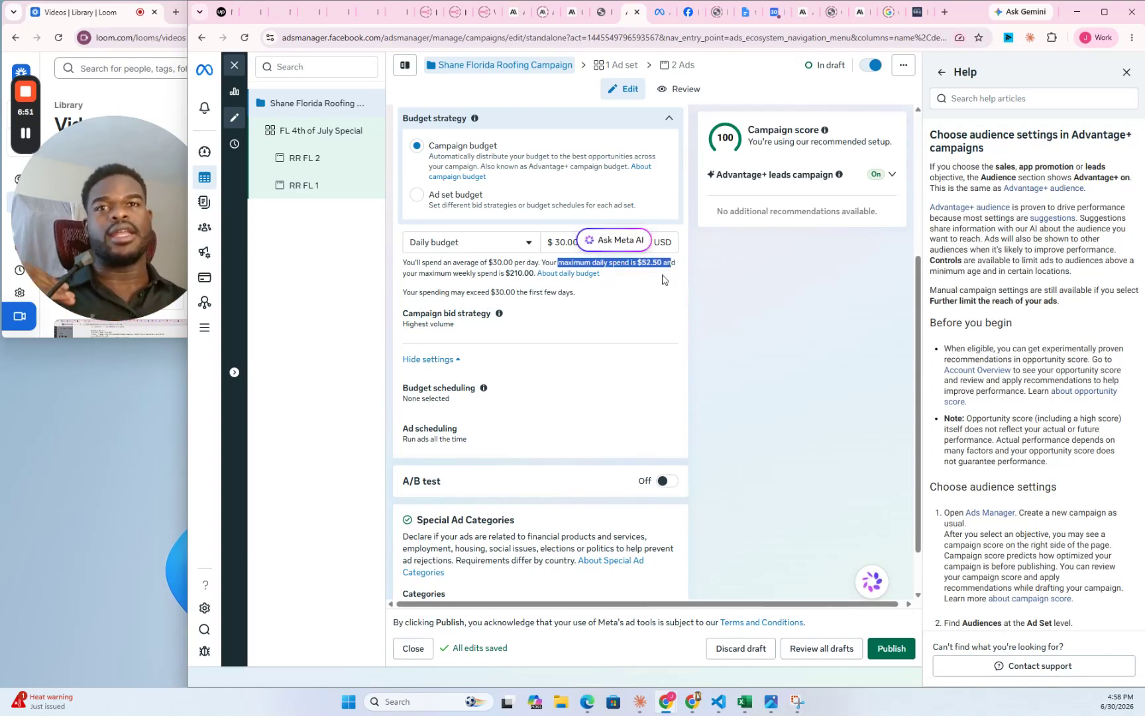
click(727, 341)
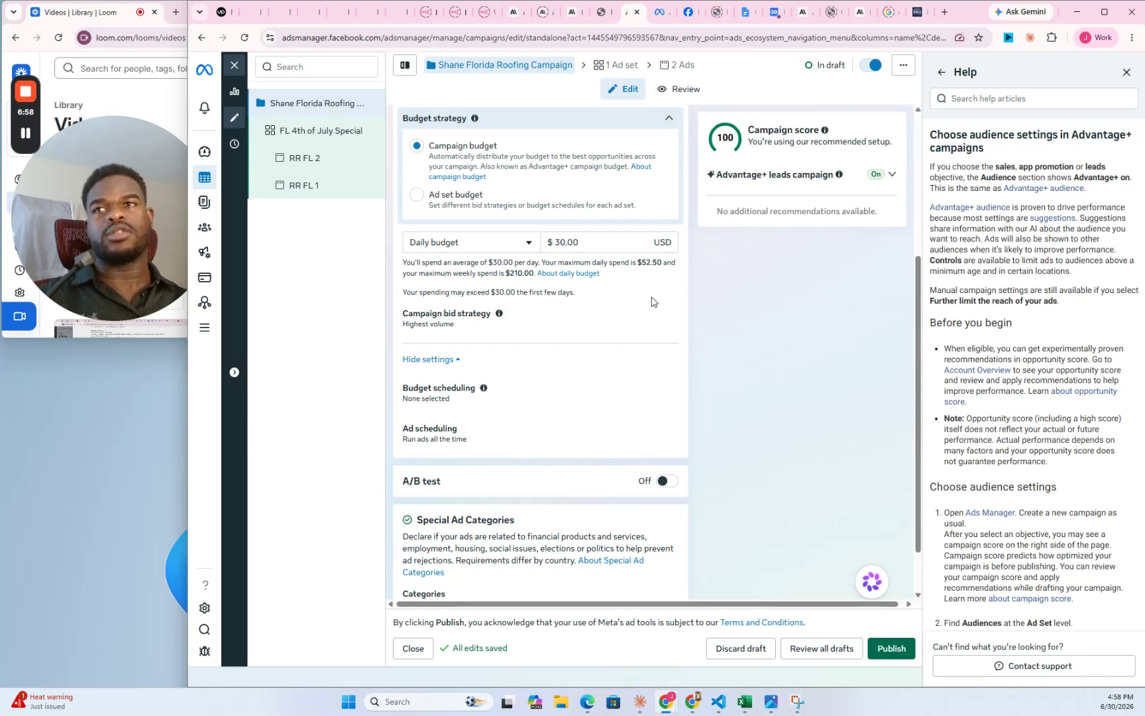
scroll(653, 298, up, 3)
scroll(649, 305, down, 4)
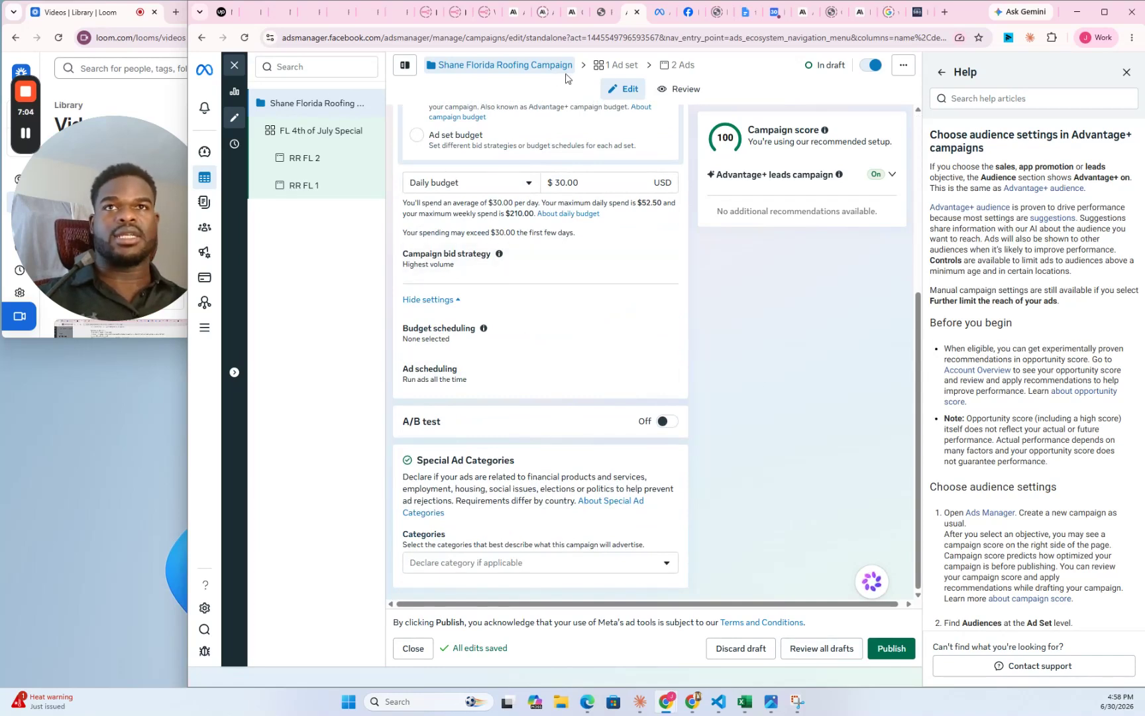
- Open the FL 4th of July Special ad set and examine the available conversion locations and performance goals
click(297, 130)
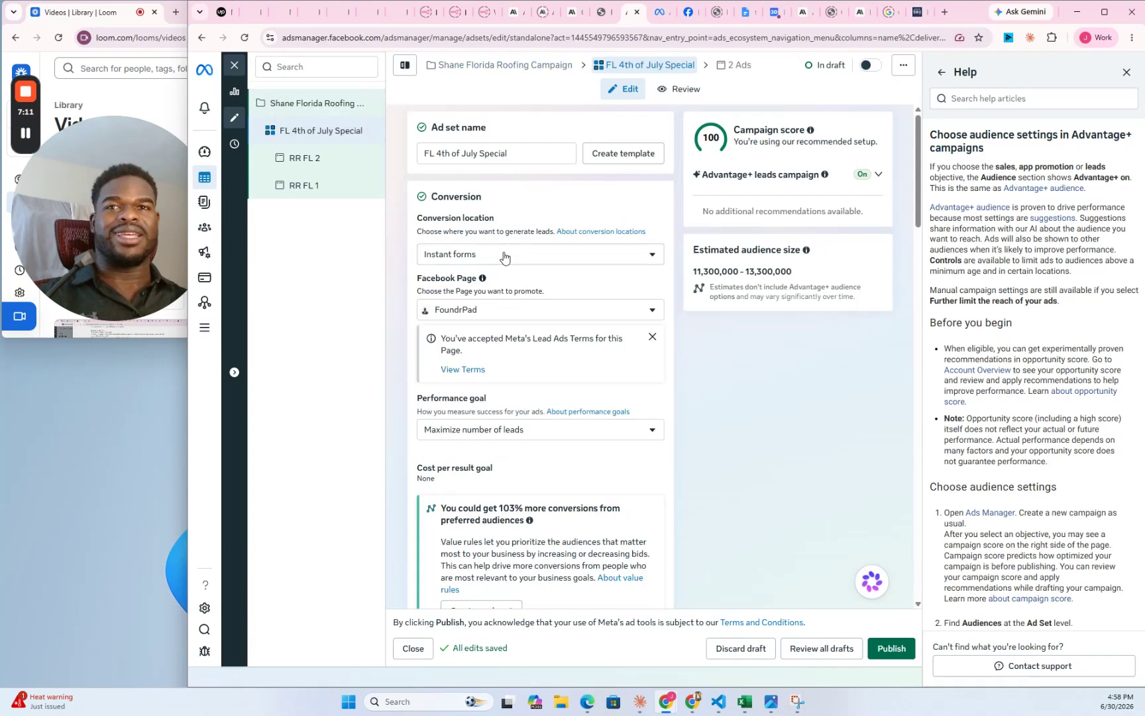
click(578, 257)
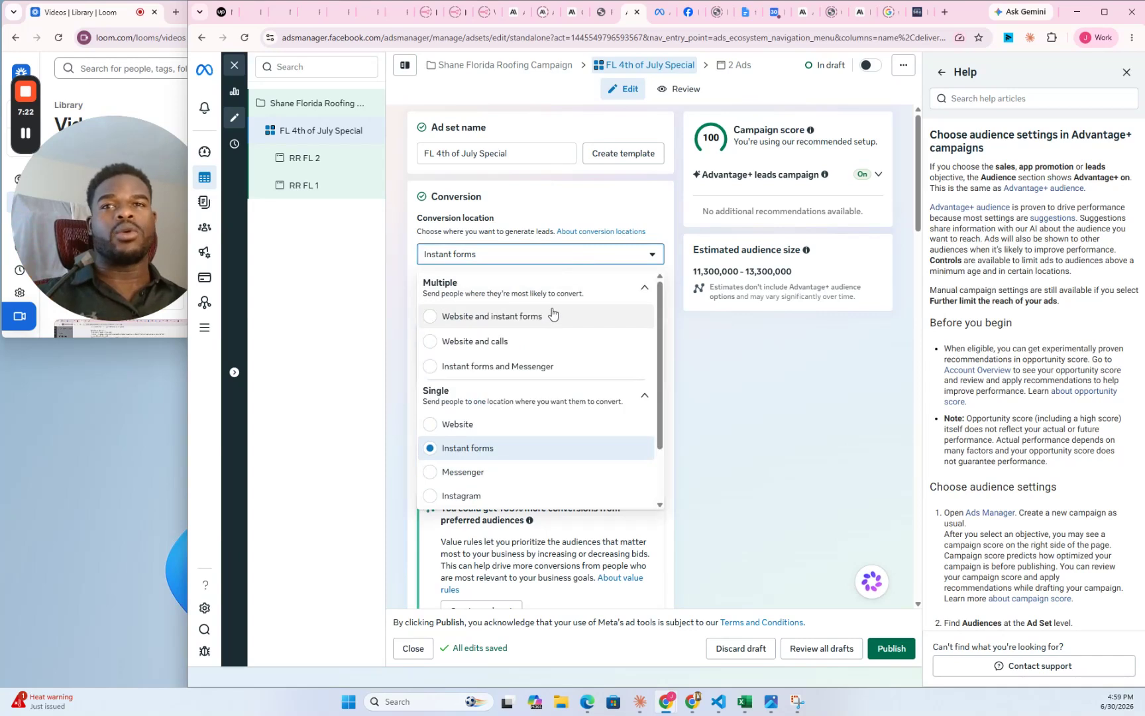
scroll(562, 361, down, 2)
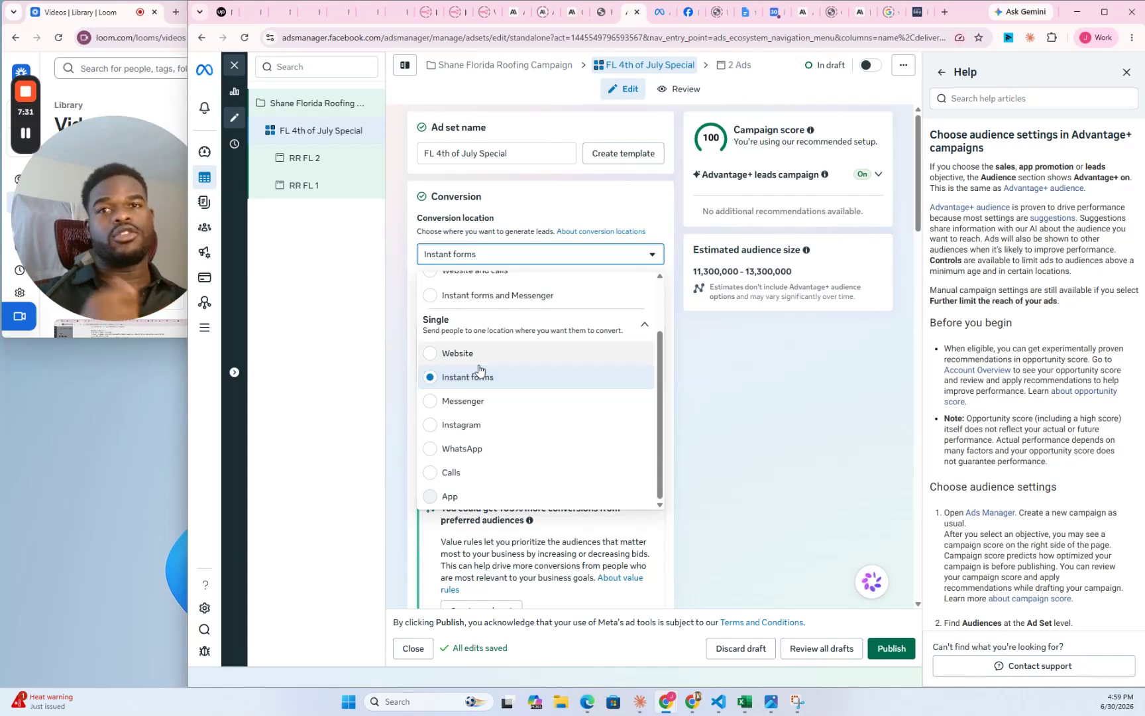
click(711, 409)
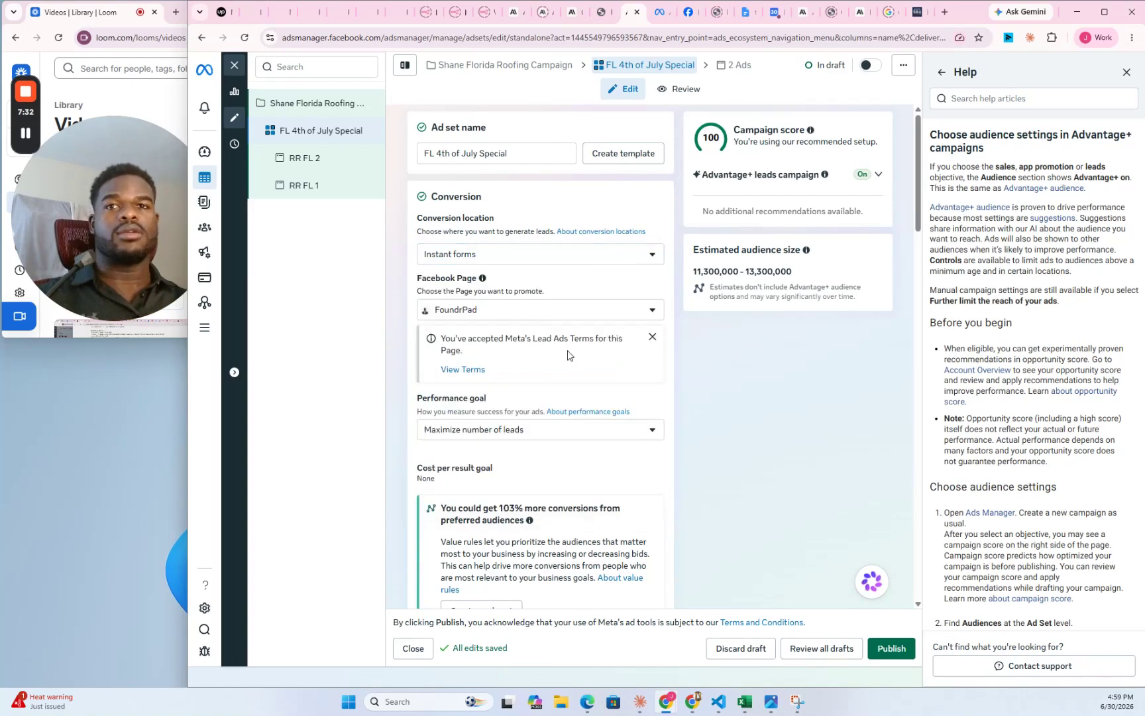
click(535, 437)
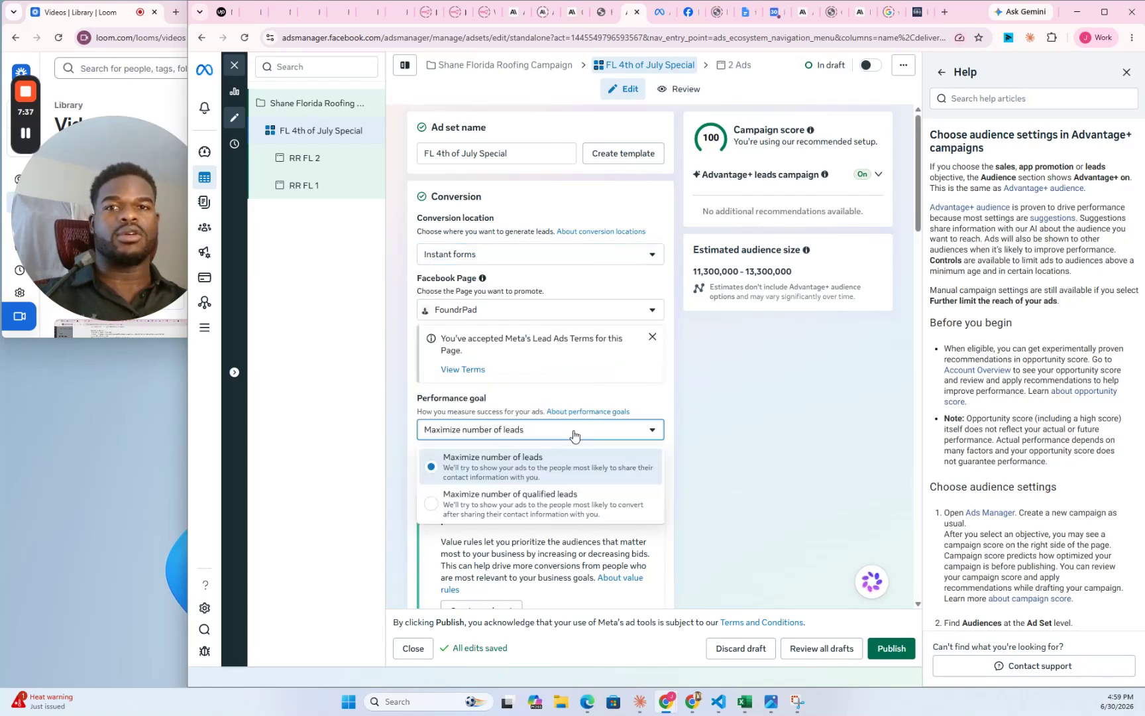
click(665, 401)
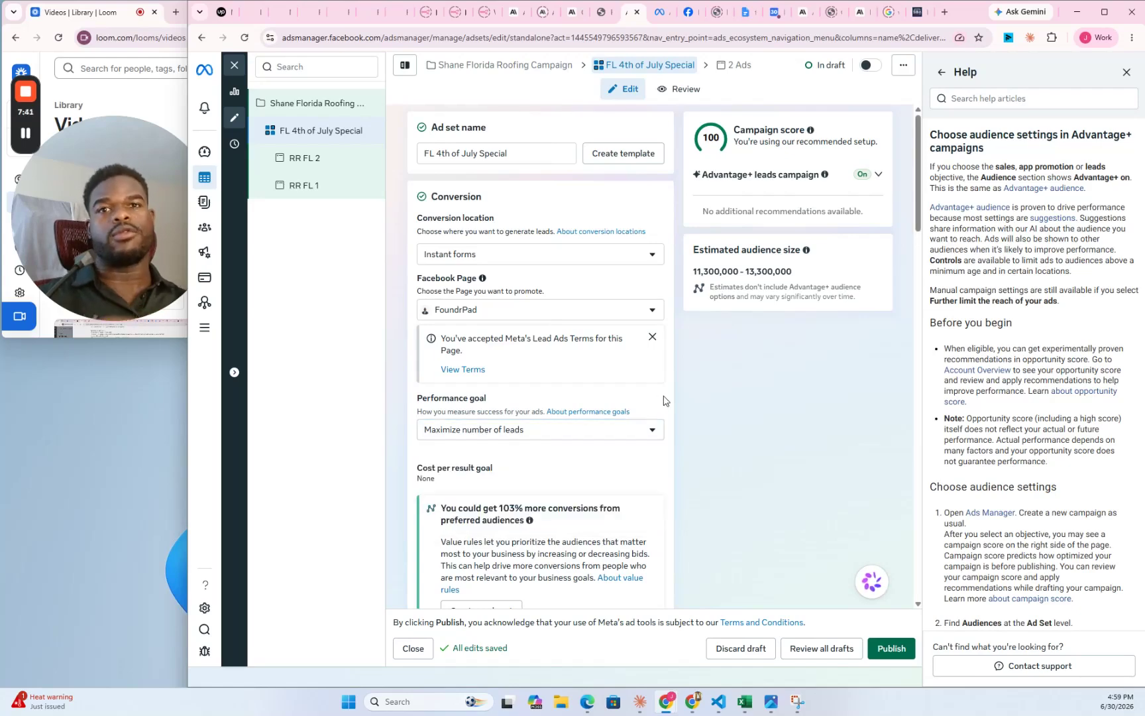
- Review the ad set's schedule and audience controls, and examine the radius options and map for the Miami, Florida location
scroll(663, 398, down, 5)
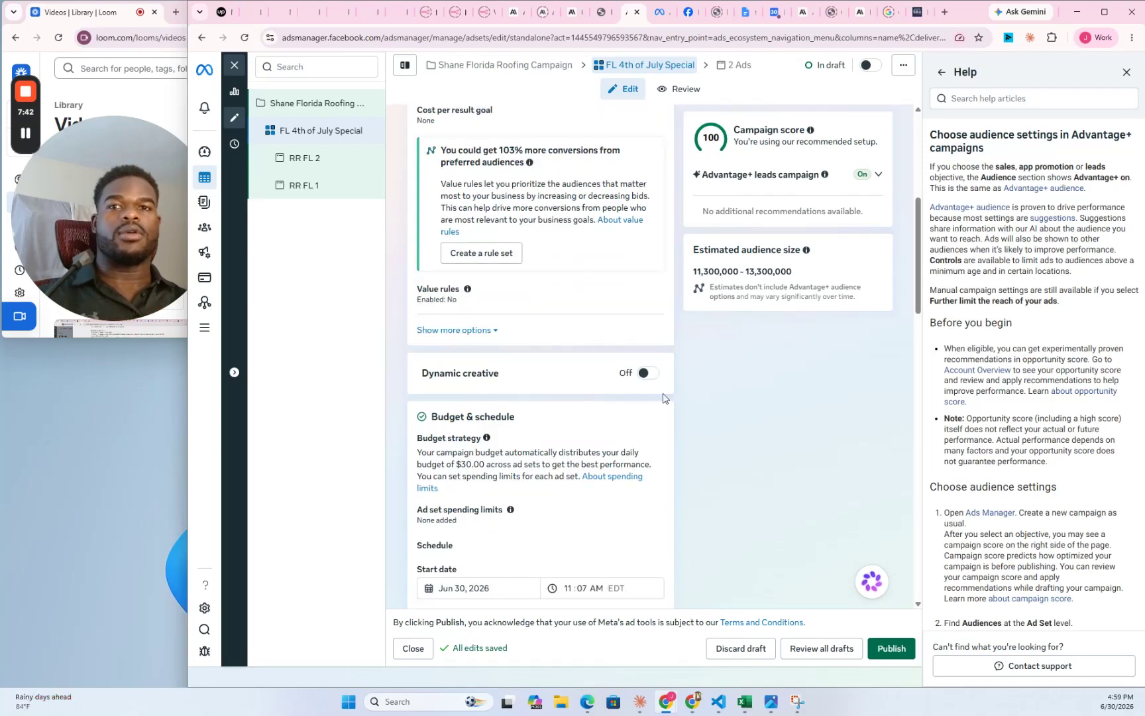
scroll(659, 396, down, 3)
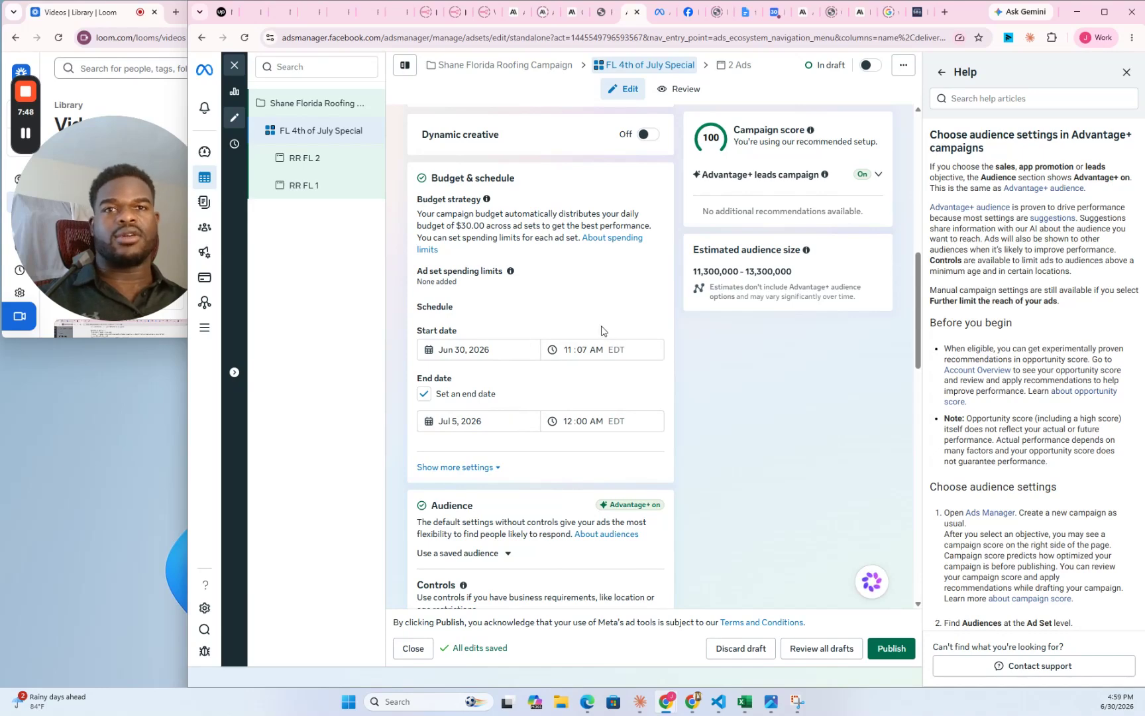
scroll(633, 407, down, 3)
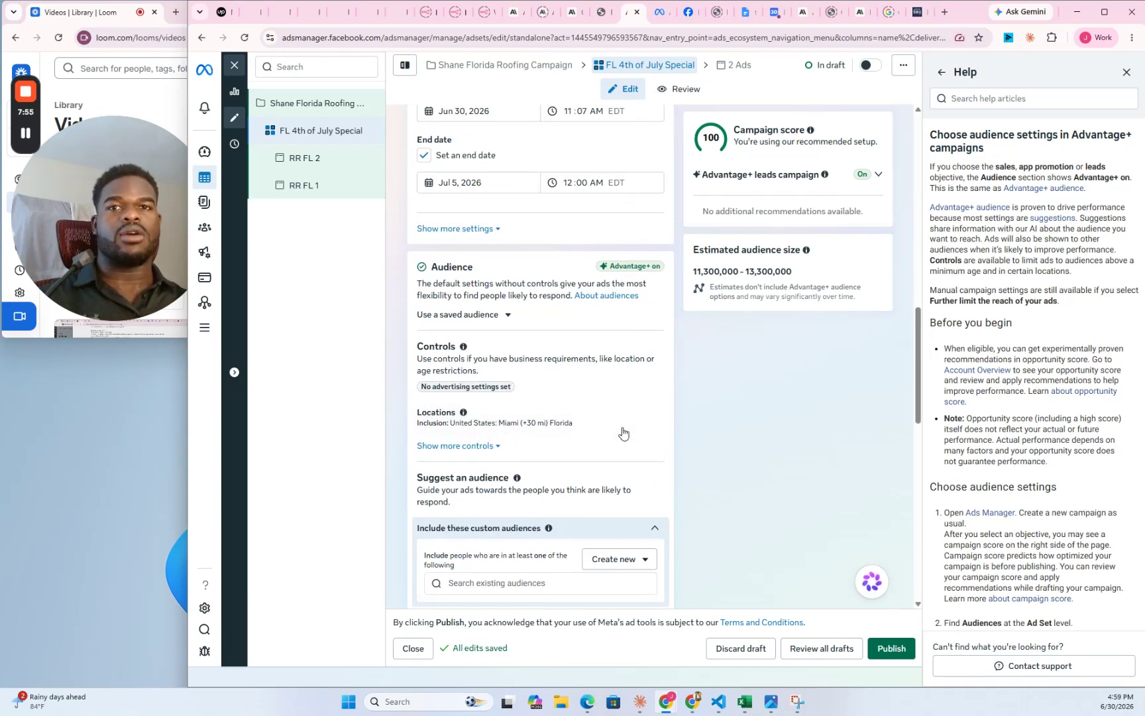
mouse_move(634, 428)
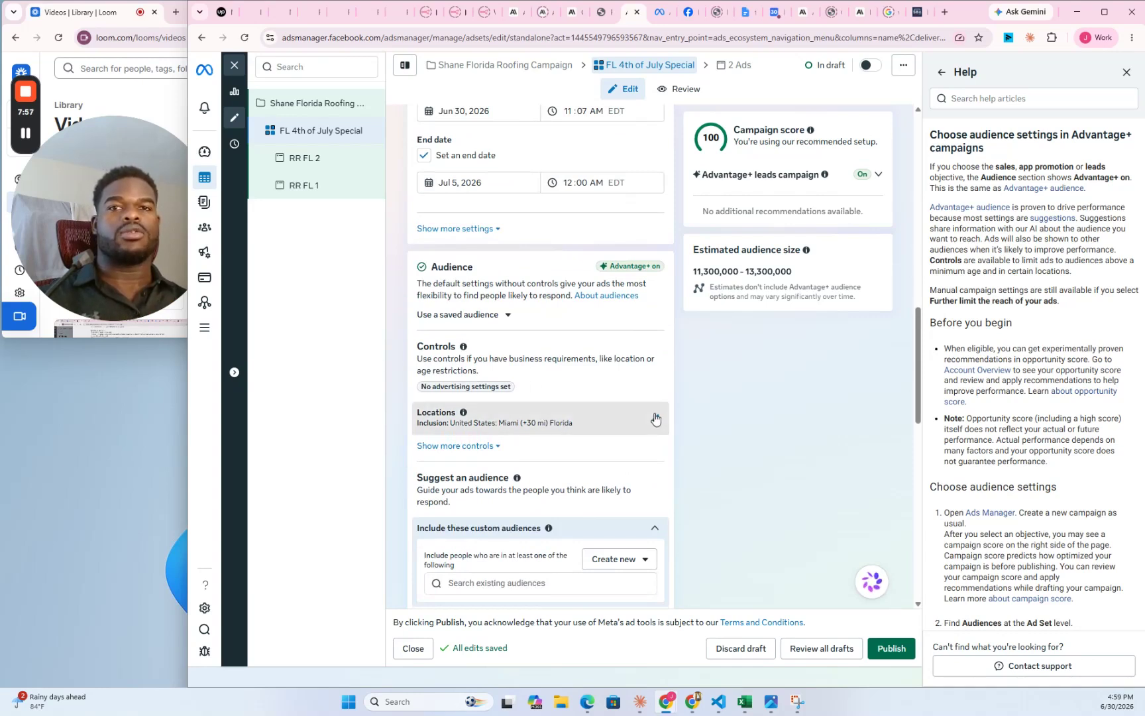
click(655, 418)
scroll(796, 486, down, 2)
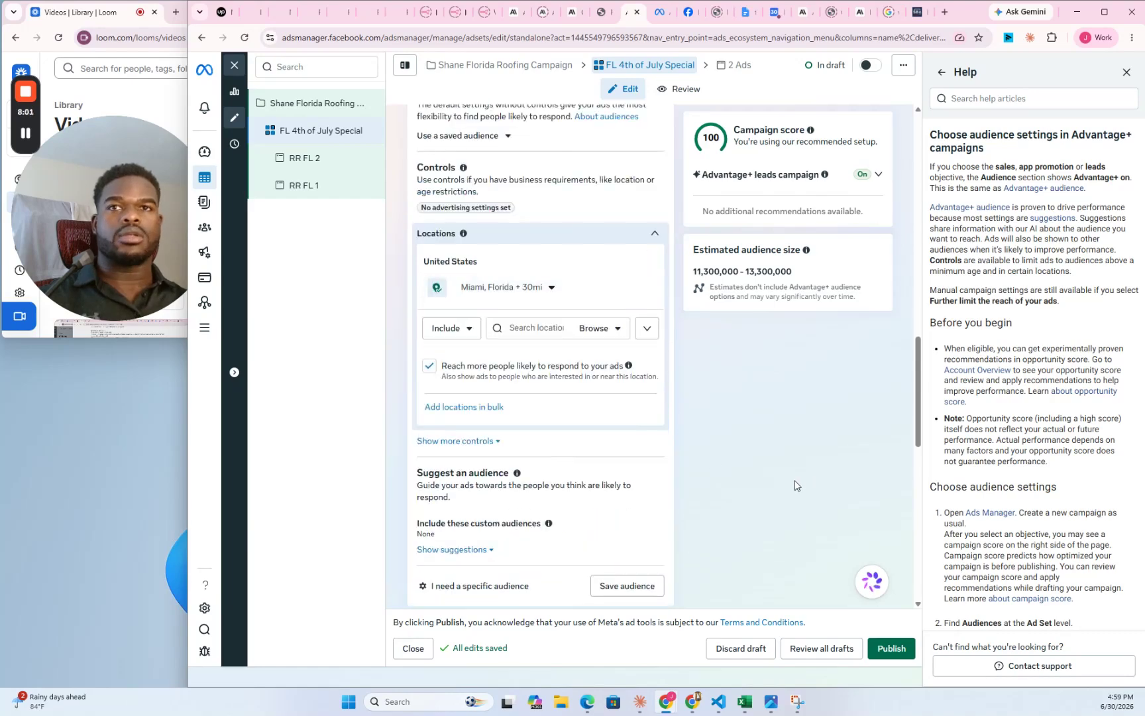
click(550, 287)
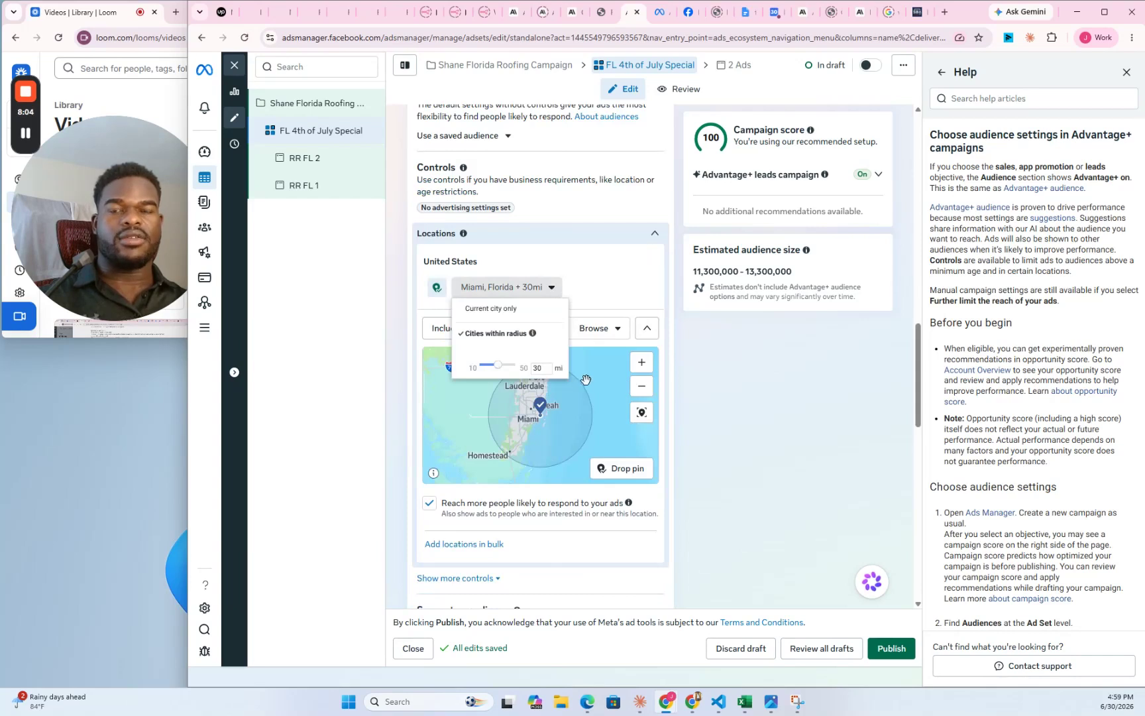
click(758, 401)
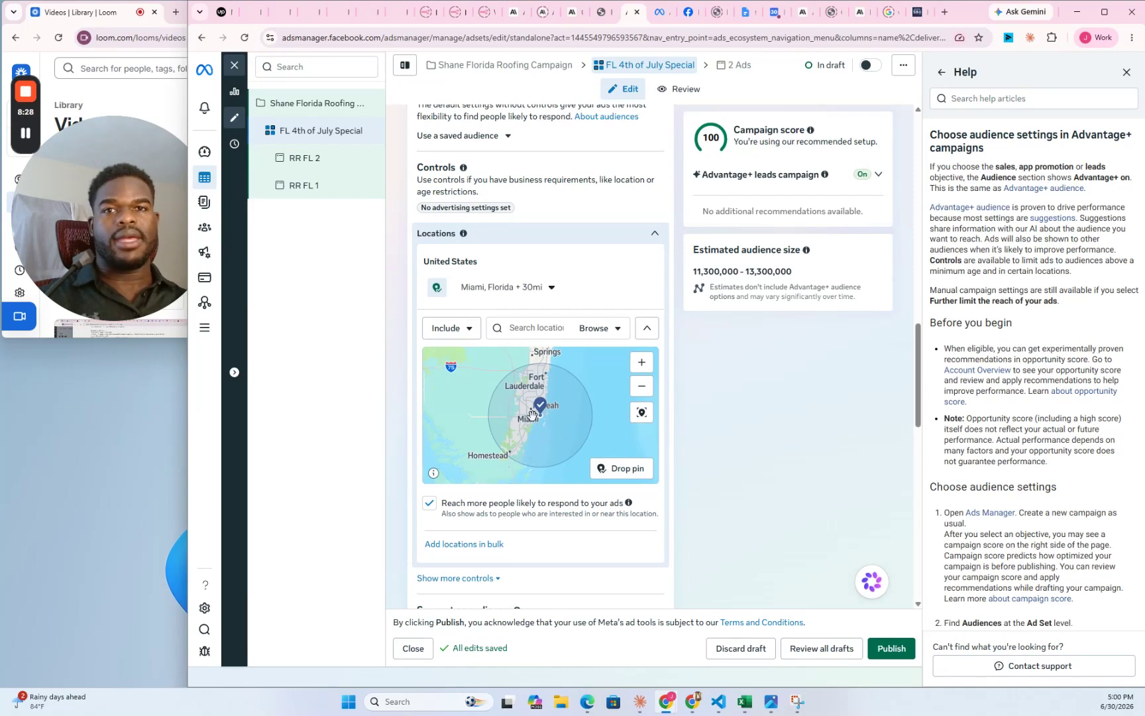
- Replace the Miami city targeting with a pin dropped on the map just west of Miami and set its radius to 20 mi
click(634, 469)
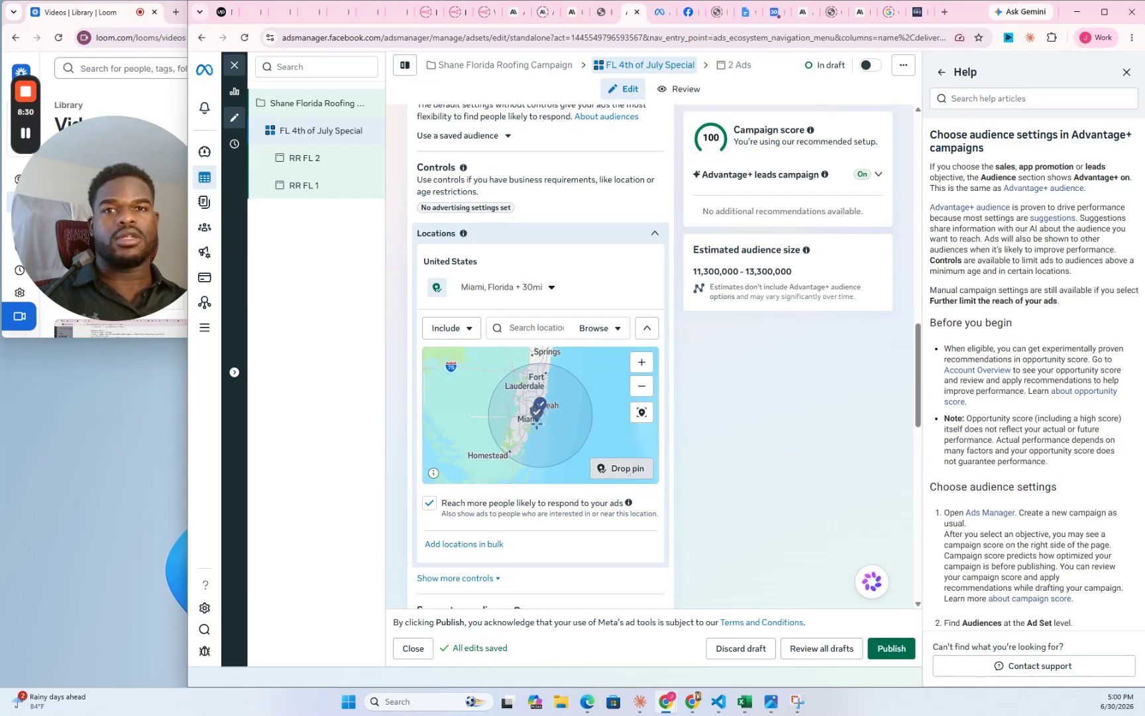
click(530, 409)
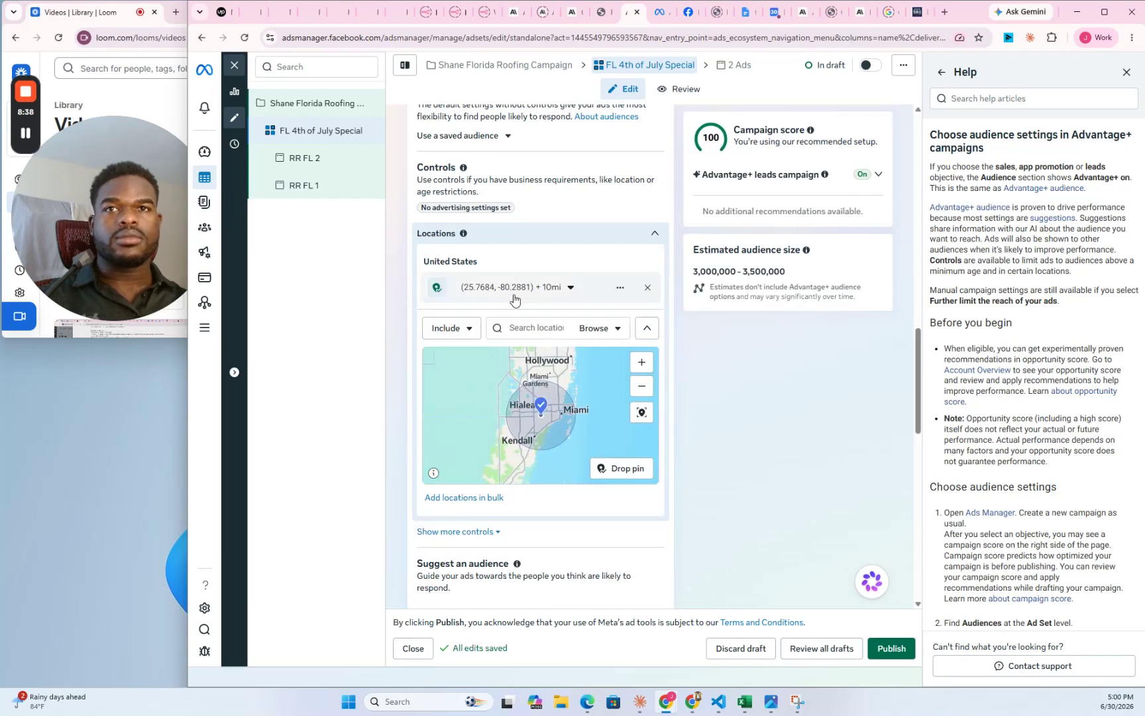
click(562, 288)
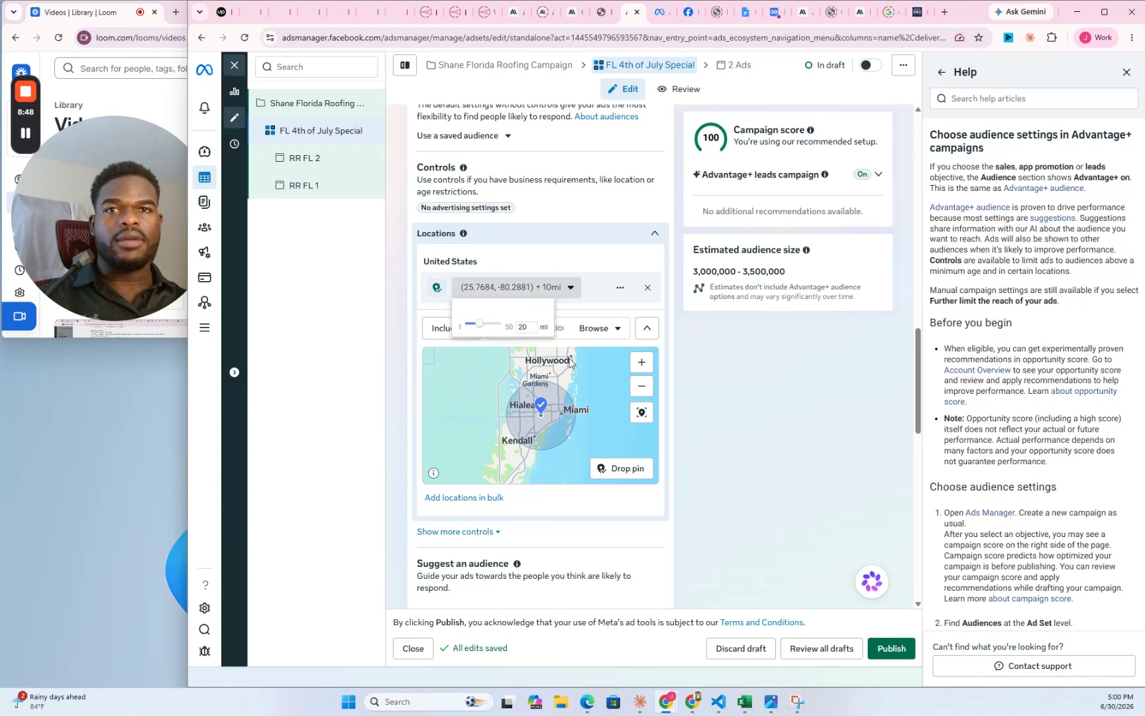
click(696, 424)
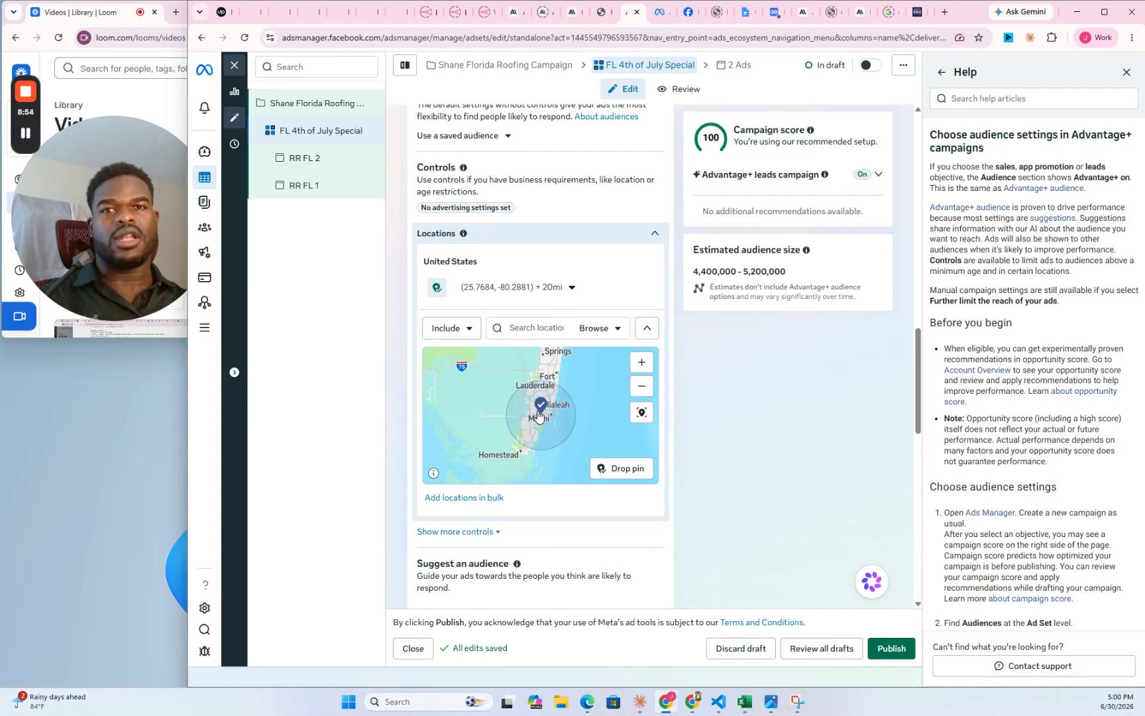
- Drop a second location pin northeast of the first one, between Miami and Fort Lauderdale
drag(541, 417, 543, 408)
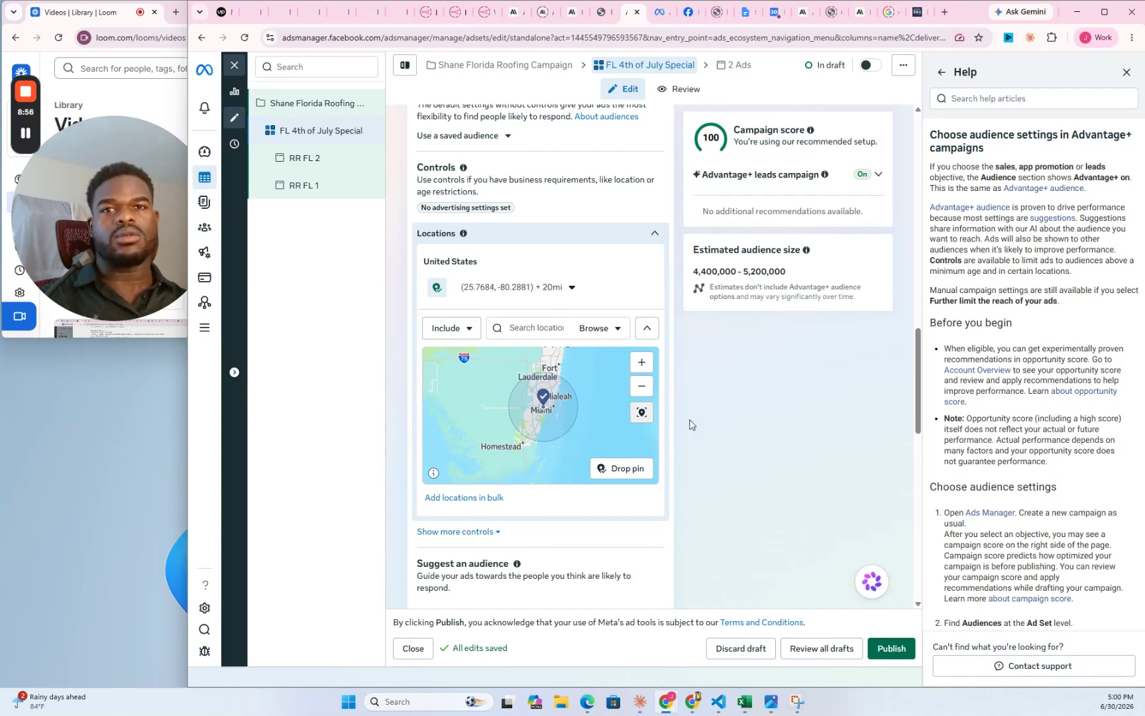
click(623, 471)
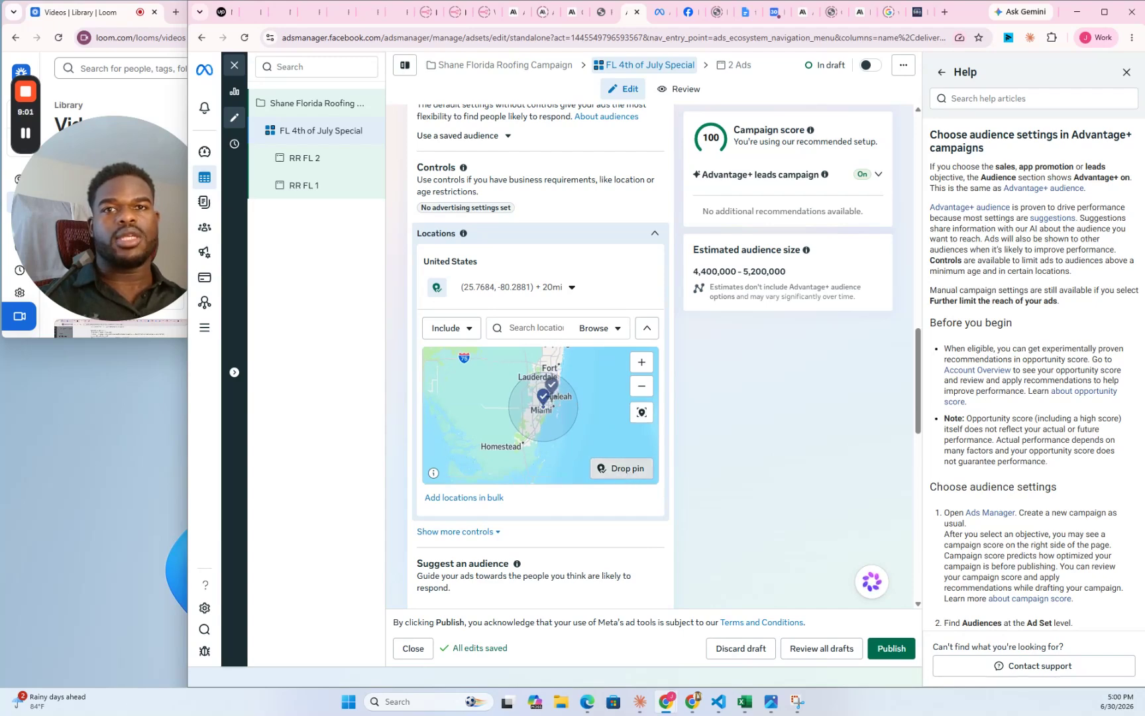
click(552, 393)
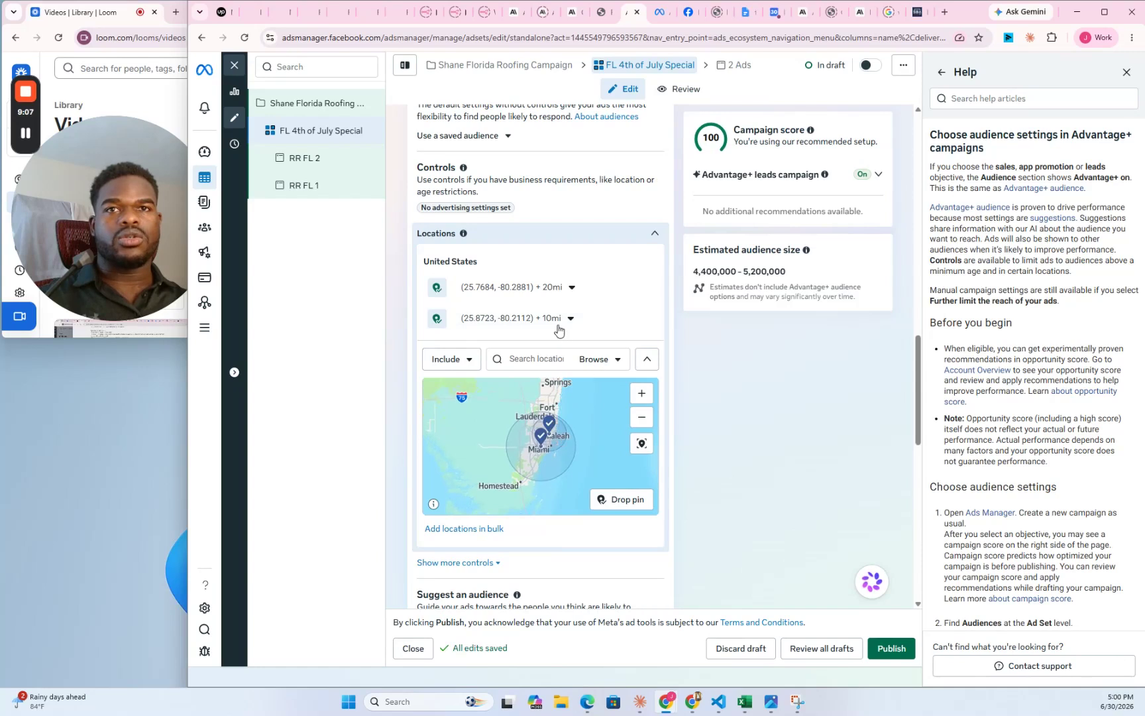
- Try radii of 13, 17 and 26 mi for the second pin, settle on 18 mi, and check the map coverage
click(516, 318)
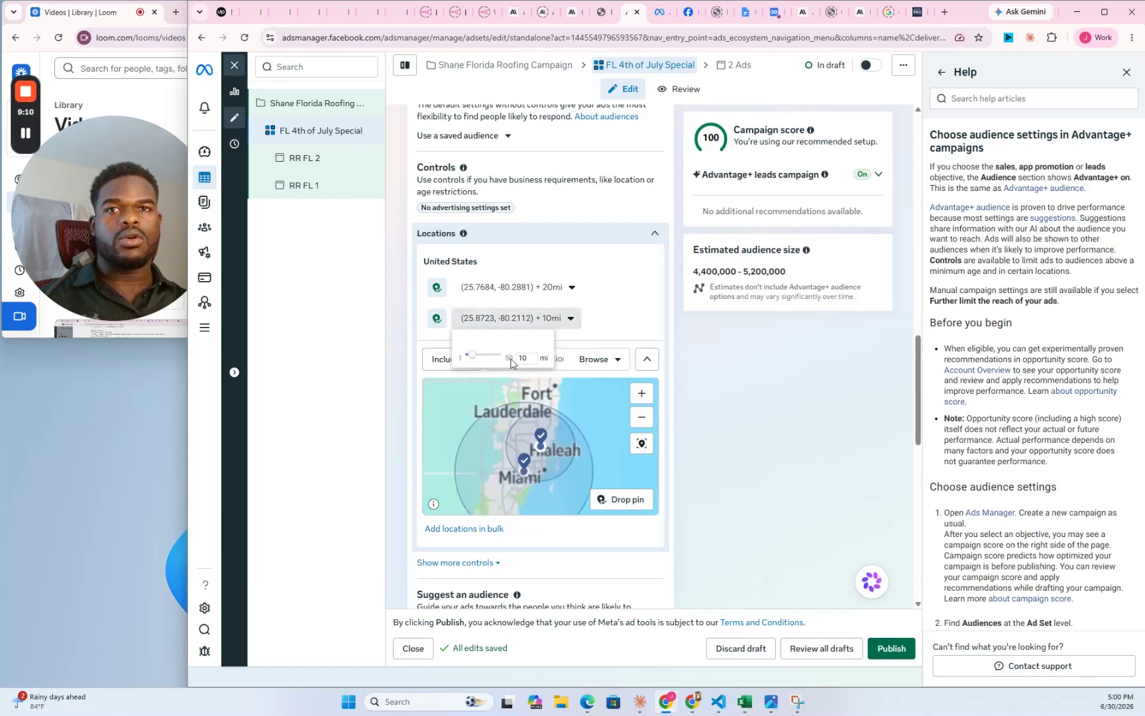
drag(473, 356, 481, 358)
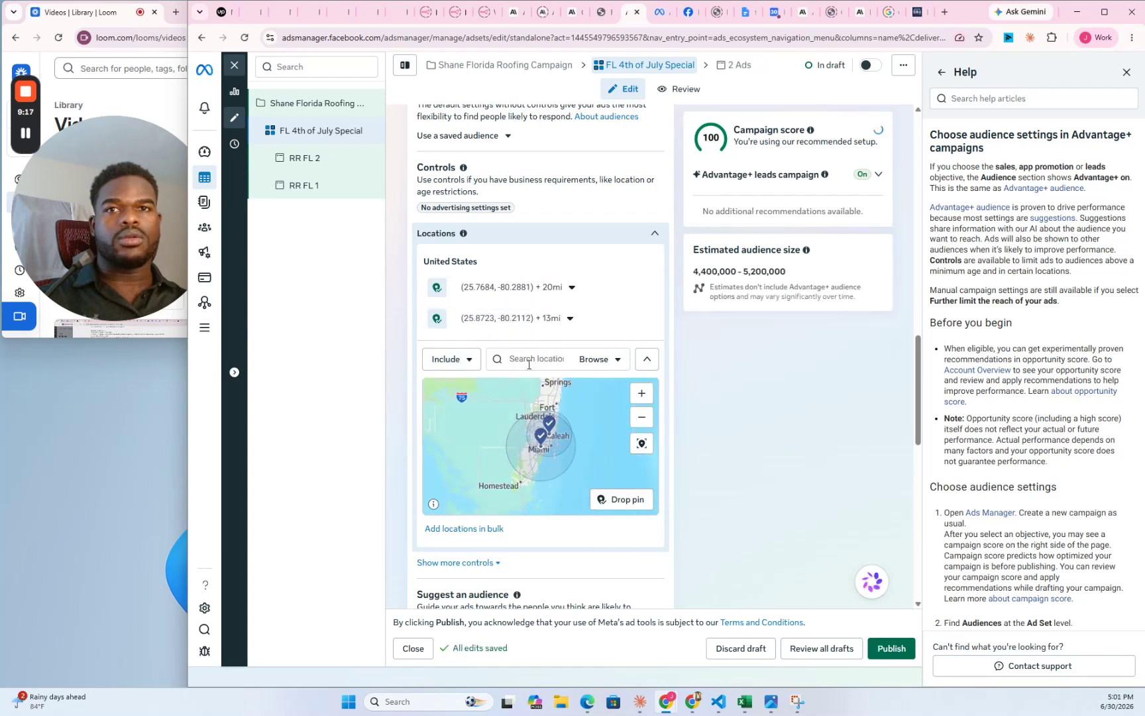
click(561, 320)
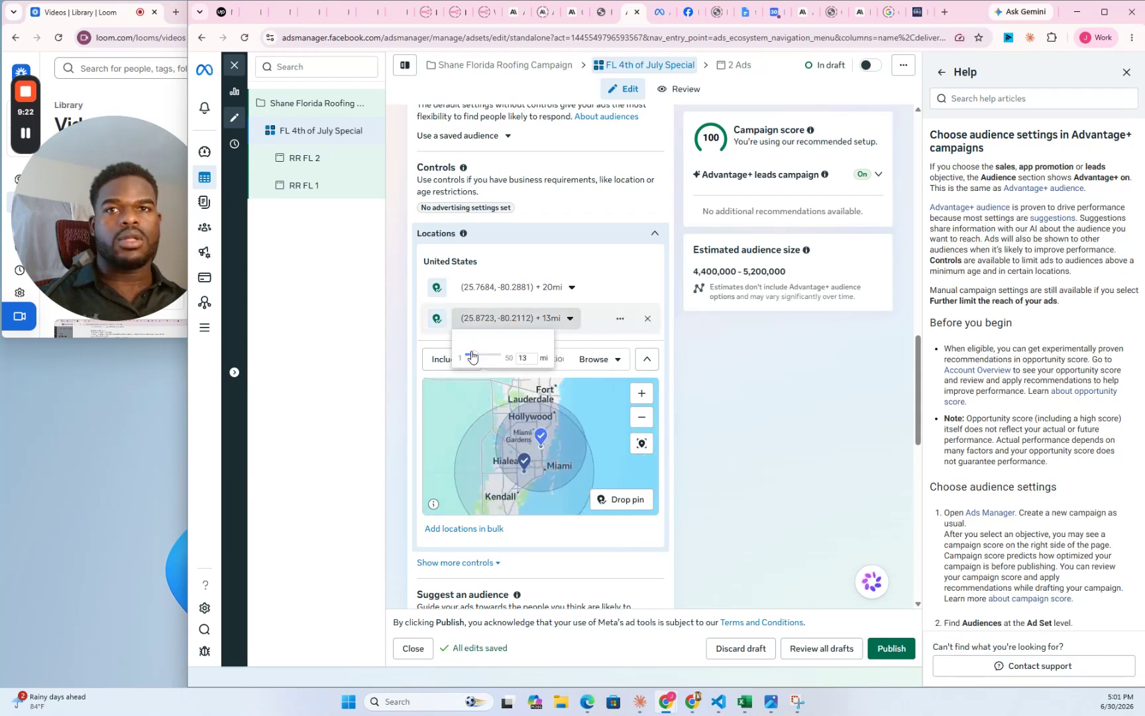
drag(472, 357, 483, 359)
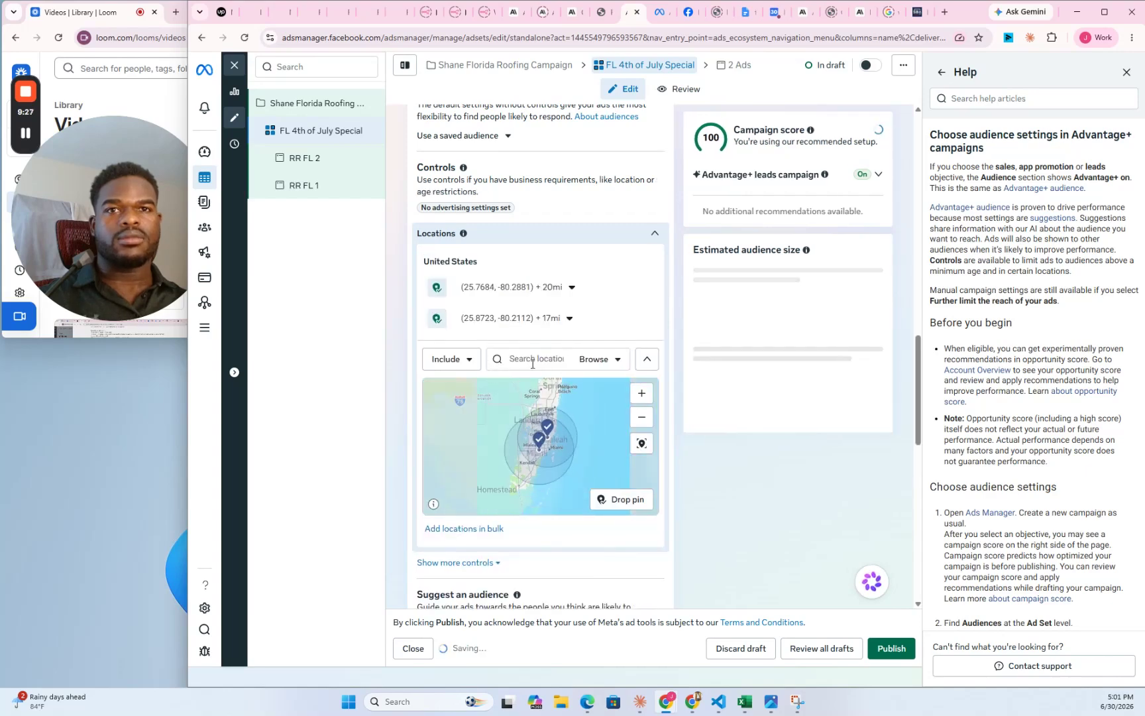
click(568, 319)
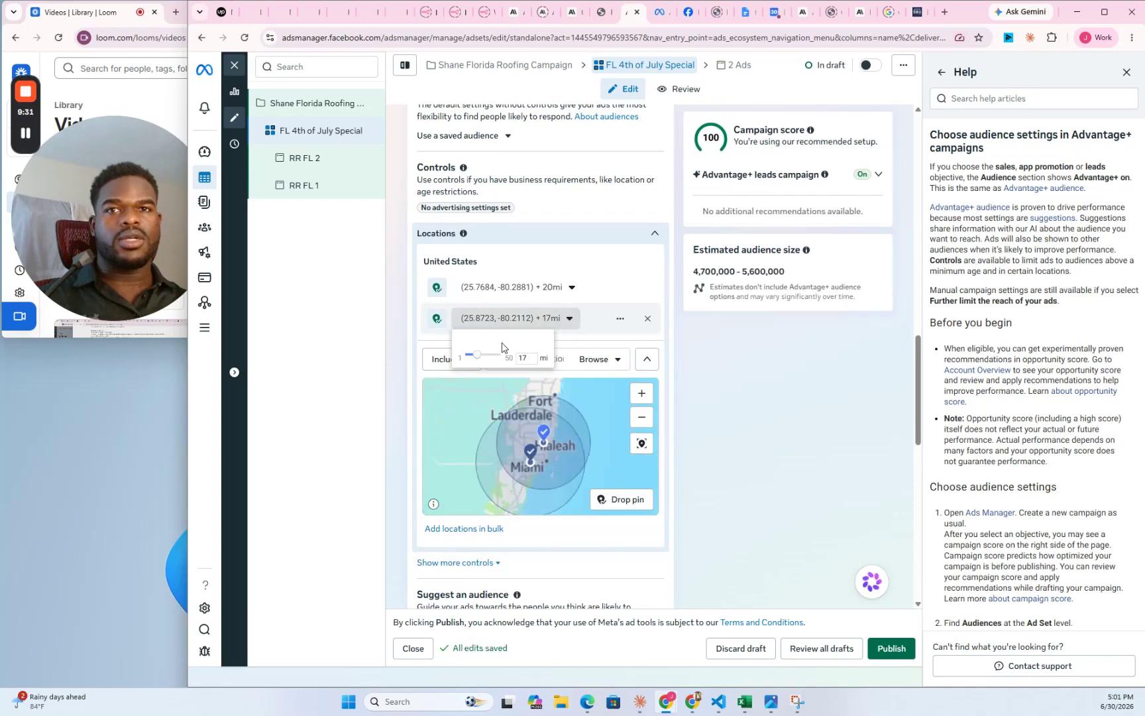
drag(477, 355, 484, 356)
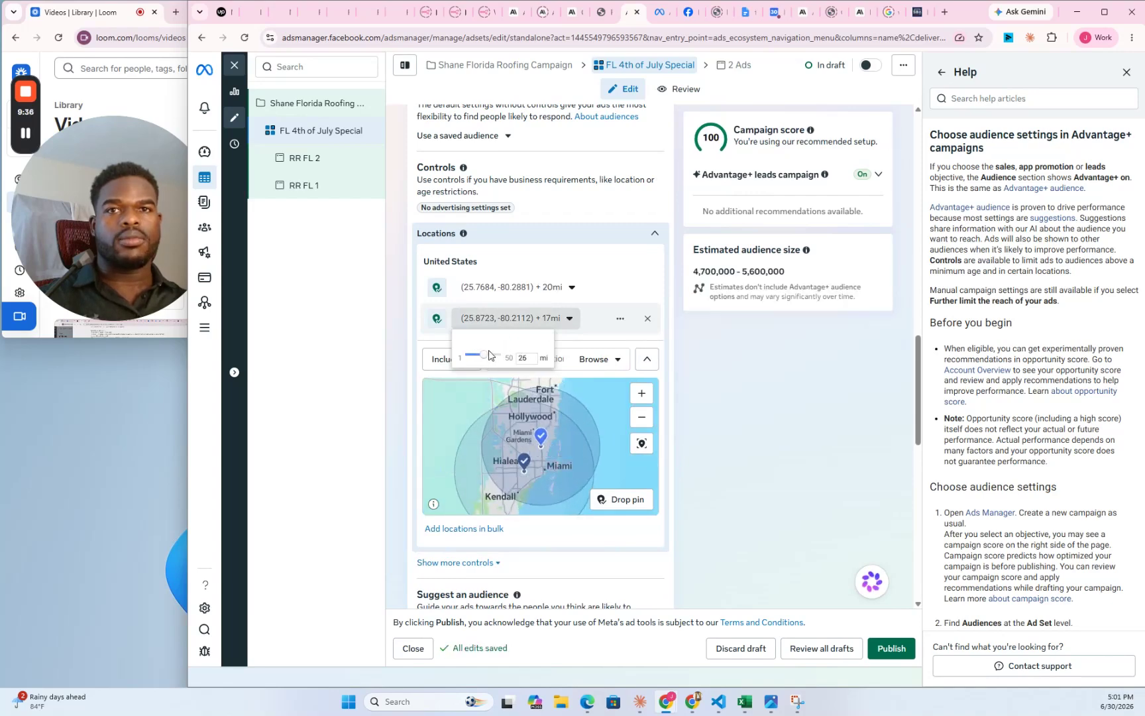
drag(489, 354, 489, 355)
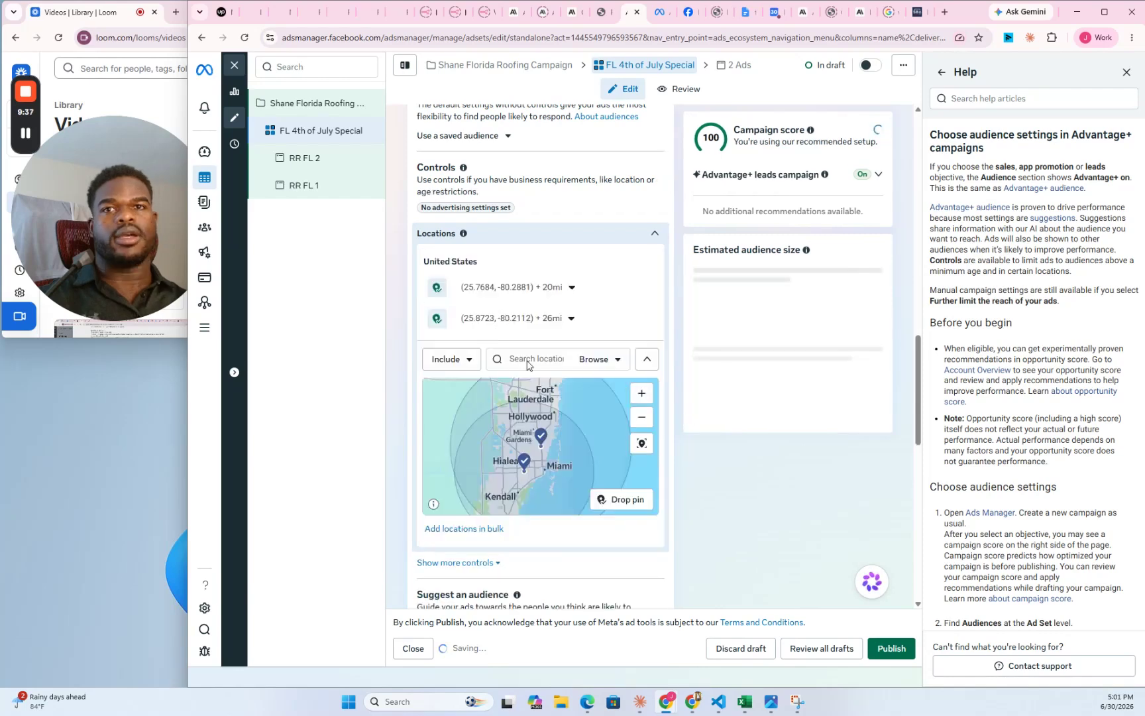
click(572, 320)
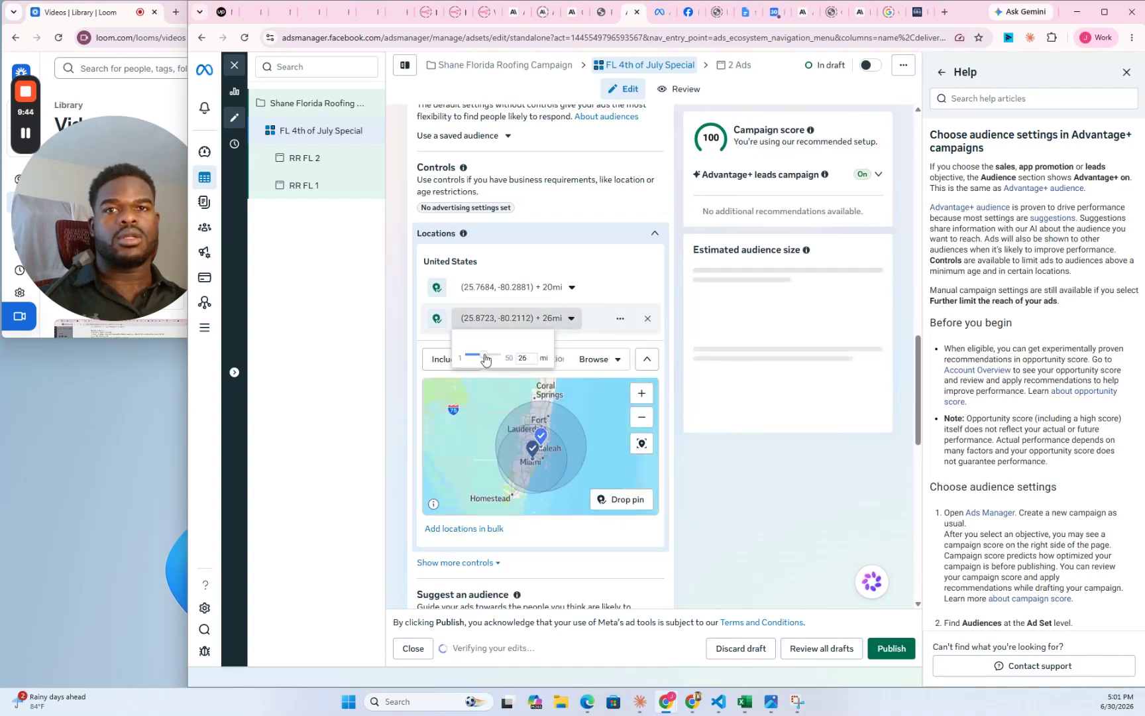
drag(486, 359, 482, 360)
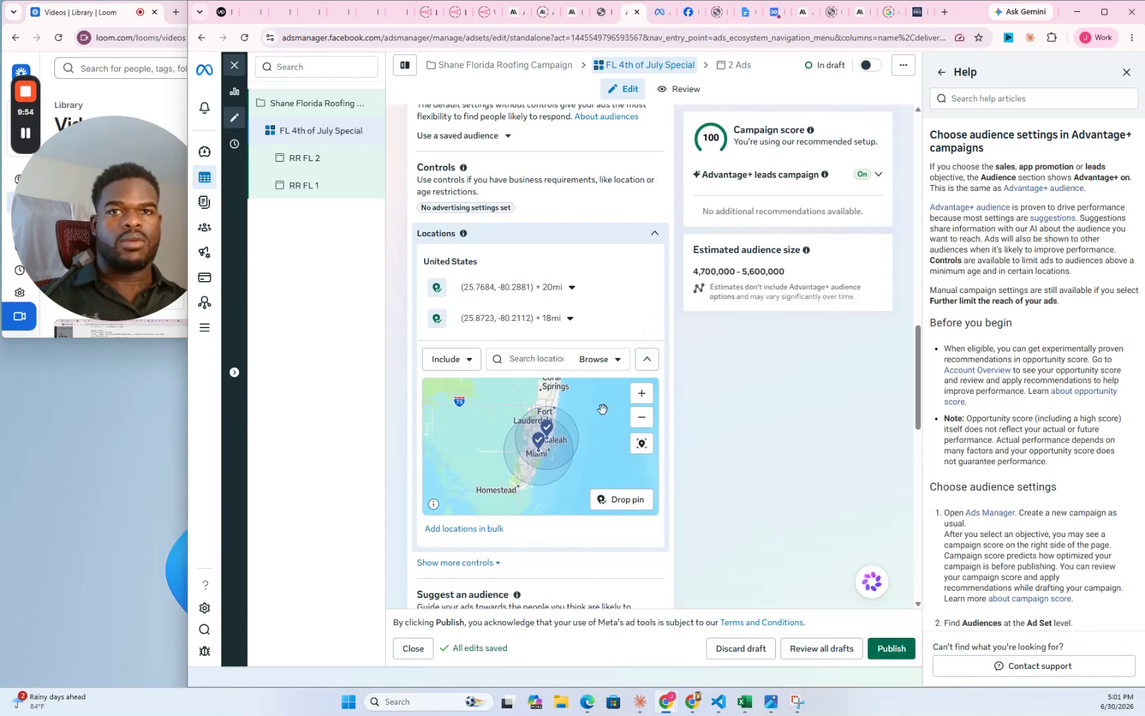
drag(603, 416, 603, 434)
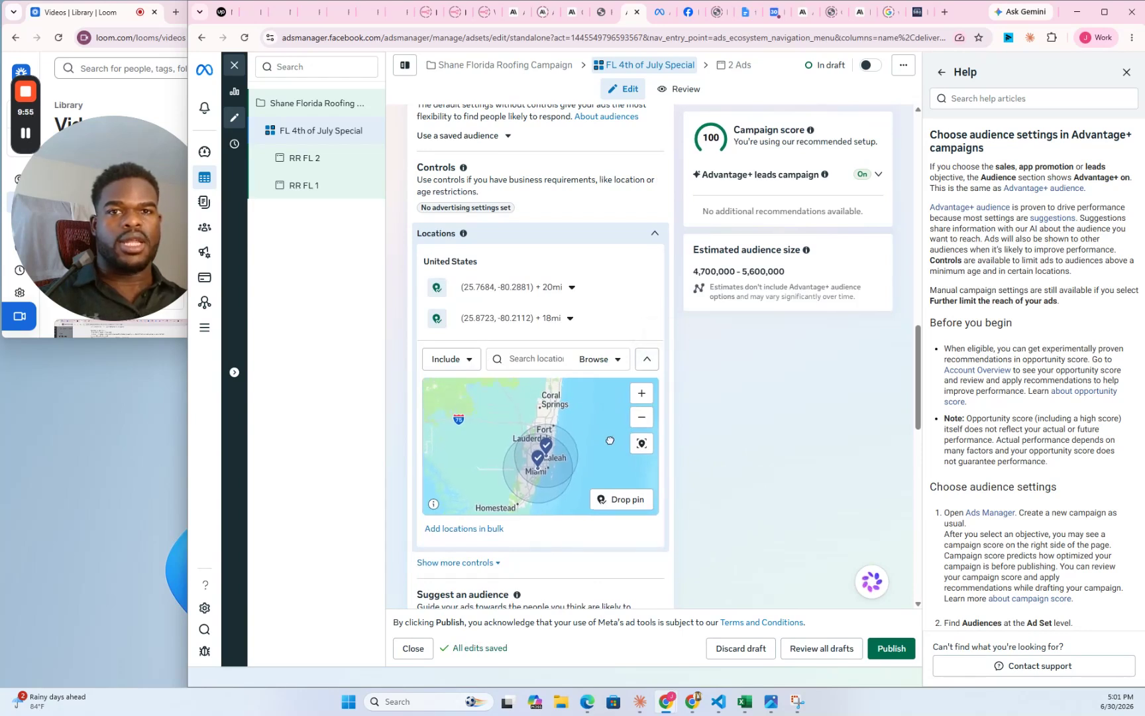
- Drop a third location pin near Coral Springs with a 1 mi radius, and switch new locations to Exclude
click(595, 502)
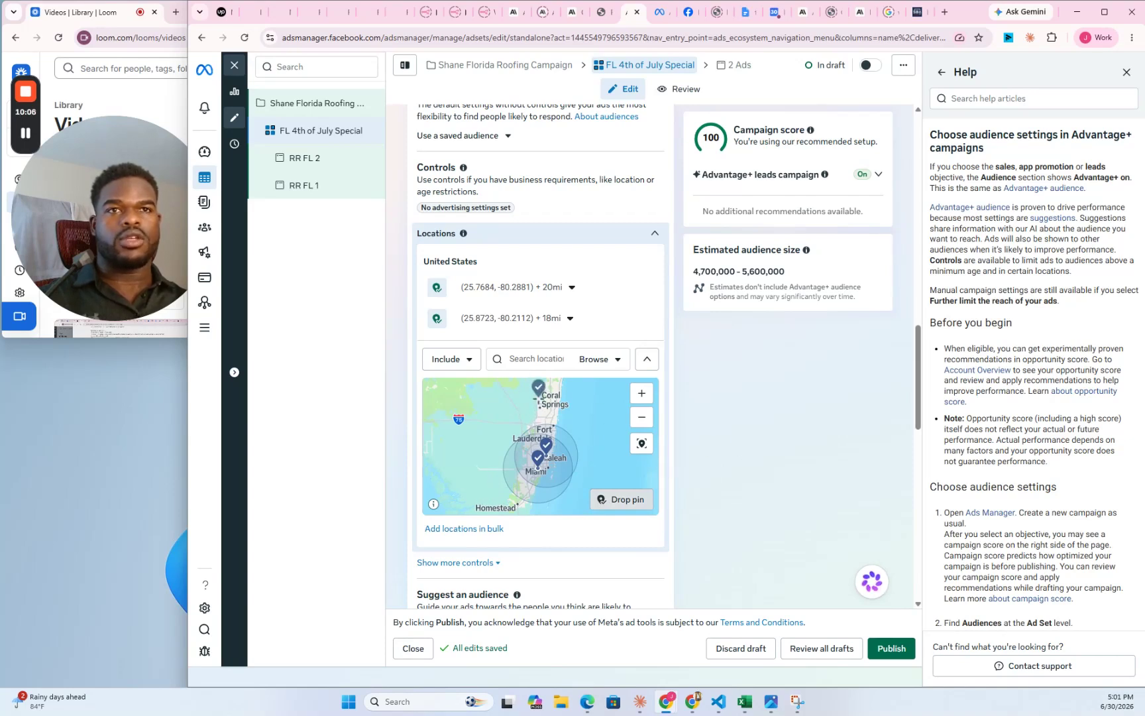
click(538, 395)
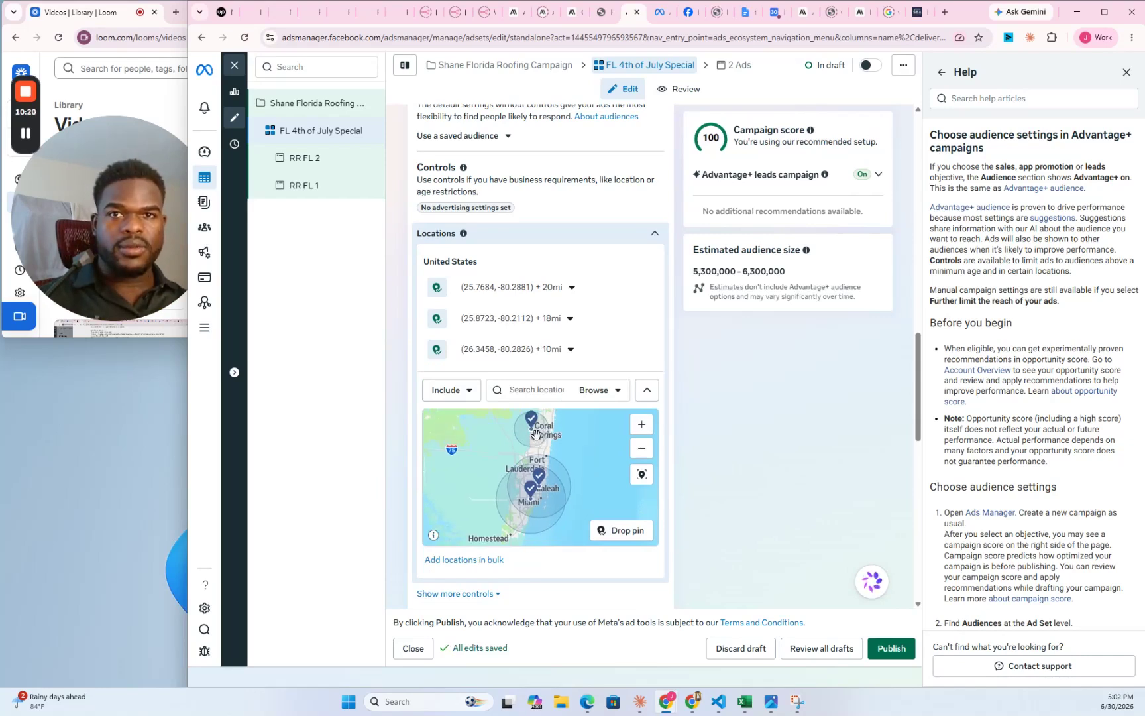
click(449, 390)
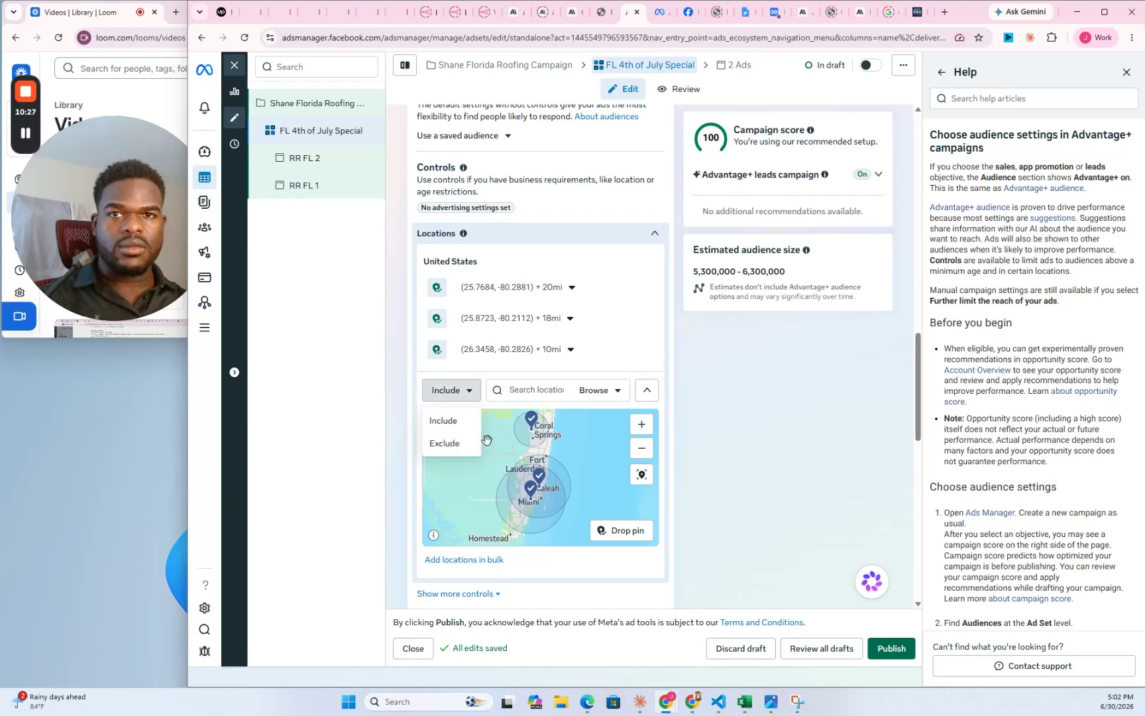
click(465, 448)
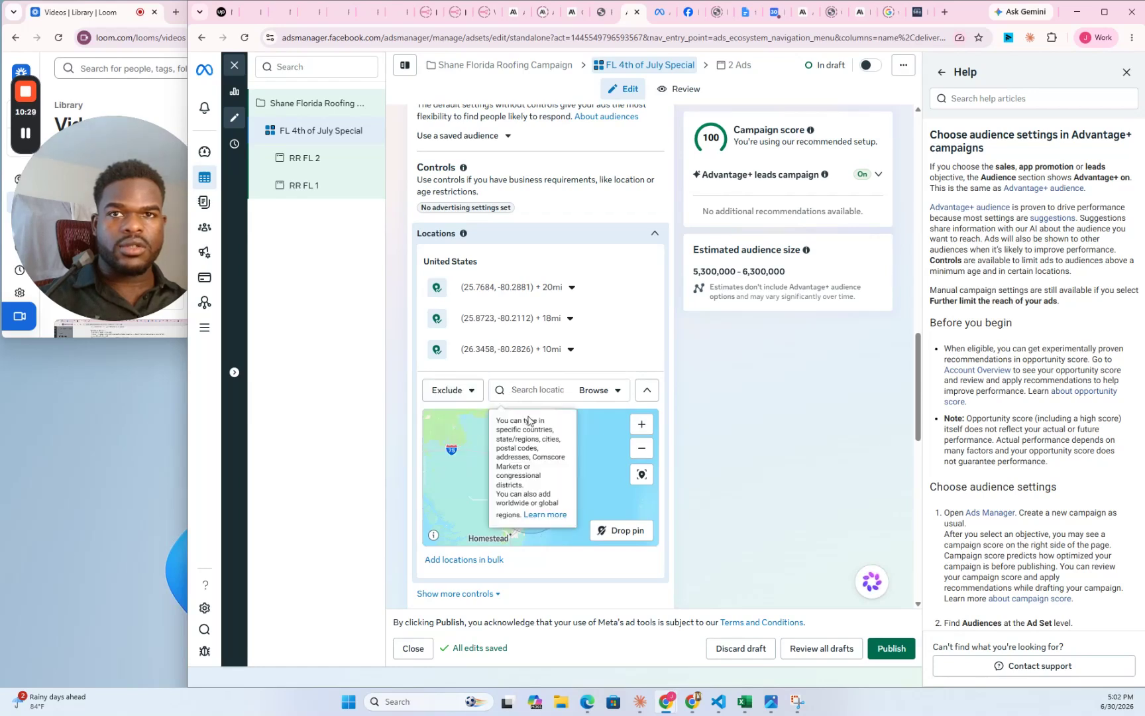
click(562, 350)
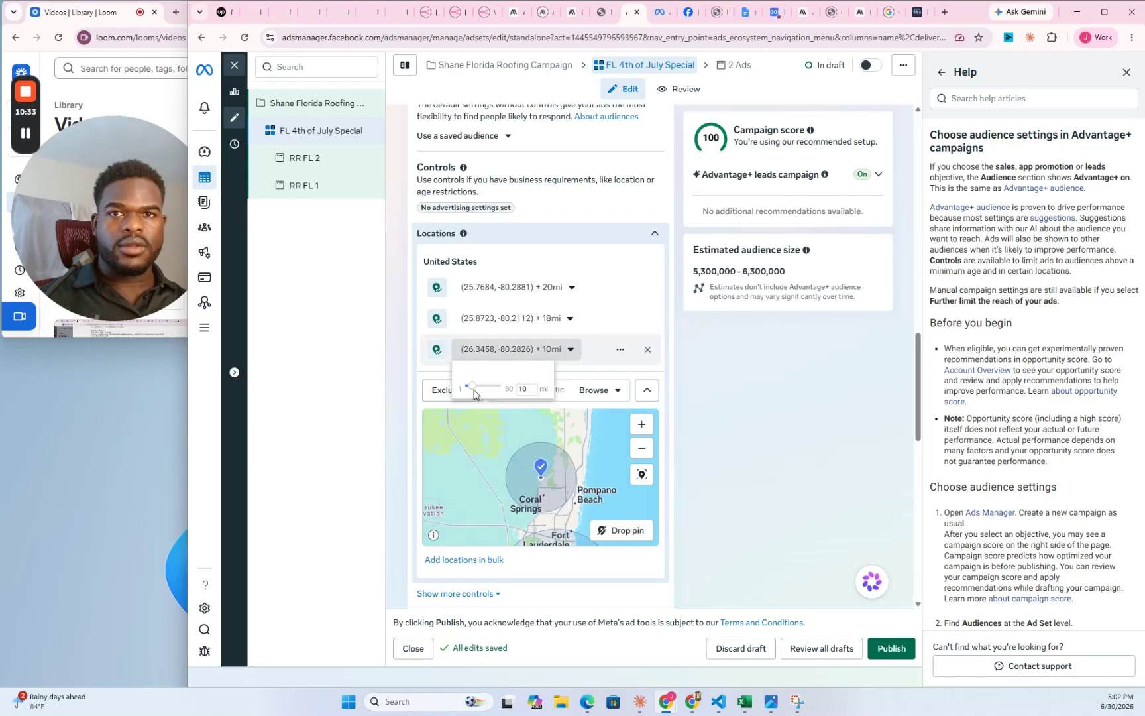
drag(471, 391, 466, 391)
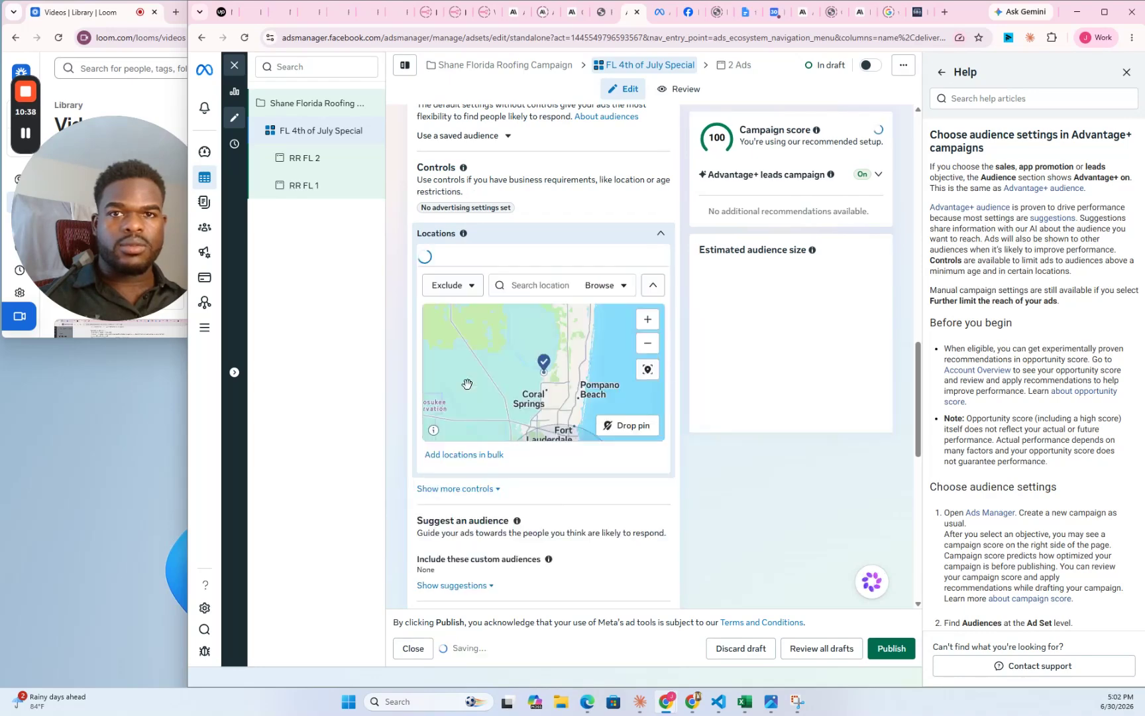
- Remove the Coral Springs pin and the 18 mi pin from the targeted locations
mouse_move(573, 358)
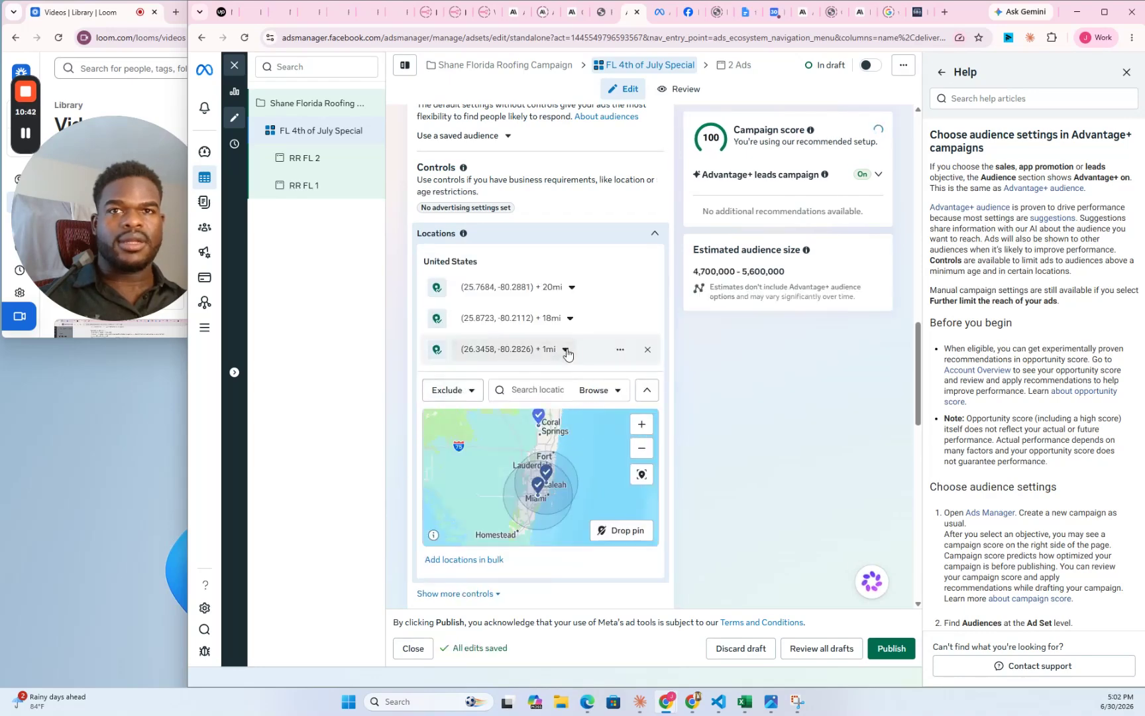
click(645, 353)
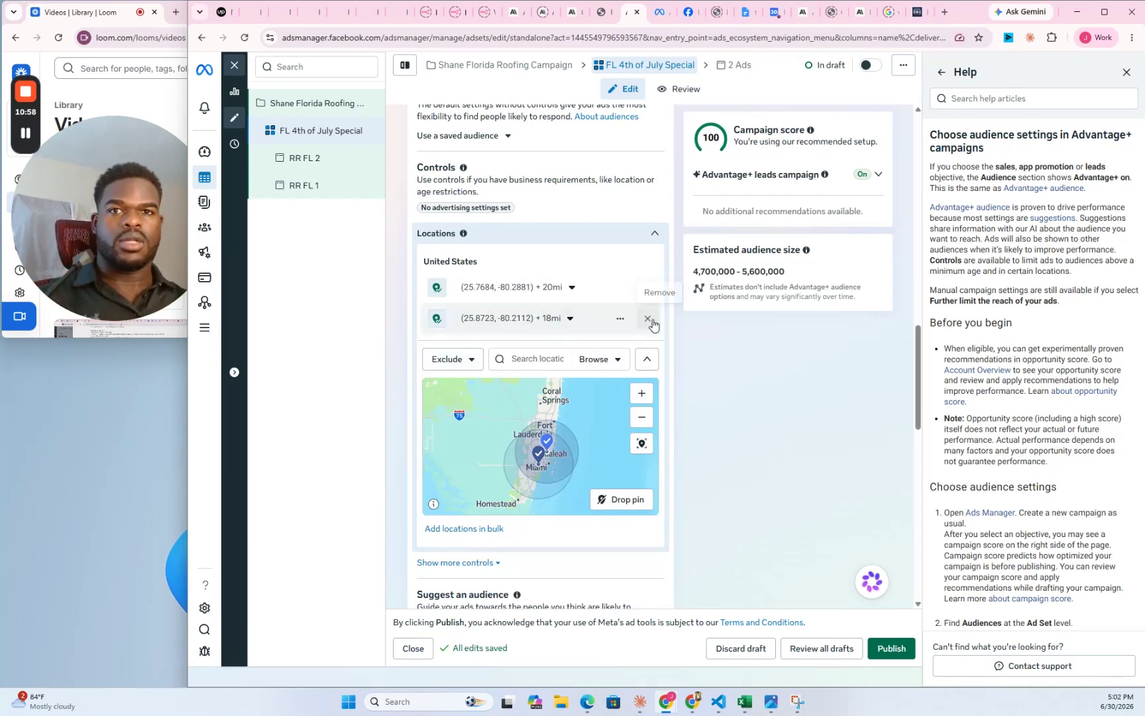
click(649, 323)
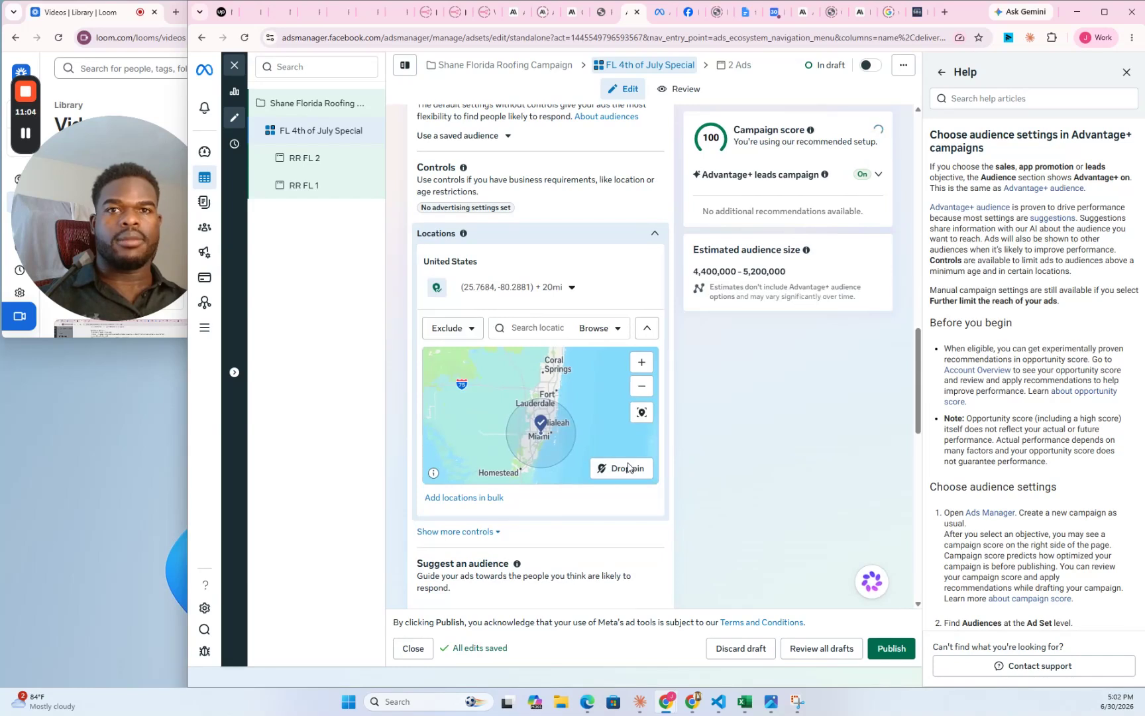
- Try to place an exclusion pin near Fort Lauderdale, and leave the ad set for the campaigns list without publishing
click(608, 471)
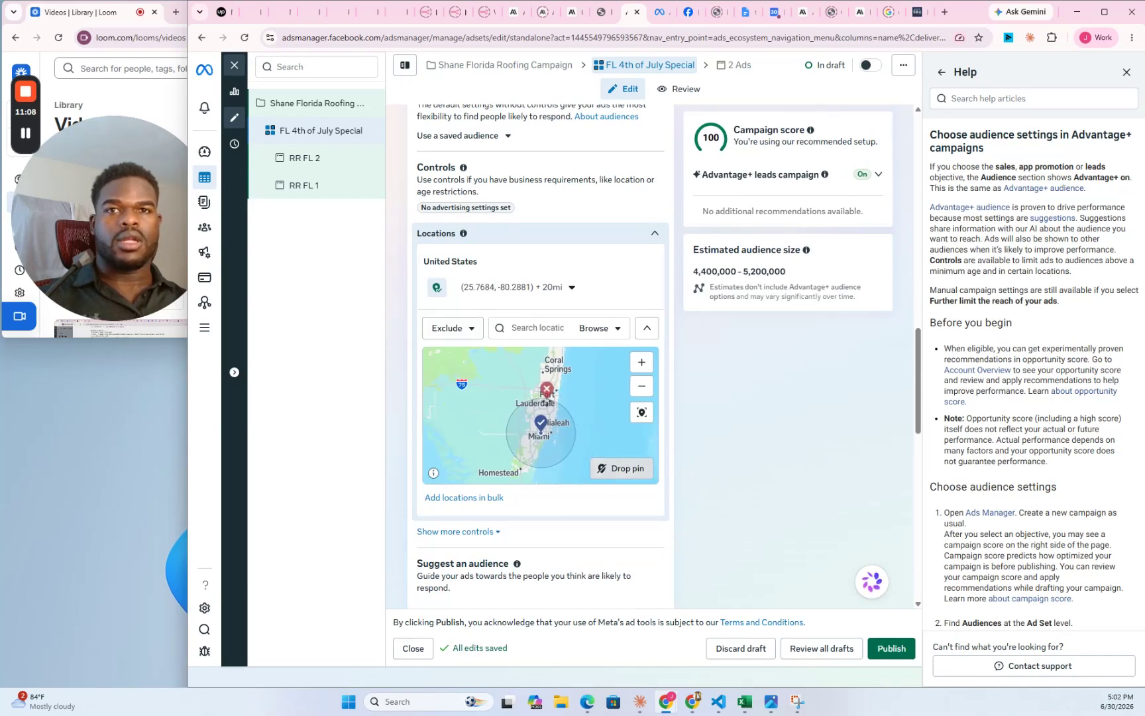
key(Escape)
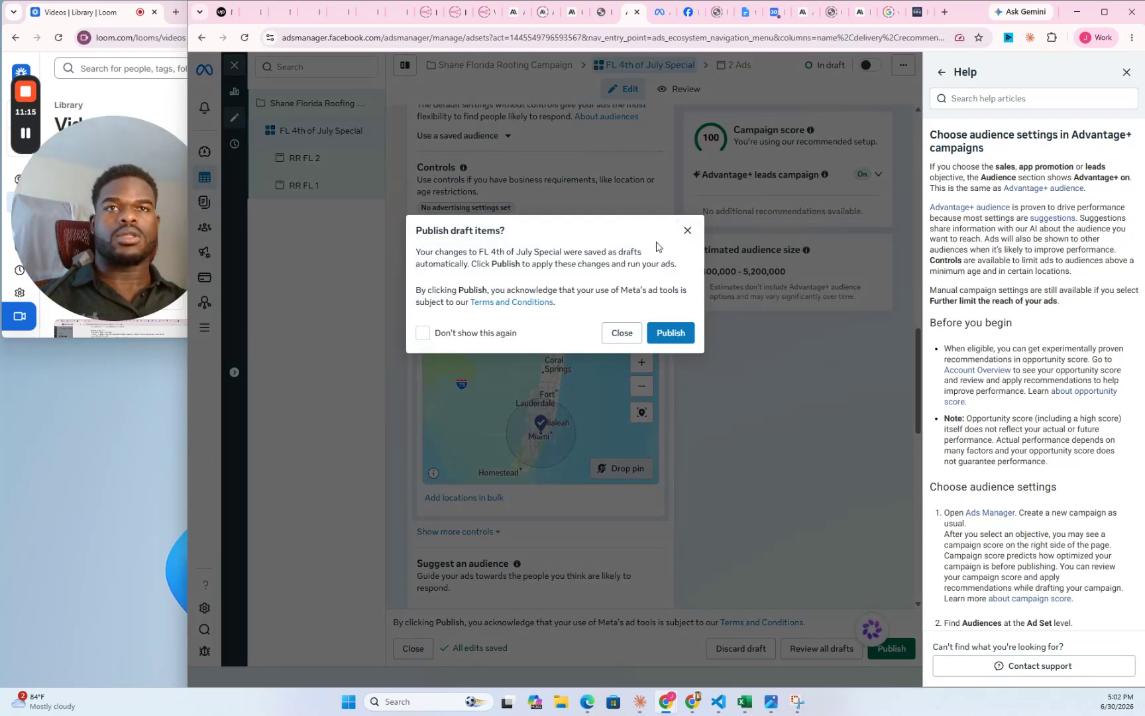
click(688, 230)
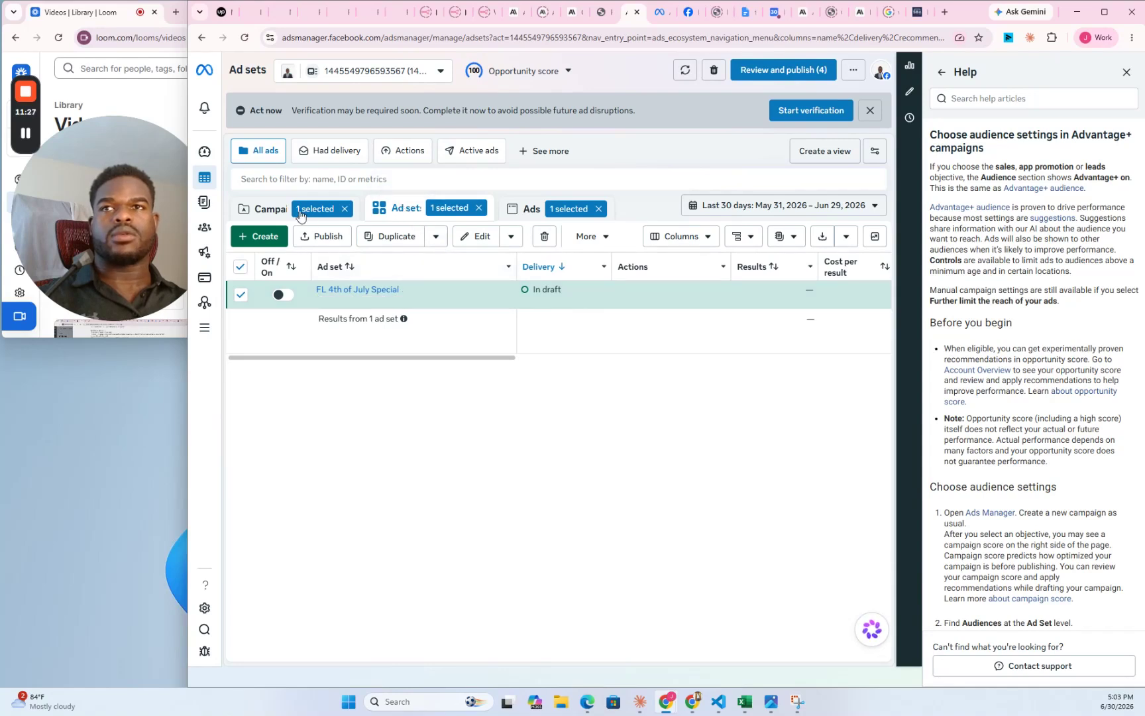
click(264, 212)
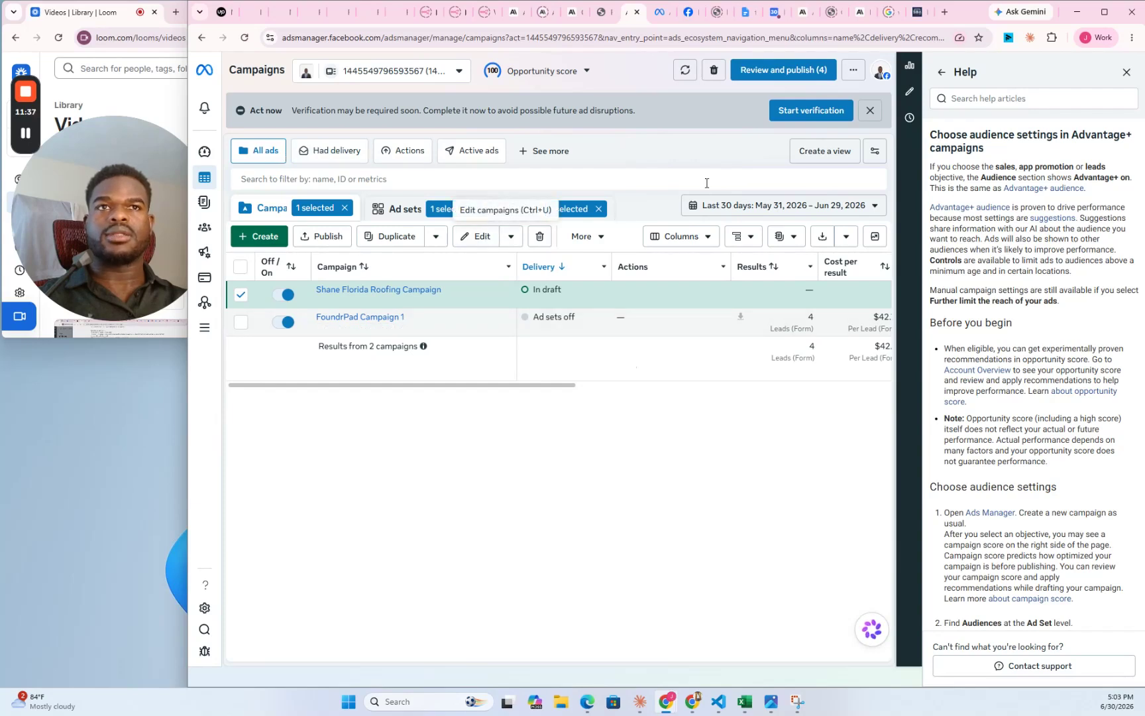
click(29, 138)
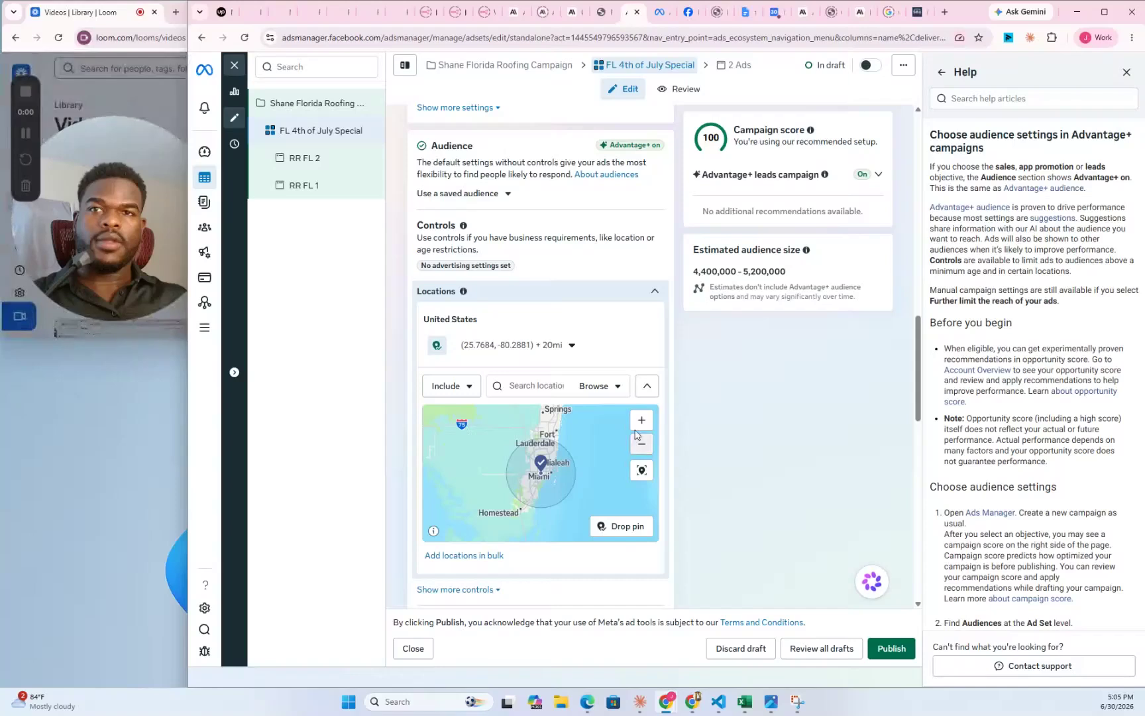
- Drop a second included location pin on the map at Fort Lauderdale, north of the Miami pin
click(620, 528)
click(556, 442)
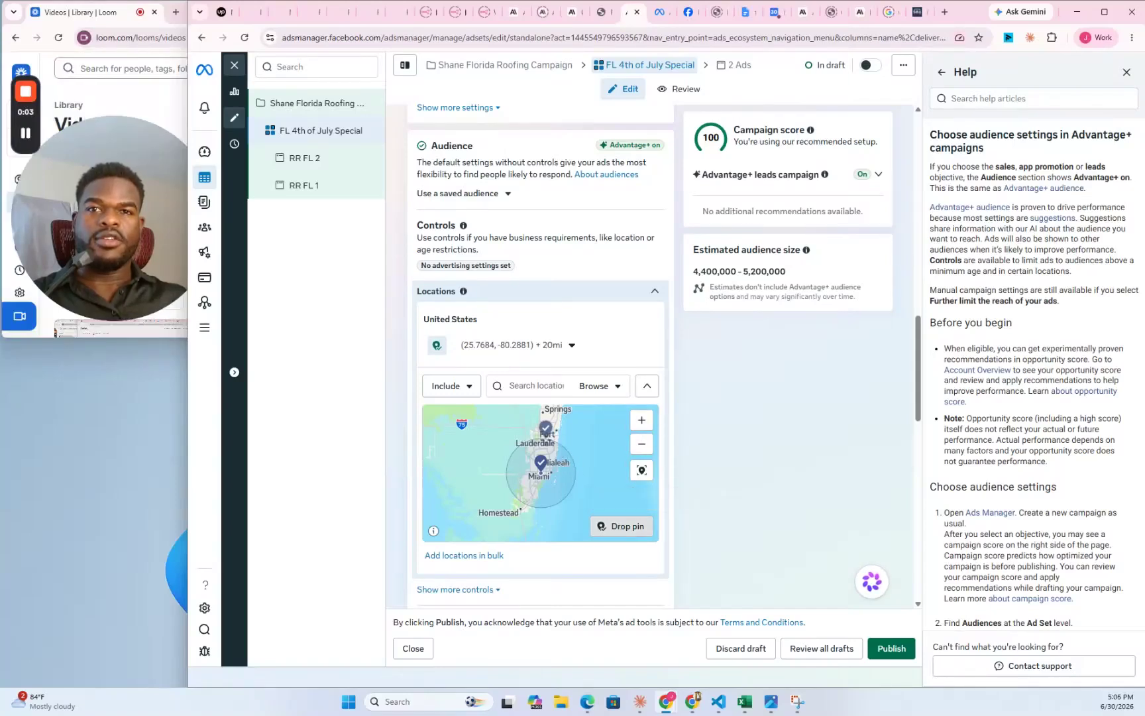
click(545, 438)
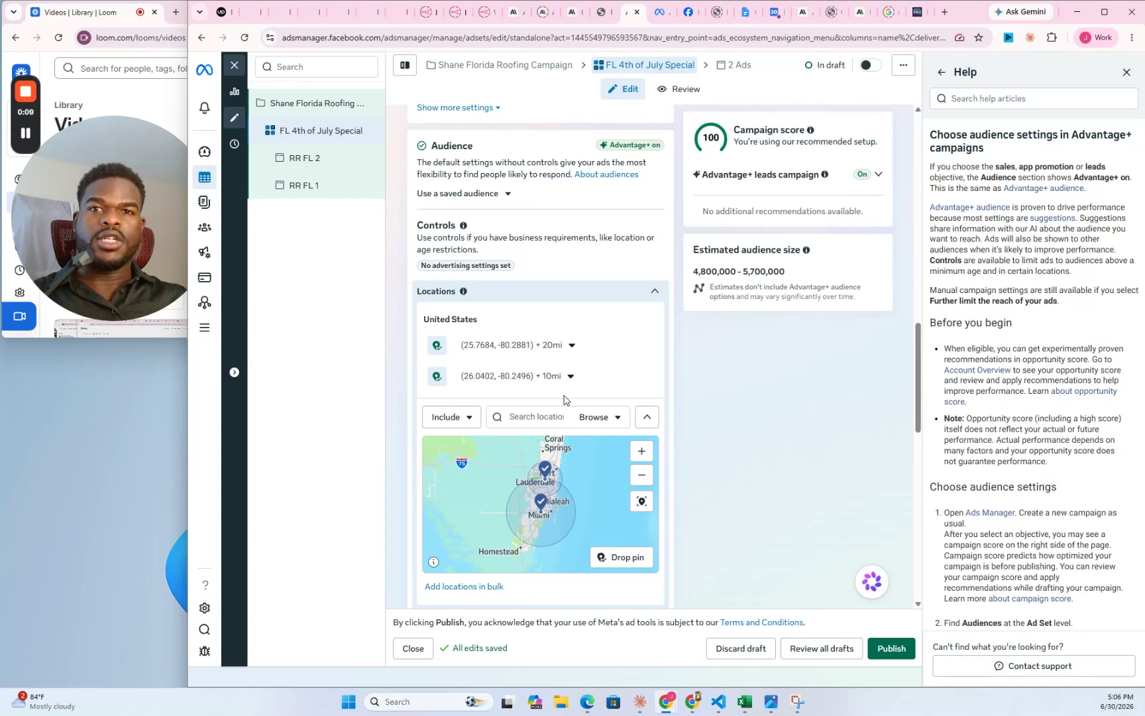
- Try radii of 12 and 18 mi for the Fort Lauderdale pin and settle on 20 mi
click(569, 376)
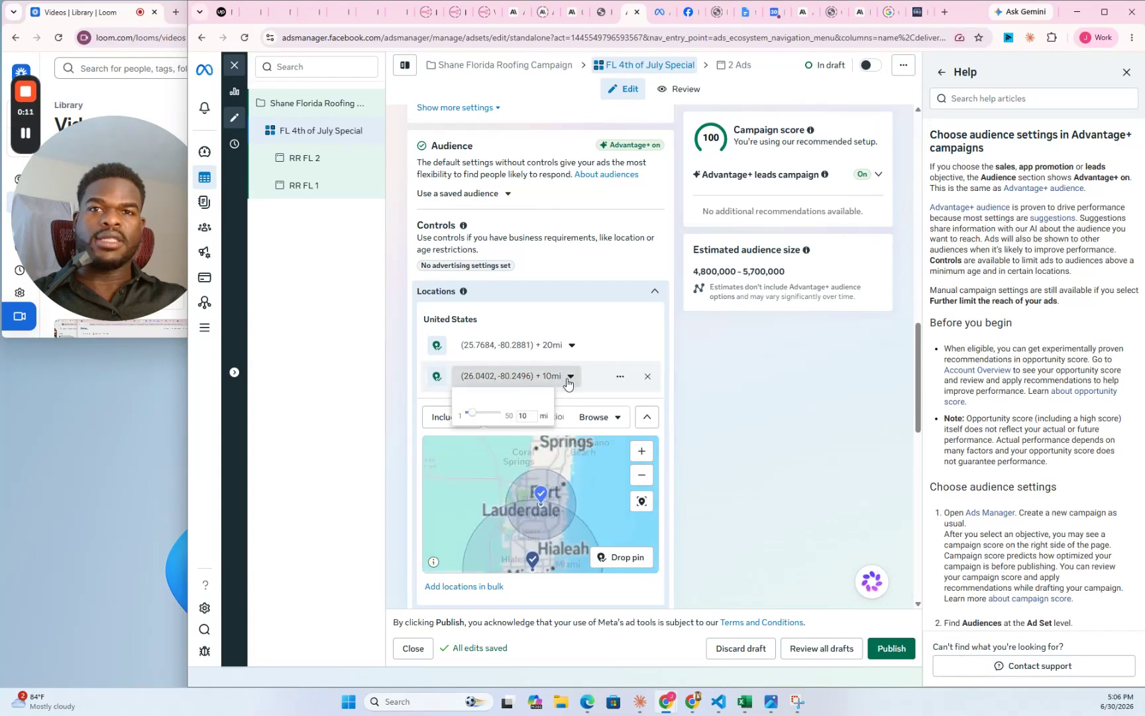
drag(473, 413, 471, 413)
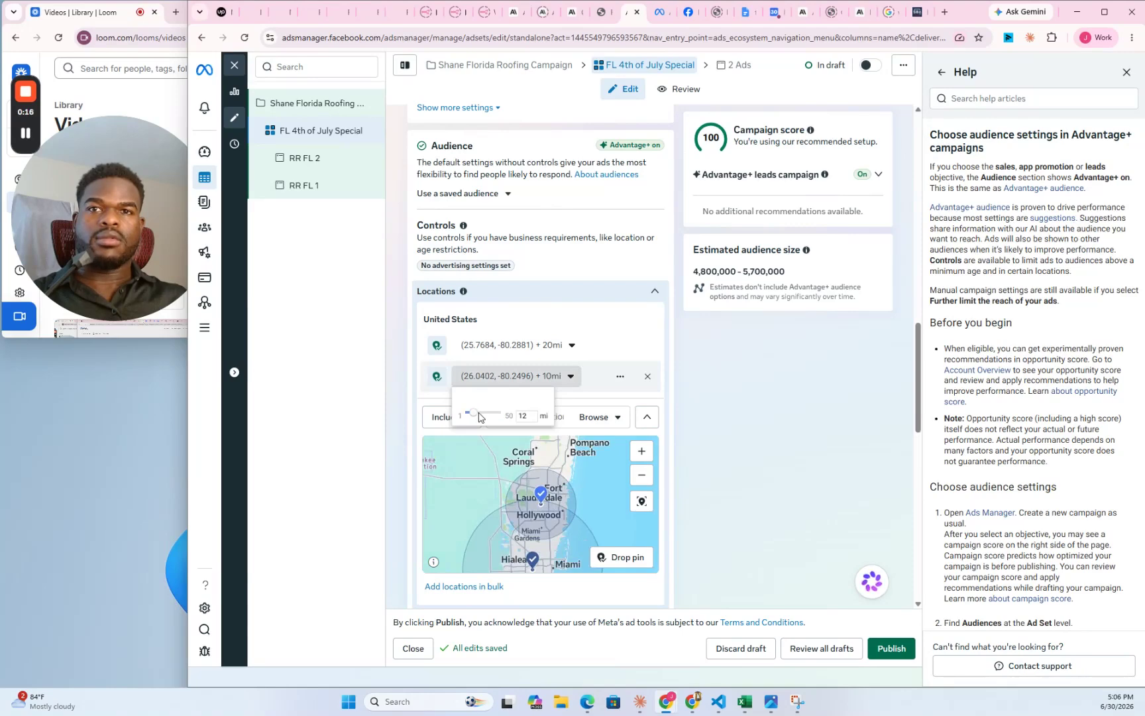
drag(477, 414, 475, 412)
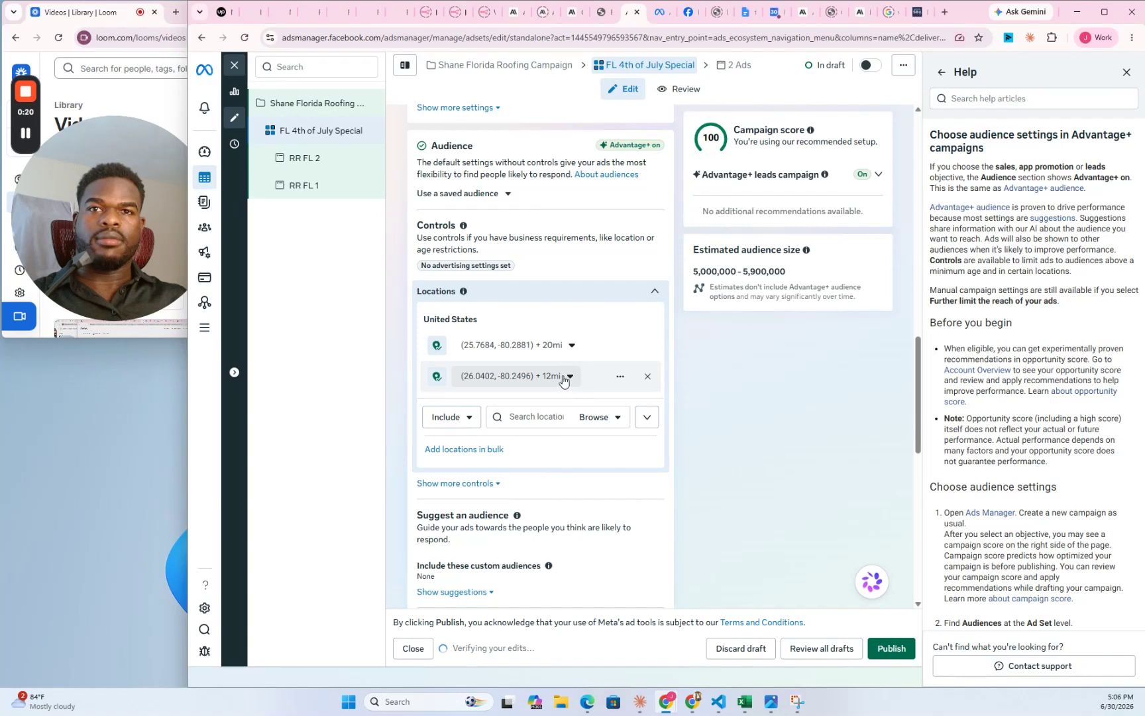
click(568, 376)
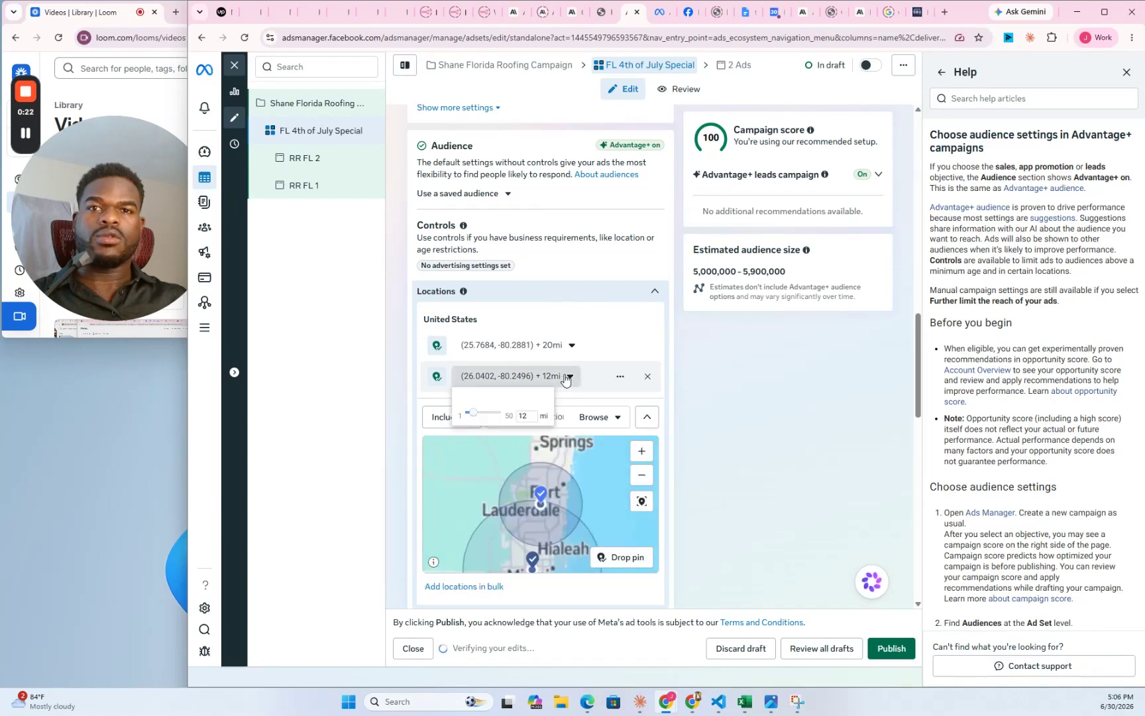
drag(474, 413, 478, 413)
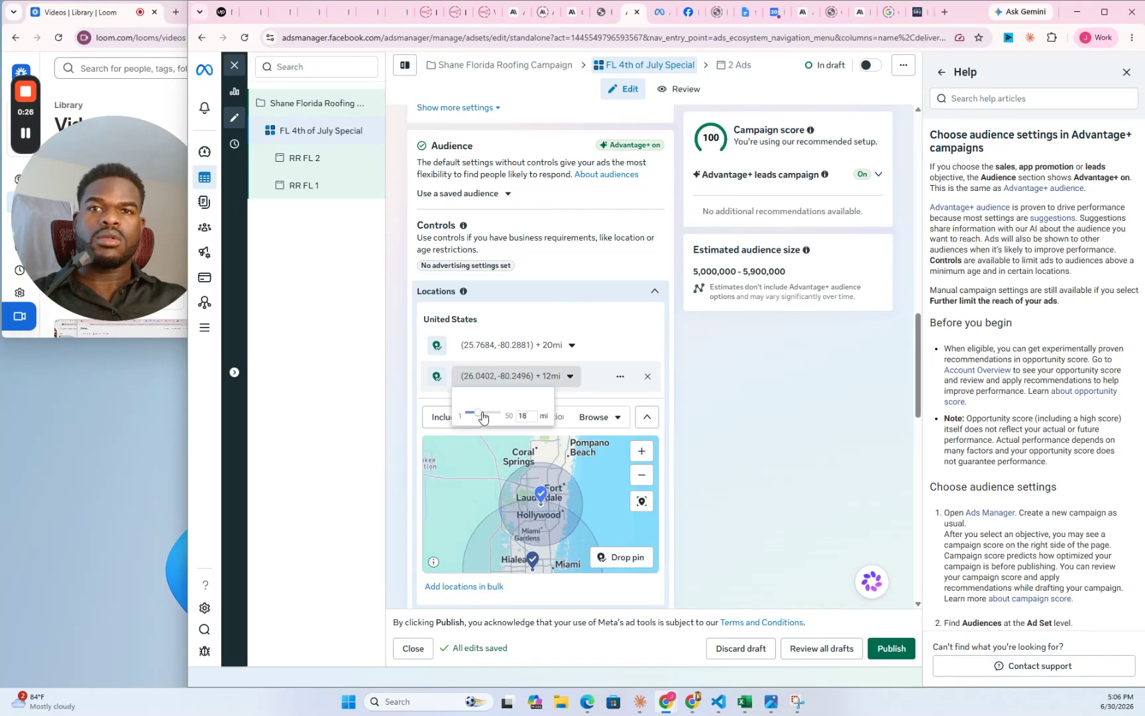
drag(483, 417, 484, 418)
drag(484, 417, 484, 416)
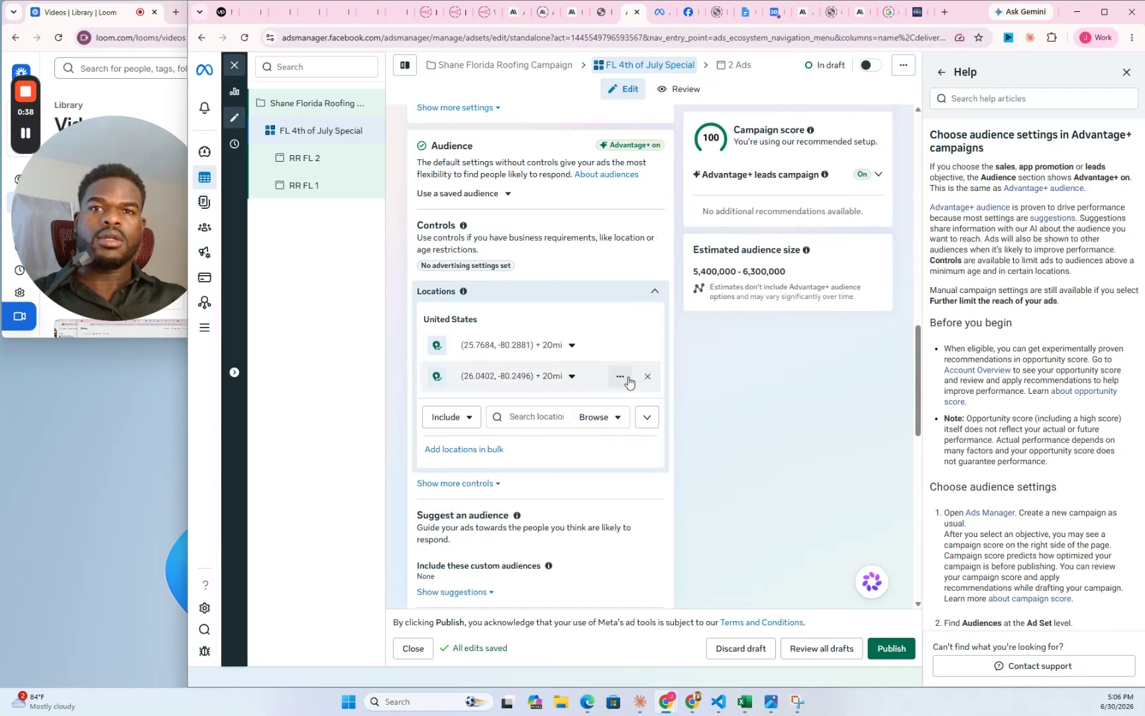
- Show the location map again and examine the coverage of the two pins against the wider South Florida area
click(619, 378)
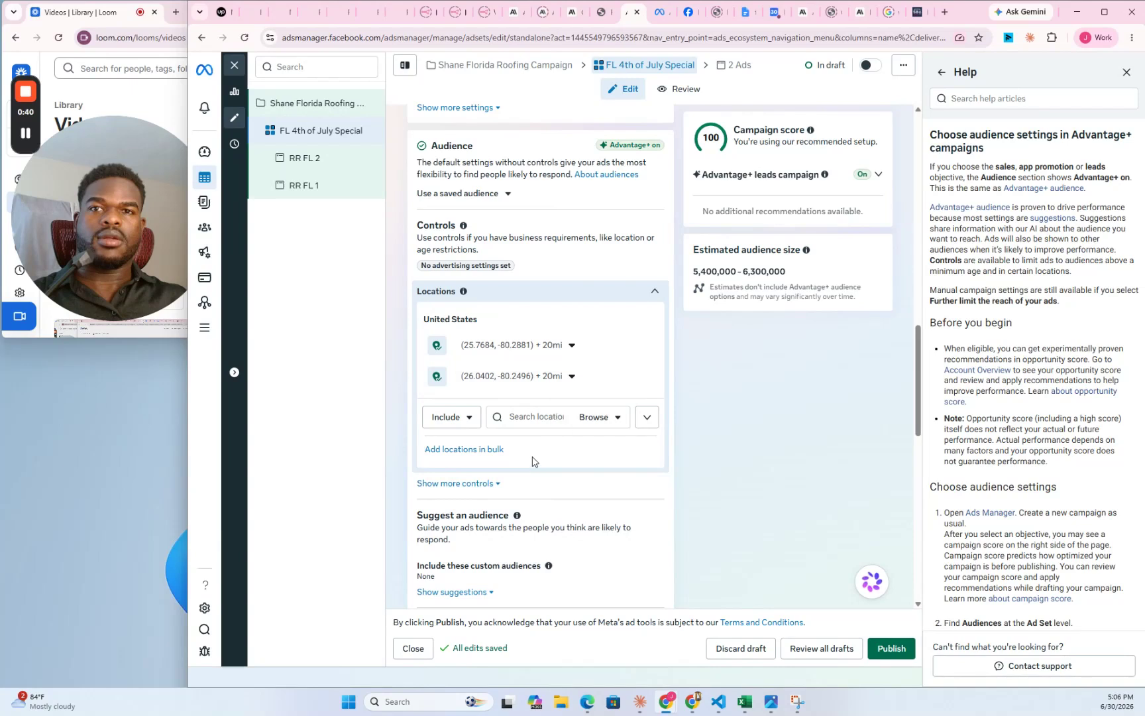
click(599, 421)
click(648, 417)
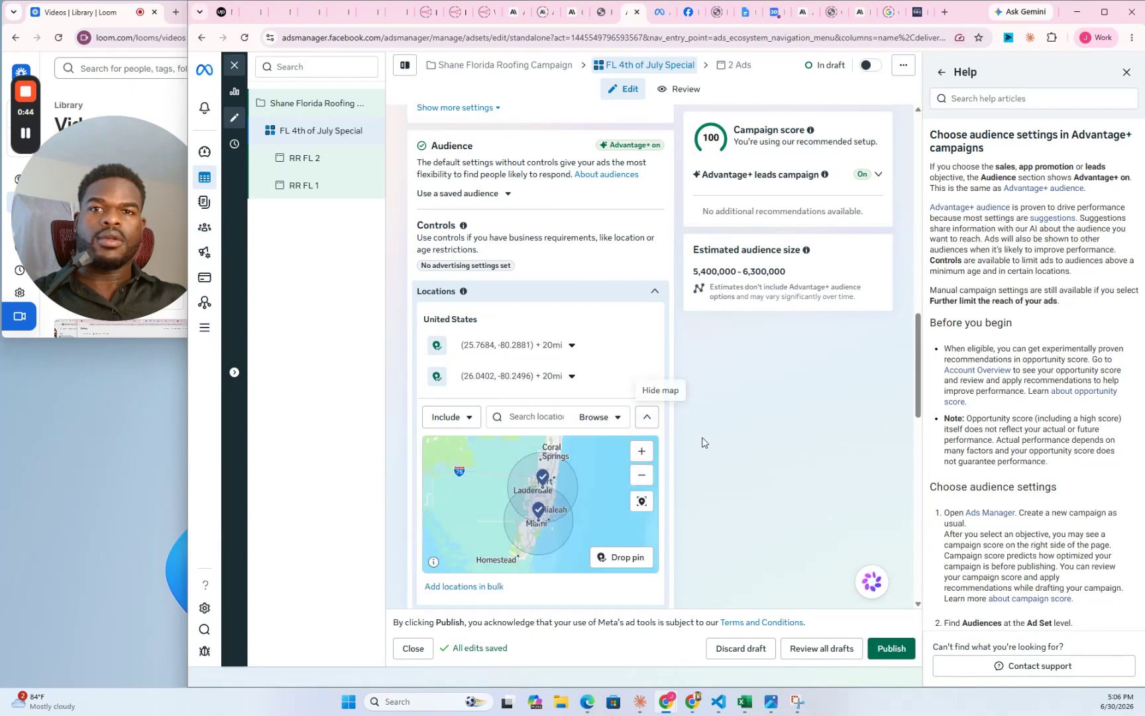
click(645, 480)
click(646, 480)
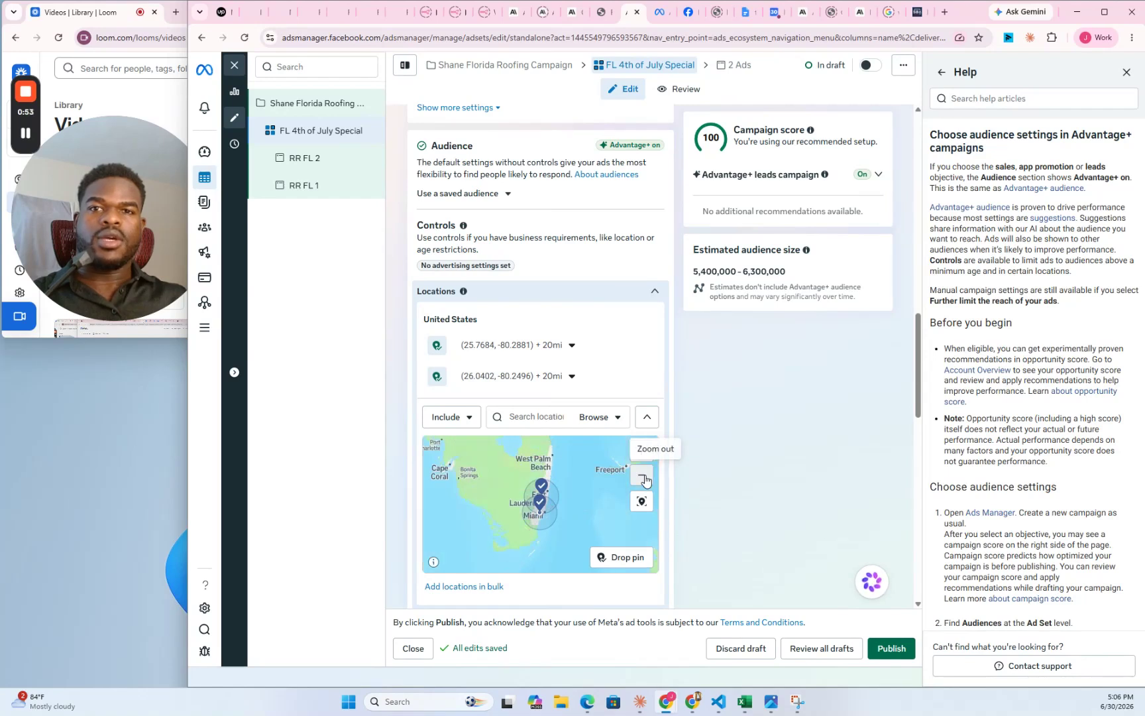
- Switch the mode for new locations to Exclude and examine the extra options for the Fort Lauderdale pin
click(453, 418)
click(449, 469)
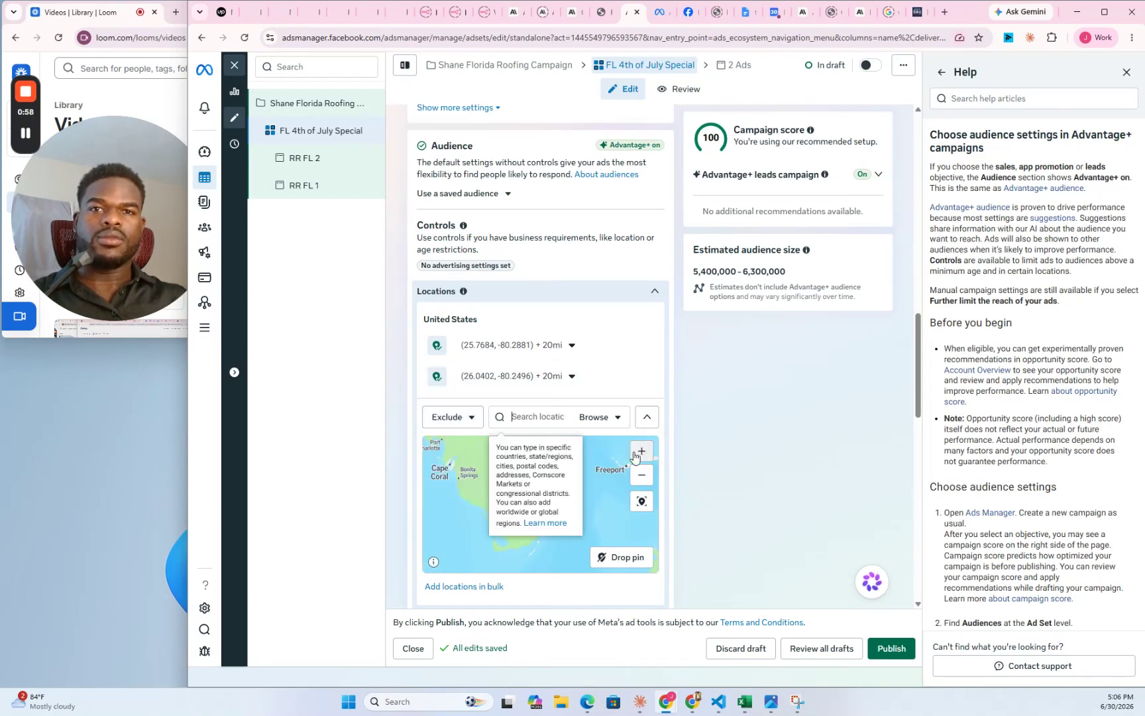
mouse_move(630, 379)
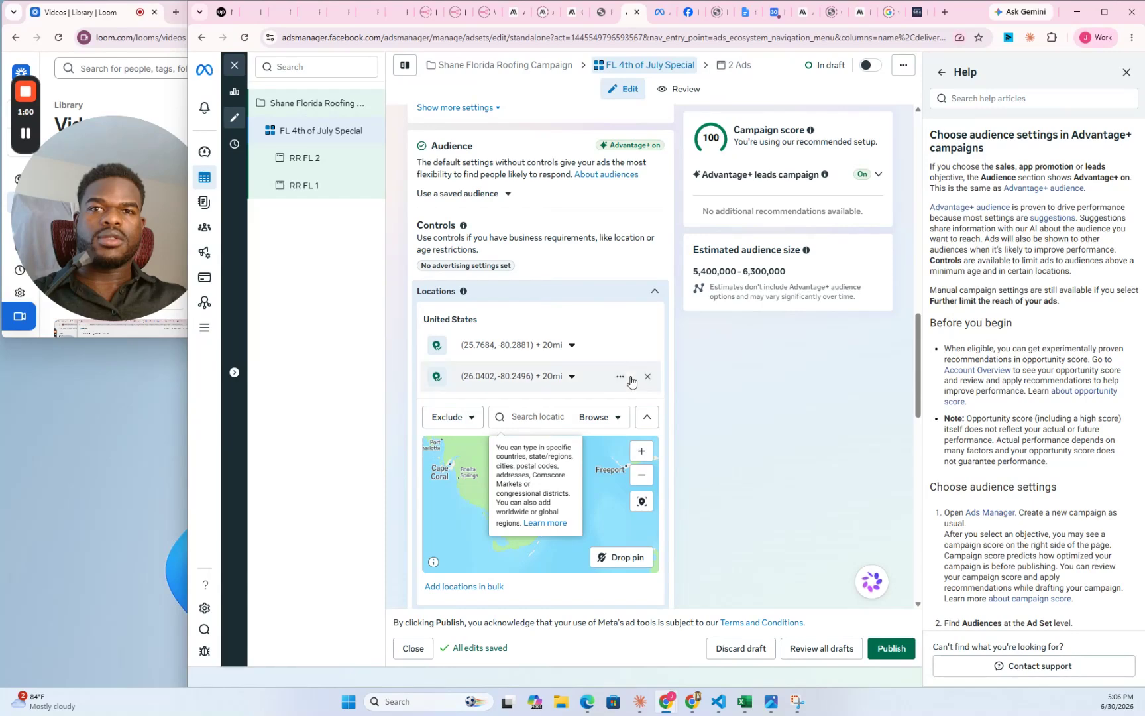
click(630, 383)
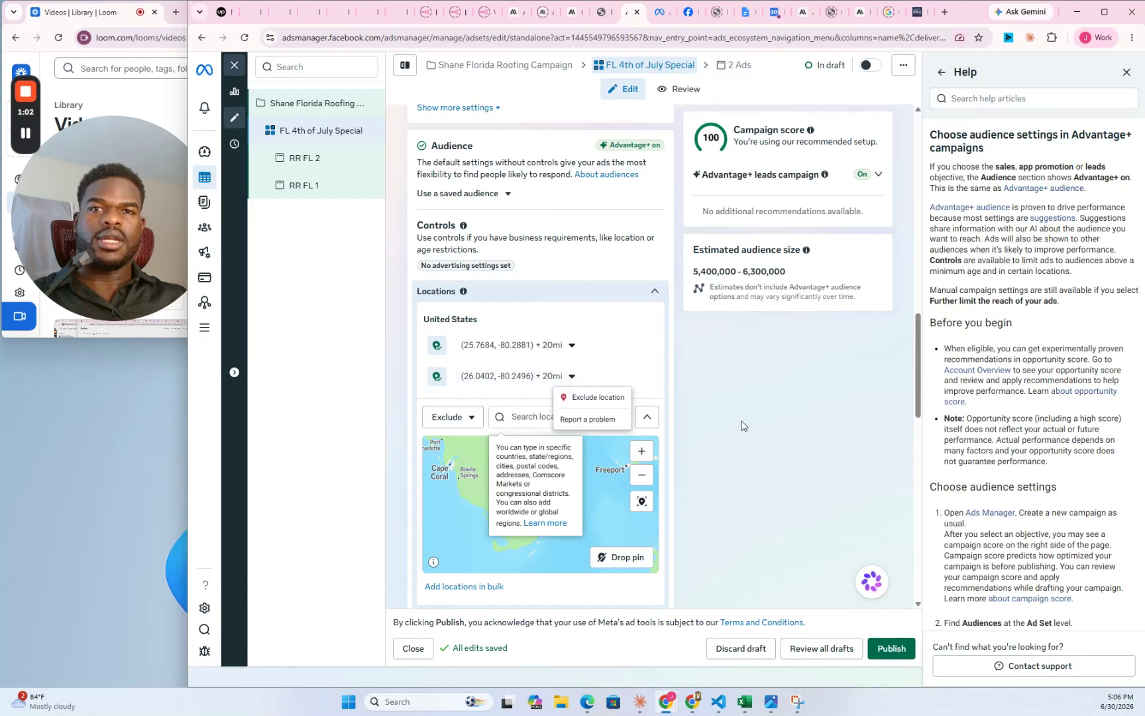
click(744, 426)
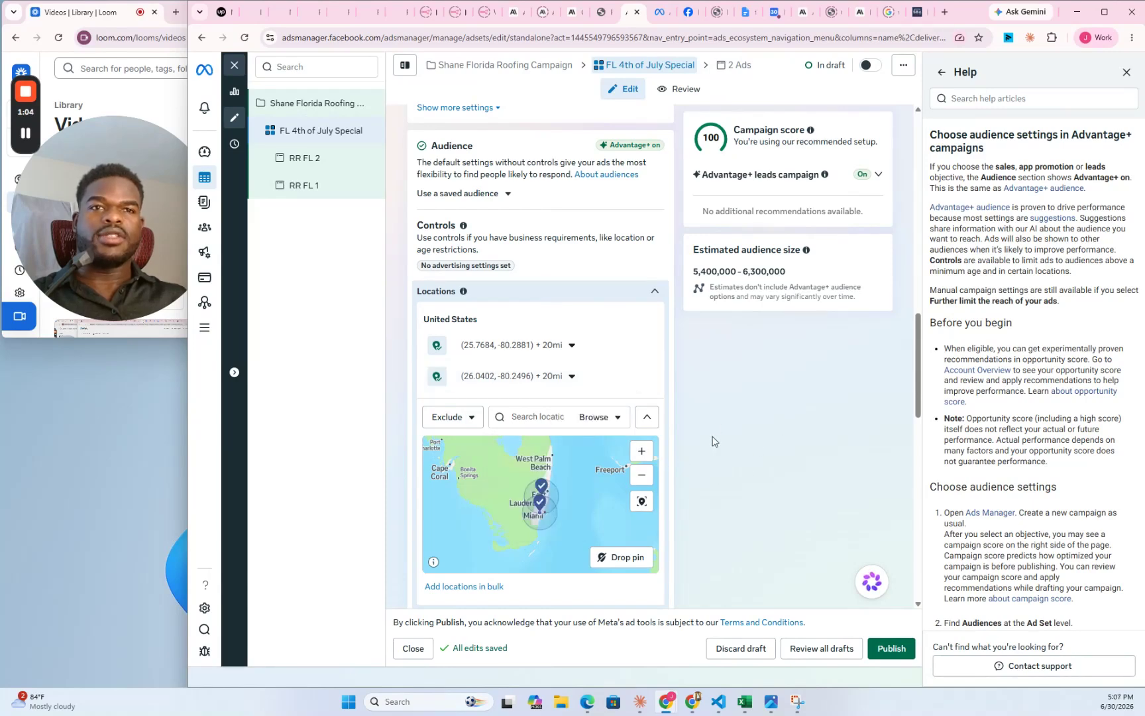
- Review the ad set's audience suggestions, ad transparency, placements, and brand safety and suitability sections
scroll(714, 442, down, 1)
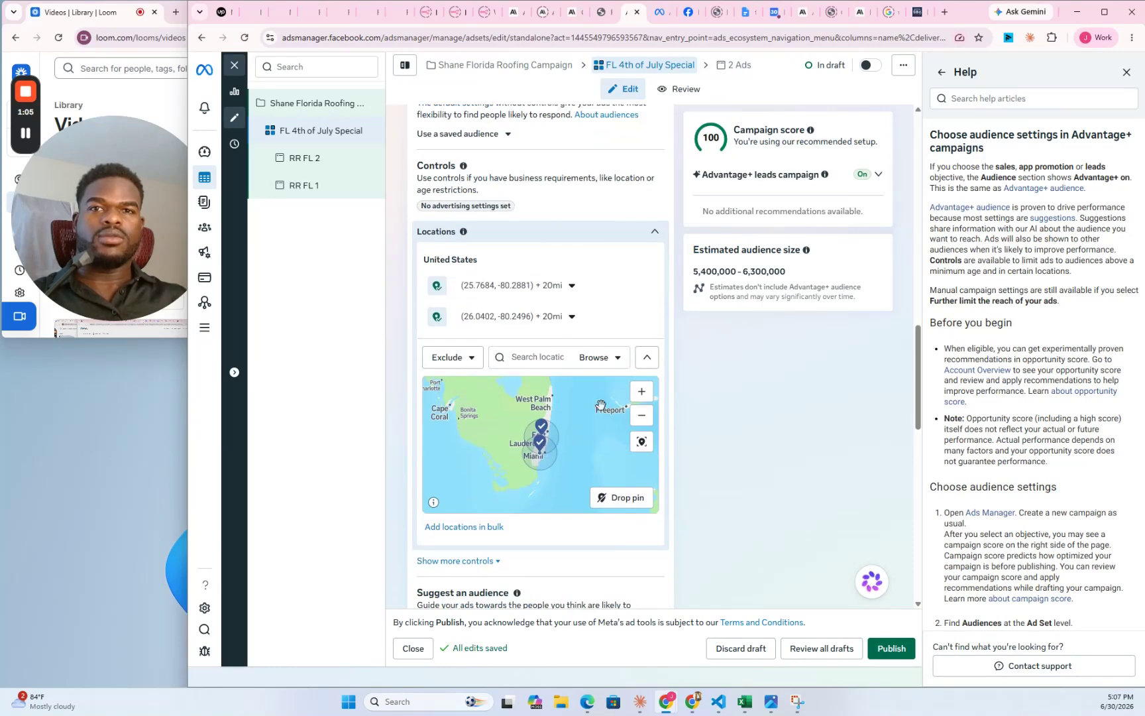
scroll(698, 466, down, 8)
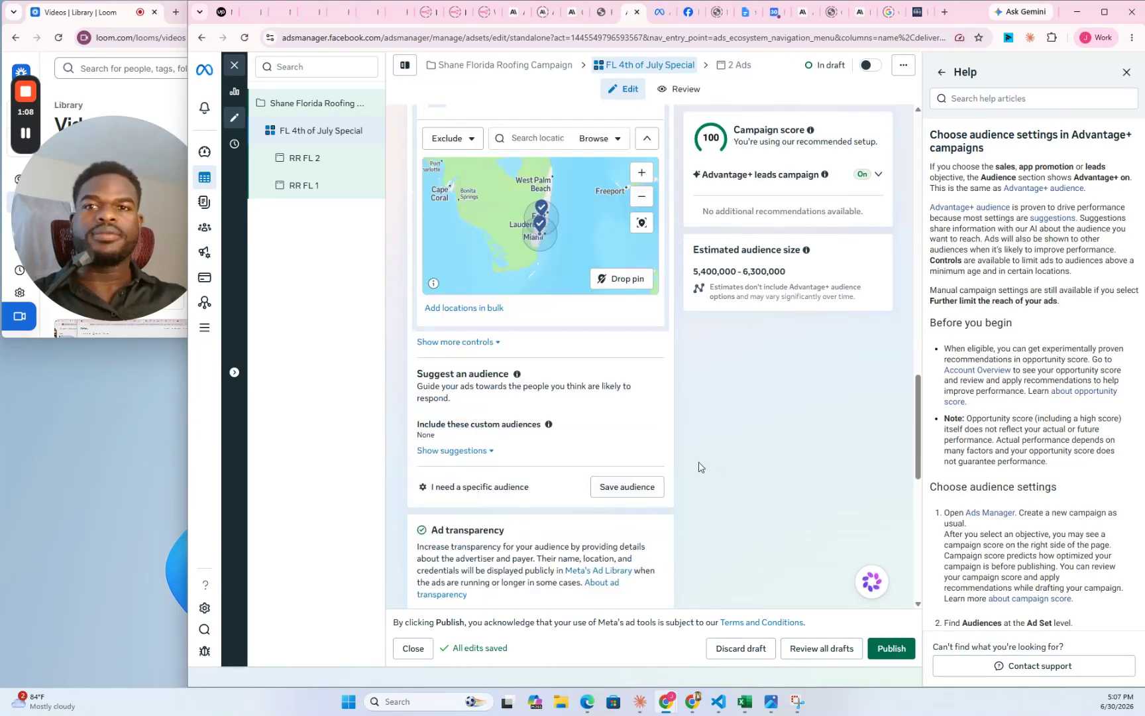
scroll(690, 454, up, 5)
scroll(690, 447, down, 2)
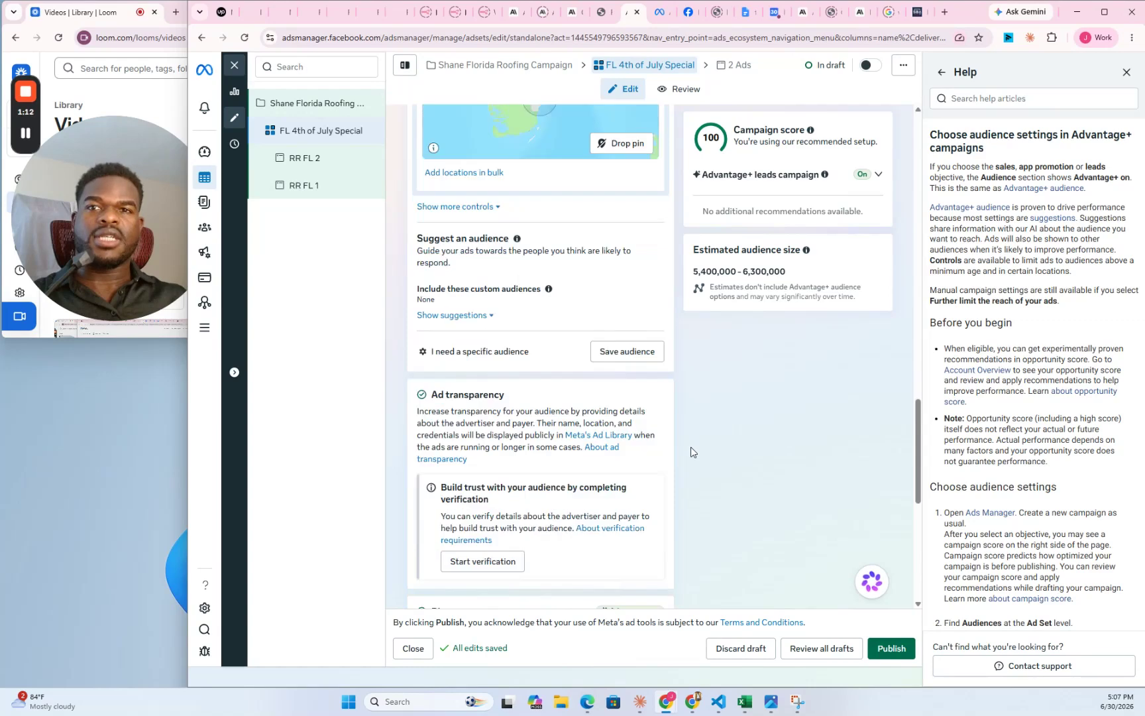
scroll(691, 445, down, 6)
scroll(663, 401, down, 1)
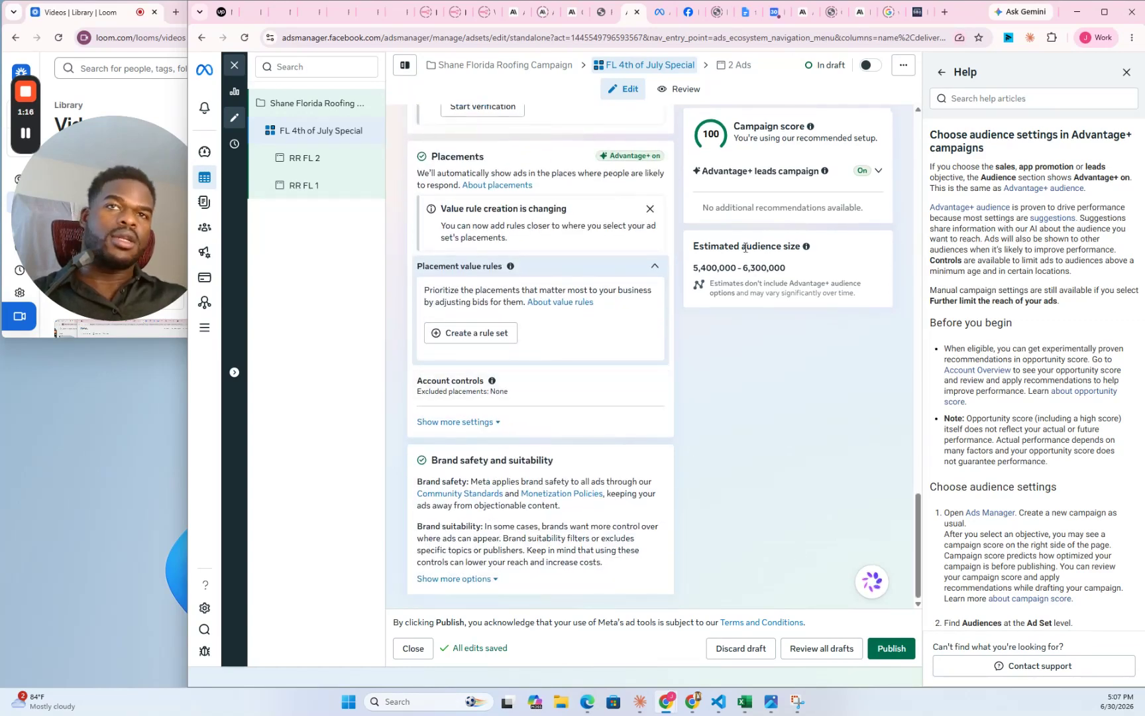
- Open the RR FL 2 ad and review its identity, ad setup, format, and destination sections
click(298, 160)
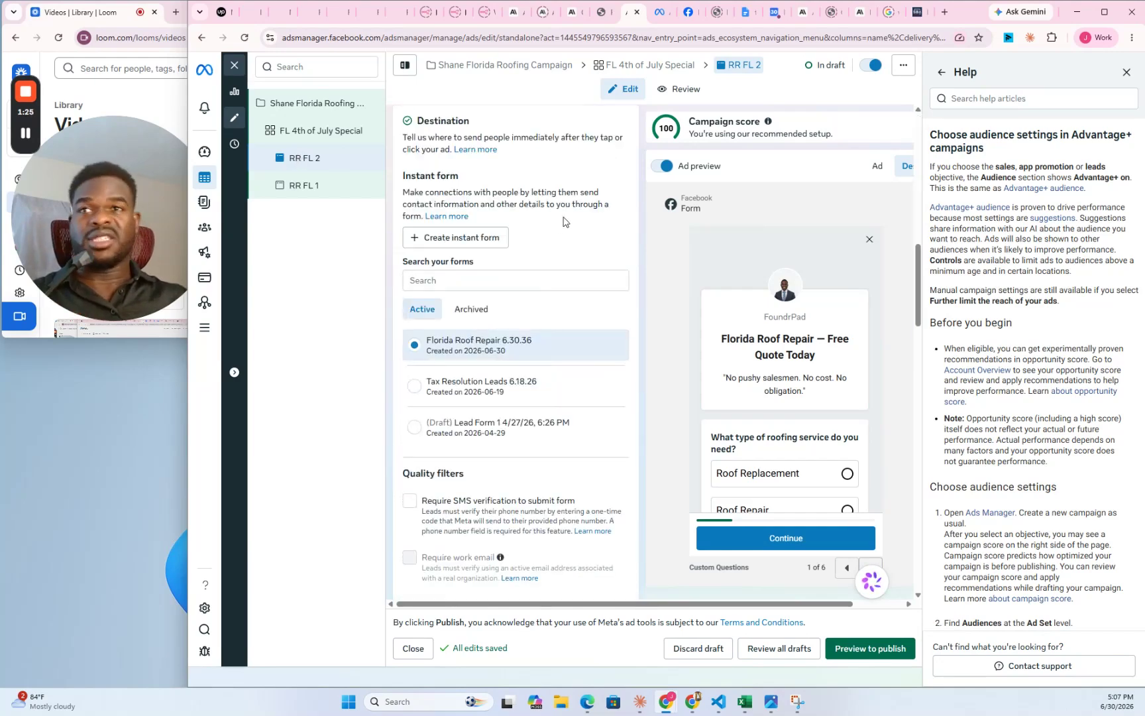
mouse_move(343, 162)
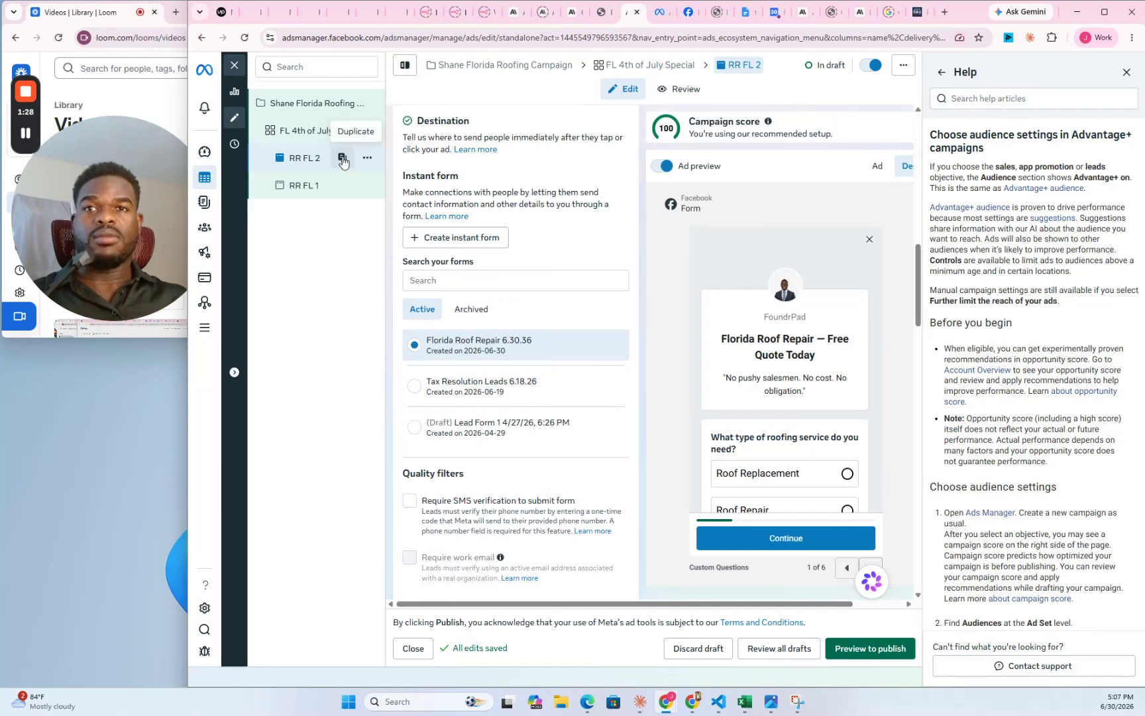
mouse_move(564, 349)
scroll(502, 308, up, 10)
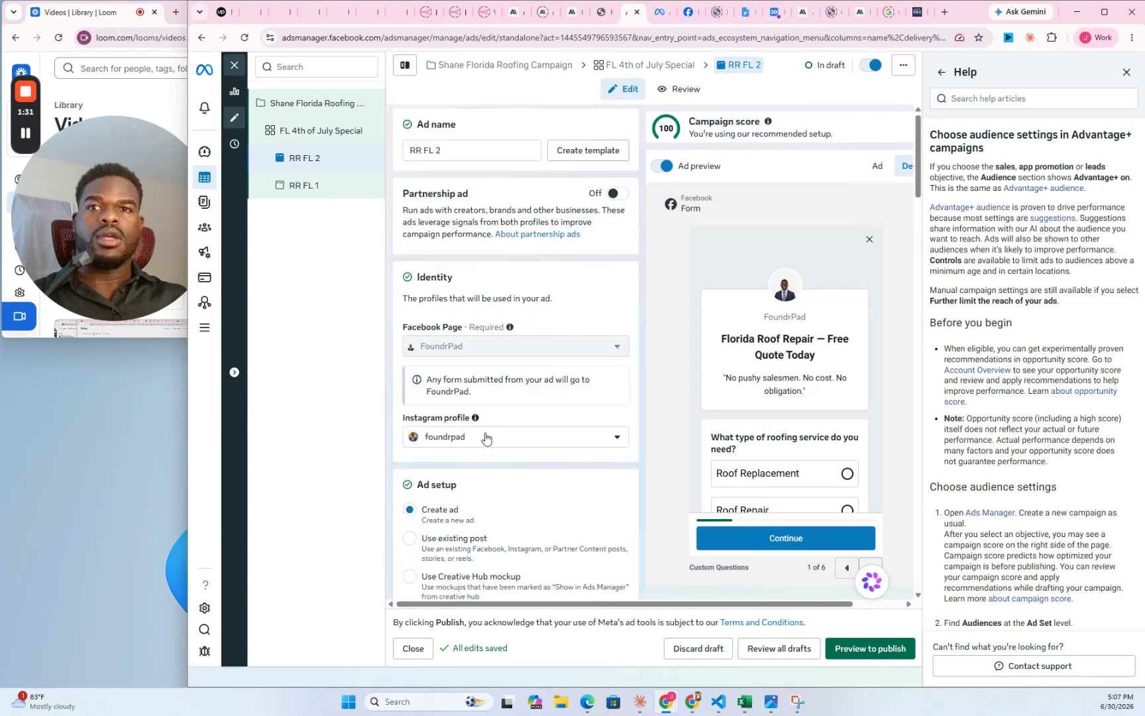
mouse_move(458, 345)
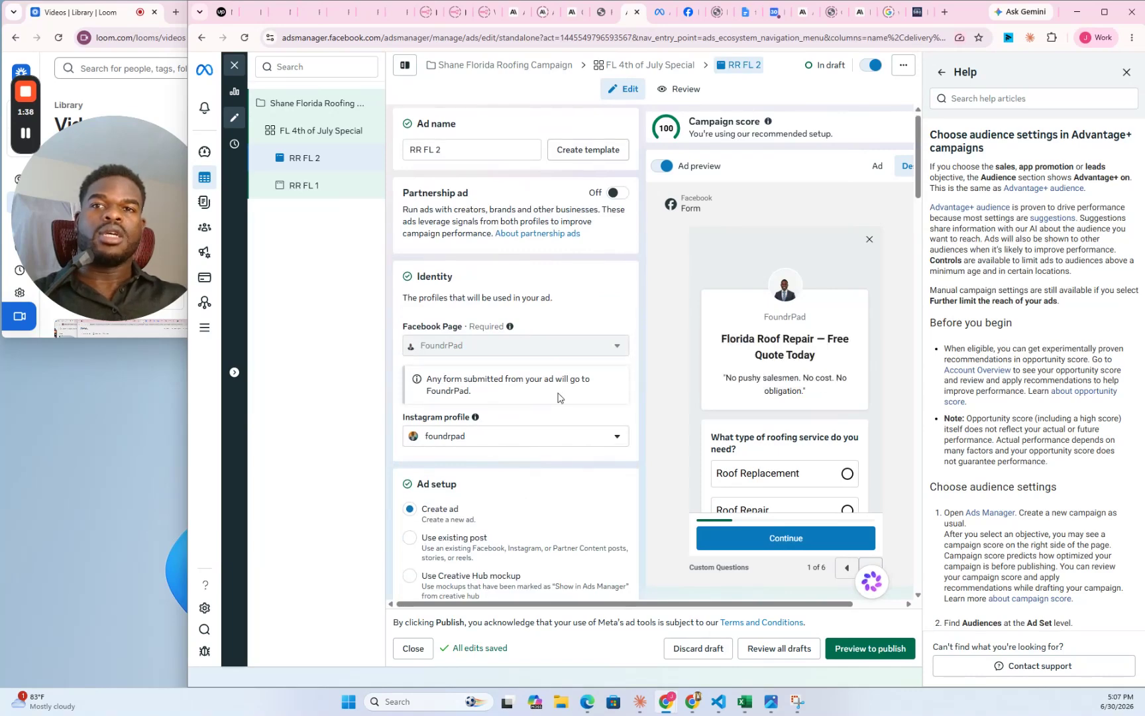
scroll(416, 346, down, 2)
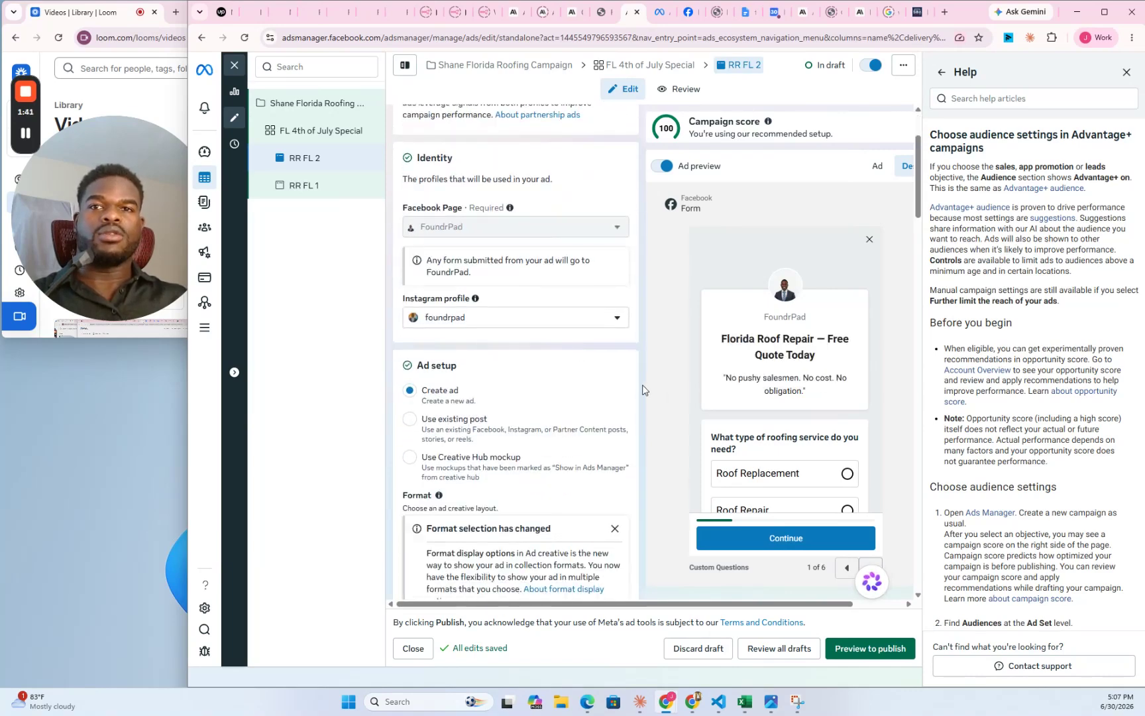
scroll(486, 299, down, 10)
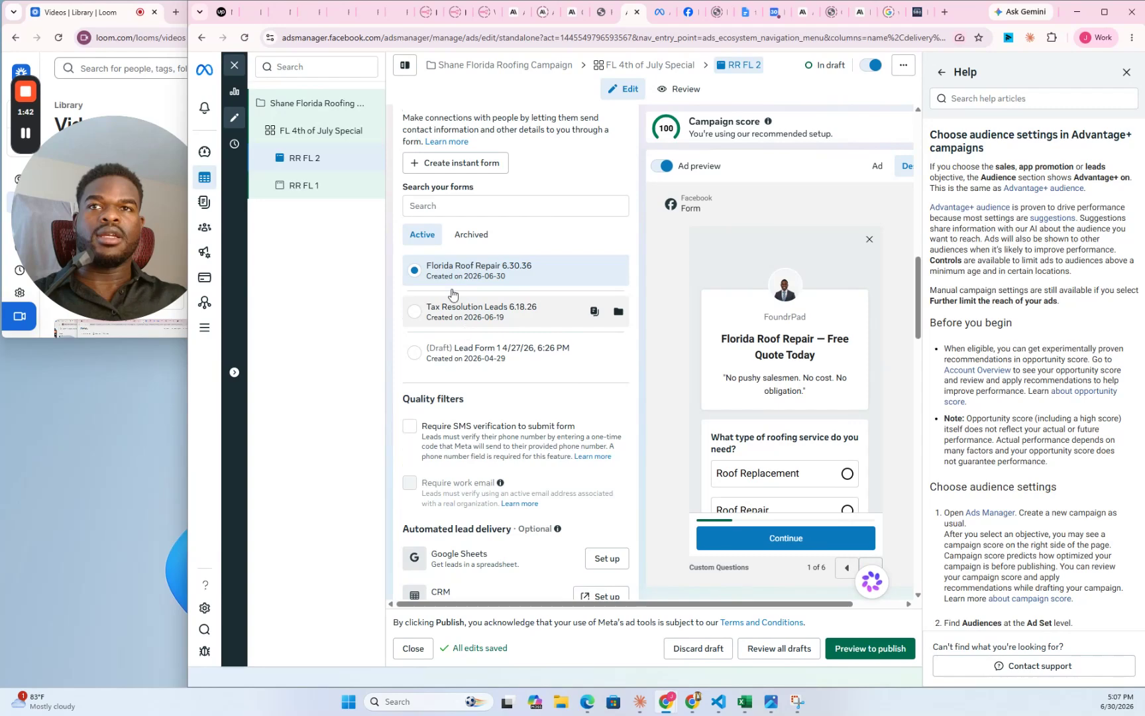
scroll(486, 298, up, 3)
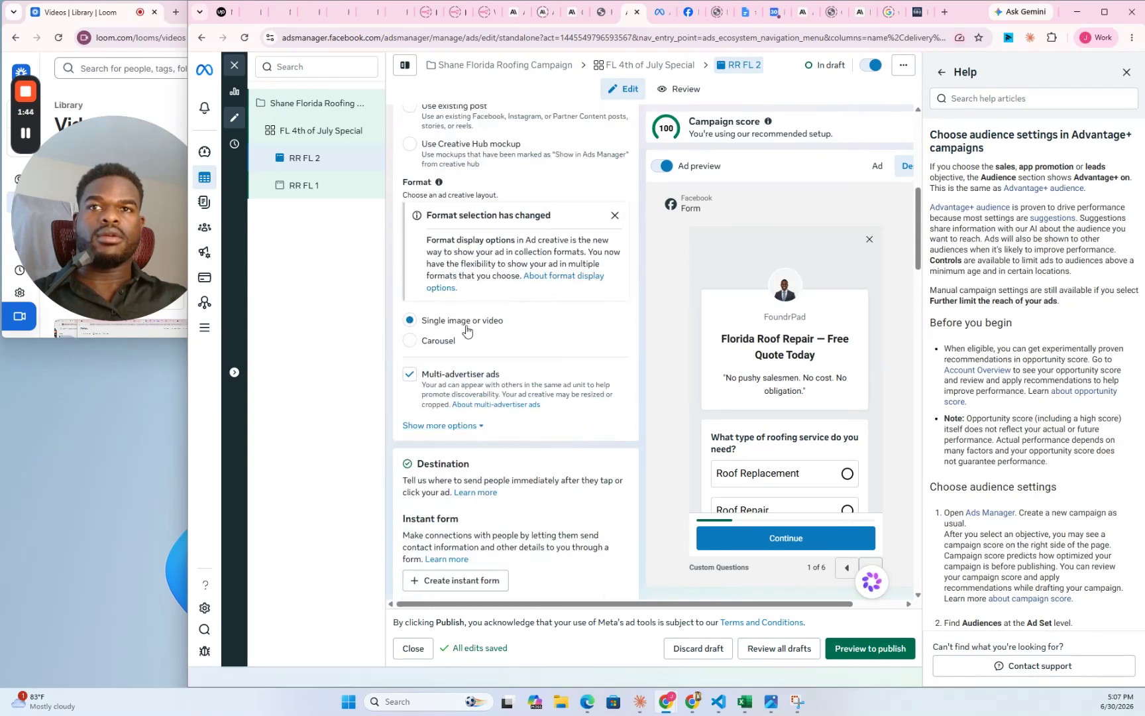
scroll(486, 332, up, 4)
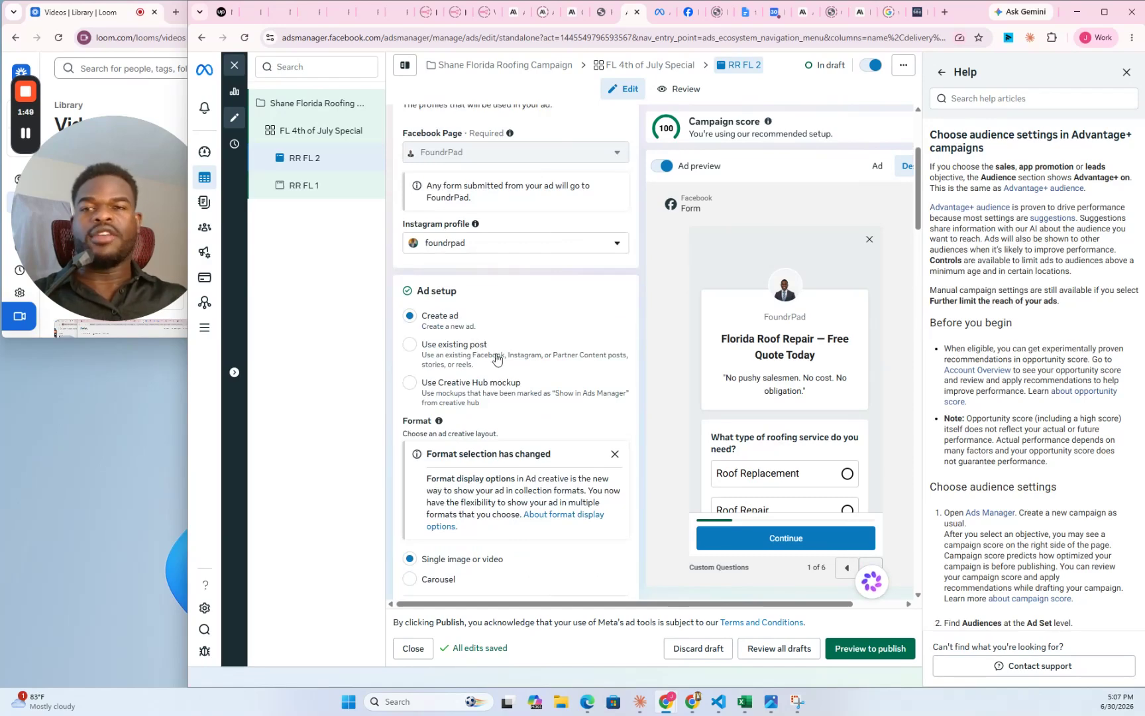
scroll(497, 359, down, 1)
scroll(497, 359, down, 2)
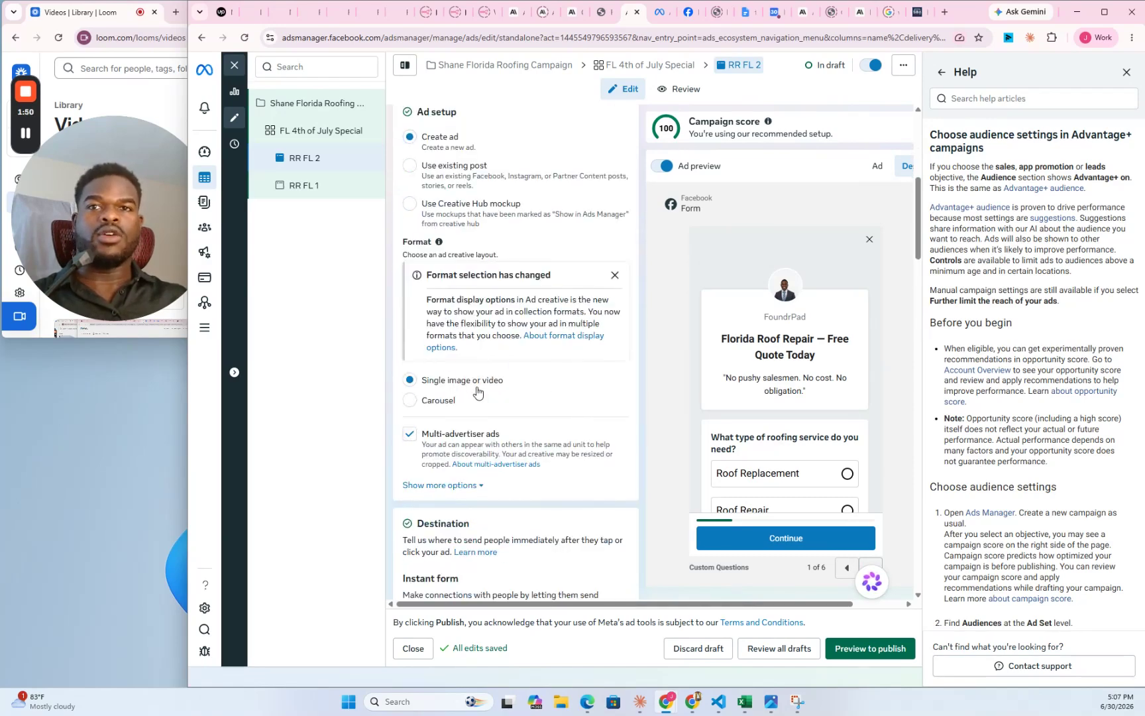
- Duplicate the Florida Roof Repair 6.30.36 instant form and examine the headline and description of its ending message
scroll(528, 391, down, 3)
scroll(527, 393, down, 3)
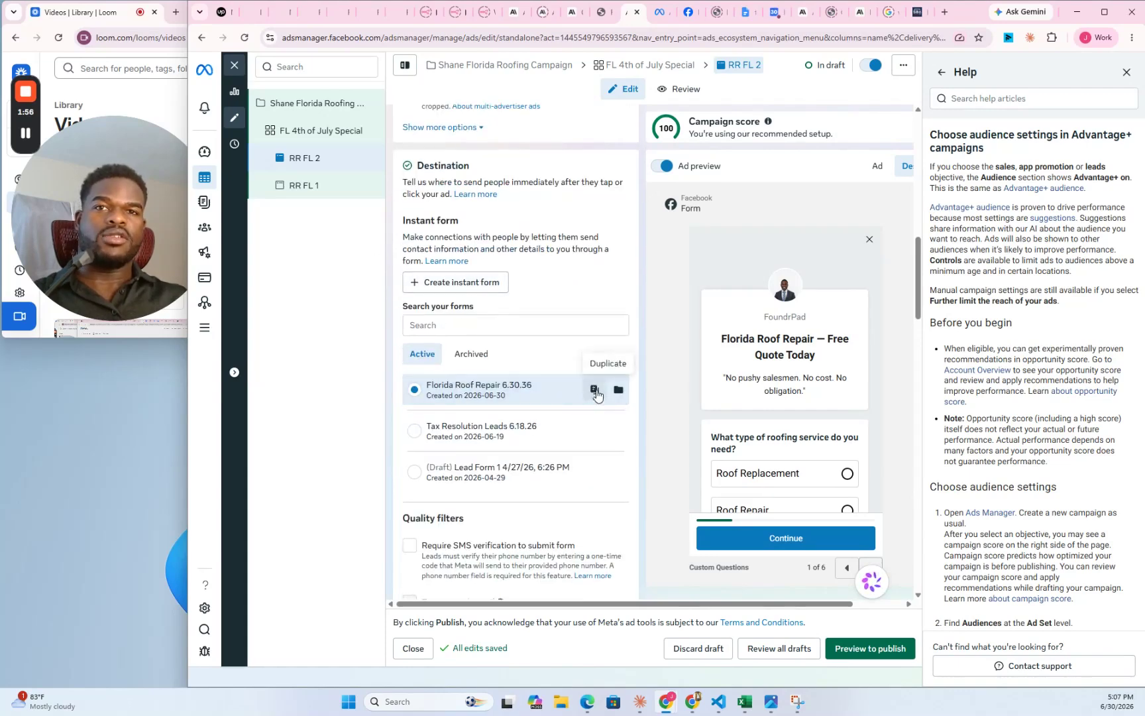
click(596, 390)
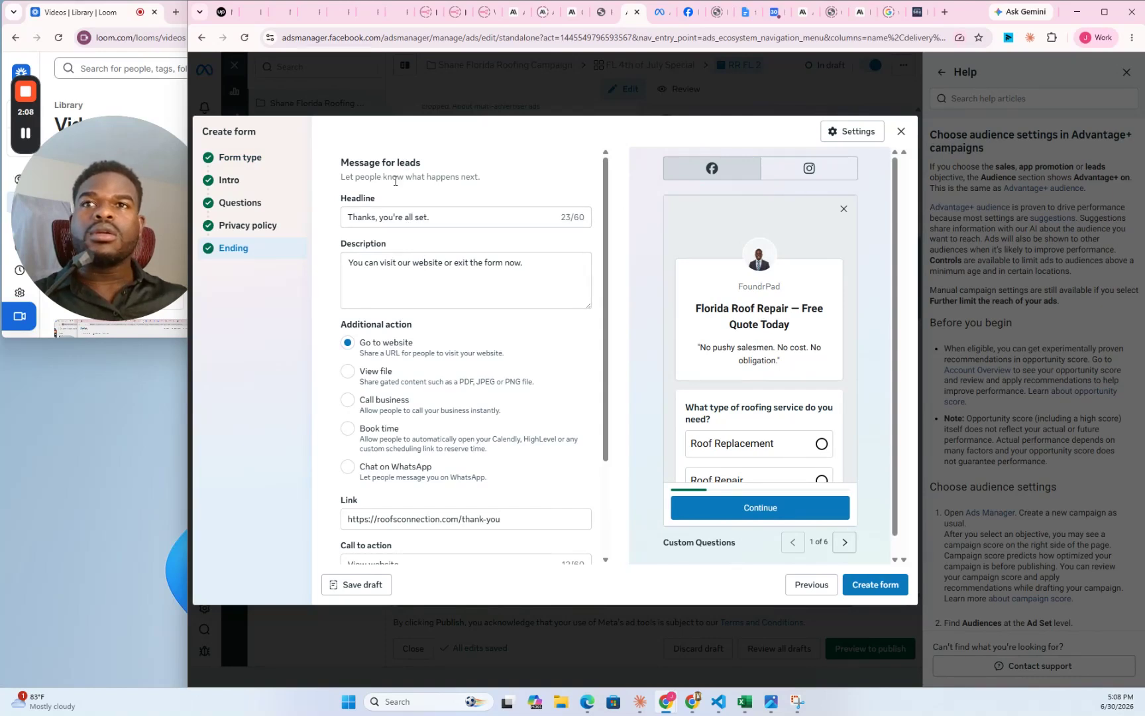
click(447, 218)
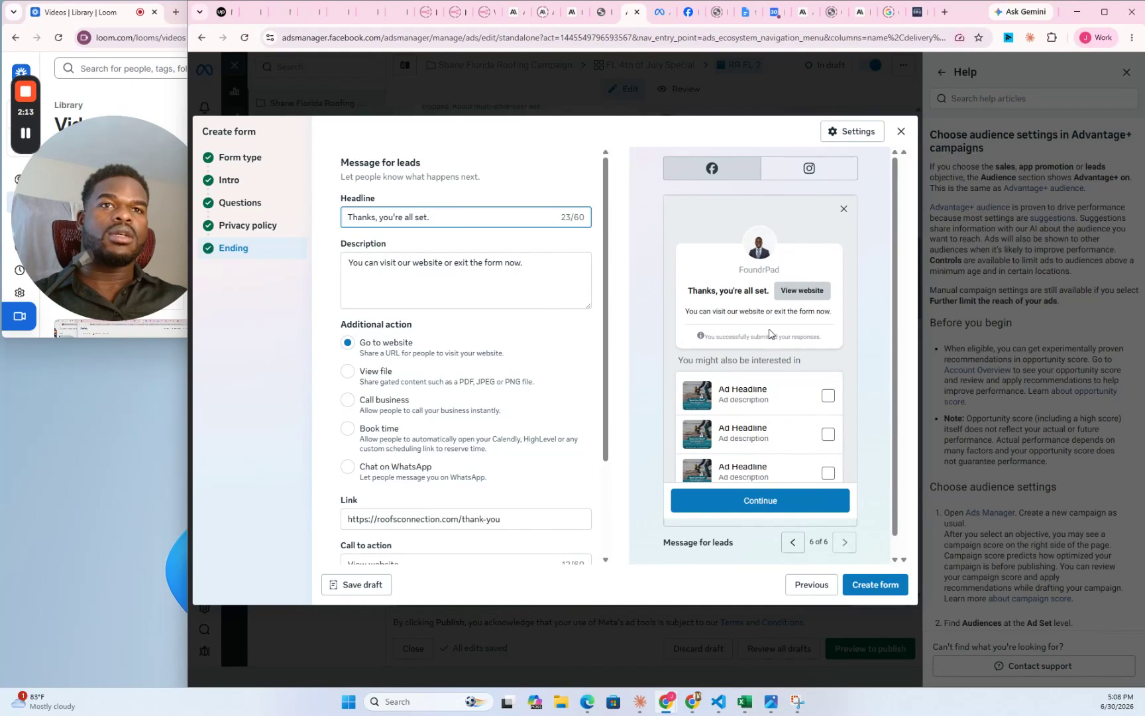
click(495, 269)
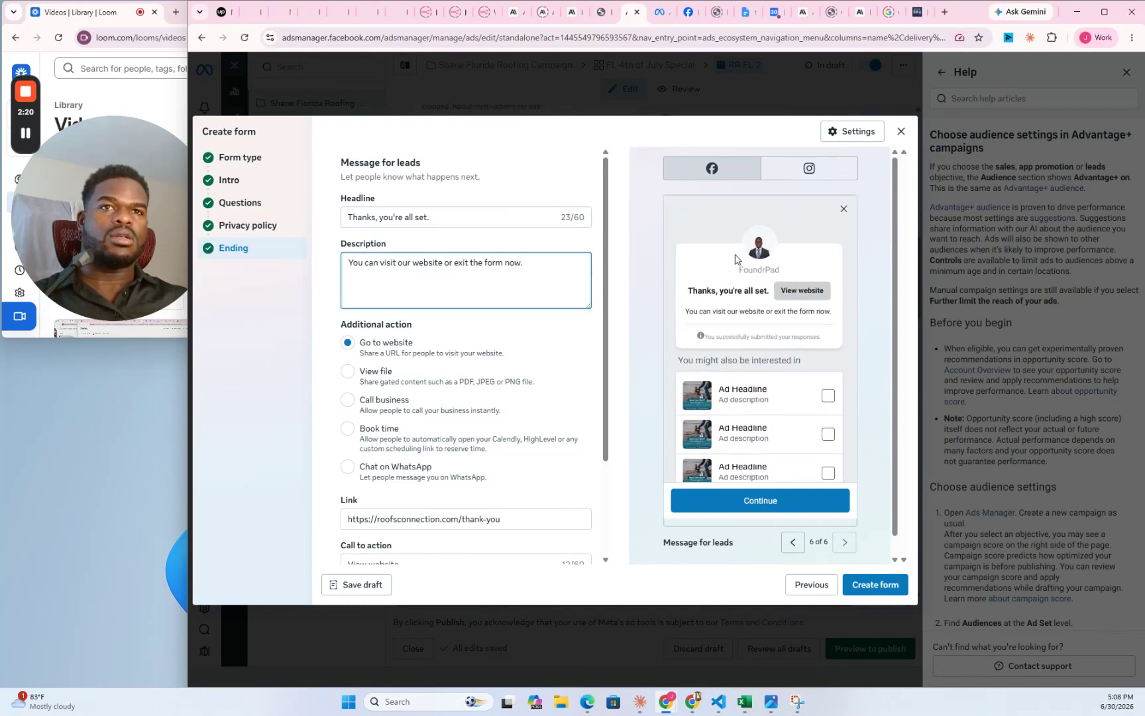
click(466, 289)
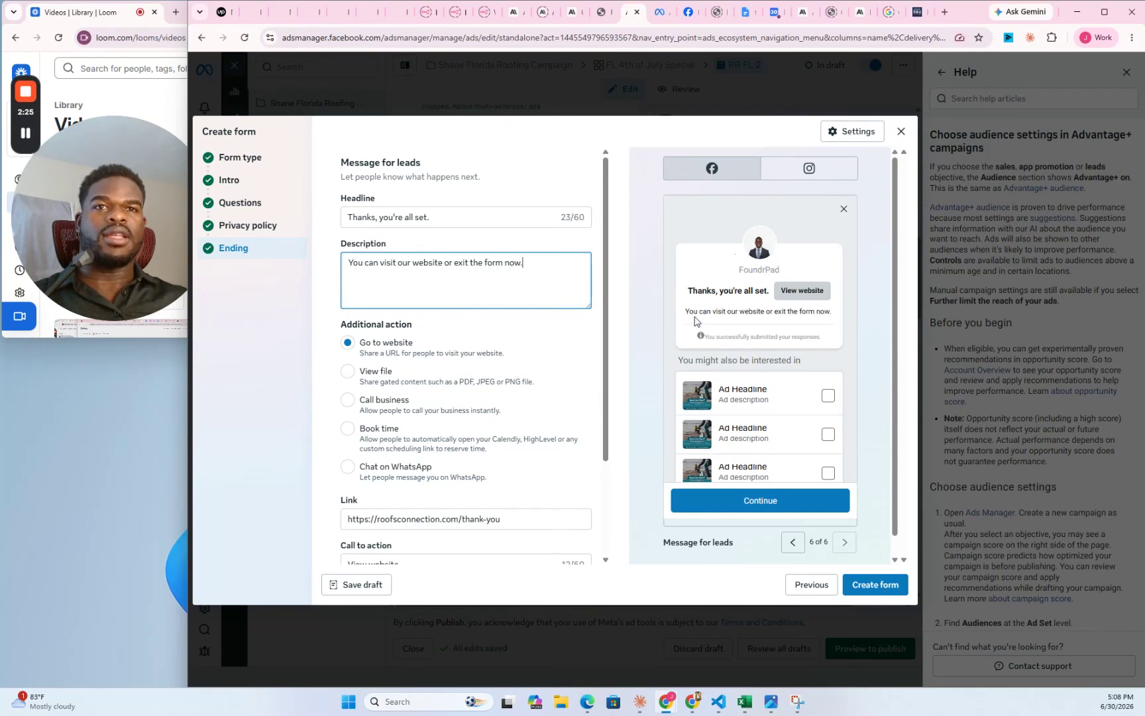
- Examine the ending's additional action options, website link, call to action, and Messenger setting
scroll(443, 305, down, 2)
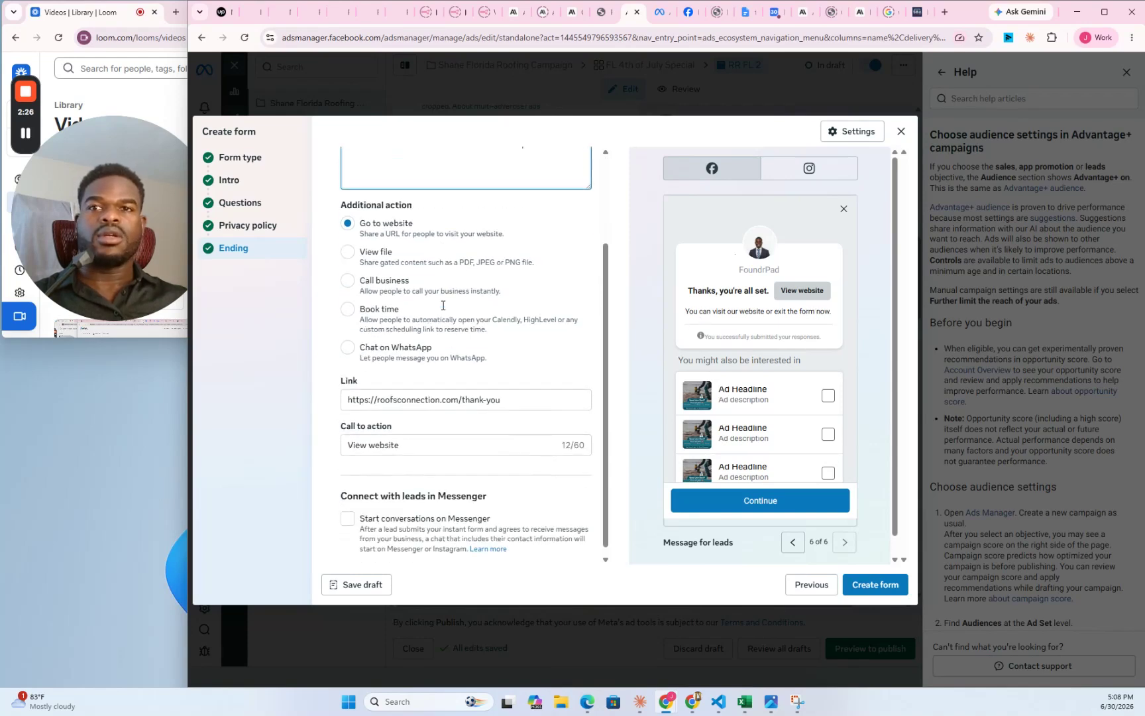
triple_click(531, 389)
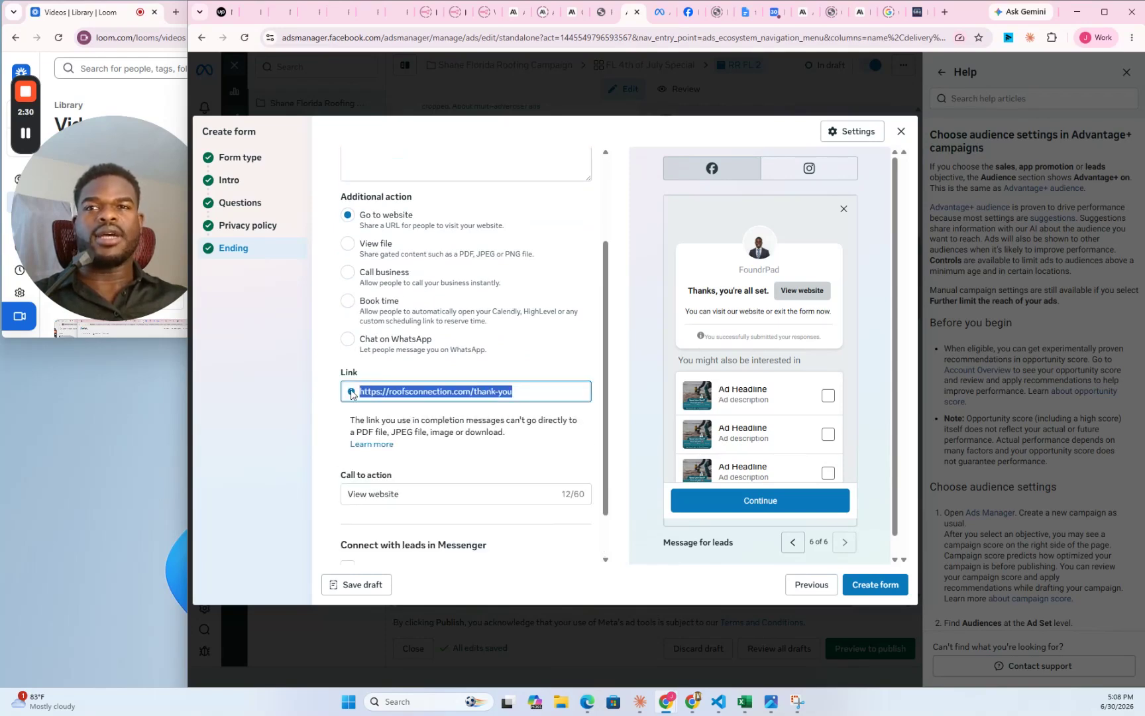
click(544, 393)
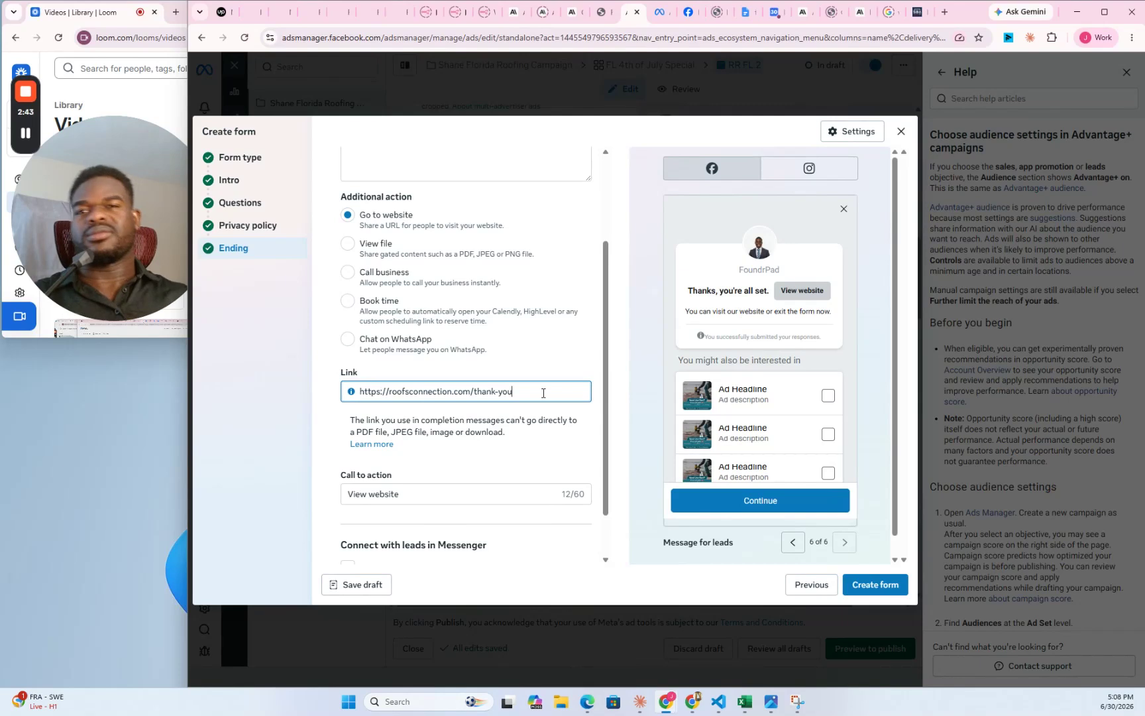
scroll(516, 441, down, 1)
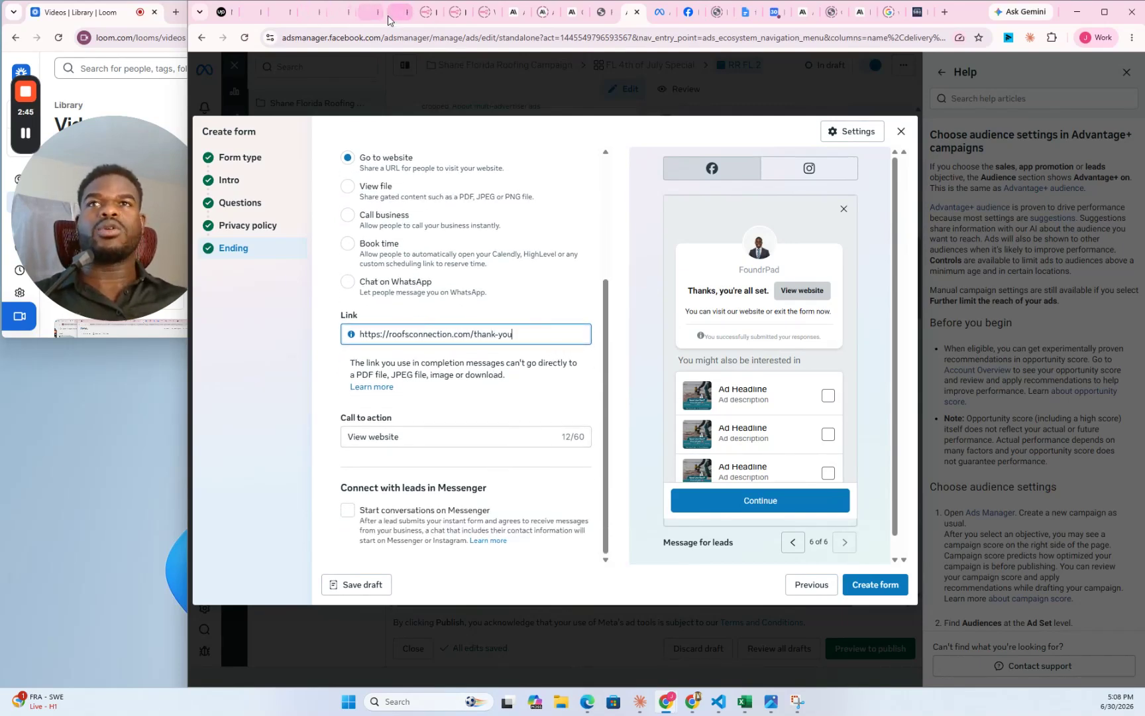
- Switch to the HighLevel funnel Roofing-005-2.0, inspect its Thank You page in the page editor, and return to the funnel
click(333, 16)
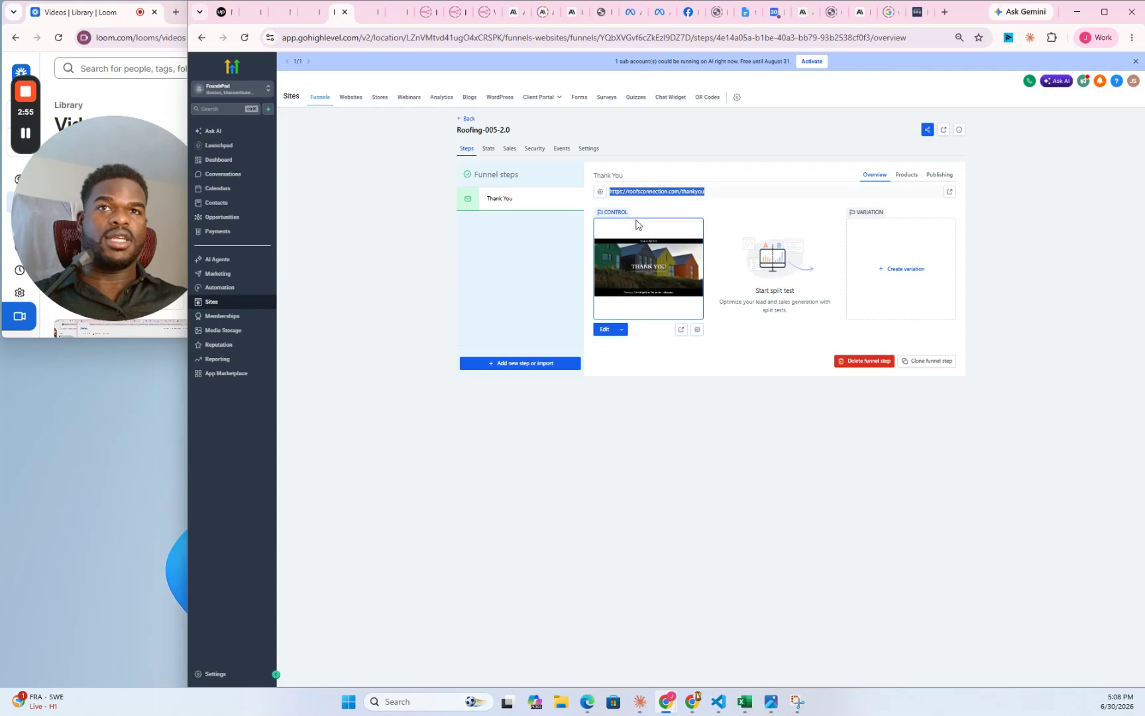
click(607, 329)
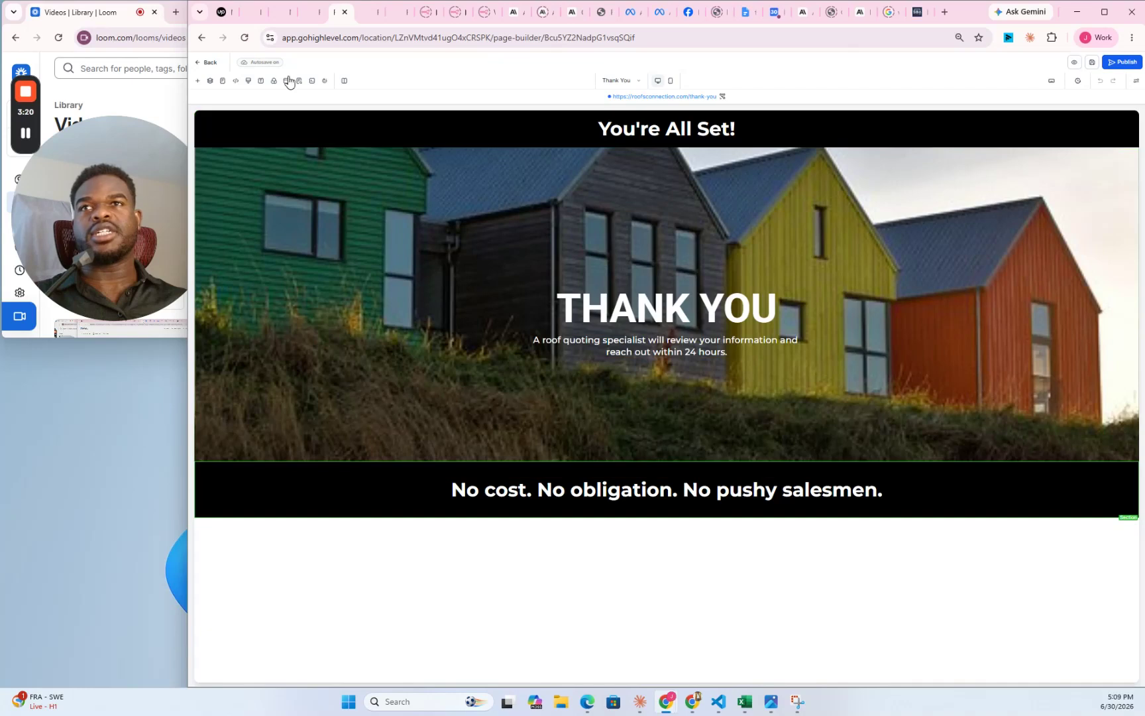
click(207, 63)
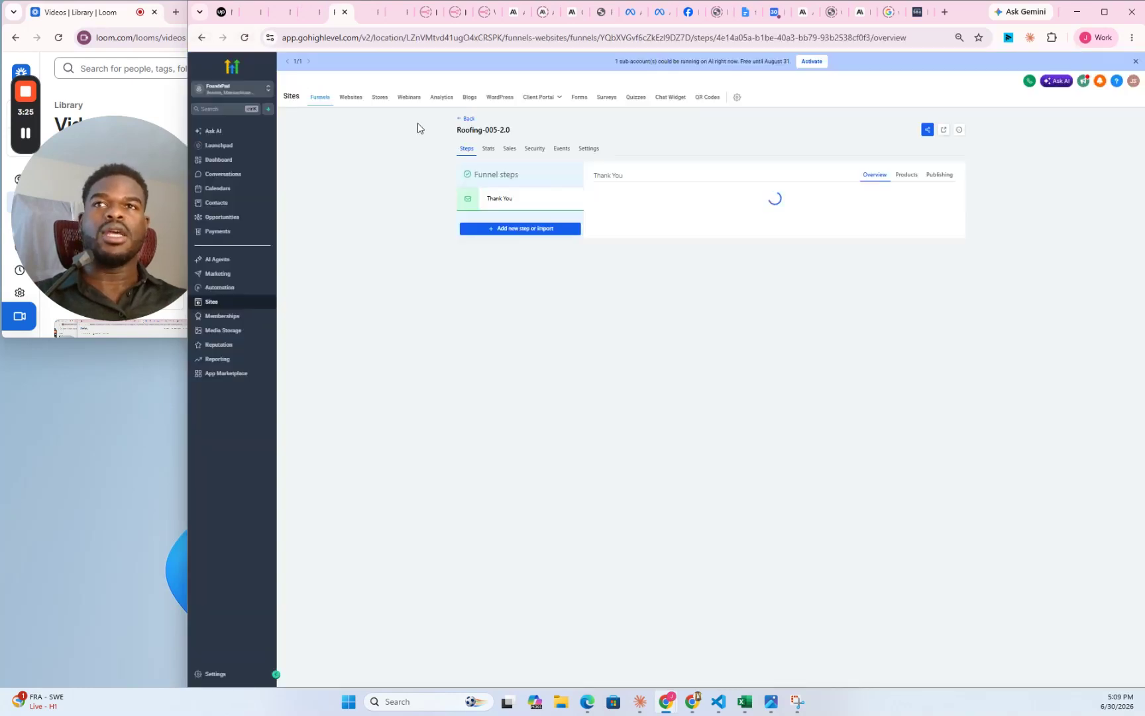
click(320, 99)
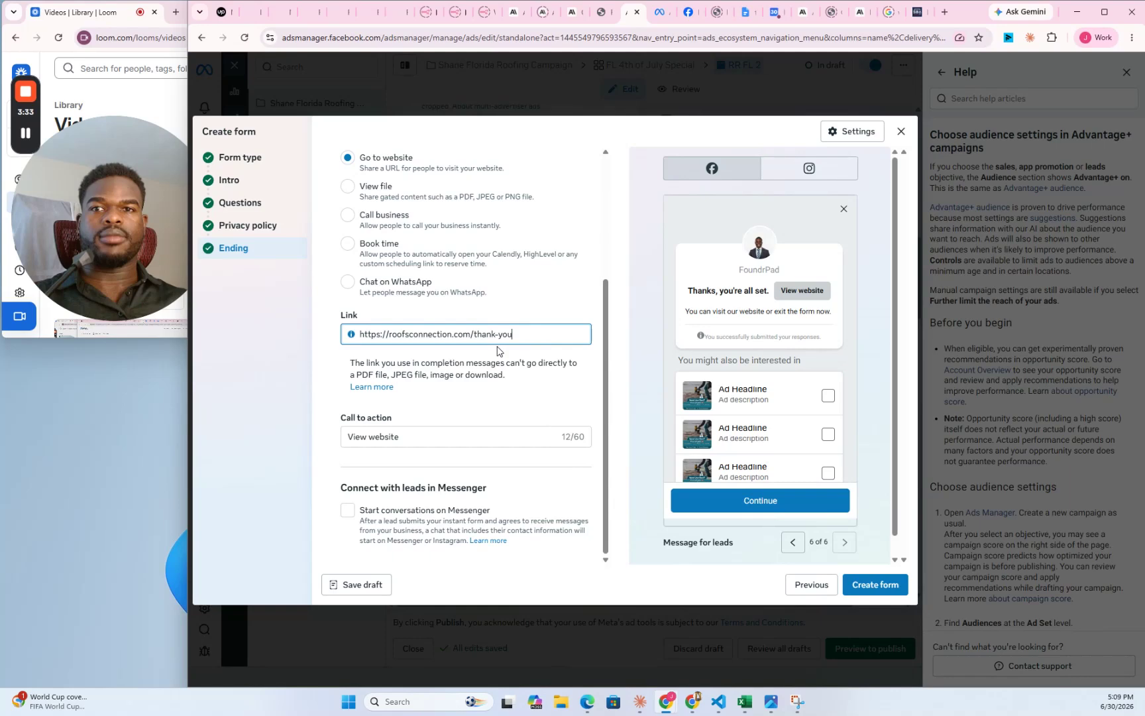
- Switch back to the instant form in Ads Manager and expand its three custom questions to examine their answers and settings
scroll(492, 365, up, 1)
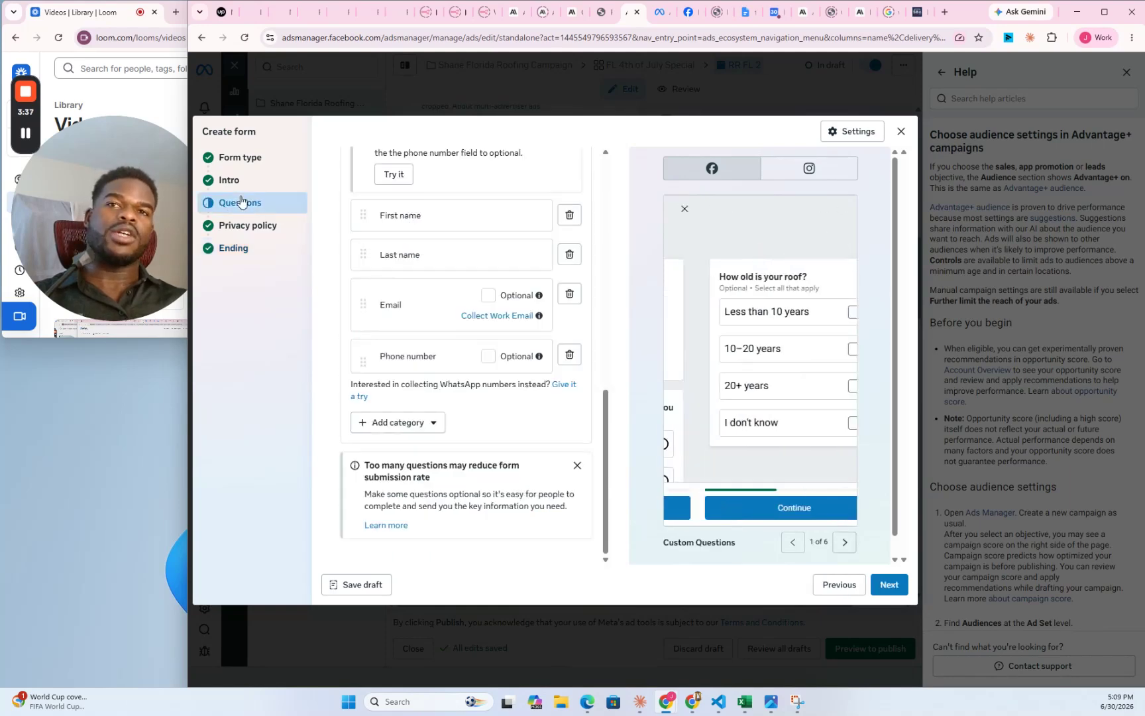
scroll(536, 315, up, 10)
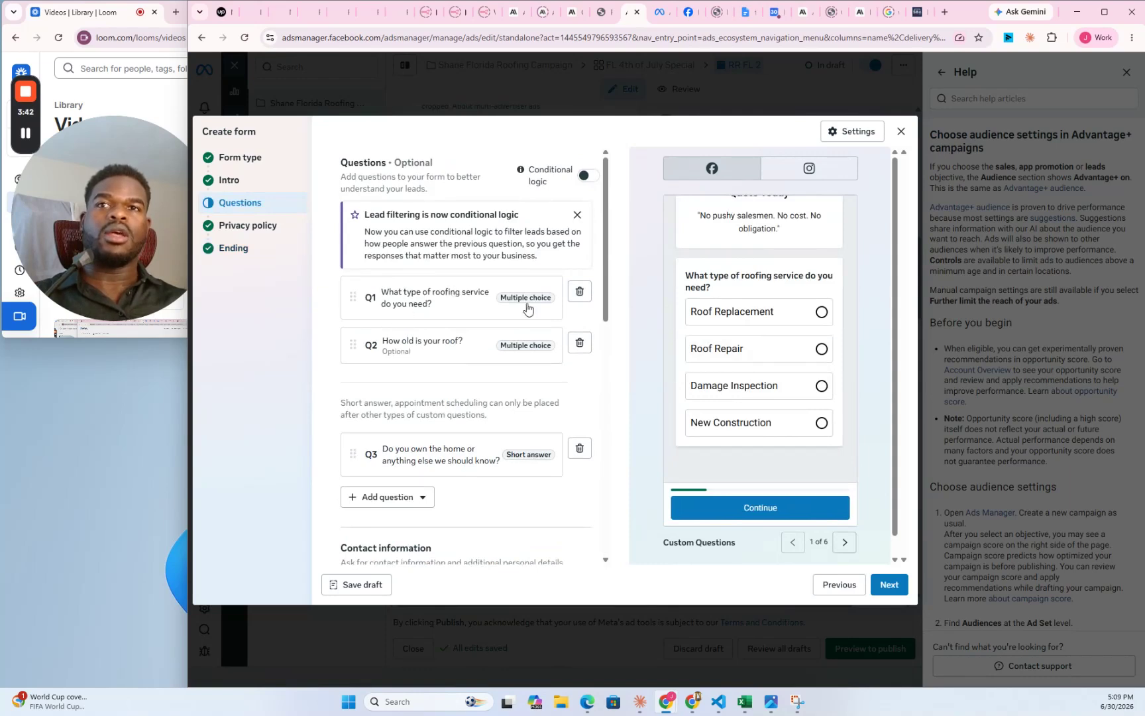
click(427, 301)
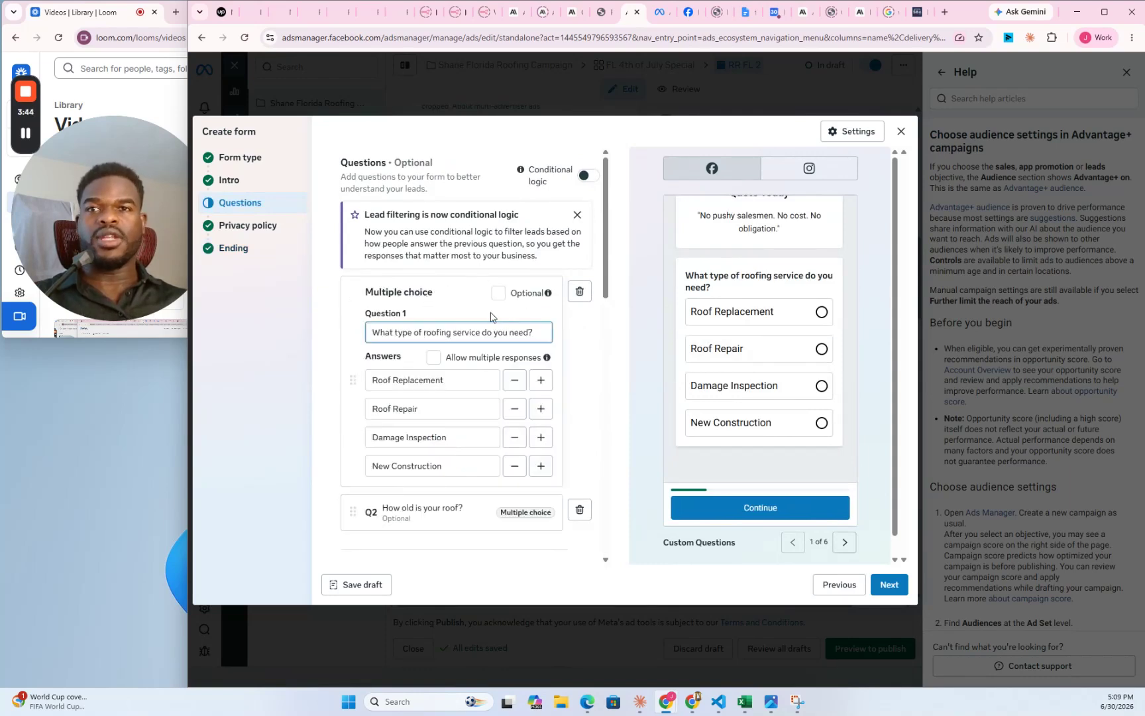
scroll(491, 316, down, 3)
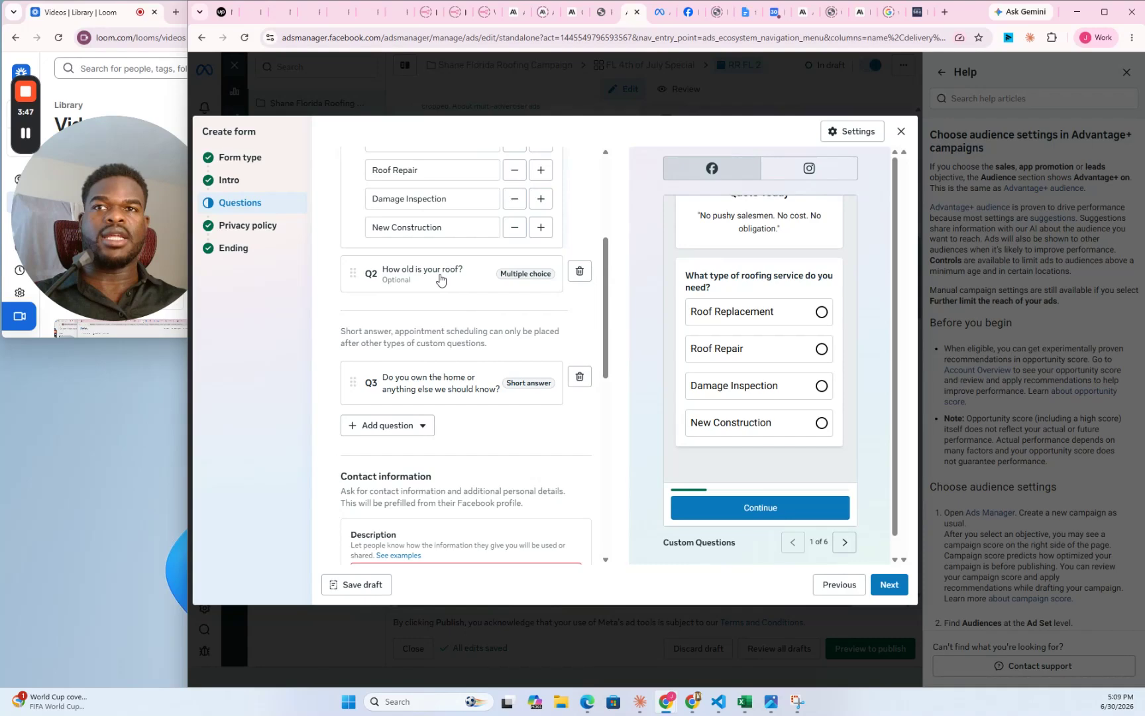
click(440, 279)
scroll(481, 254, up, 2)
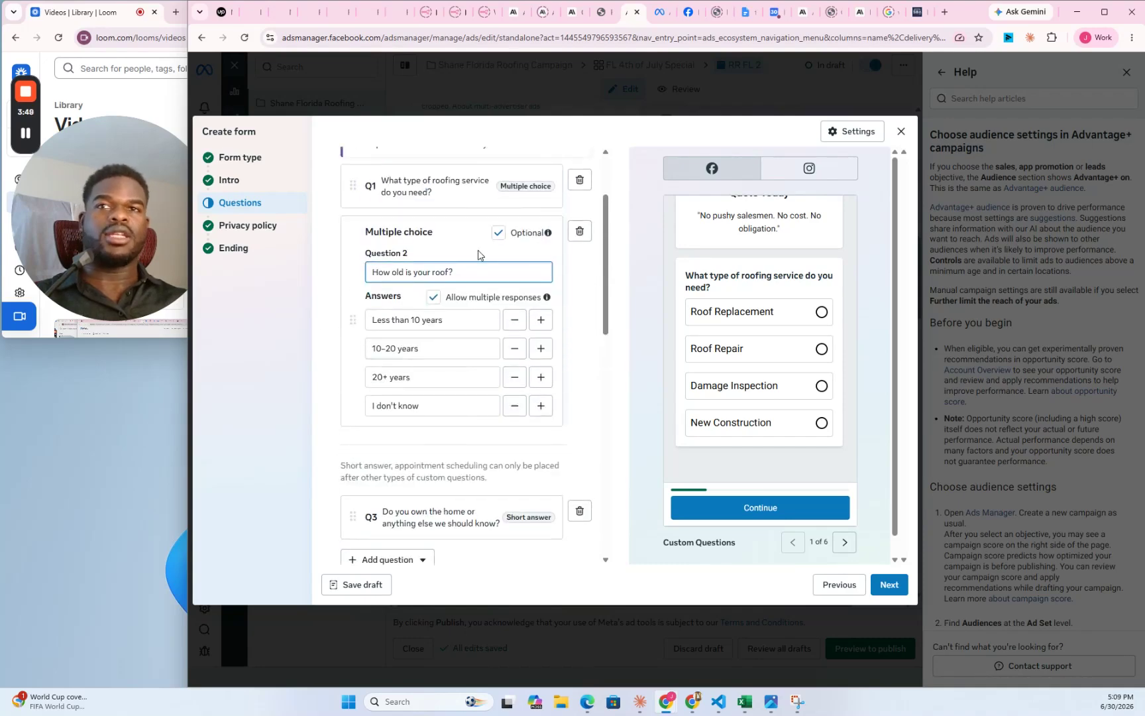
scroll(462, 290, down, 3)
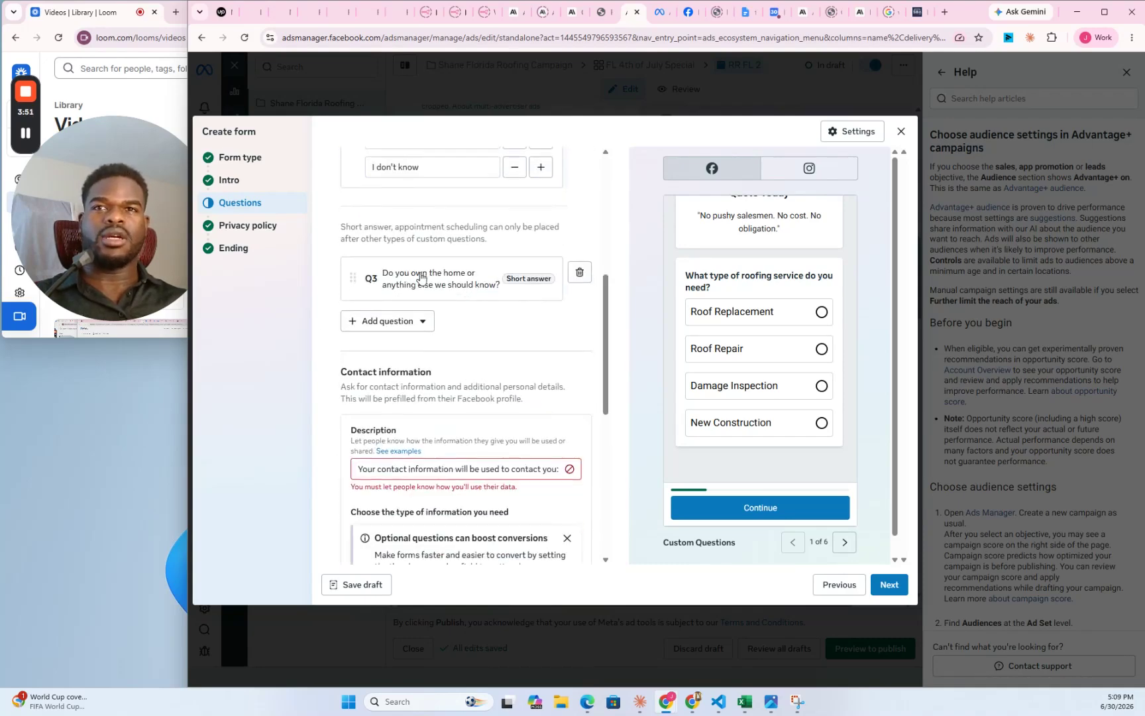
click(441, 278)
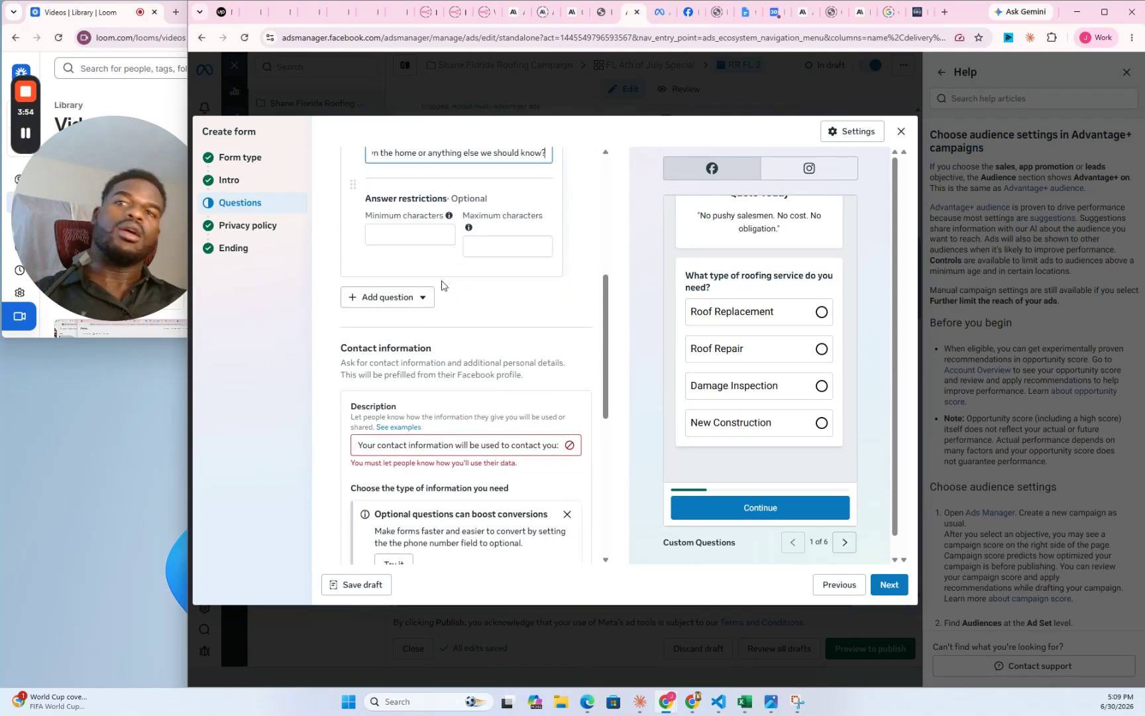
- Review the short-answer question's restrictions and the form's contact information fields
scroll(444, 292, down, 3)
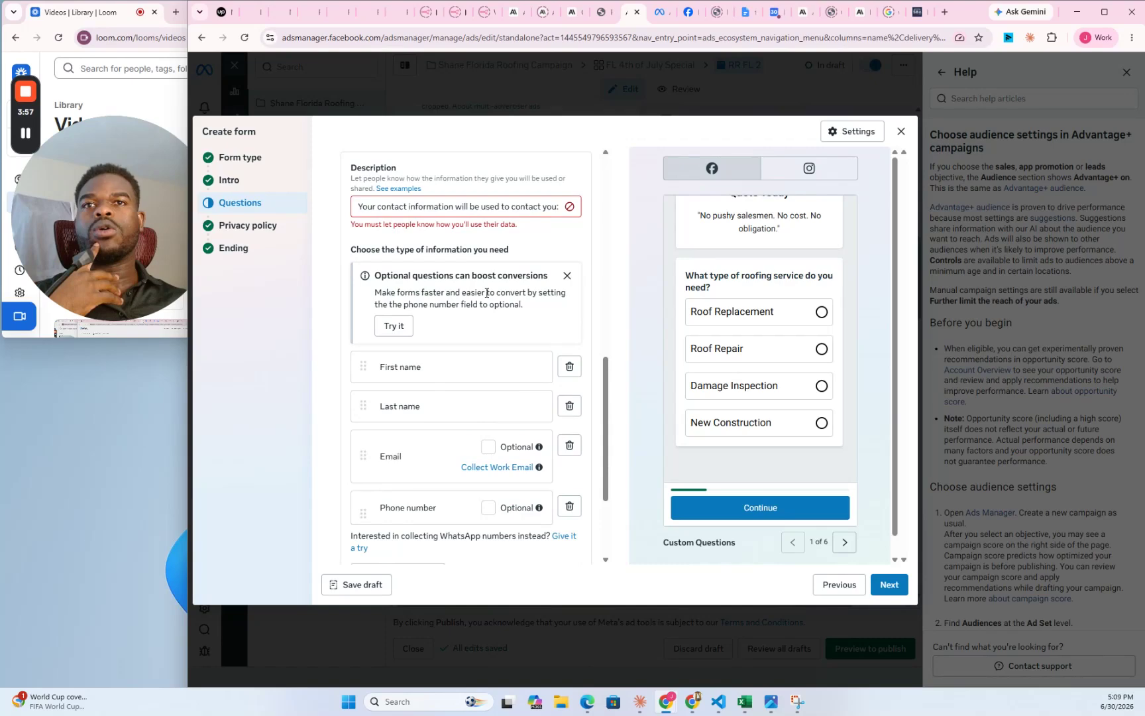
scroll(487, 293, up, 4)
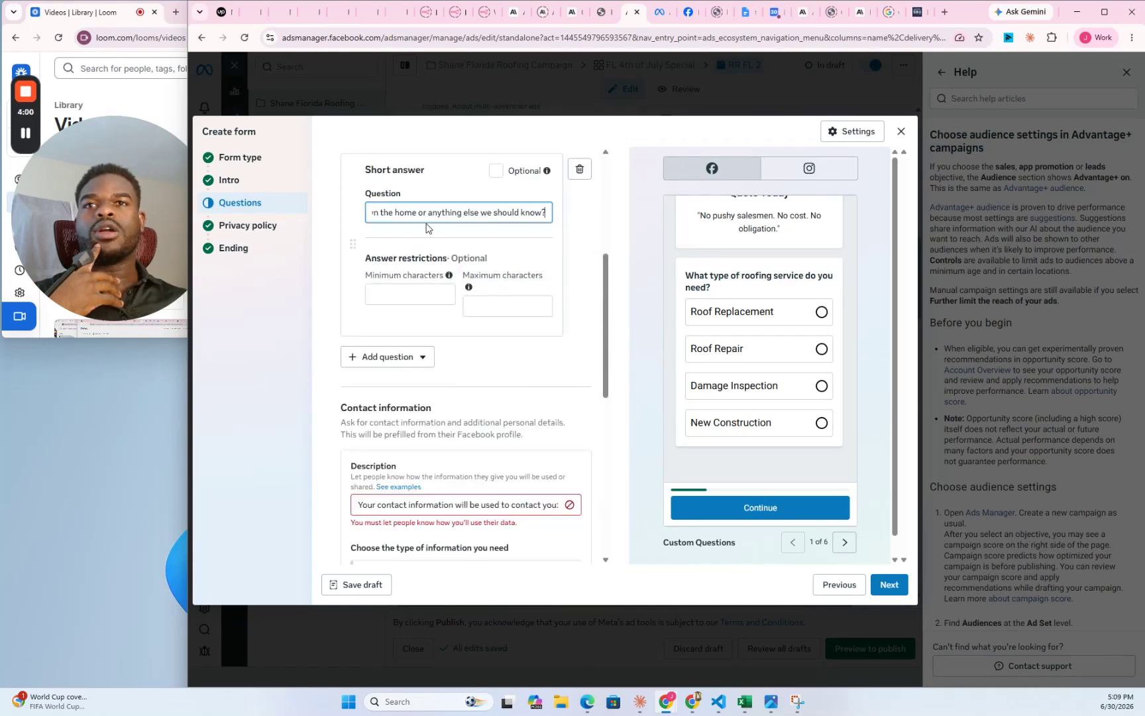
scroll(550, 354, down, 3)
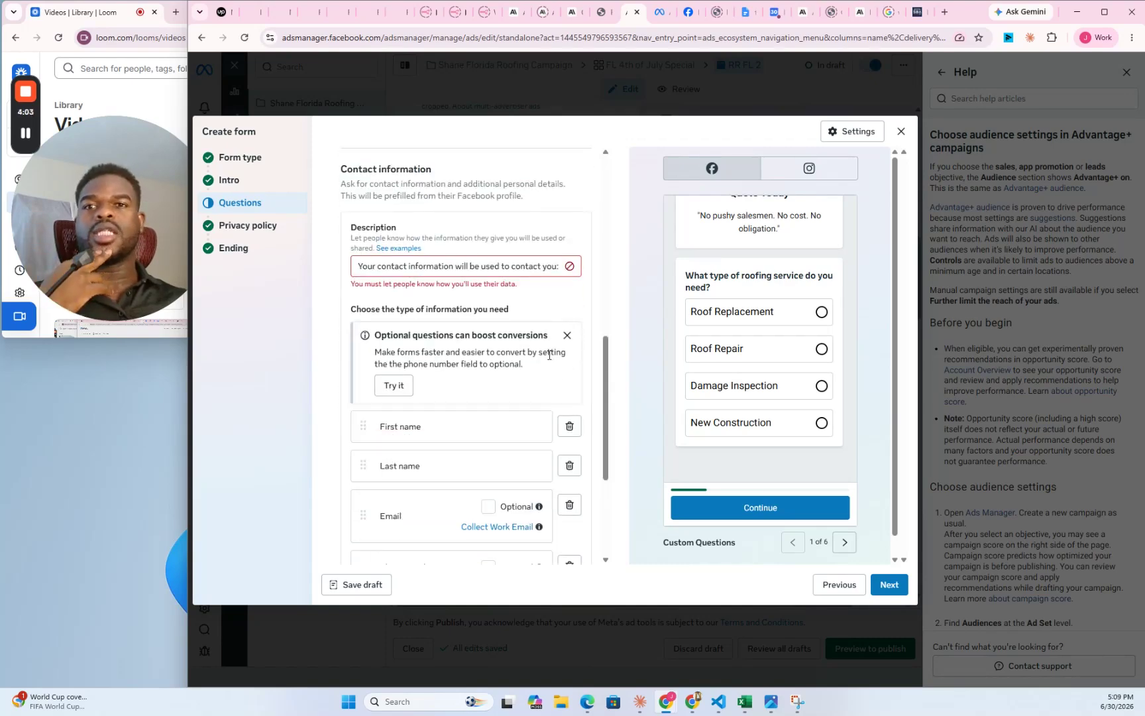
scroll(549, 355, down, 3)
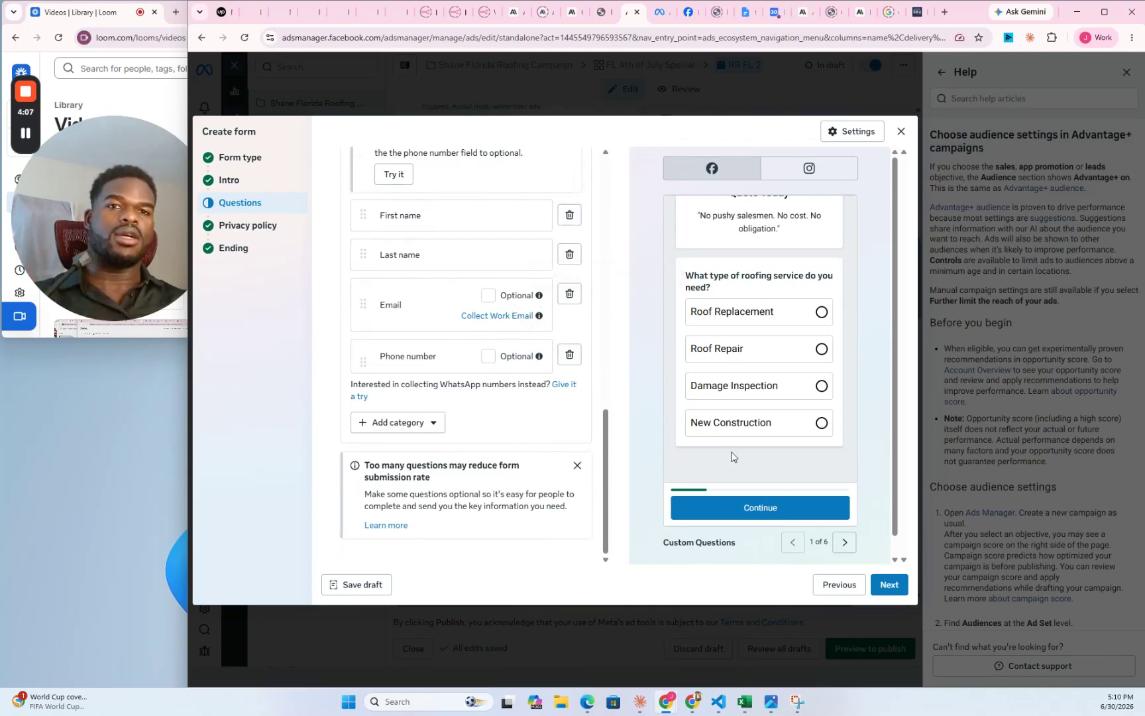
- Examine the form's privacy policy link and link text, checking the ending page in between
click(252, 226)
click(252, 247)
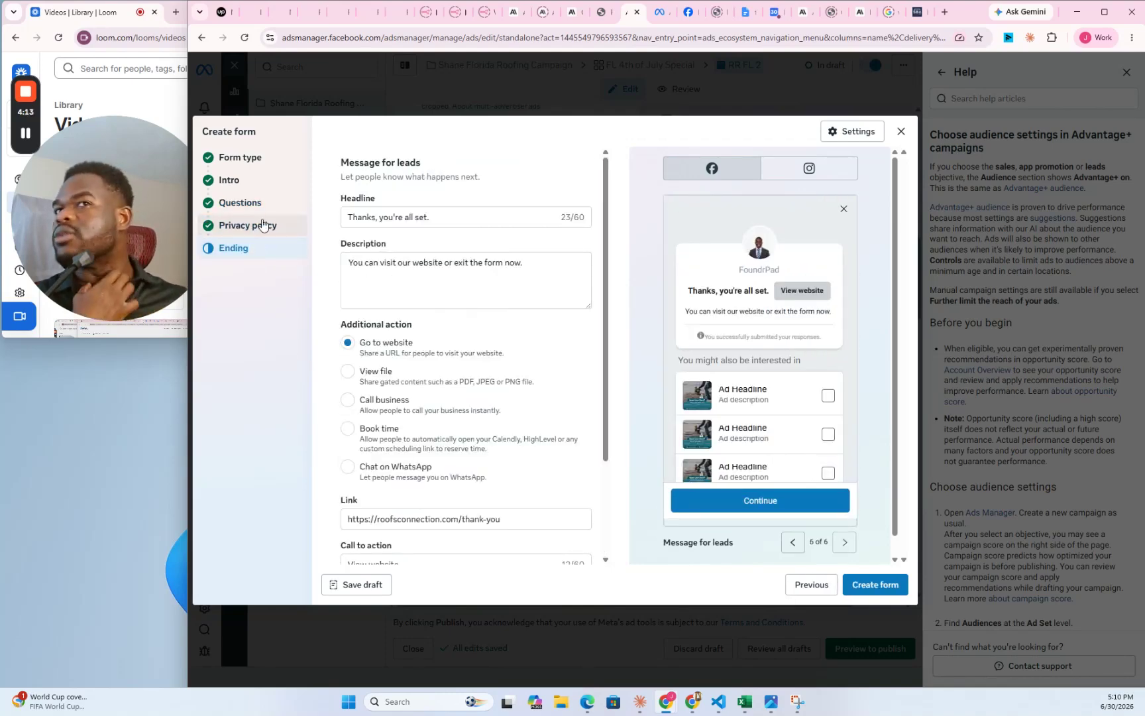
click(264, 225)
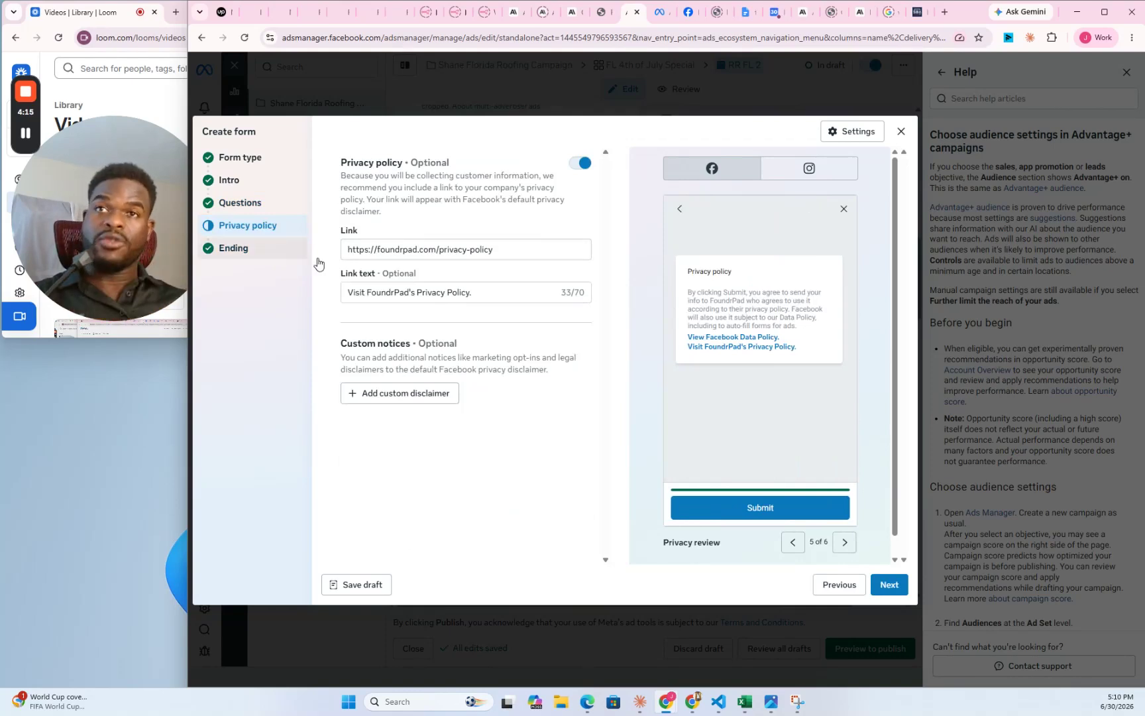
- Create the instant form from its ending page and dismiss the offer to enable lead quality options
click(263, 248)
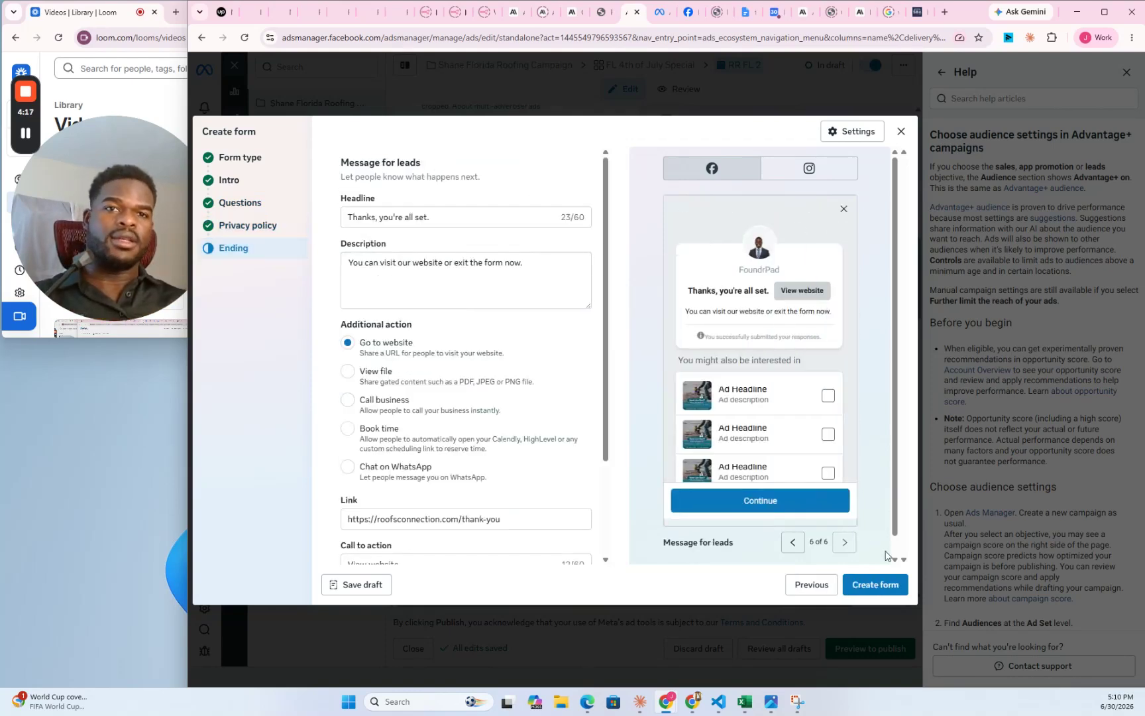
click(888, 587)
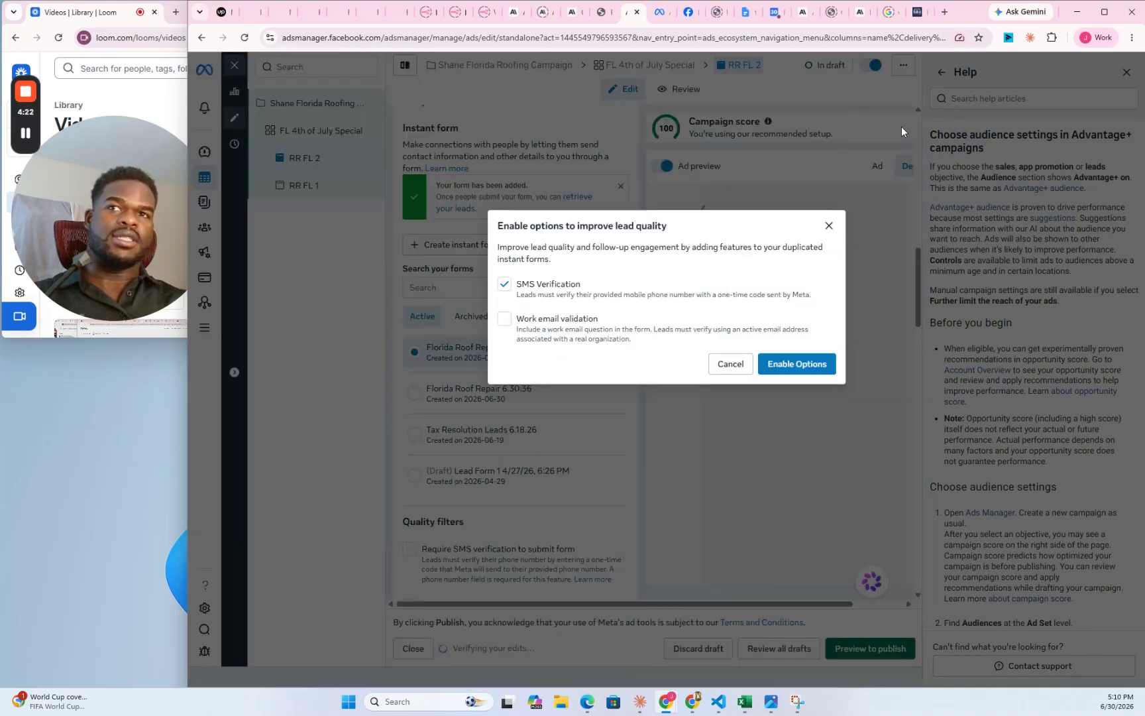
click(829, 226)
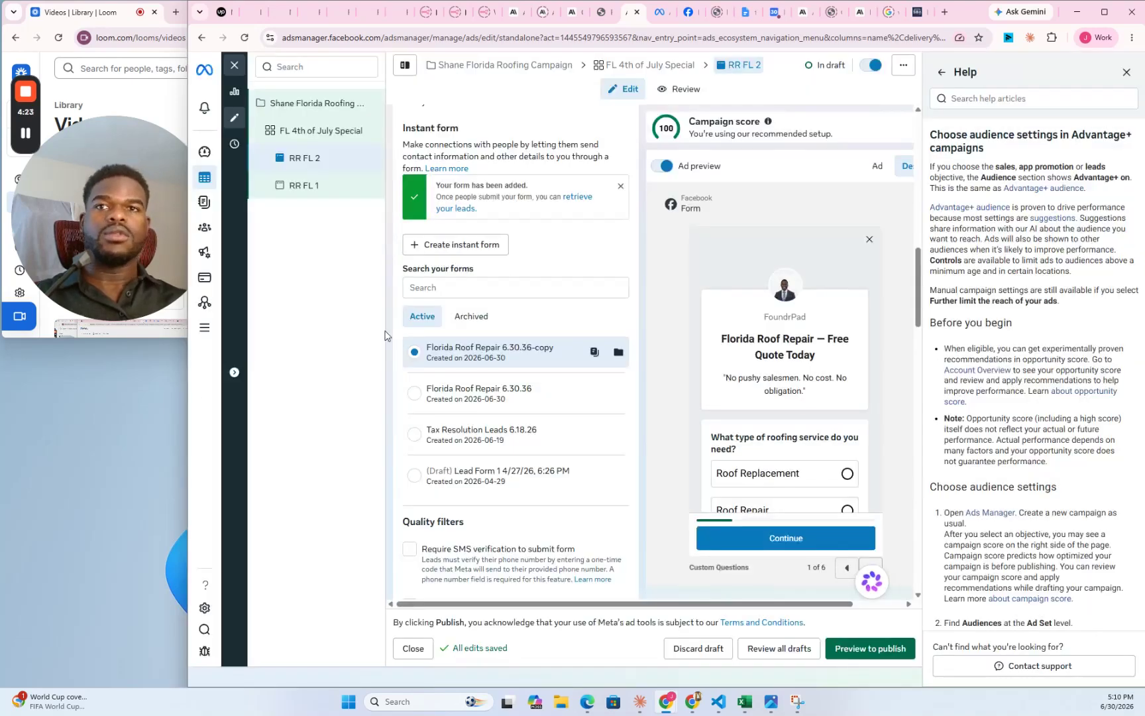
- Look over the quality filters, lead delivery and follow-up channels, and toggle the ad preview off and on to view the form's first question
scroll(523, 362, down, 4)
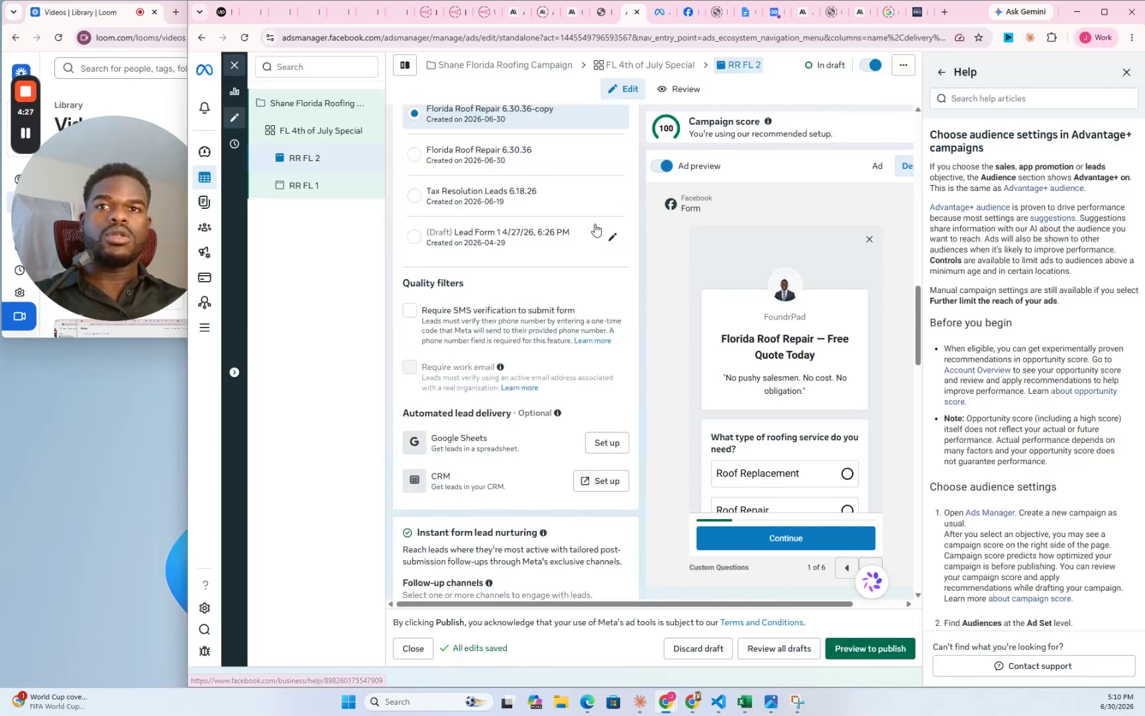
scroll(524, 287, down, 5)
scroll(521, 287, down, 4)
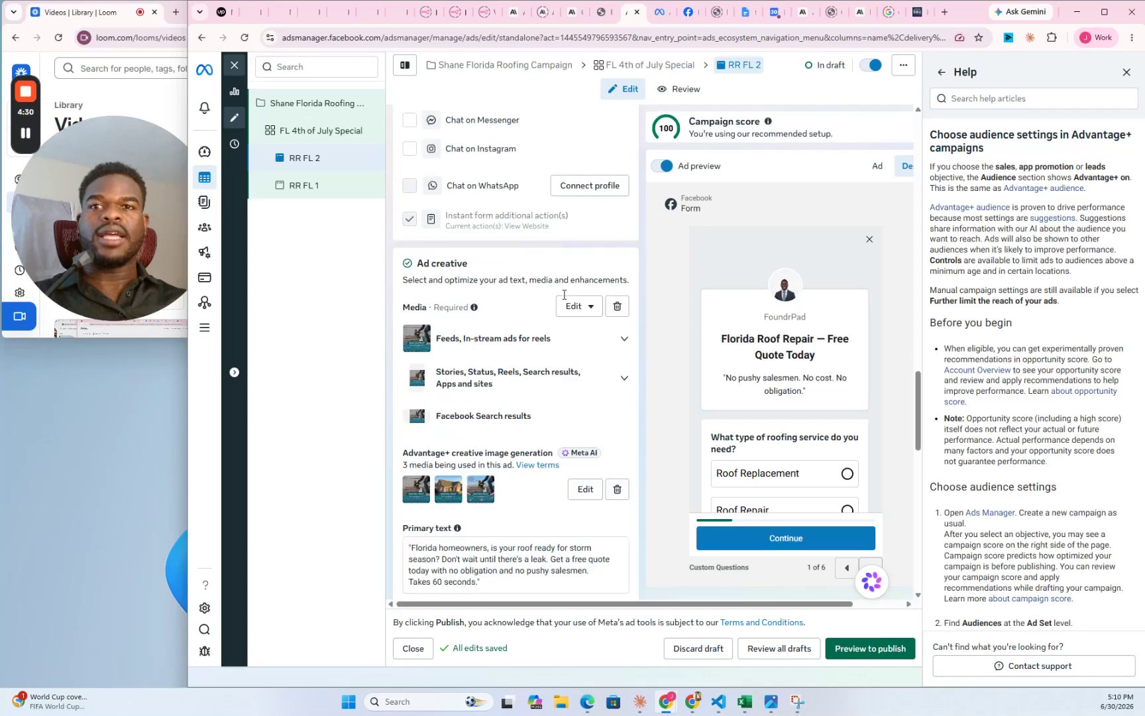
click(663, 166)
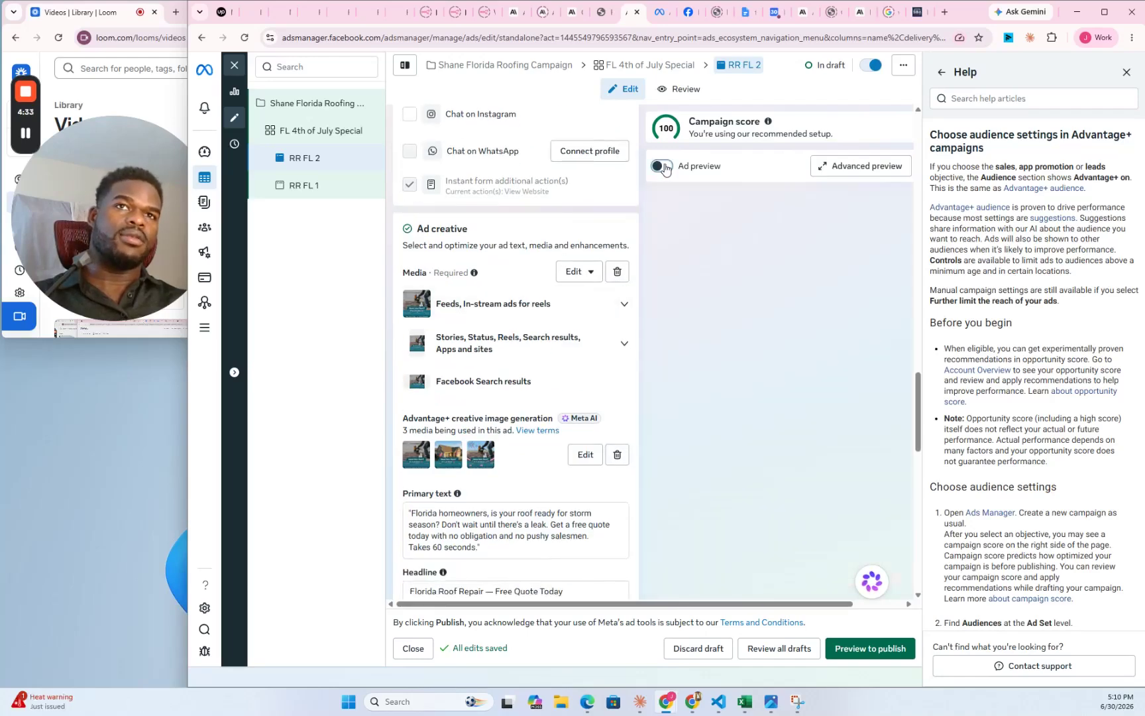
click(663, 167)
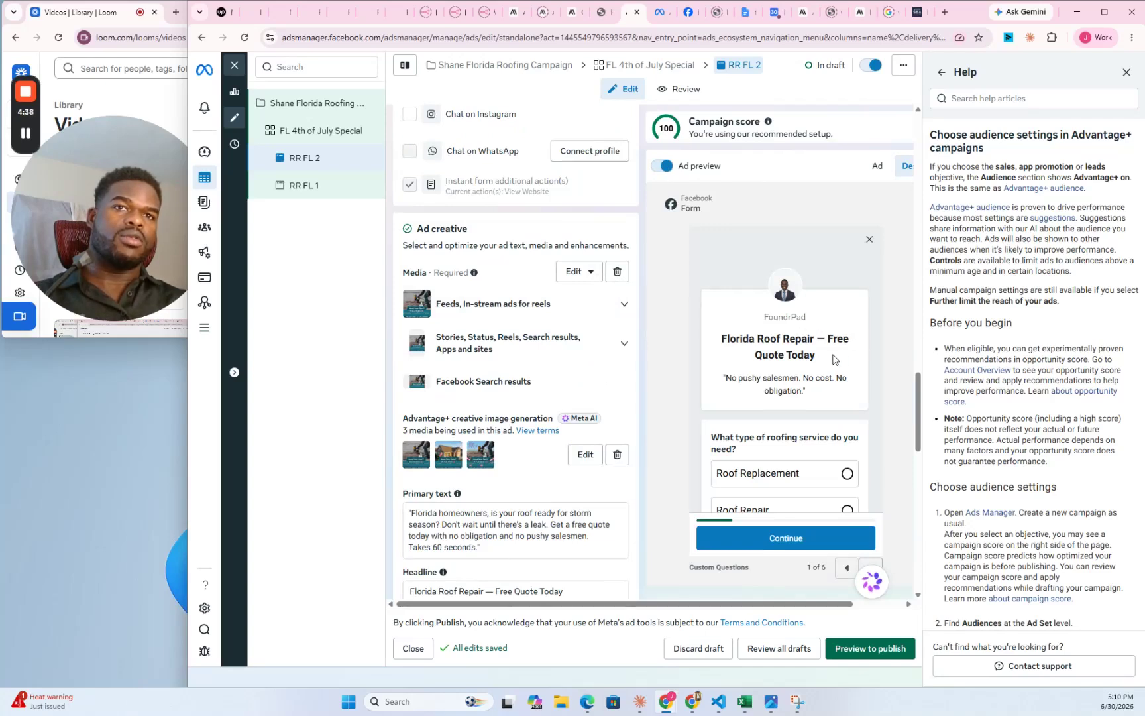
scroll(793, 356, down, 2)
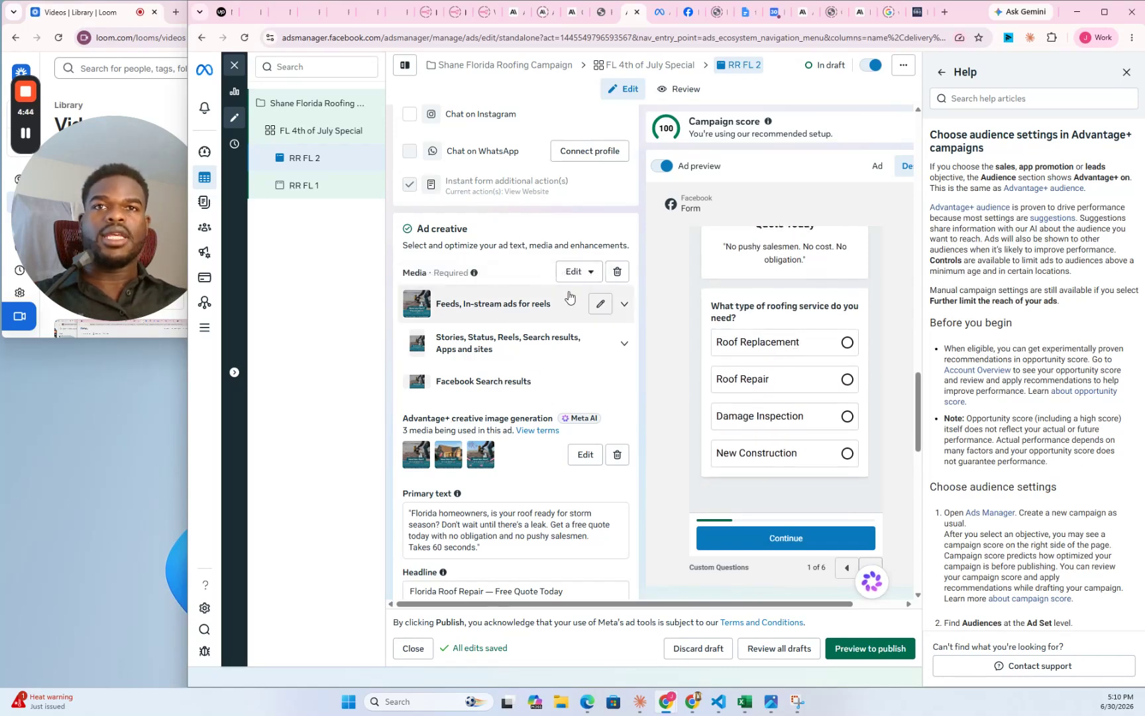
- Examine the ad creative's feed placements, headline and primary text
click(488, 307)
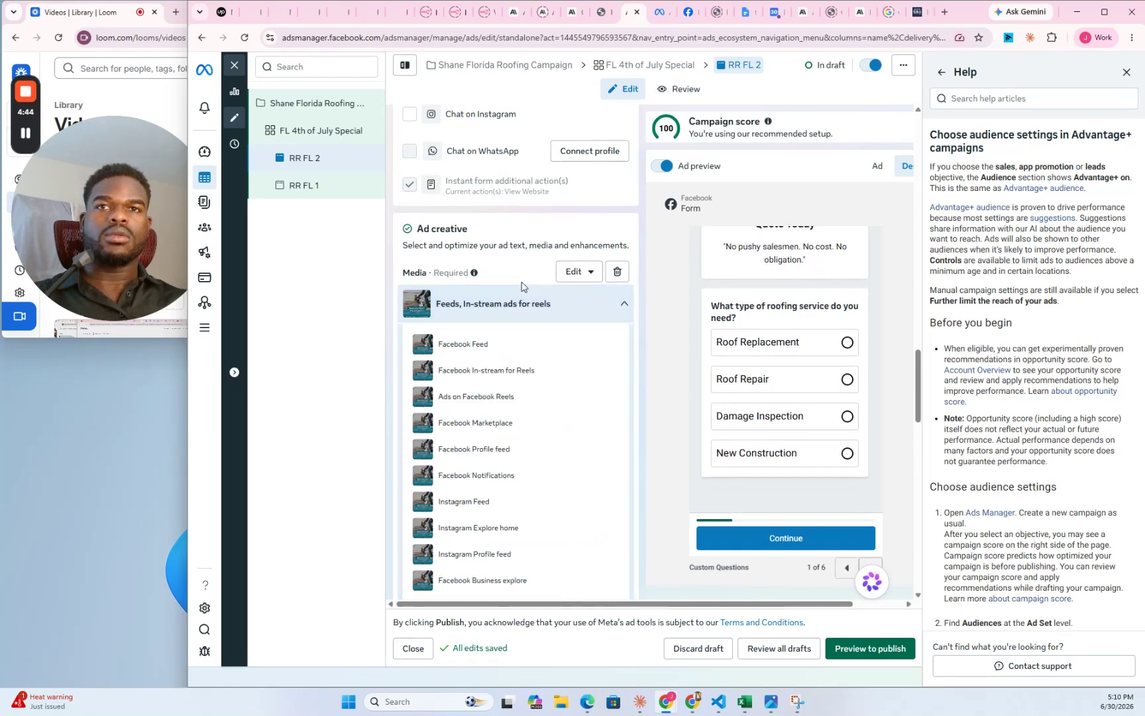
click(503, 303)
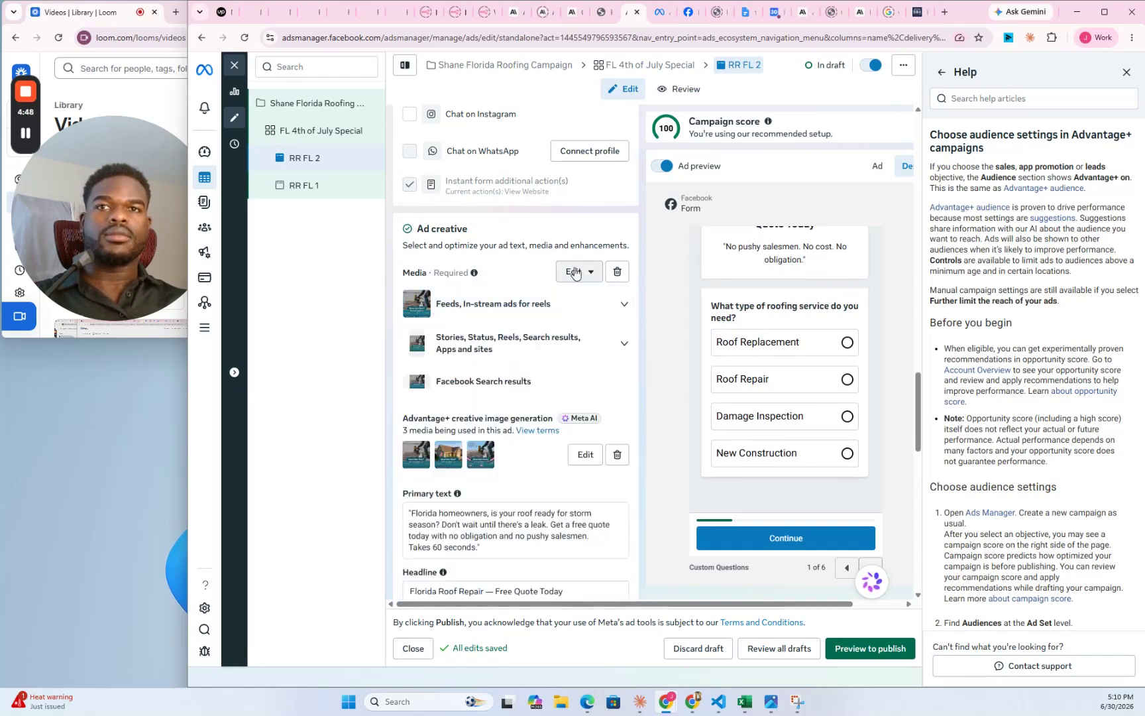
scroll(516, 368, down, 3)
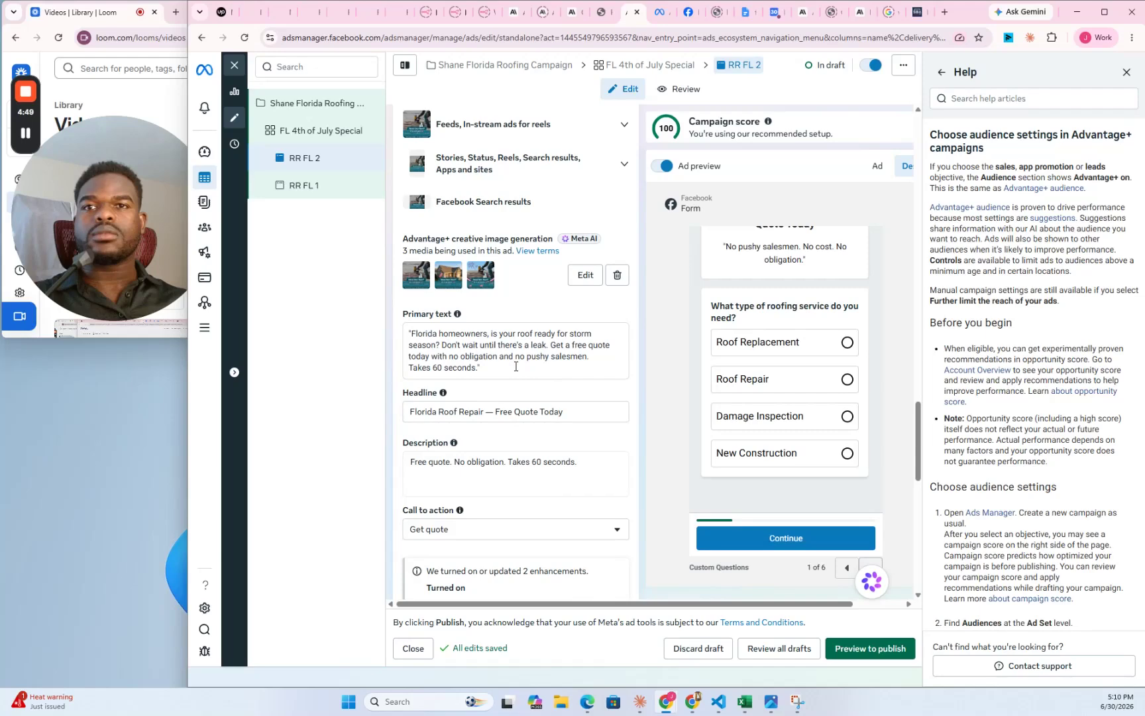
scroll(533, 358, down, 2)
click(514, 294)
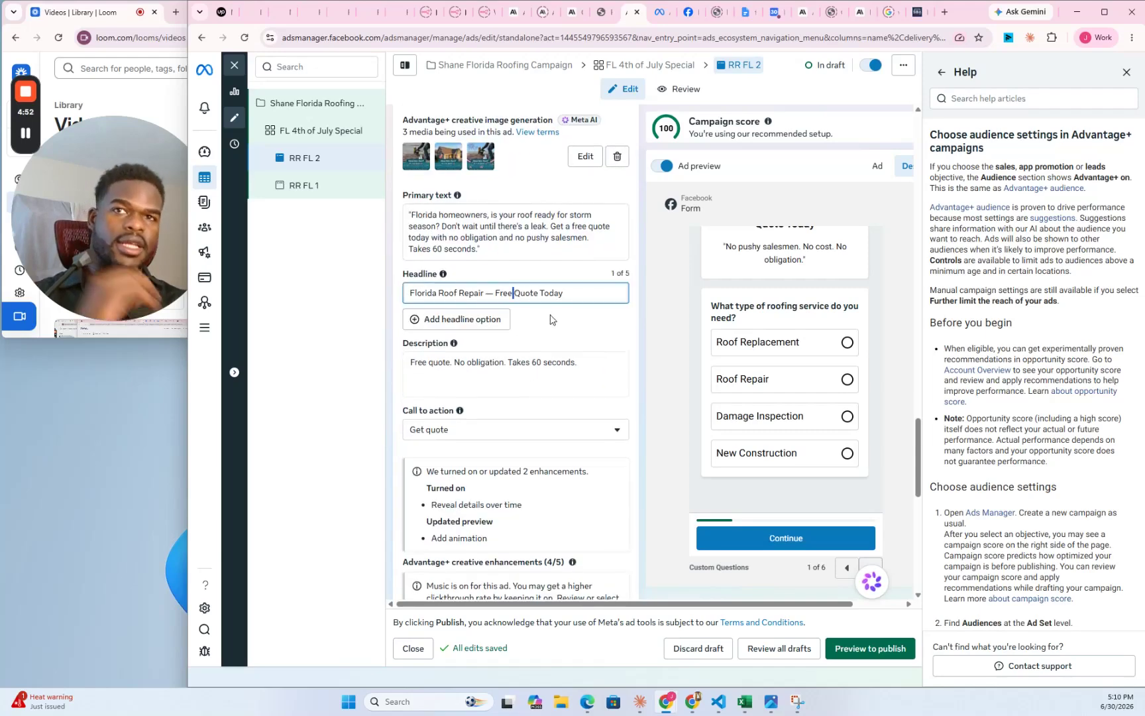
scroll(503, 302, up, 2)
scroll(504, 302, up, 1)
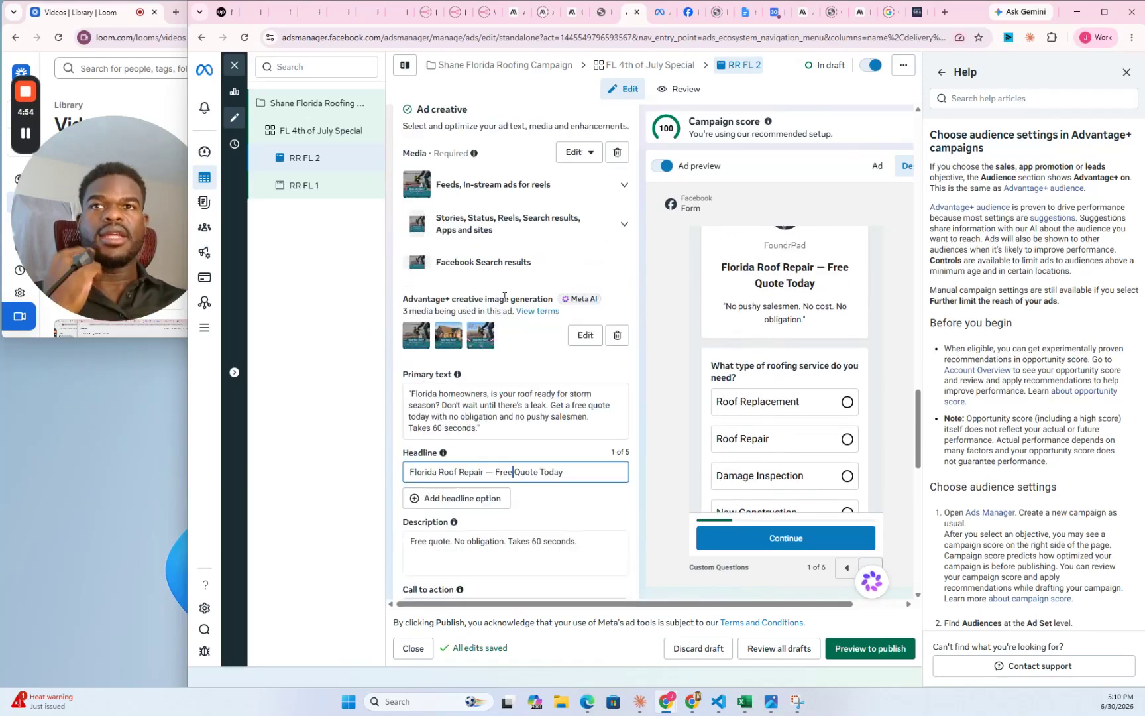
click(504, 420)
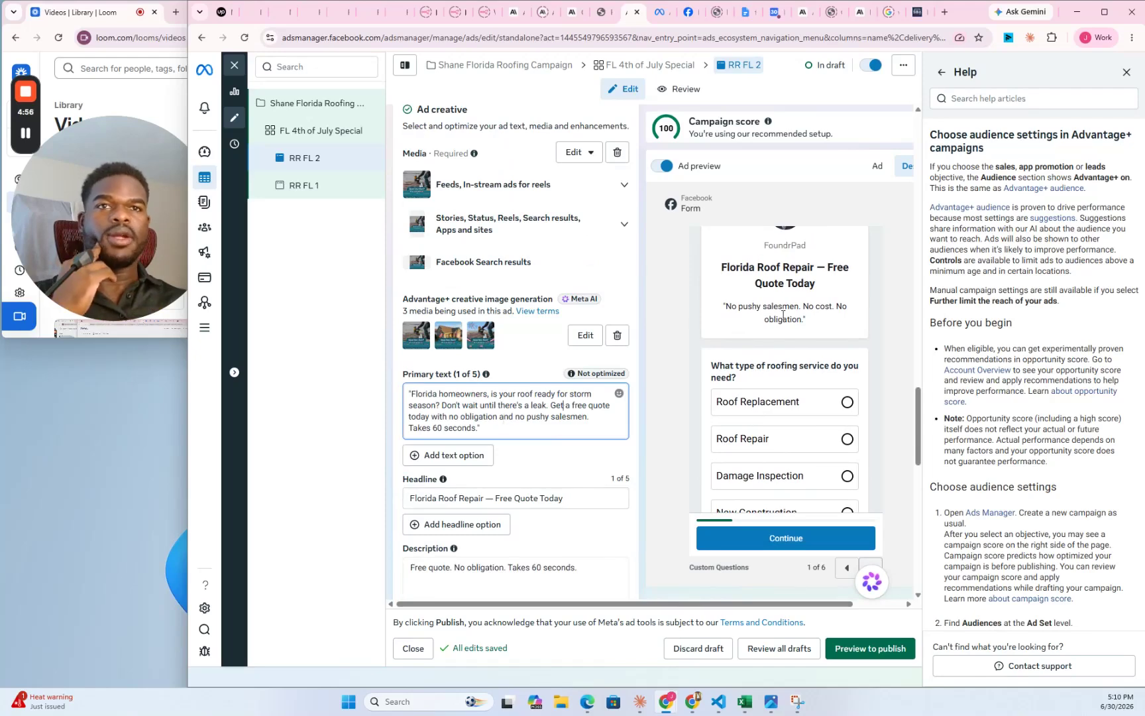
- Review the form preview, the creative enhancements and the storm season wording in the primary text
scroll(783, 298, up, 1)
scroll(819, 368, down, 2)
scroll(819, 365, up, 3)
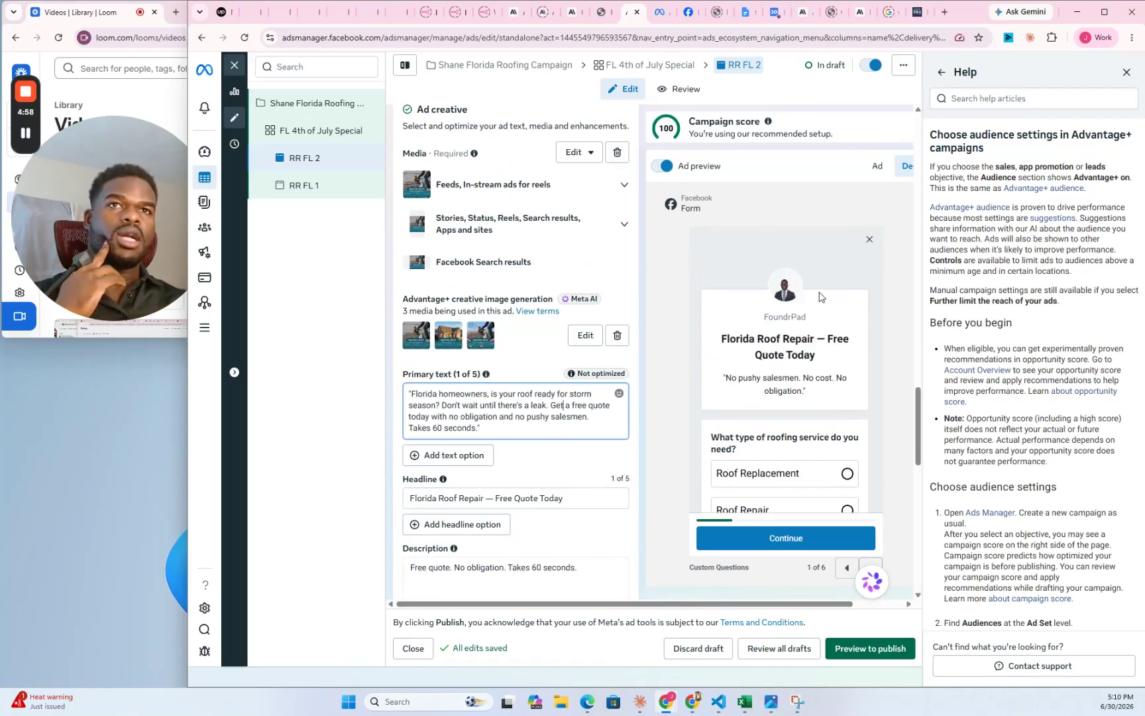
scroll(769, 457, down, 10)
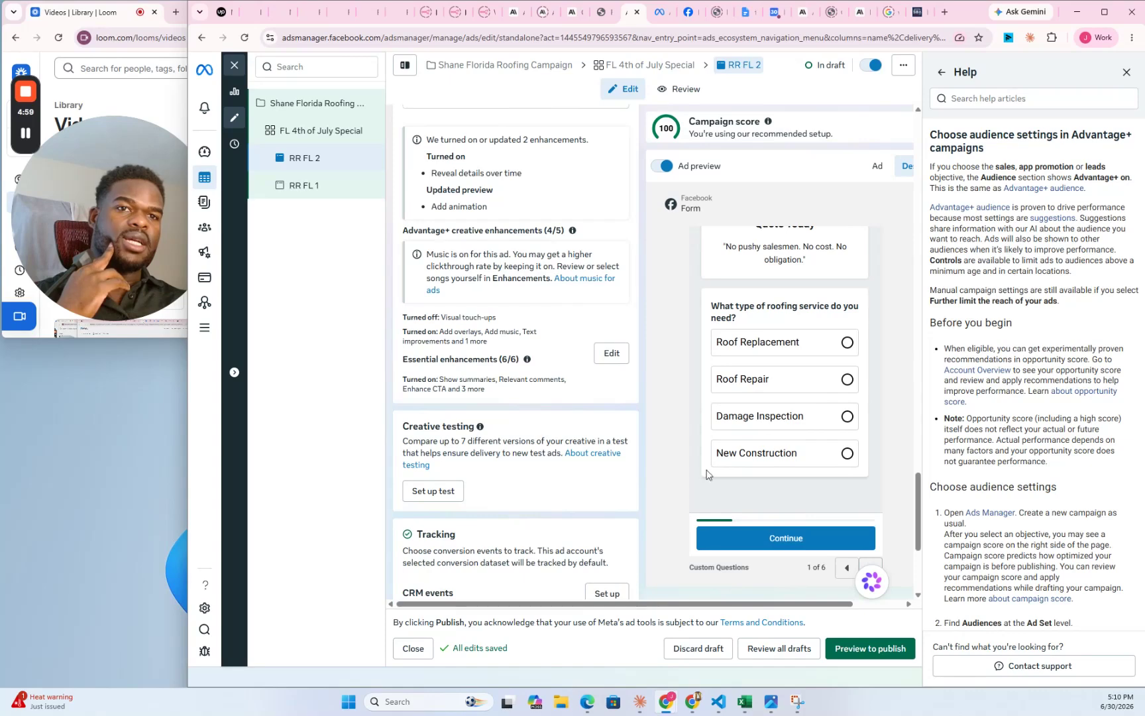
scroll(560, 411, up, 3)
scroll(530, 371, up, 3)
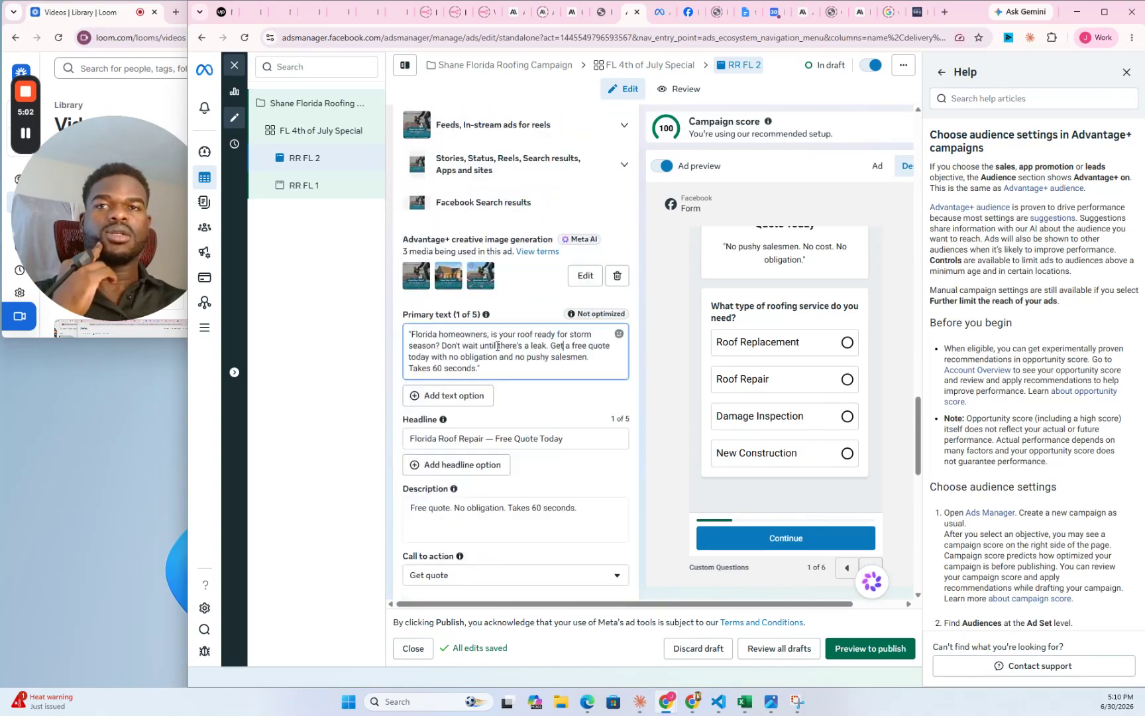
scroll(534, 257, up, 4)
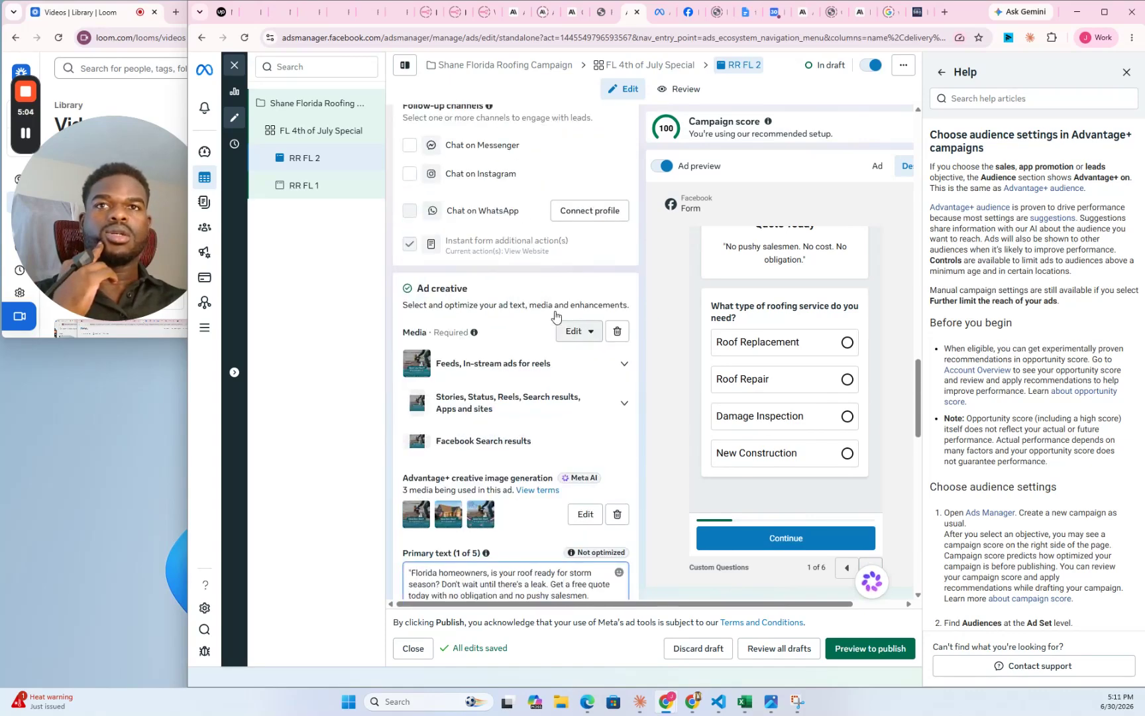
scroll(540, 378, down, 3)
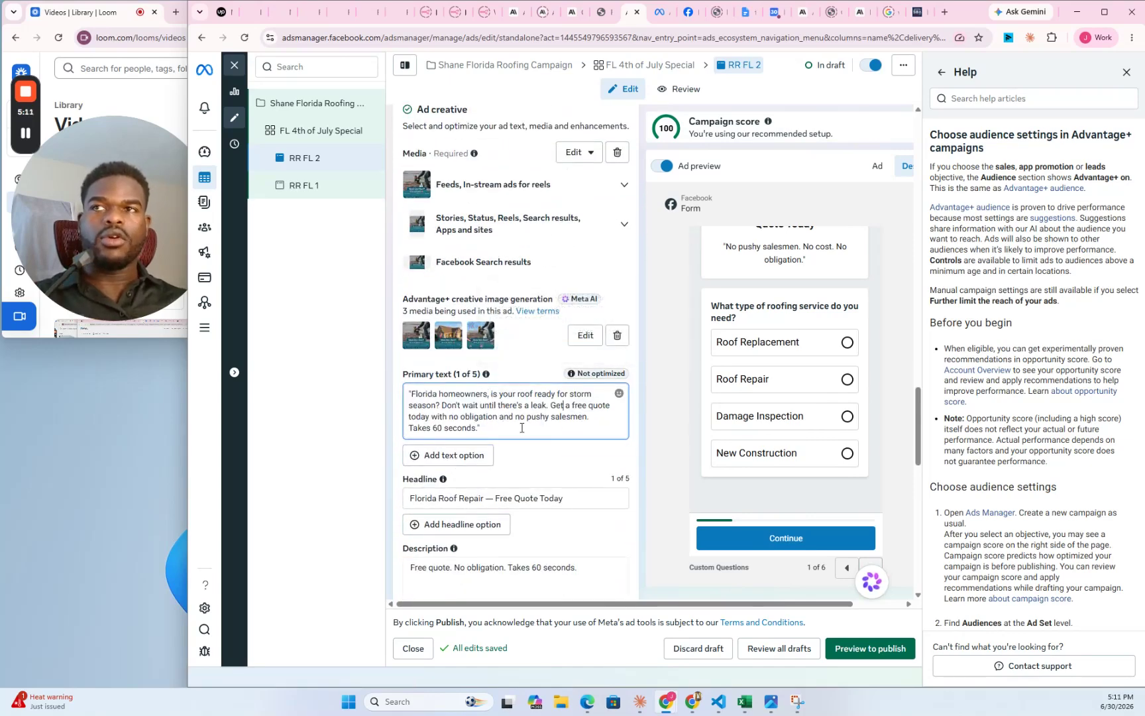
drag(506, 396, 592, 397)
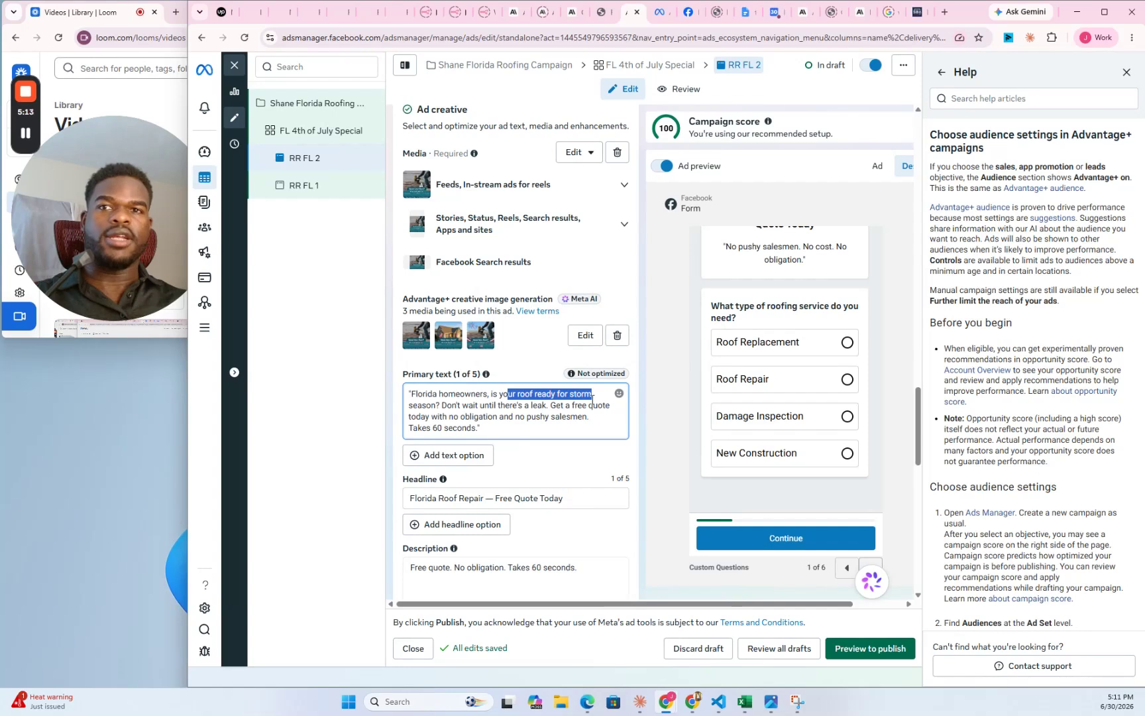
click(482, 415)
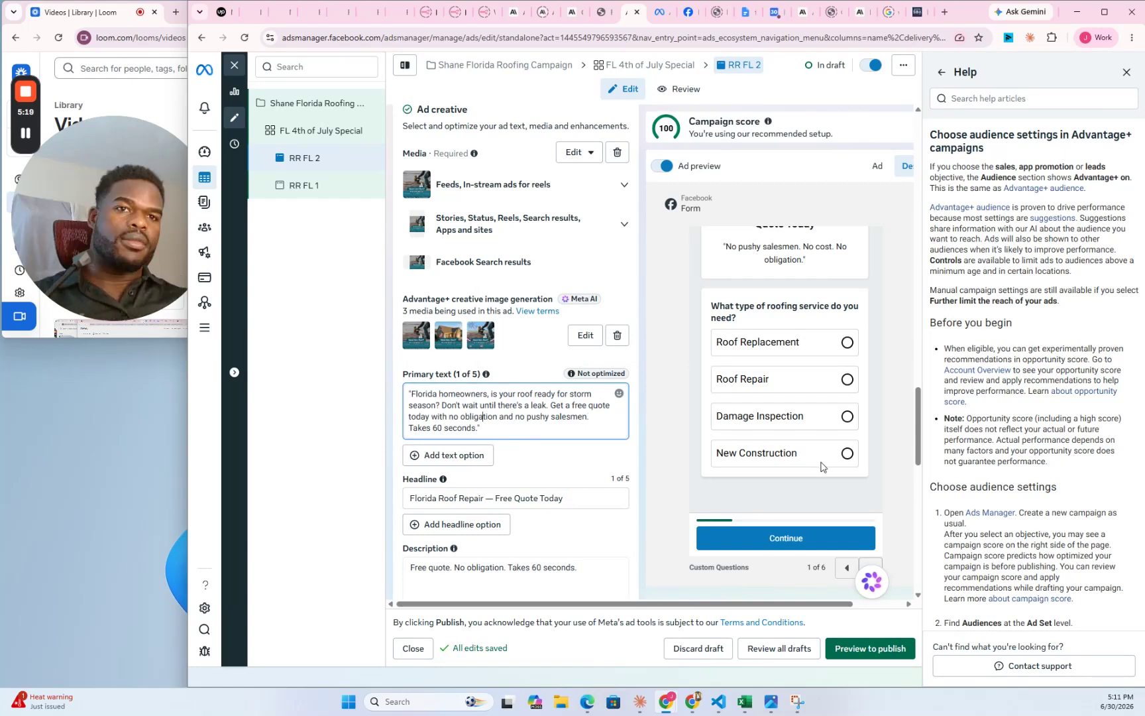
- Check the destination preview, return to the ad preview and inspect the primary text beside it
click(30, 136)
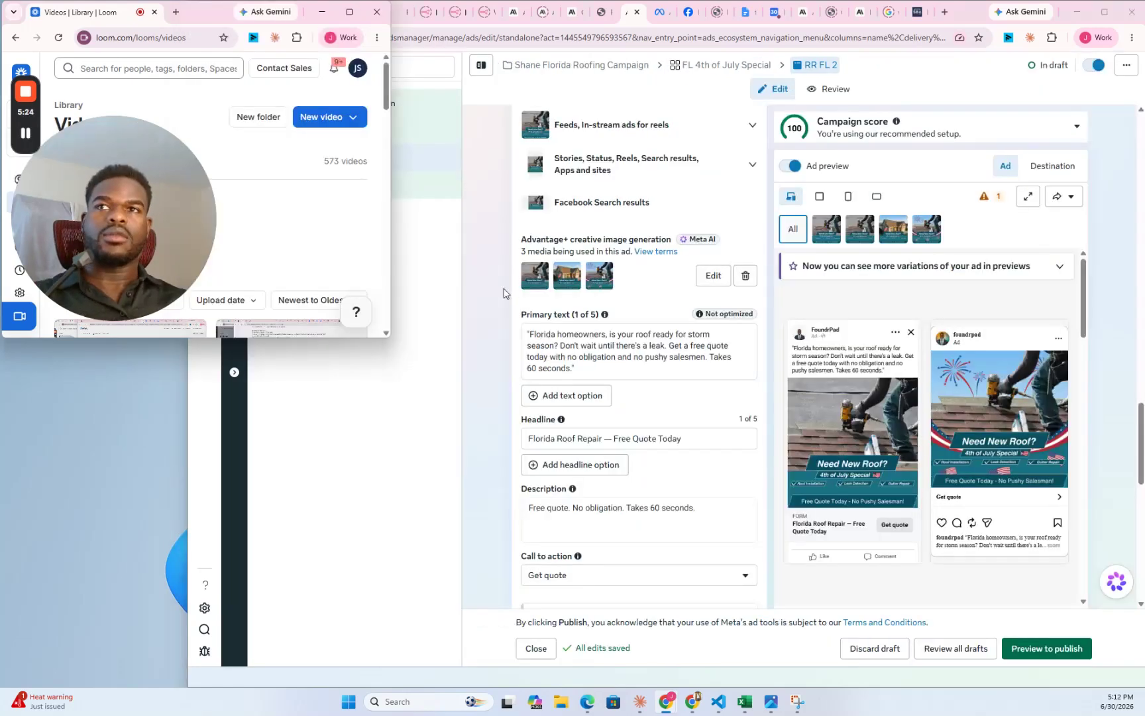
click(1044, 168)
click(1006, 166)
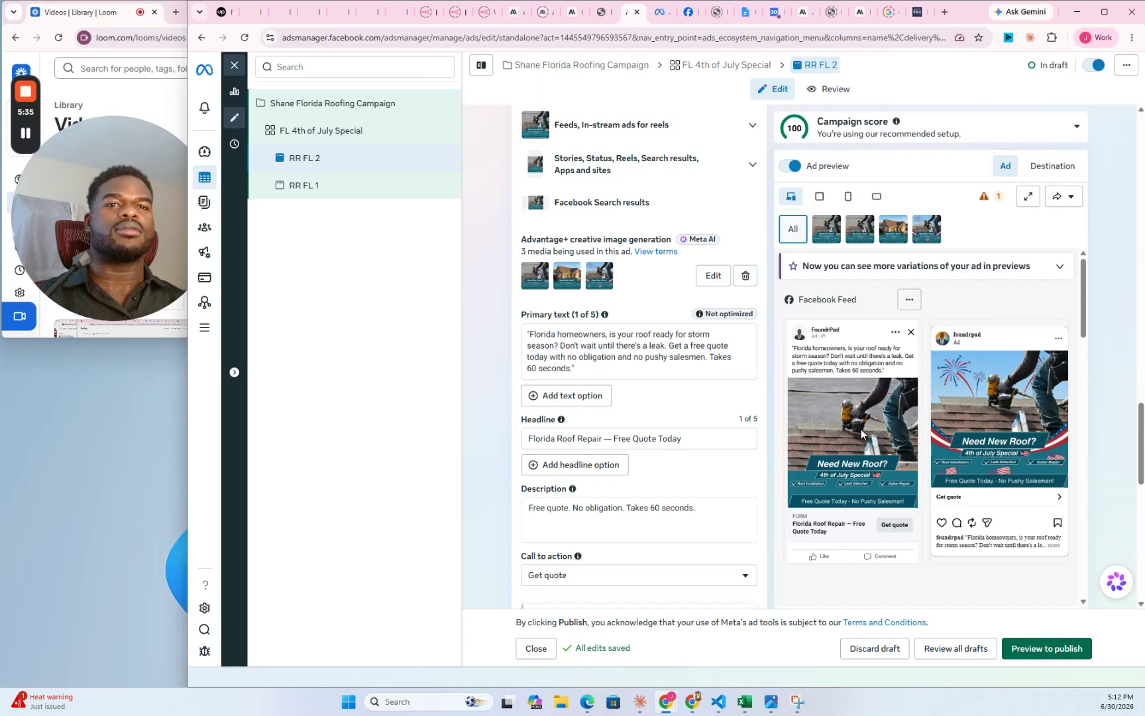
click(620, 357)
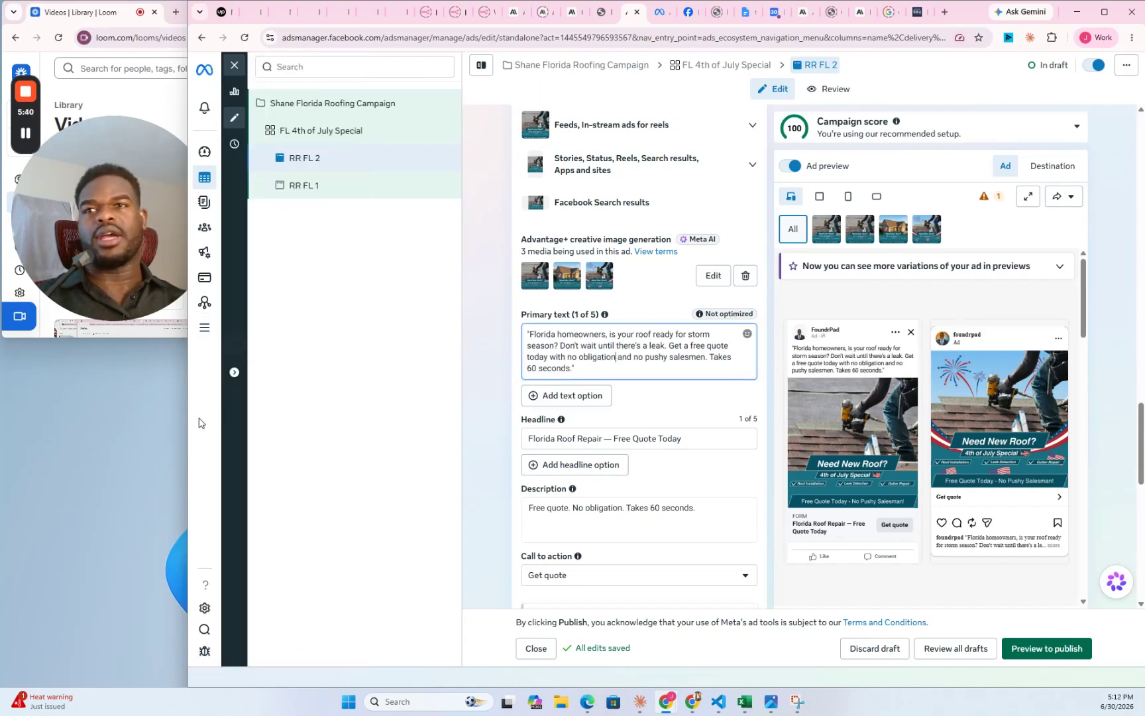
- Switch to Claude and copy the rephrased 4th of July roofing ad text, leaving out its surrounding quotation marks
click(234, 372)
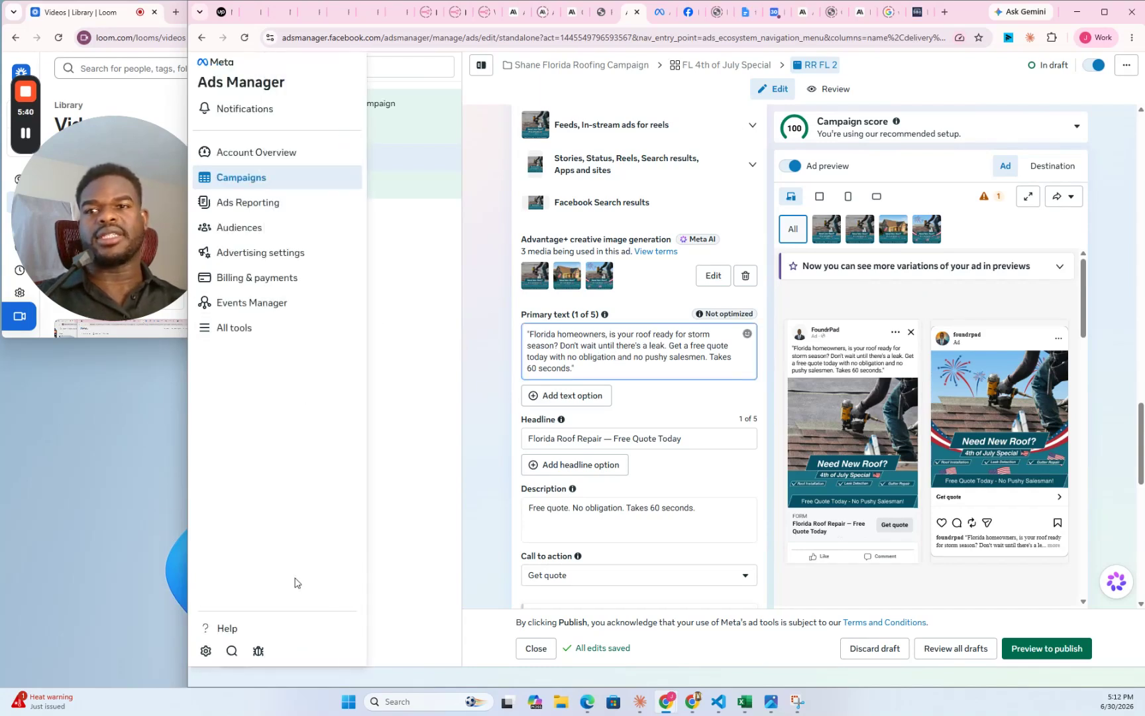
click(640, 704)
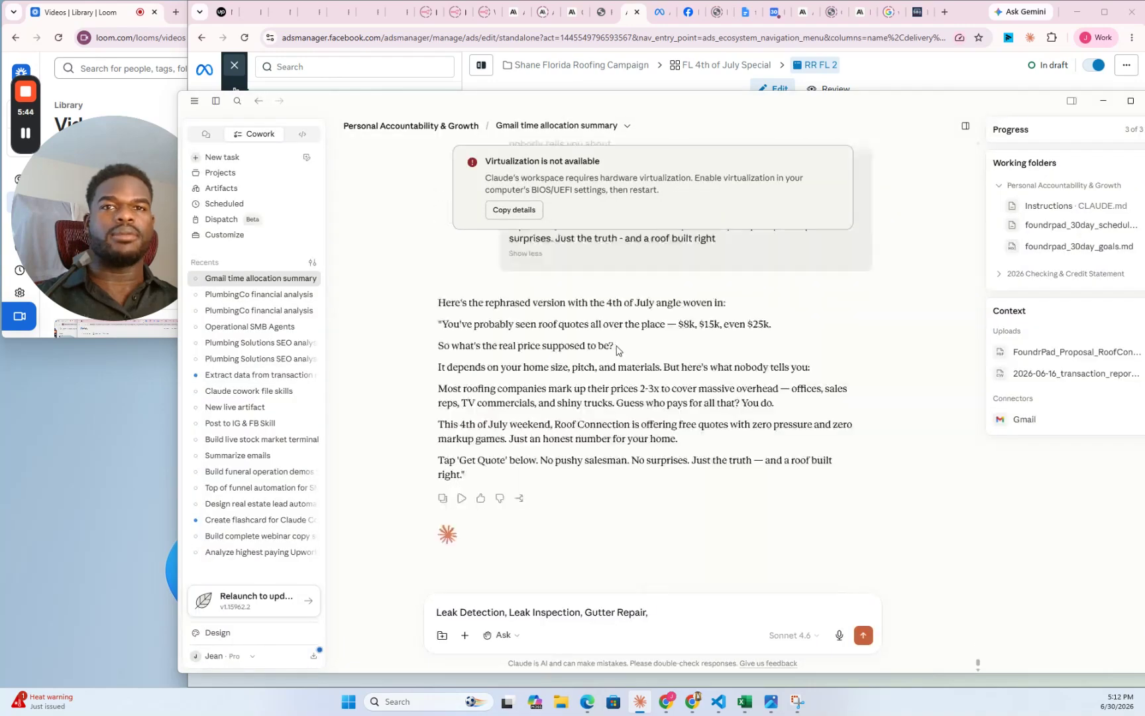
scroll(539, 330, up, 3)
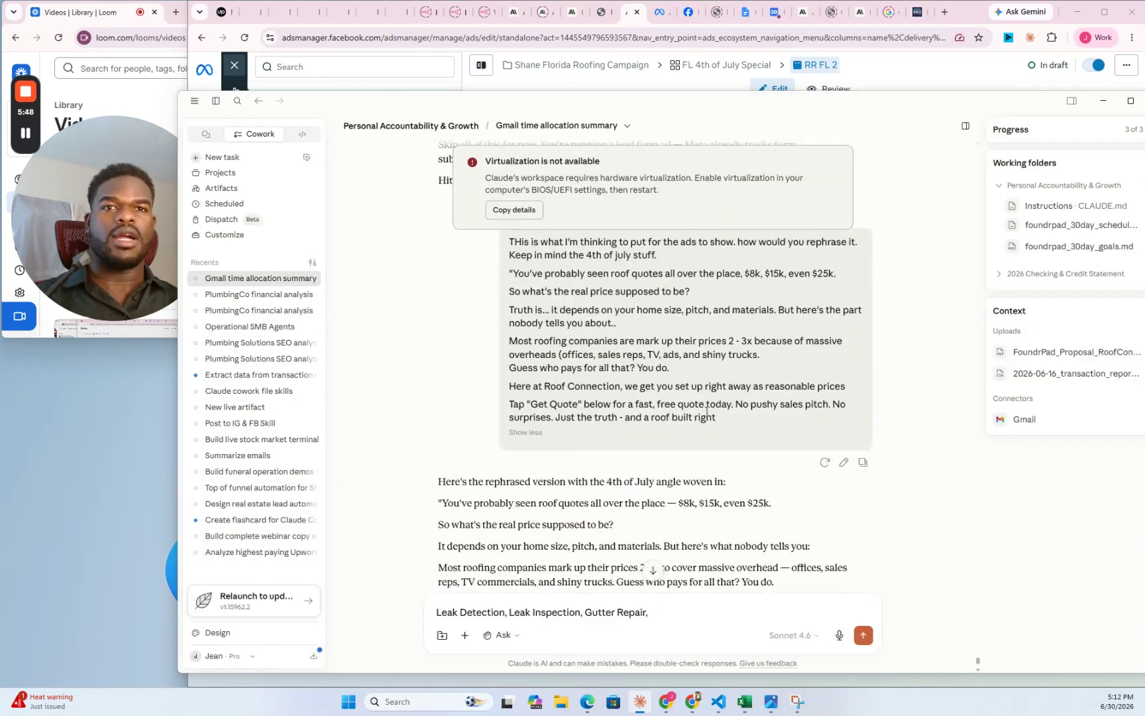
scroll(707, 411, down, 3)
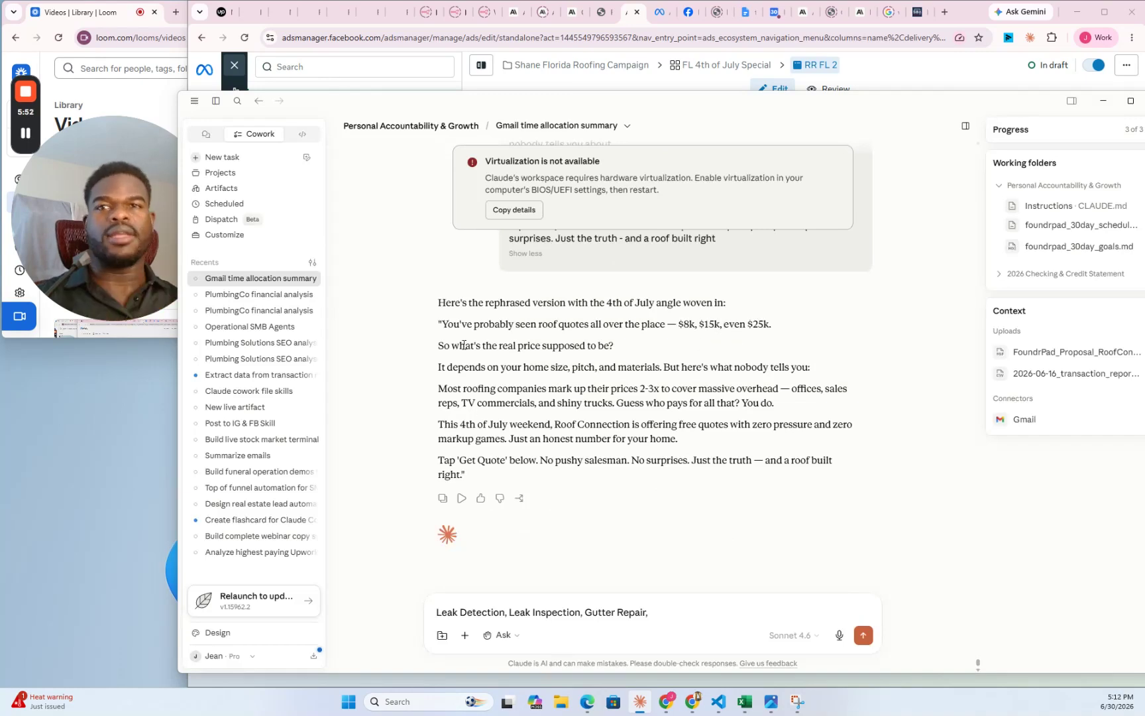
drag(446, 319, 460, 470)
key(ctrl+c)
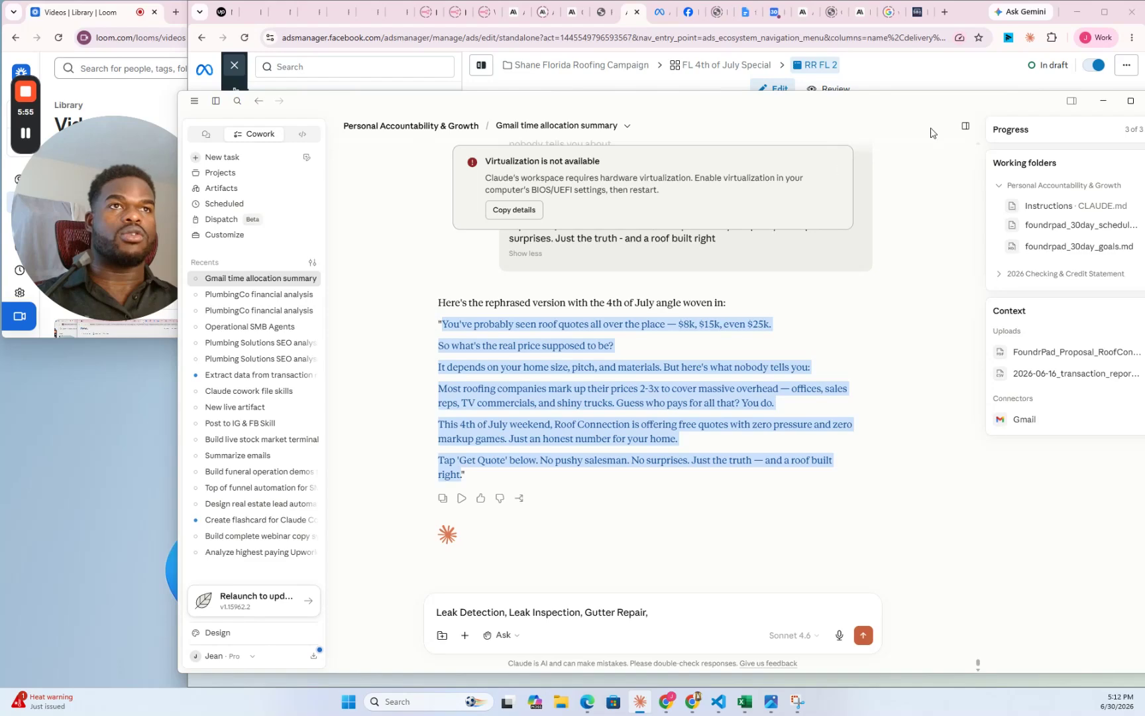
- Return to Ads Manager, replace the RR FL 2 primary text with the copied version, and add a blank line after its opening paragraph
click(1105, 102)
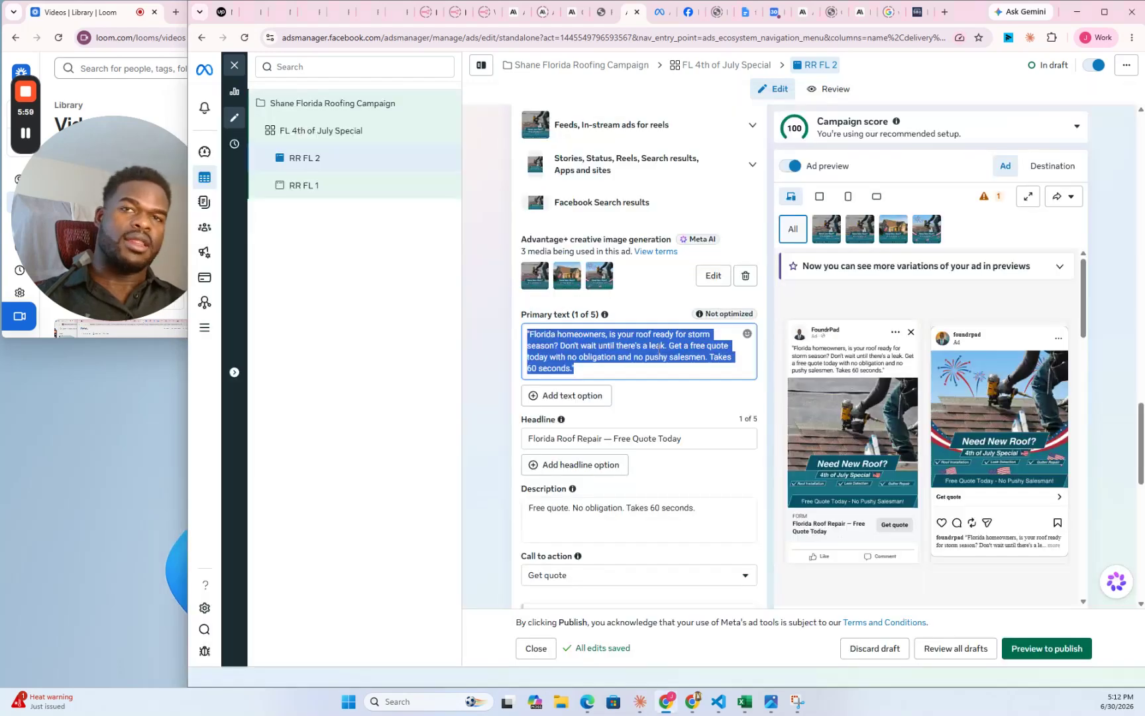
key(ctrl+v)
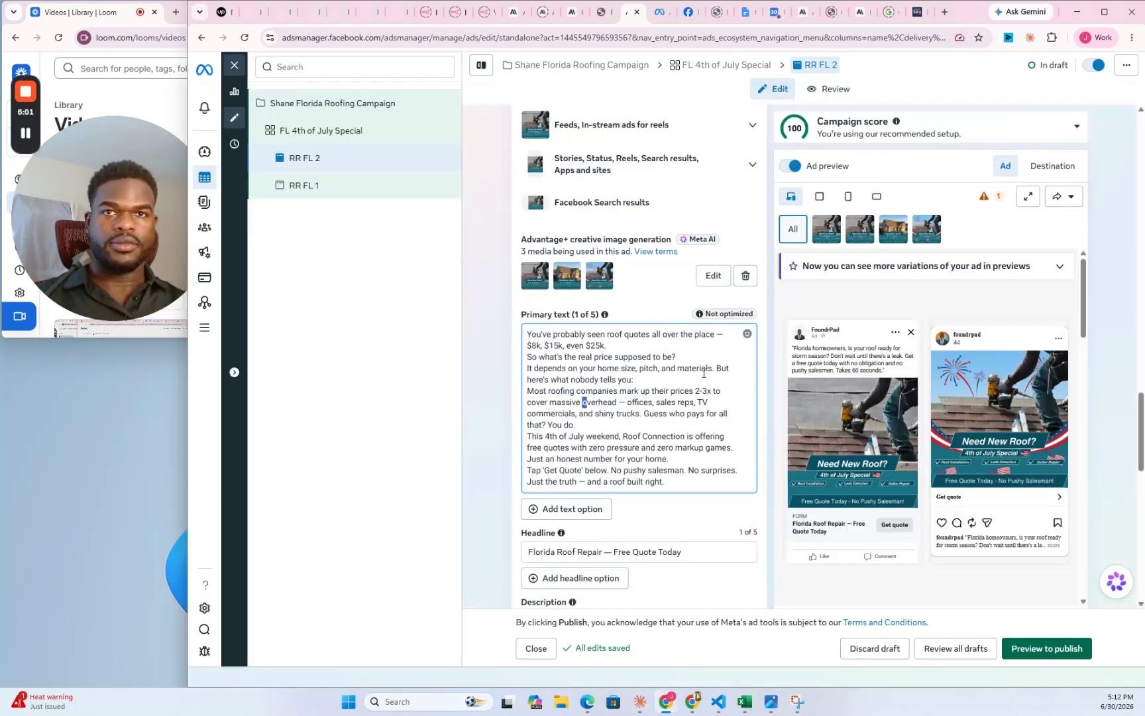
key(Return)
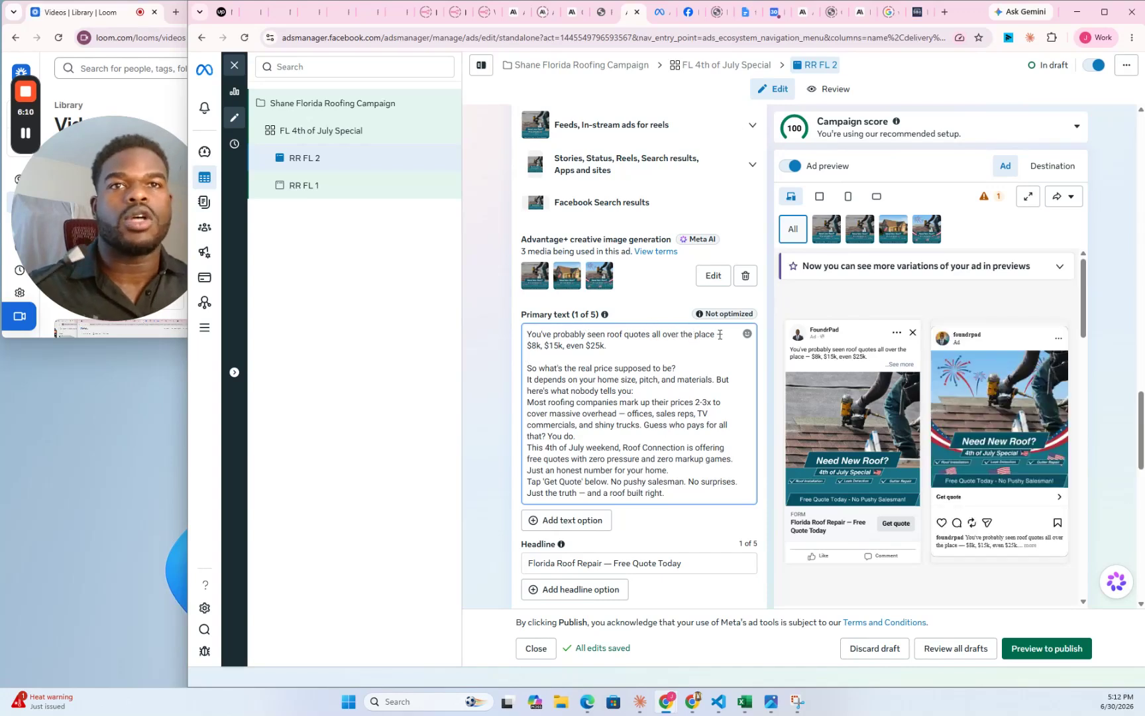
- Remove the dash before "$8k" in the primary text and add "This 4th of July we are doing a special" after "even $25k."
key(BackSpace)
key(BackSpace)
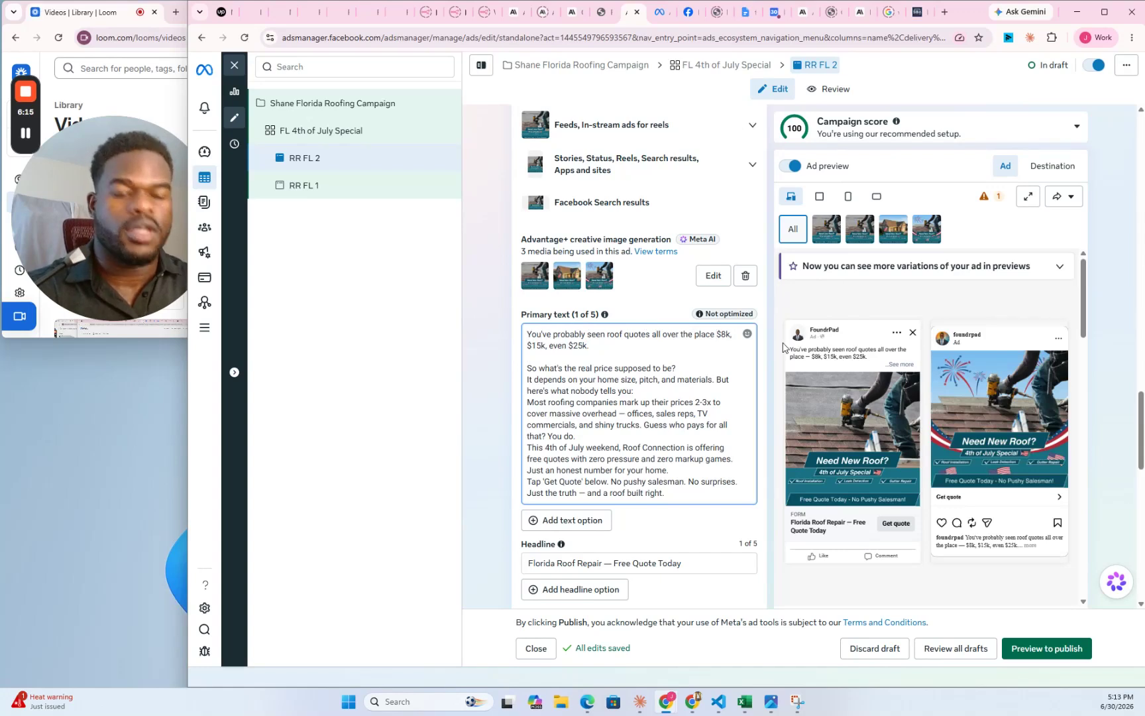
text(This f)
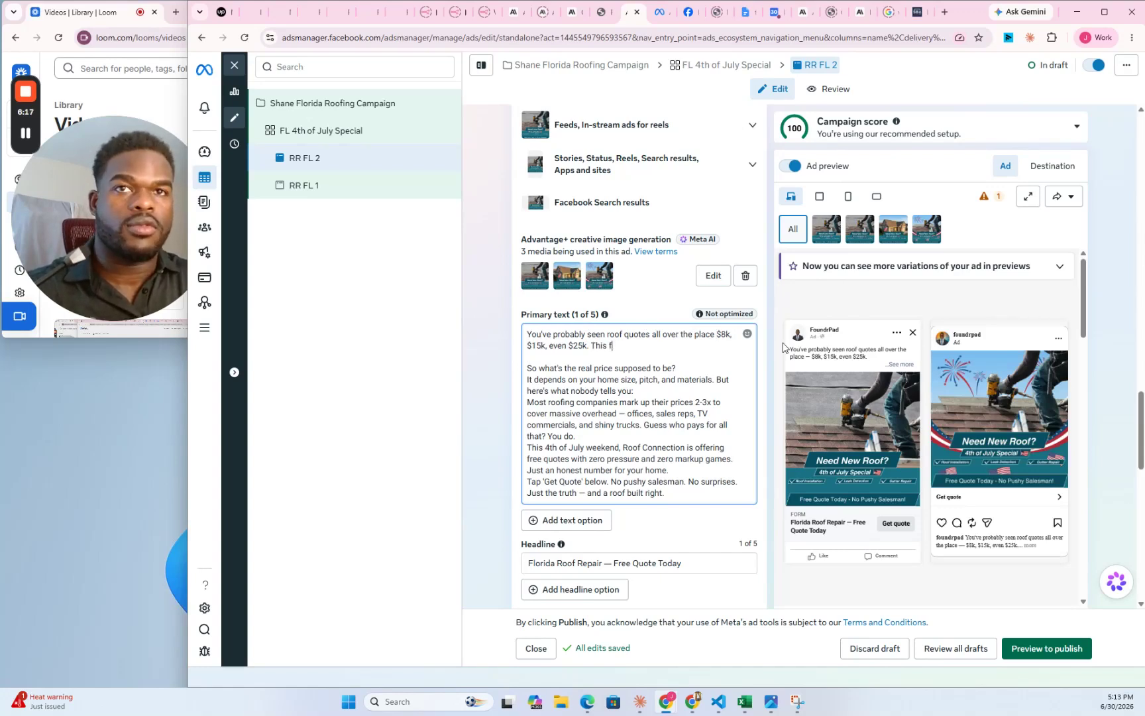
key(BackSpace)
text(4th of July we are diug)
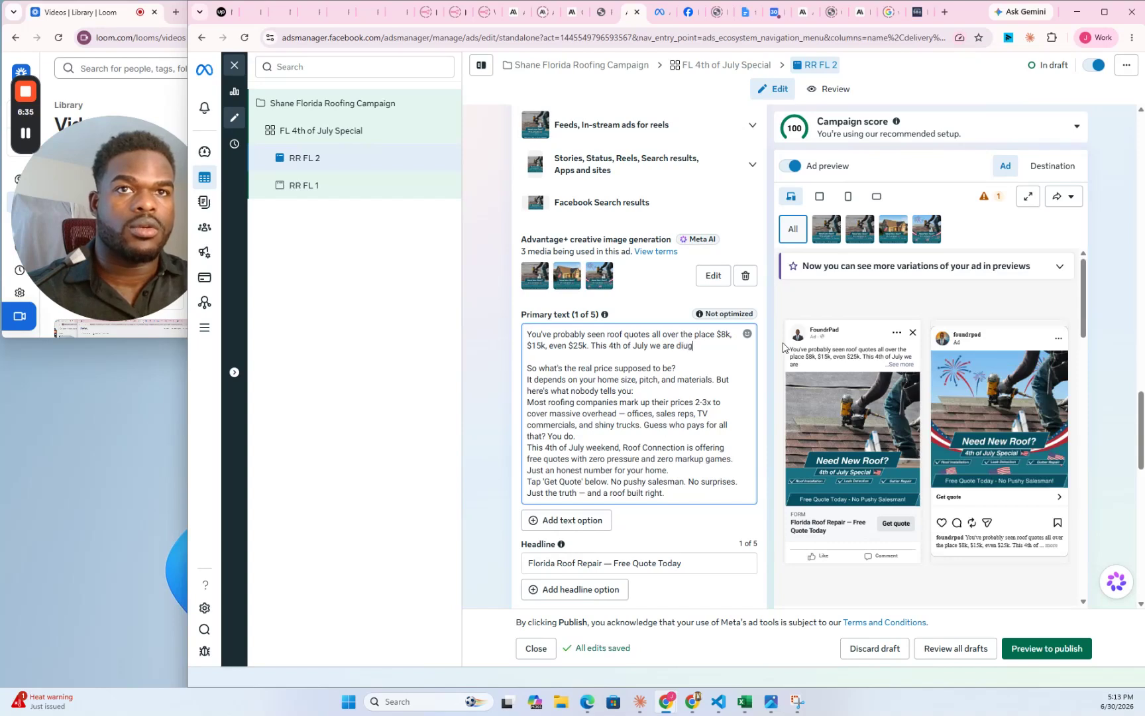
text(doing a )
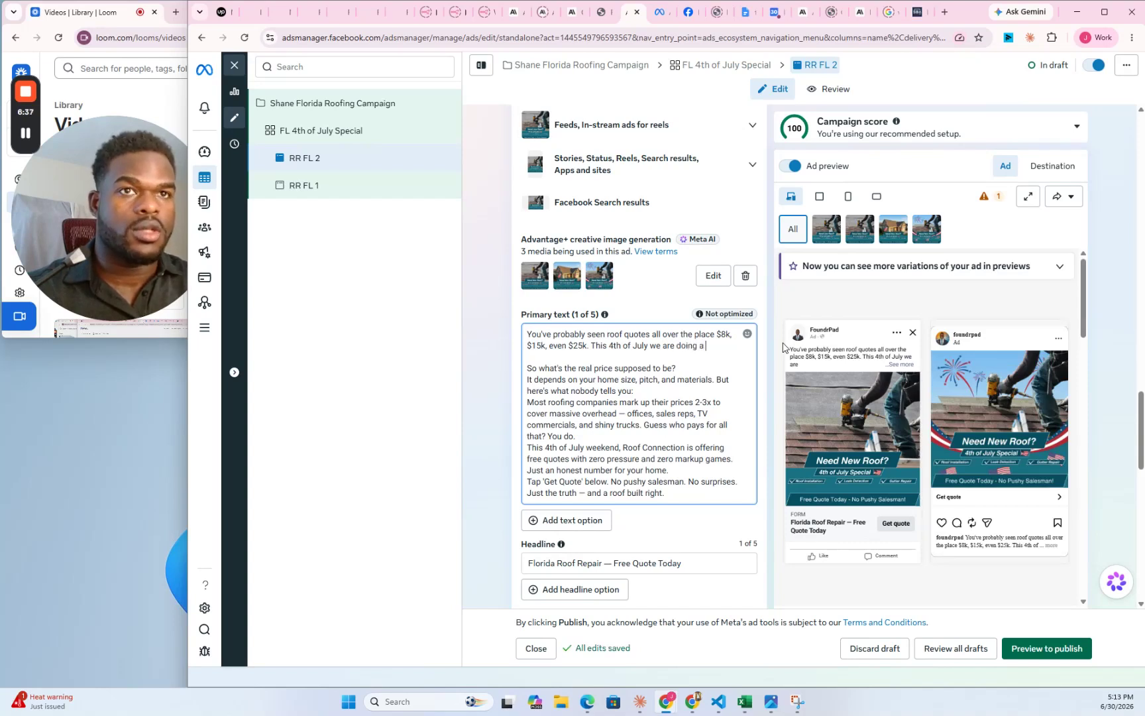
text(special)
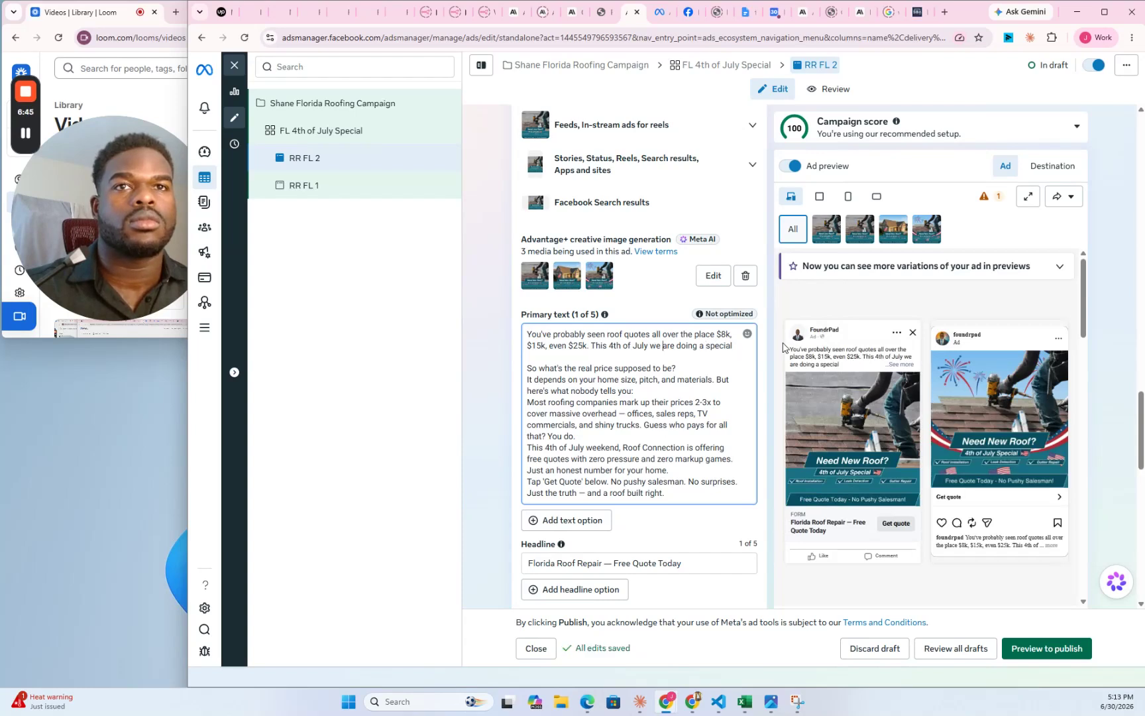
- Shorten the added sentence in the opening paragraph to "We are doing a special"
key(ctrl+shift+Left)
key(ctrl+shift+Left)
key(ctrl+shift+Left)
key(ctrl+shift+Left)
key(ctrl+shift+Left)
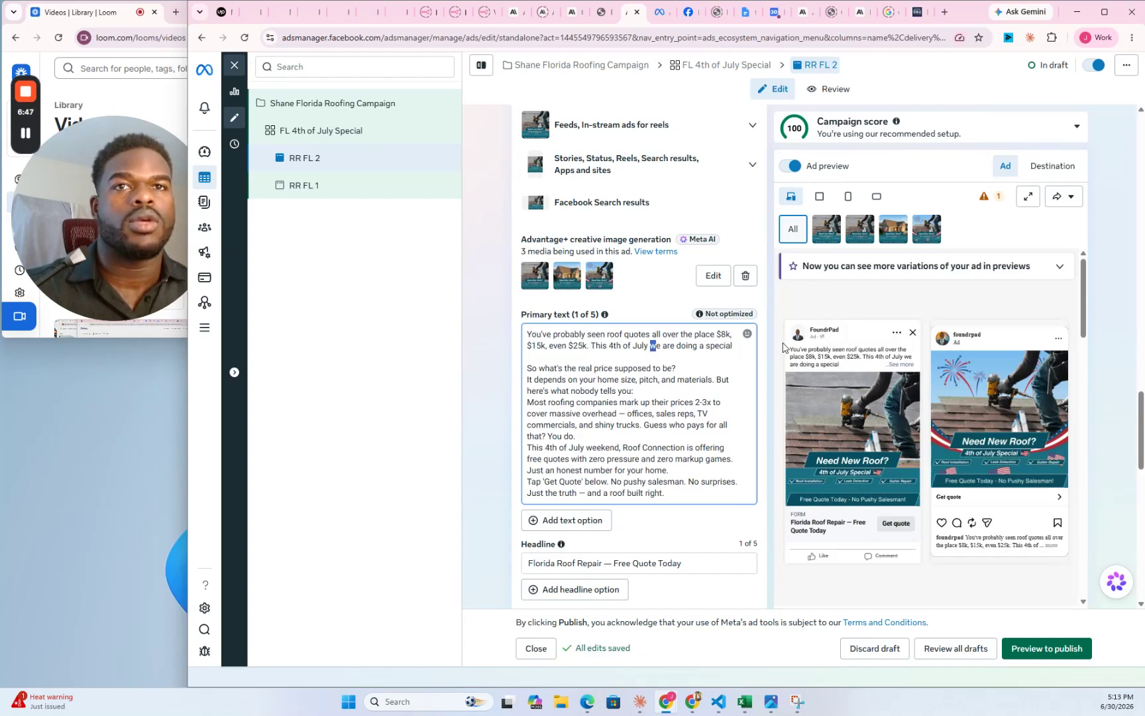
text(W)
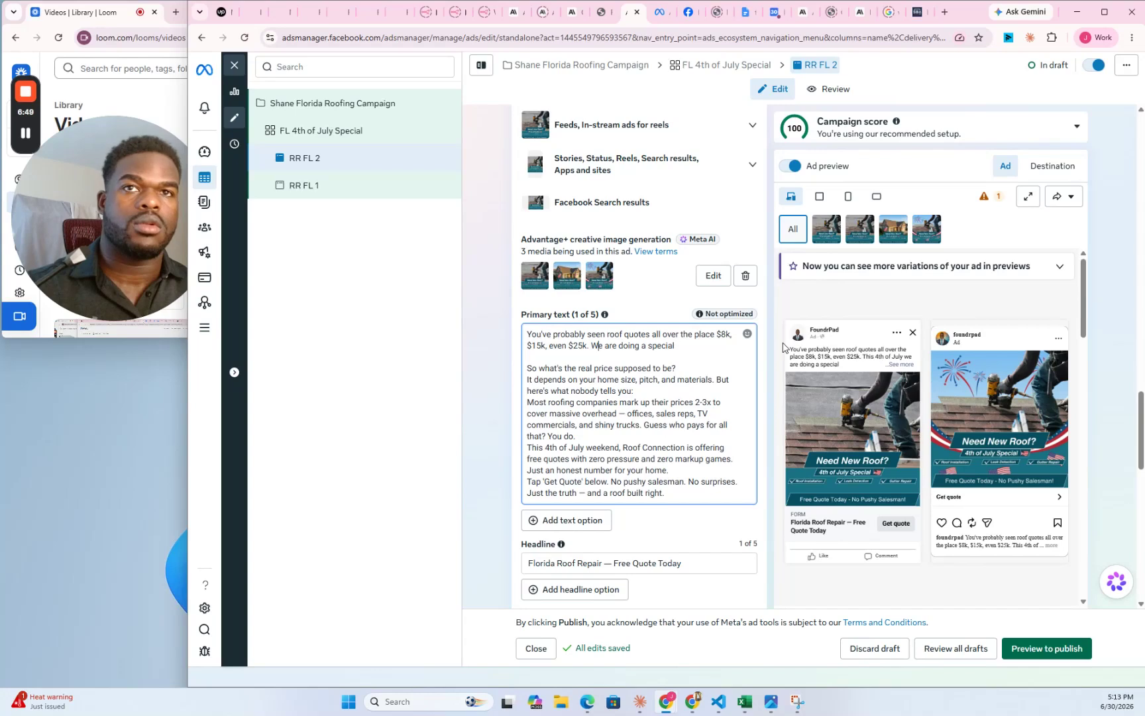
- Change "are doing" to "have" in the added sentence and extend its ending with "going on here at"
key(ctrl+shift+Right)
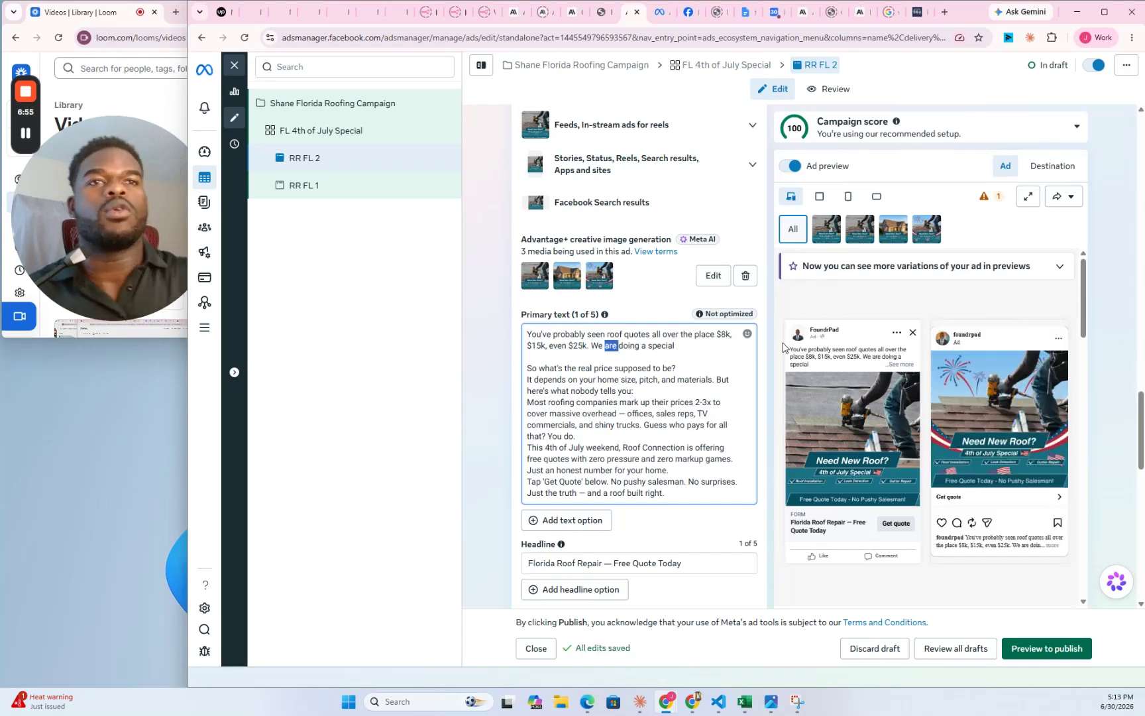
key(Left)
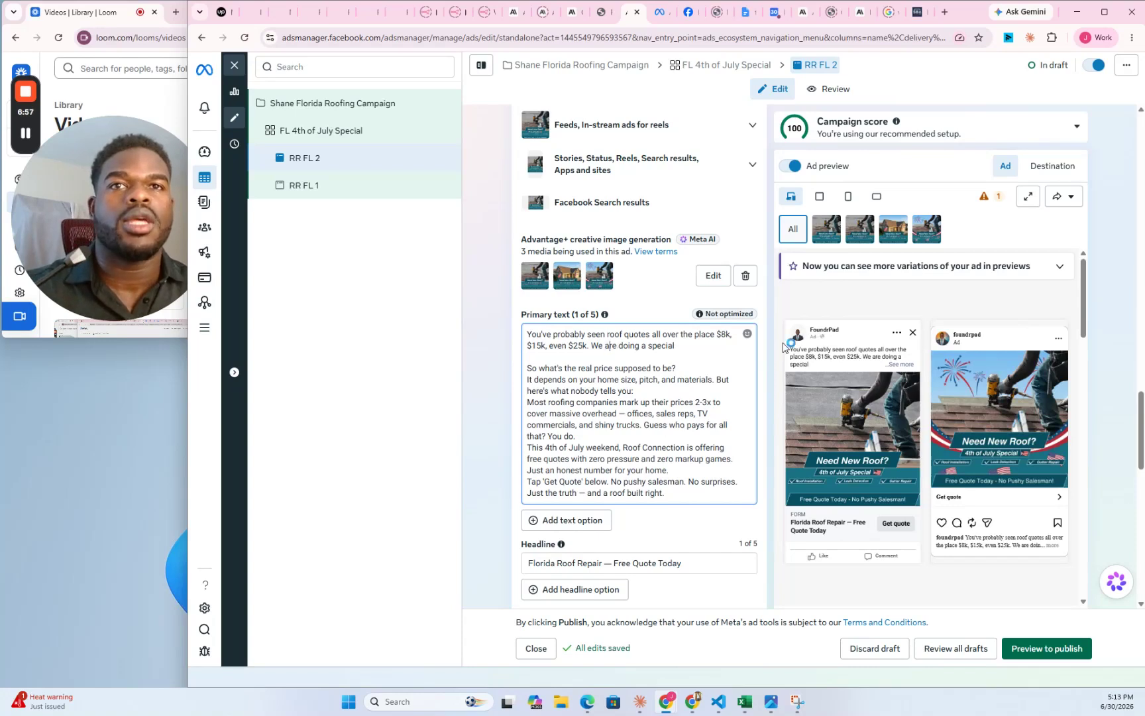
key(ctrl+shift+Right)
key(ctrl+shift+Right)
text(have)
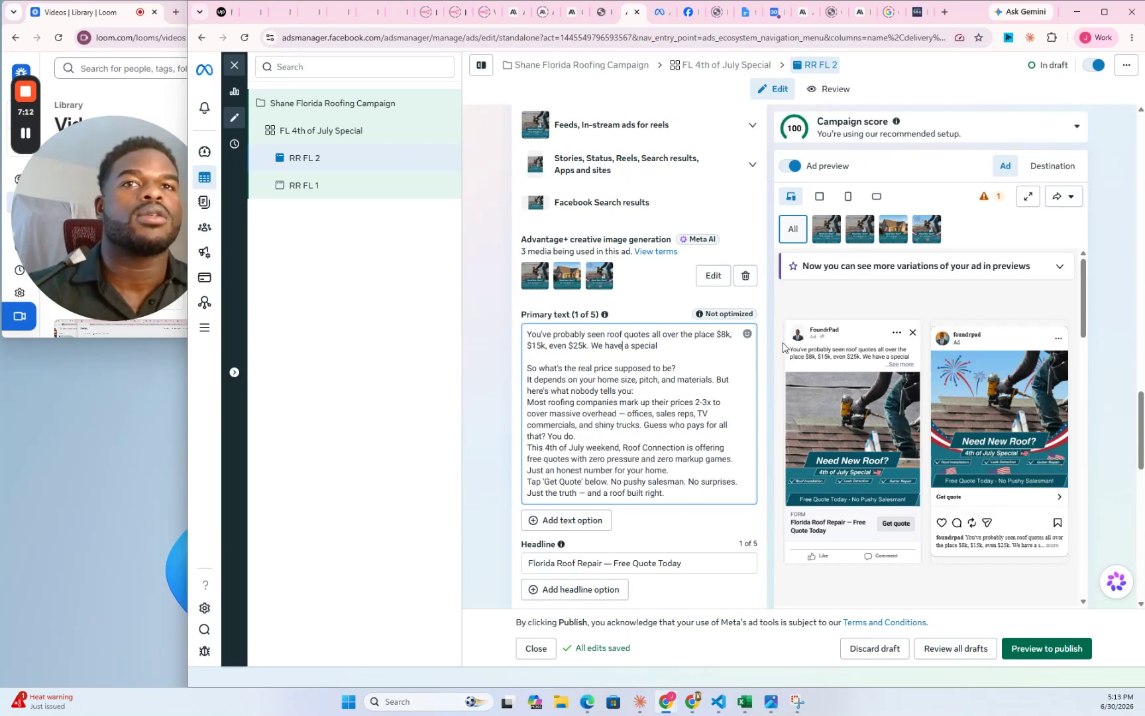
text(goin)
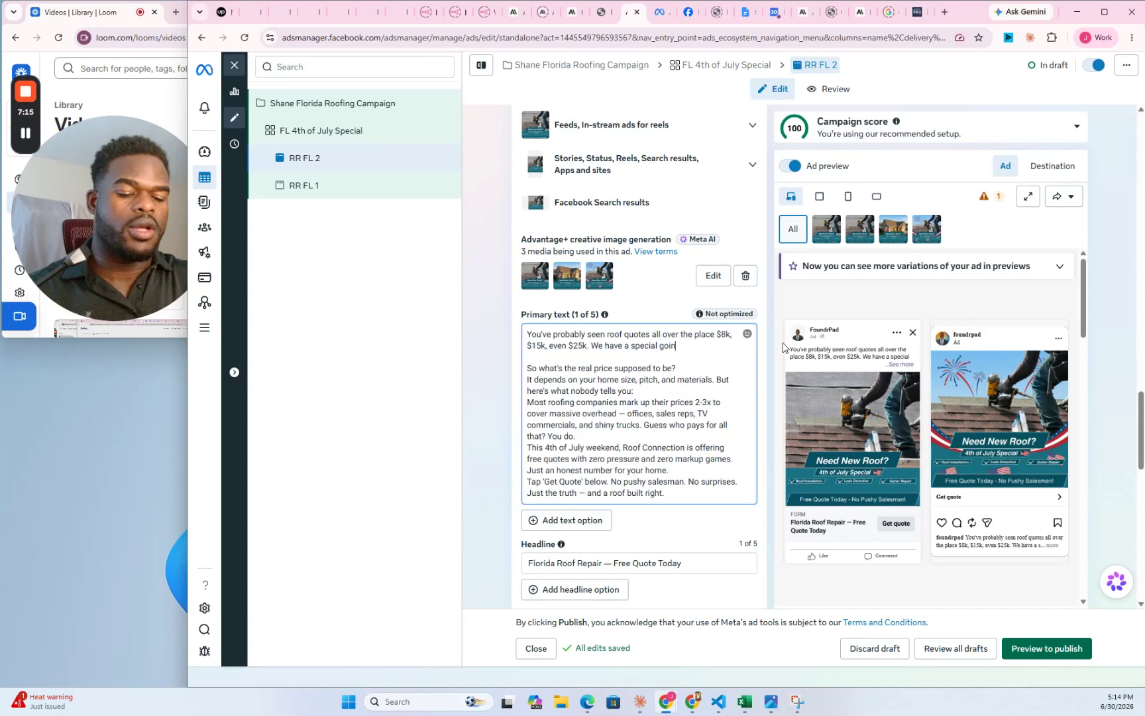
text(g on here at)
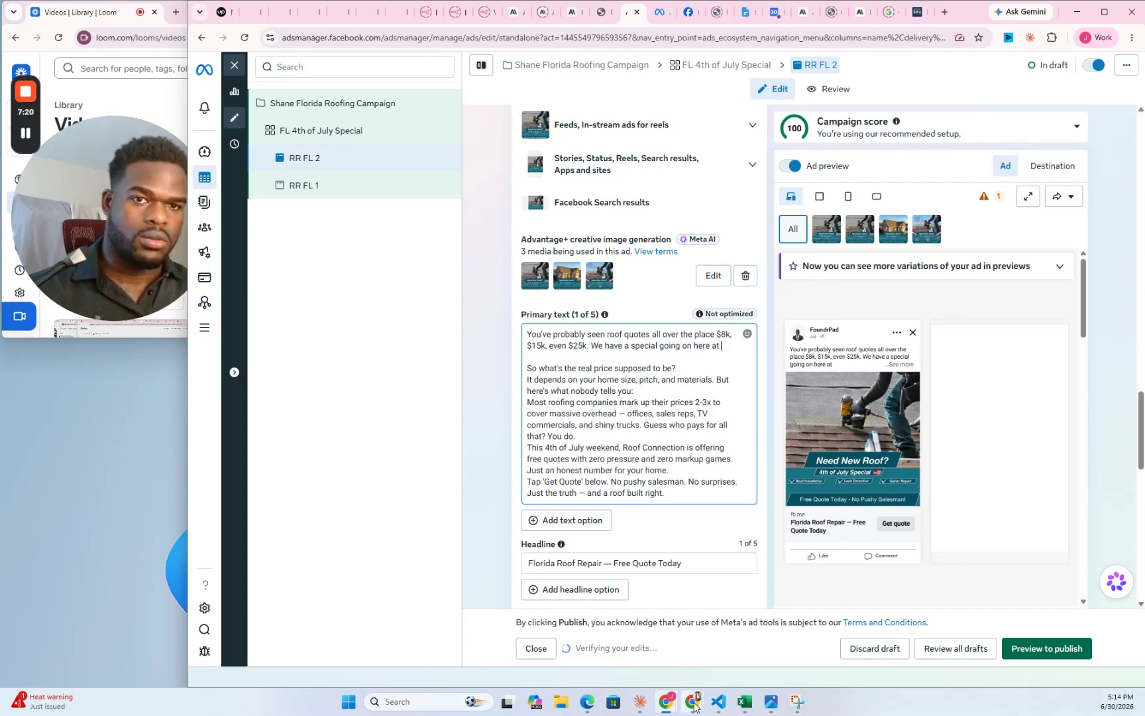
- Bring up the Canva window, move it off this screen, and add "Roof Connection" after "here at" in the primary text
mouse_move(694, 707)
click(746, 635)
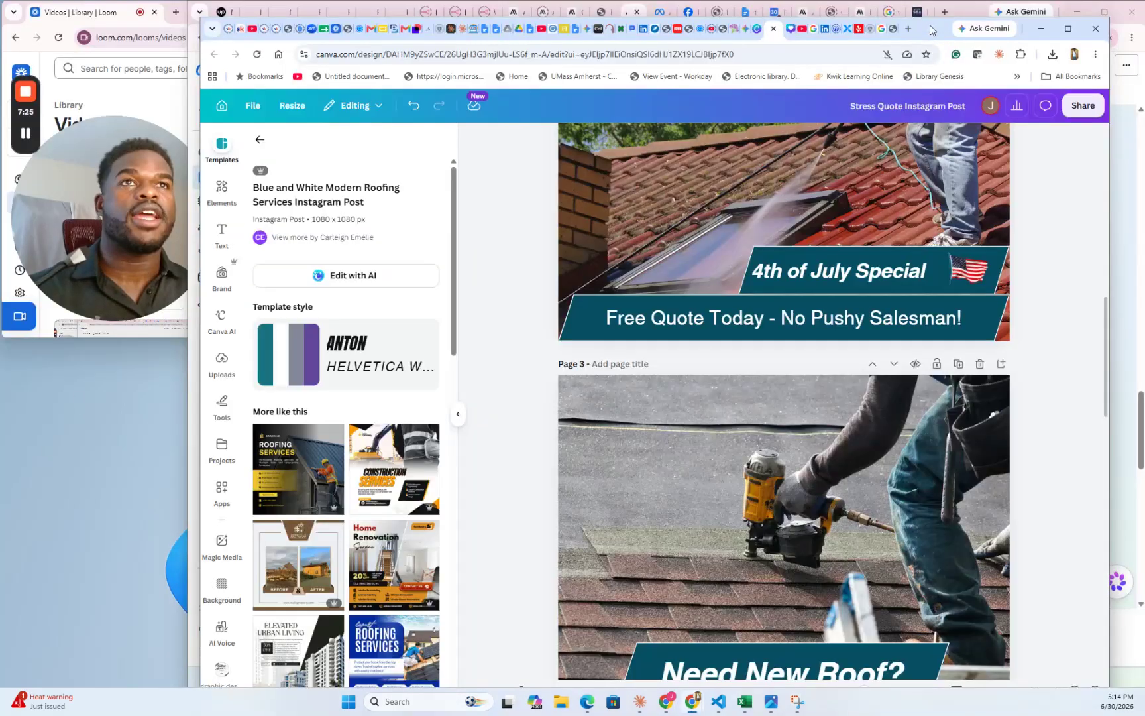
drag(932, 30, 1, 169)
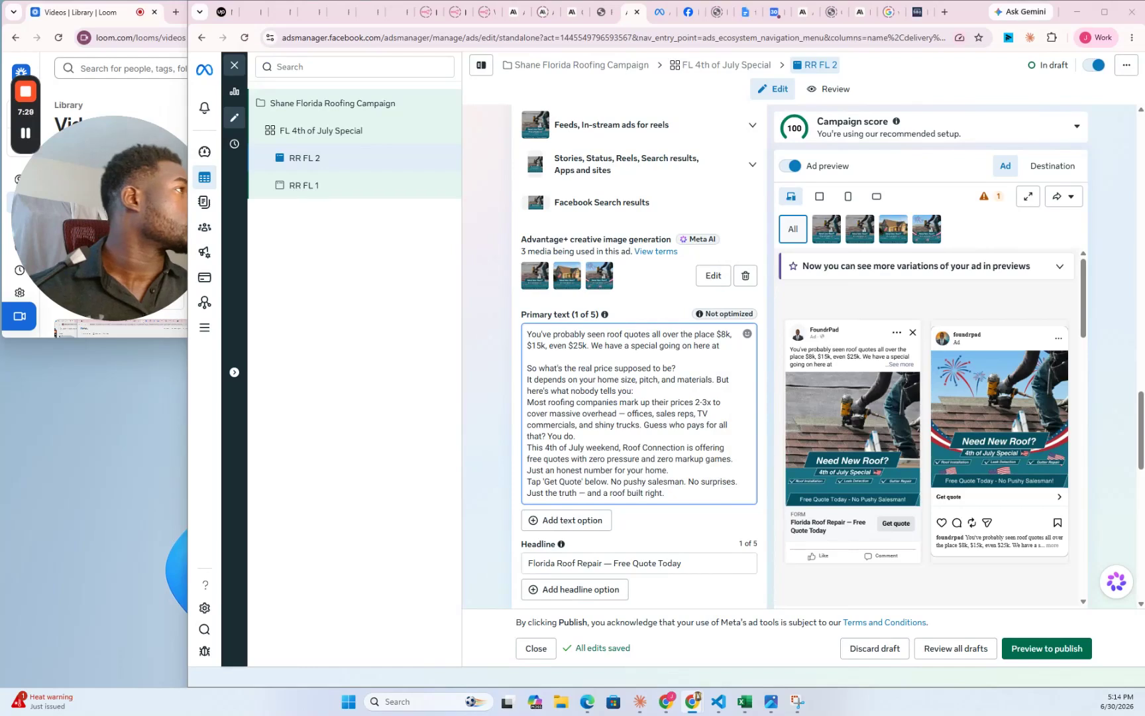
click(732, 346)
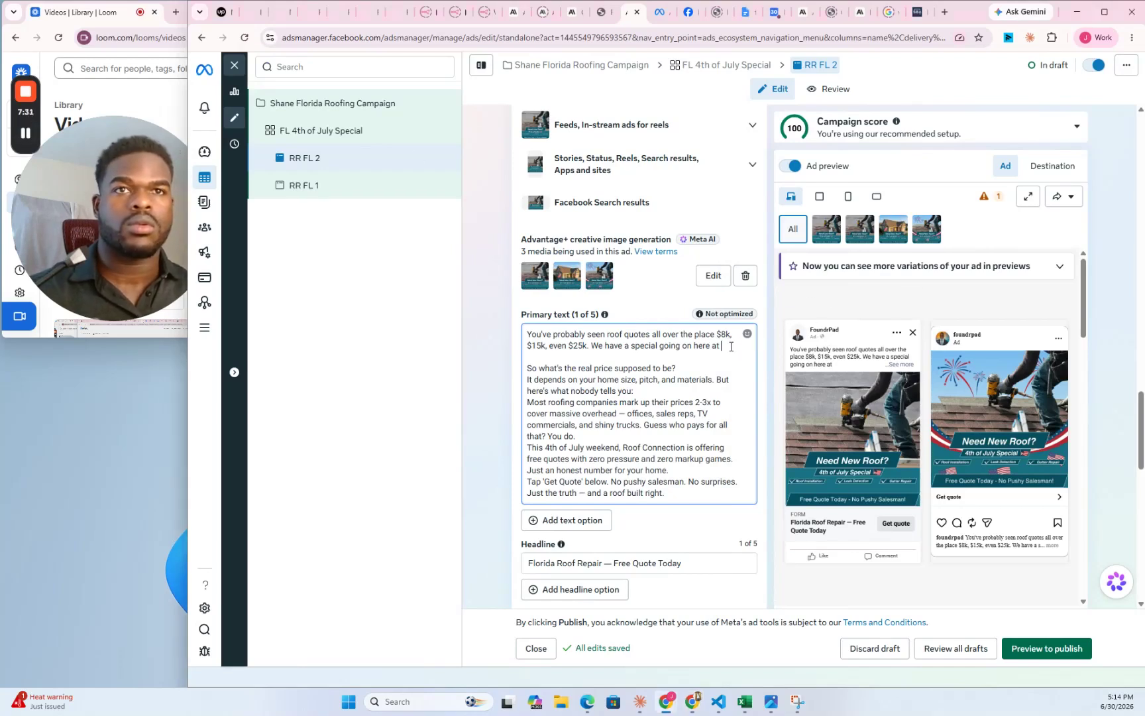
text(Roof)
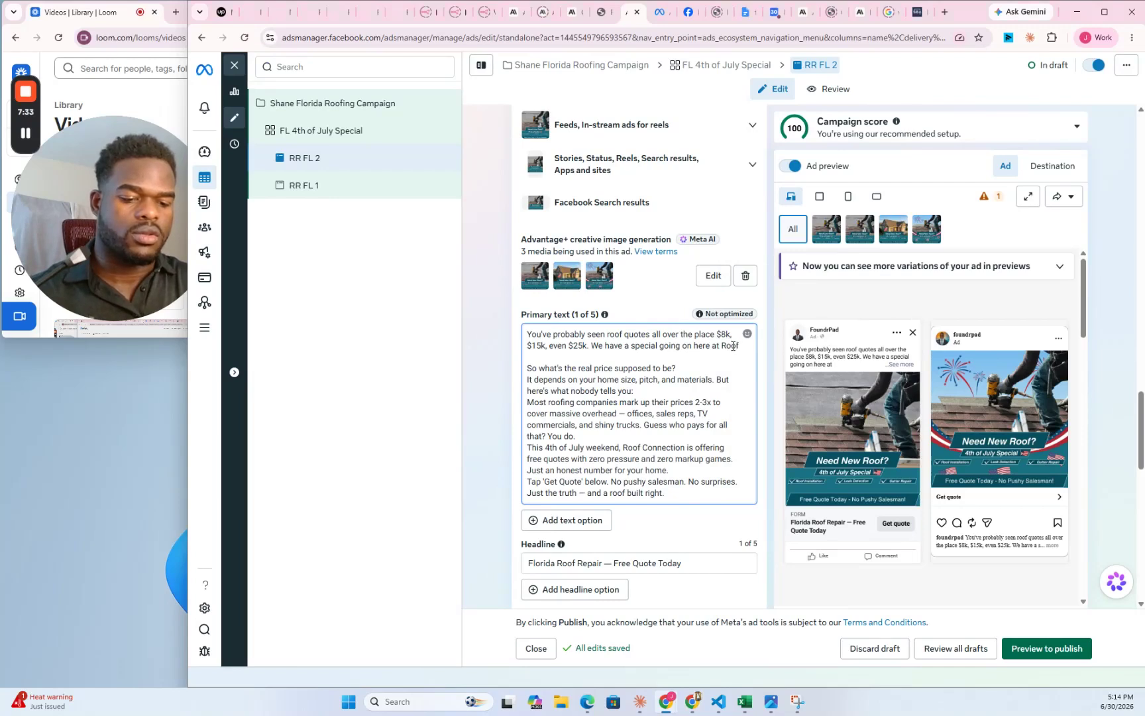
text( Connection)
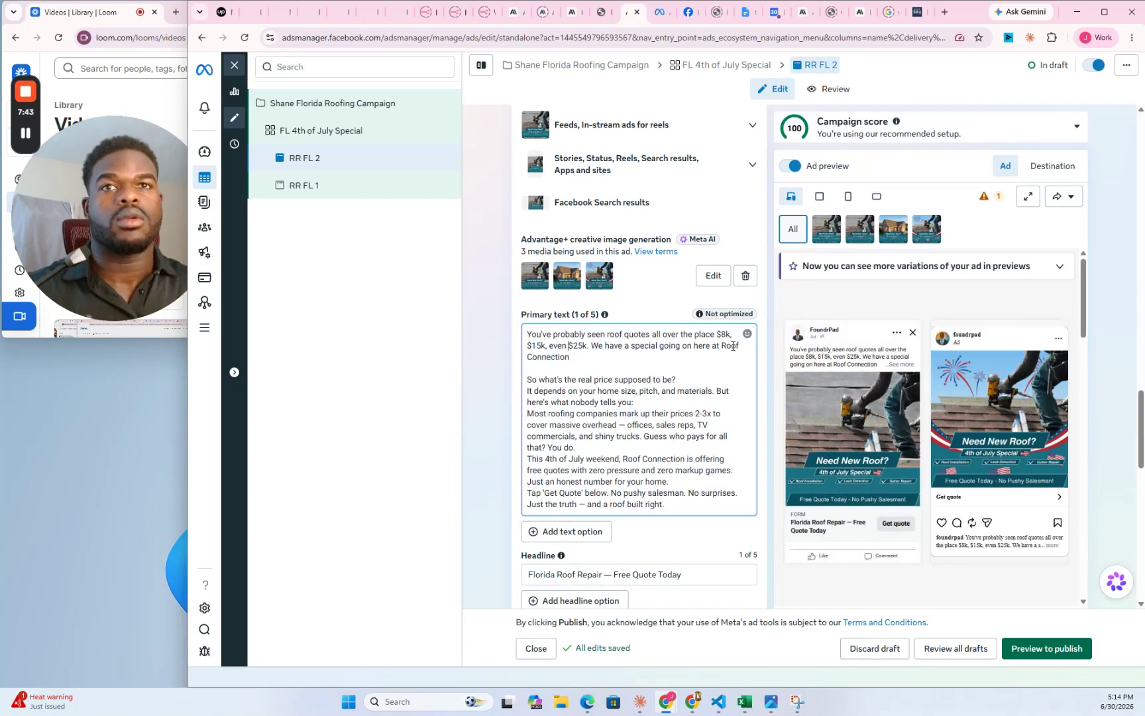
- Continue the opening paragraph after "Roof Connection" with "where you get"
key(ctrl+Right)
key(ctrl+Right)
key(ctrl+Right)
key(ctrl+Right)
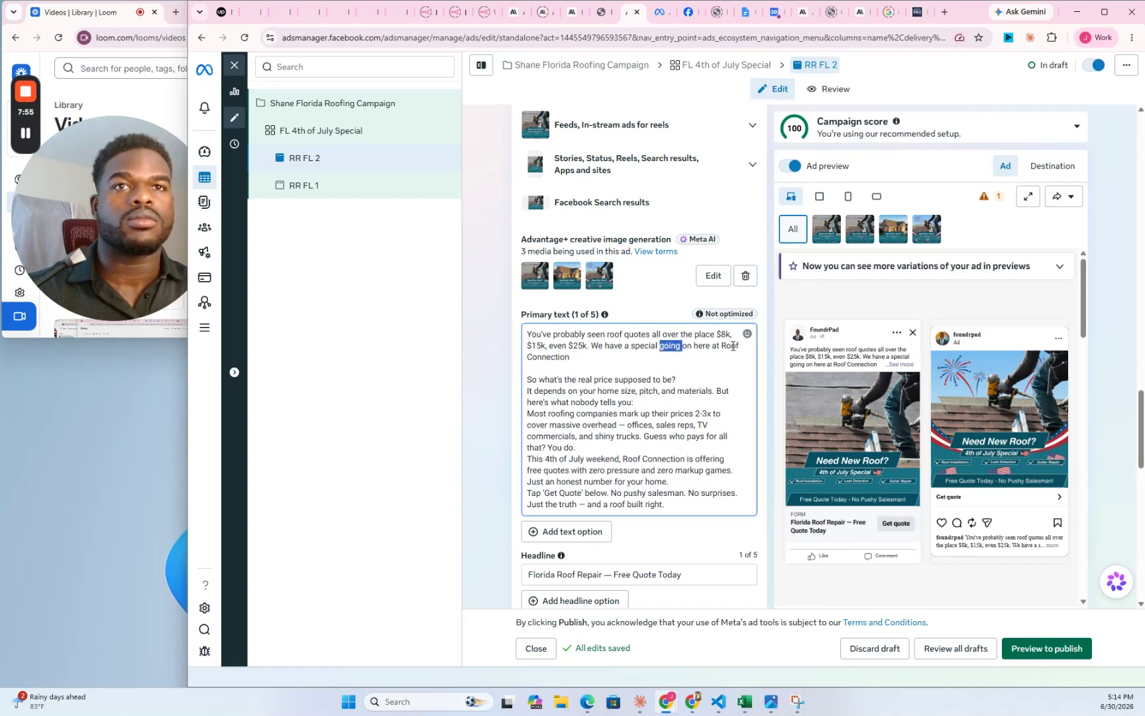
key(Down)
text(where you)
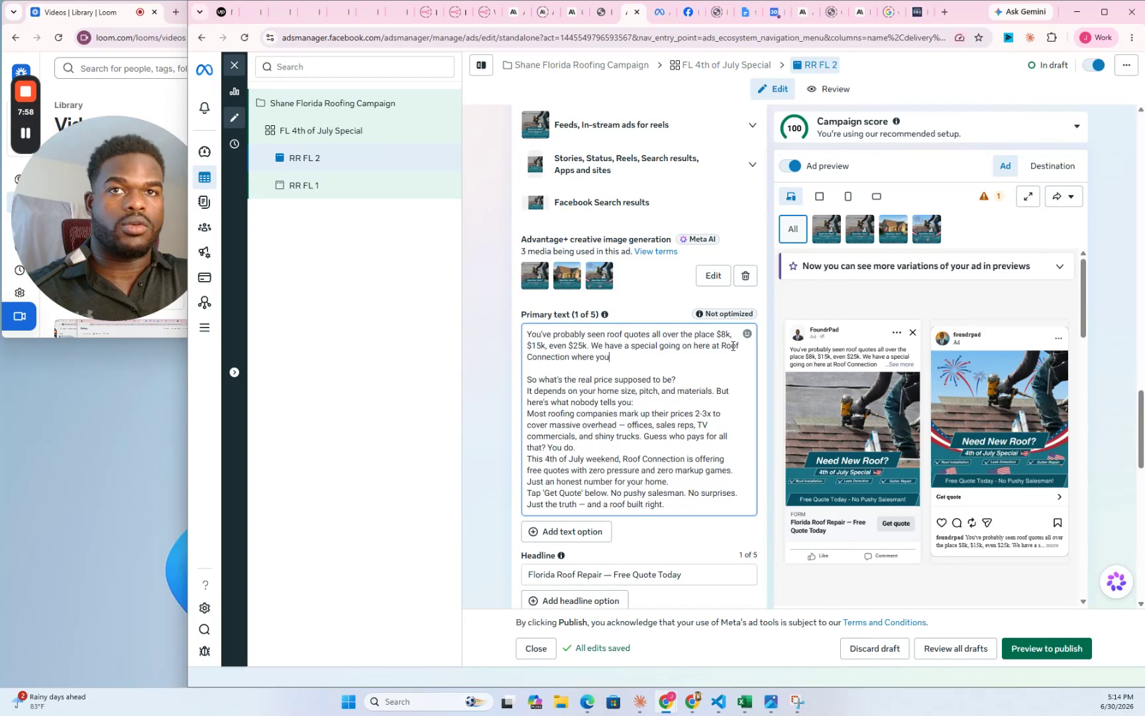
text( get)
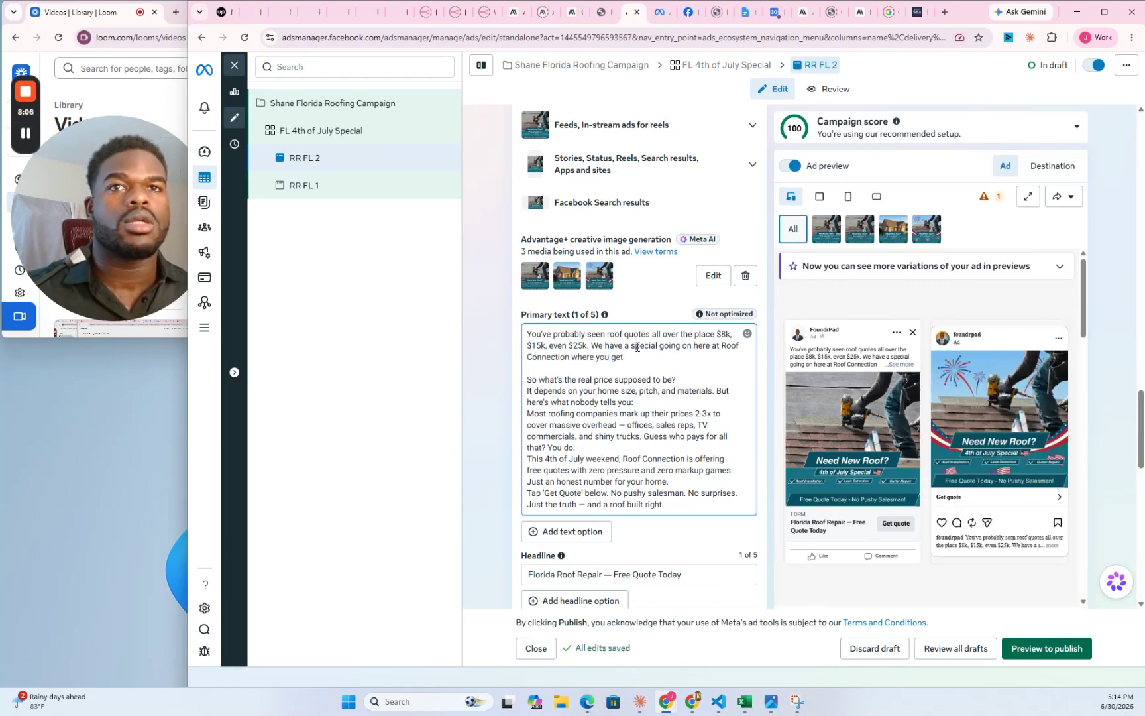
- Replace "going on here at" with "at" and add a blank line after the question "So what's the real price supposed to be?"
drag(660, 346, 721, 349)
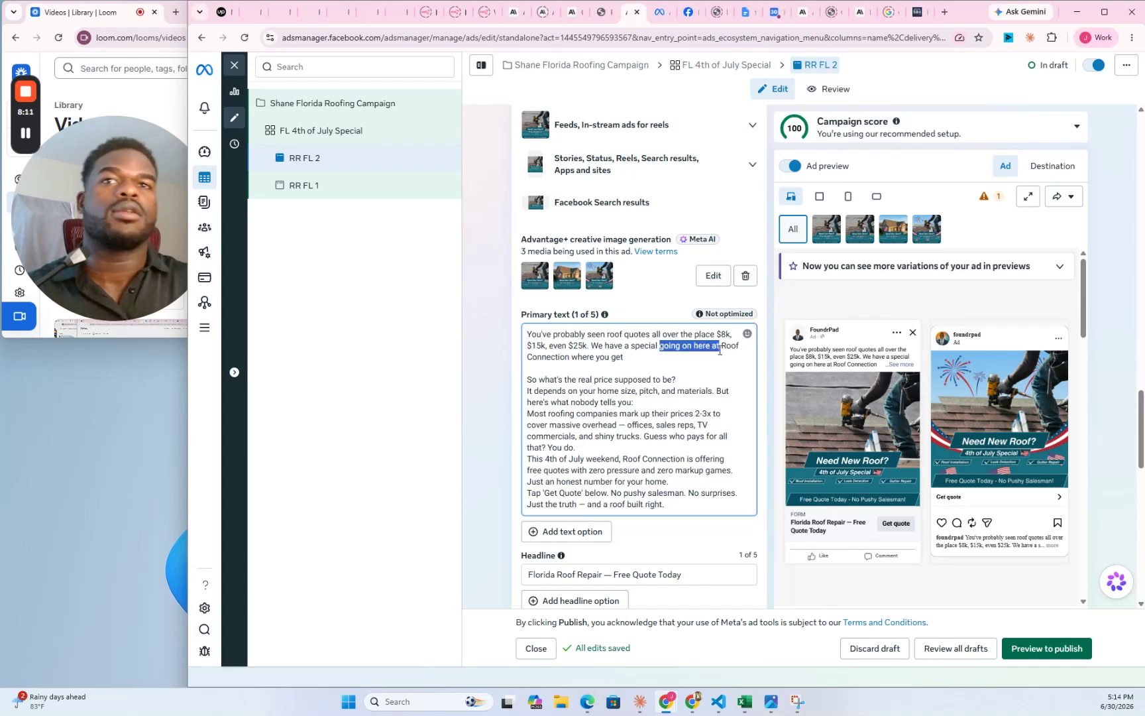
key(BackSpace)
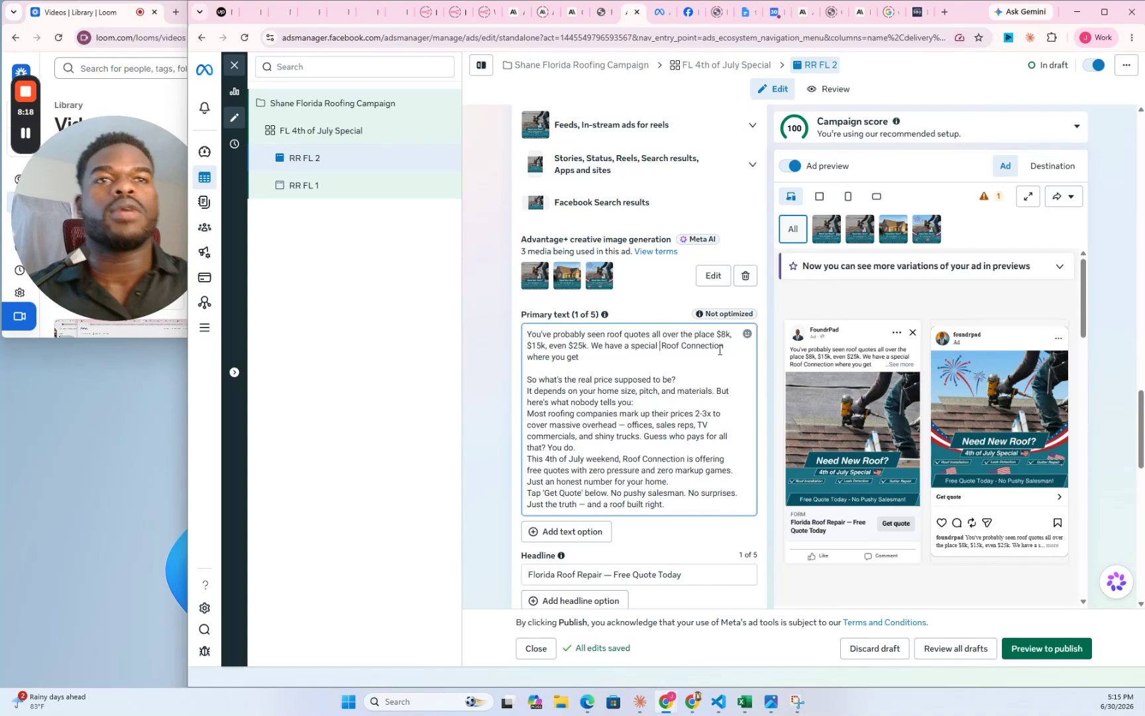
text(at)
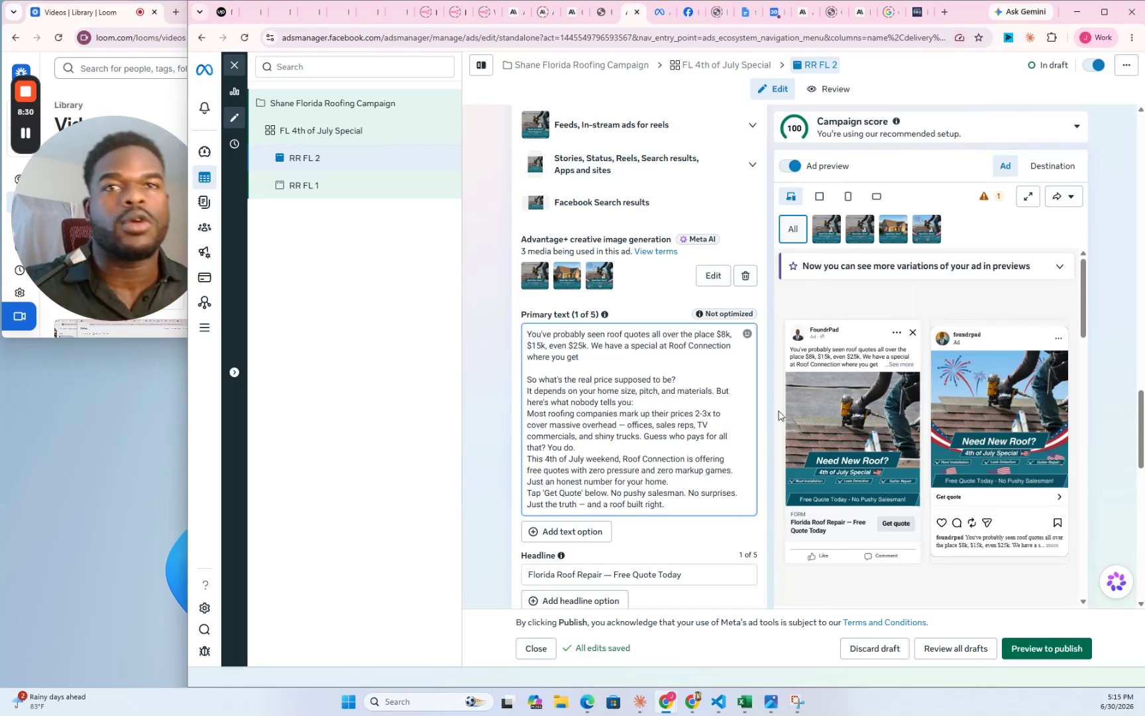
click(697, 380)
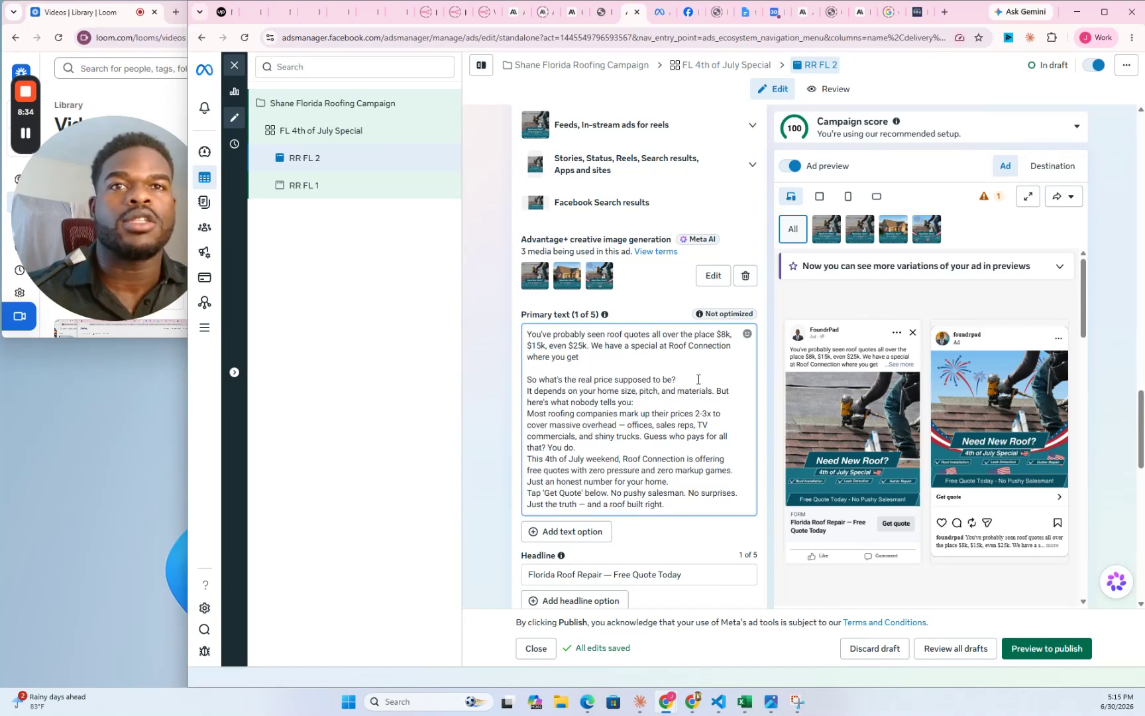
key(Return)
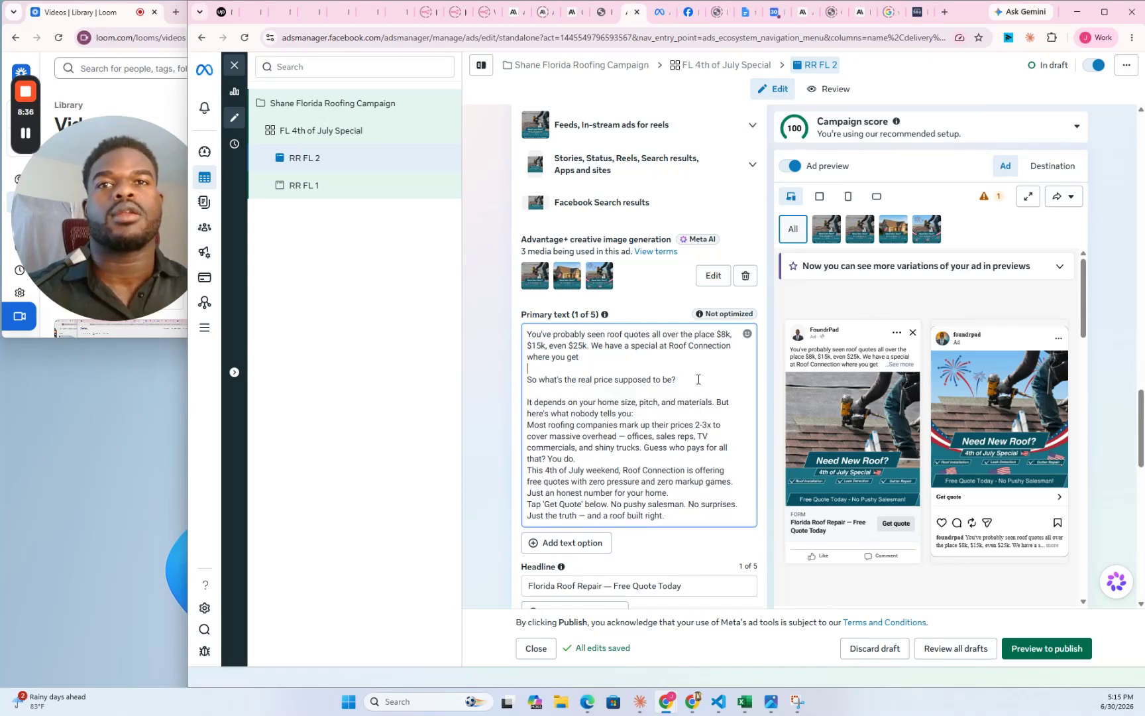
- Insert the separate paragraph "Your roof done at reasonable prices." between "where you get" and the real price question
key(Return)
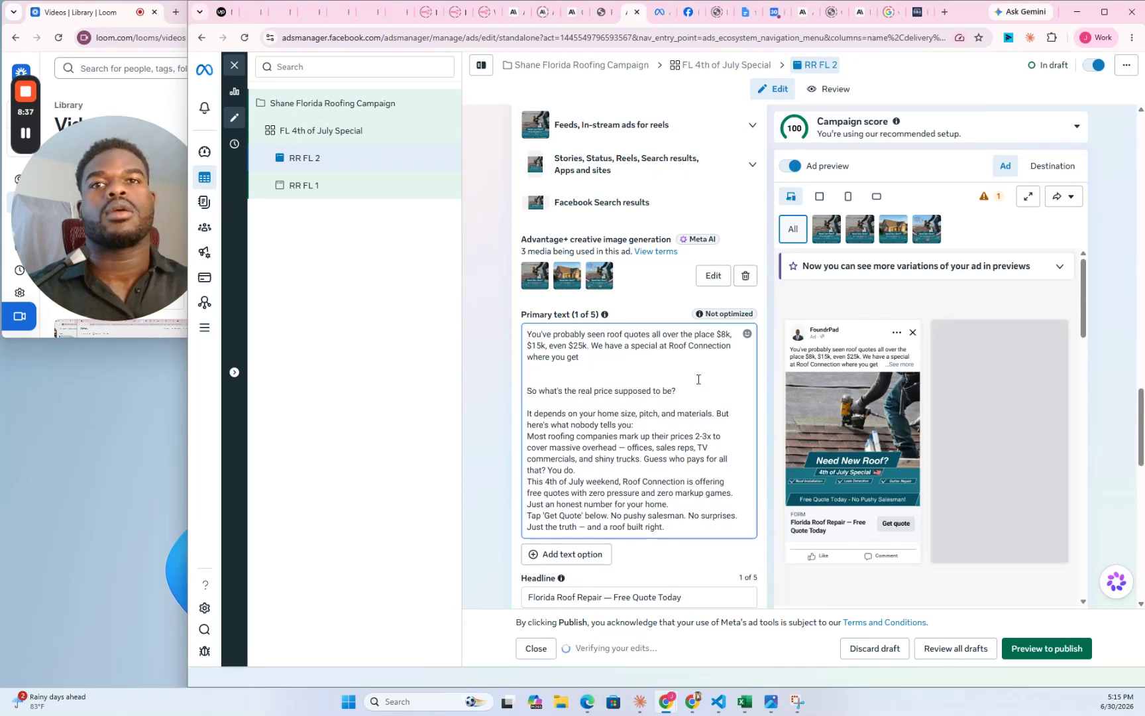
key(Return)
text(Your)
key(BackSpace)
key(BackSpace)
key(BackSpace)
key(BackSpace)
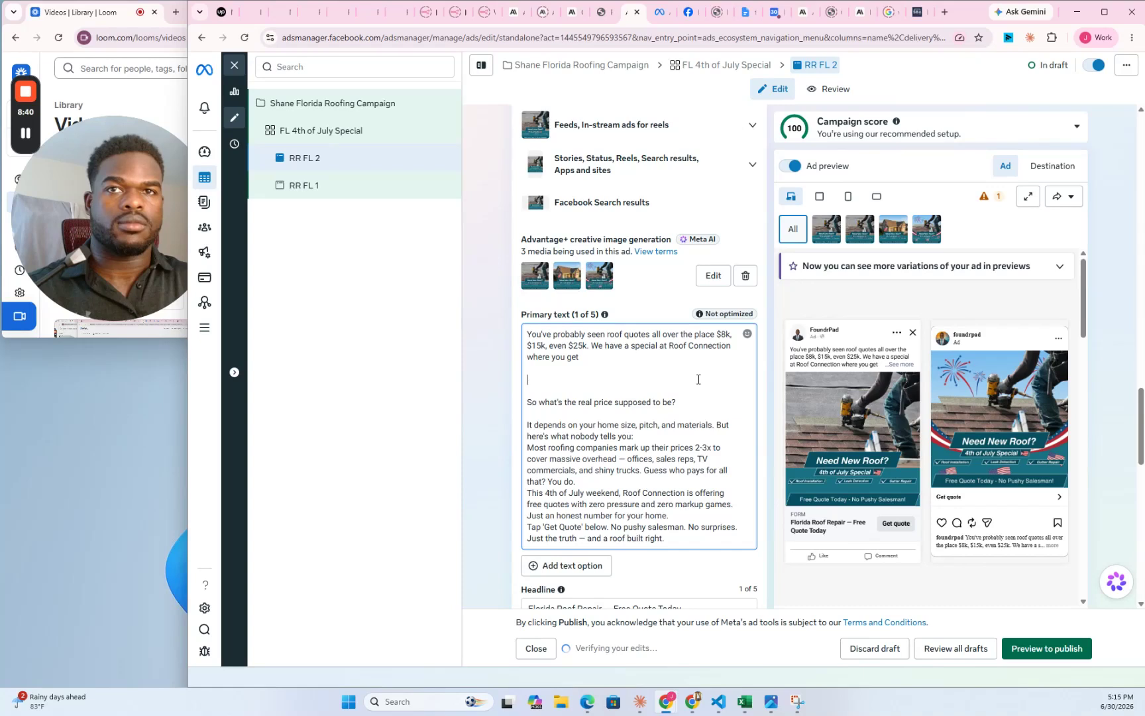
text(you)
key(BackSpace)
key(BackSpace)
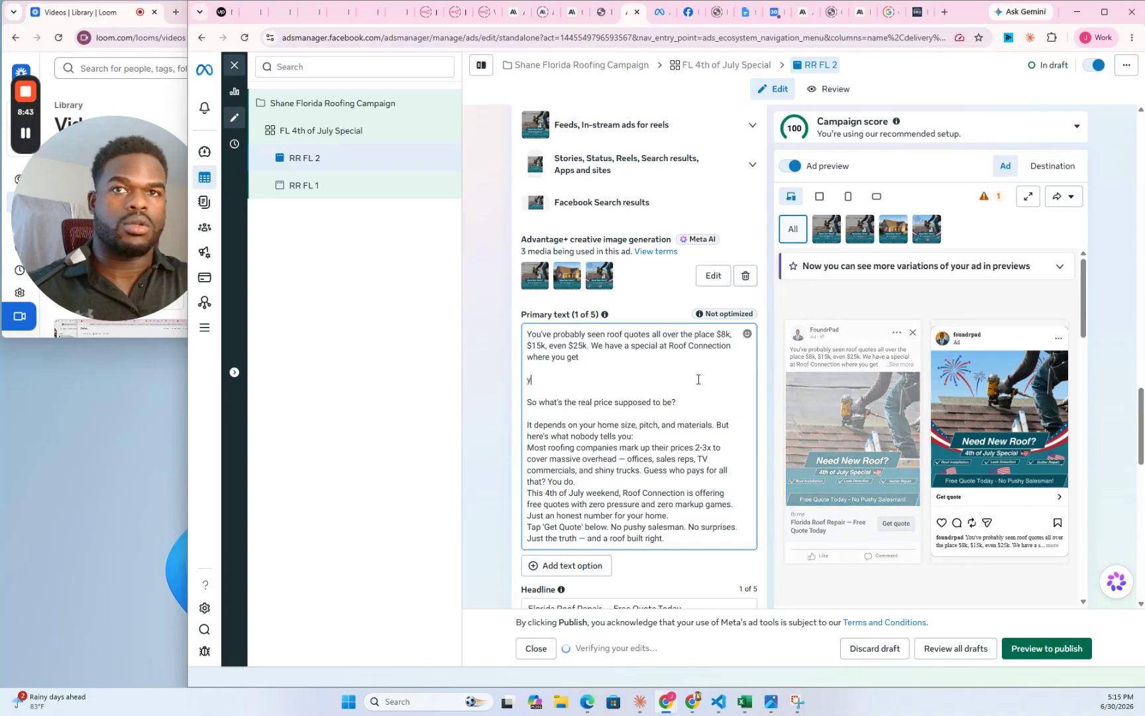
key(BackSpace)
text(Your )
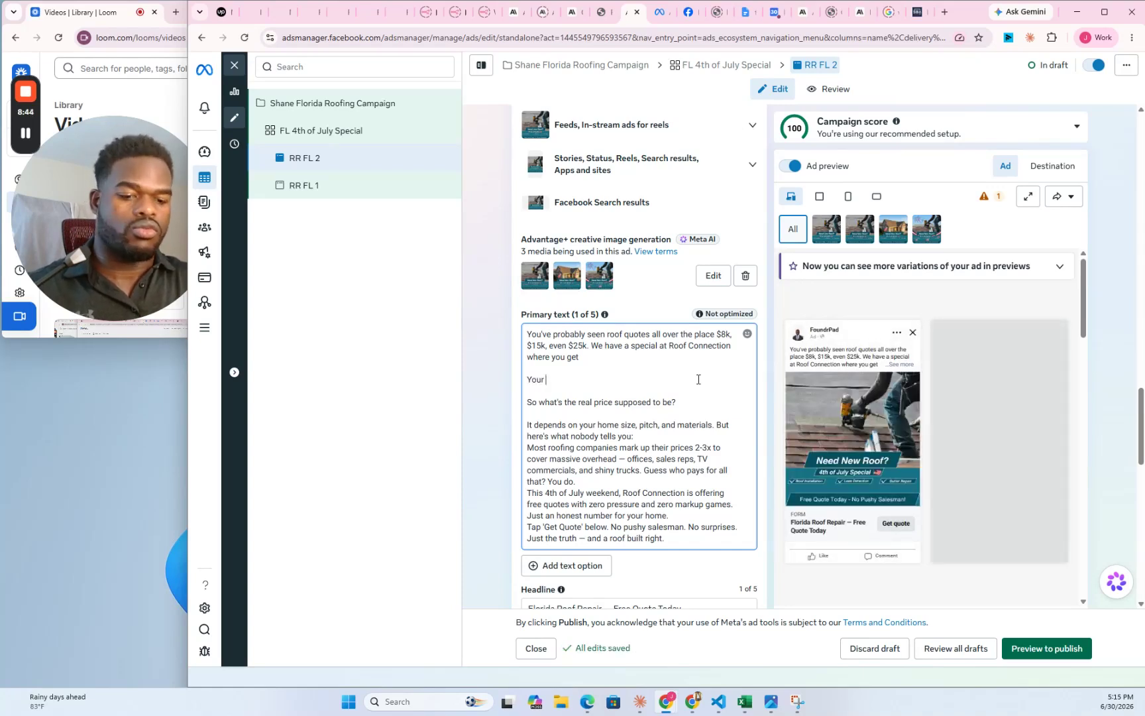
text(roof done at reasonable prices)
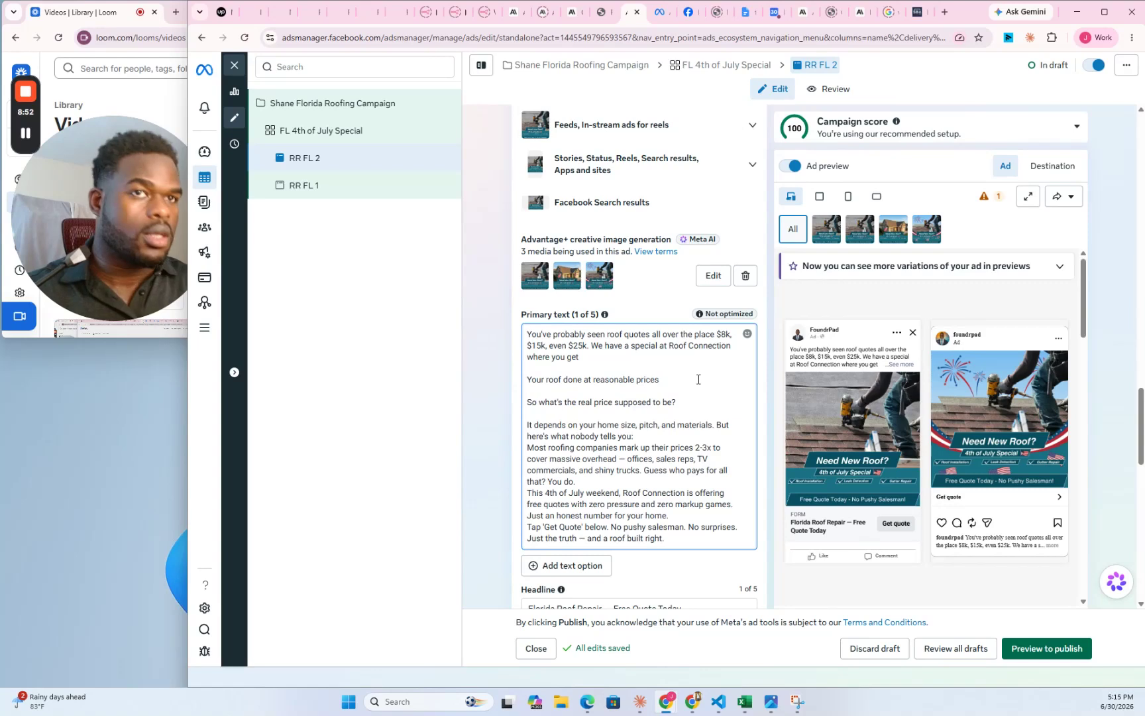
text(.)
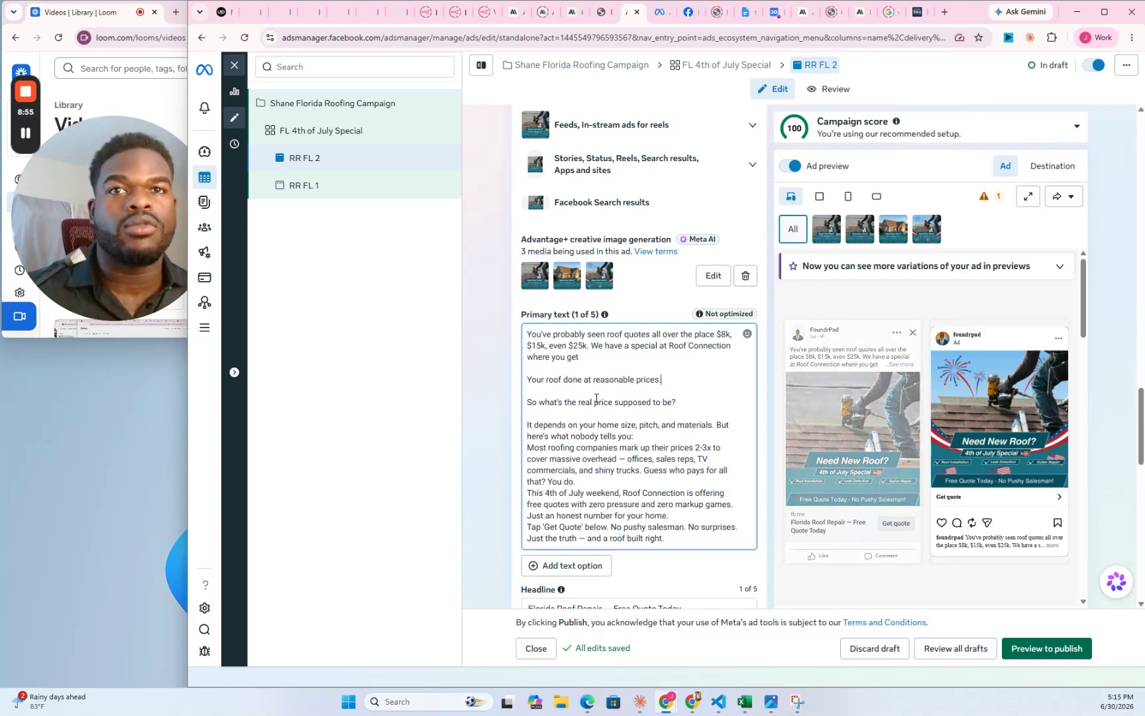
- Add a blank line after "here's what nobody tells you:" to separate the paragraph about roofing companies' markups
drag(544, 402, 624, 402)
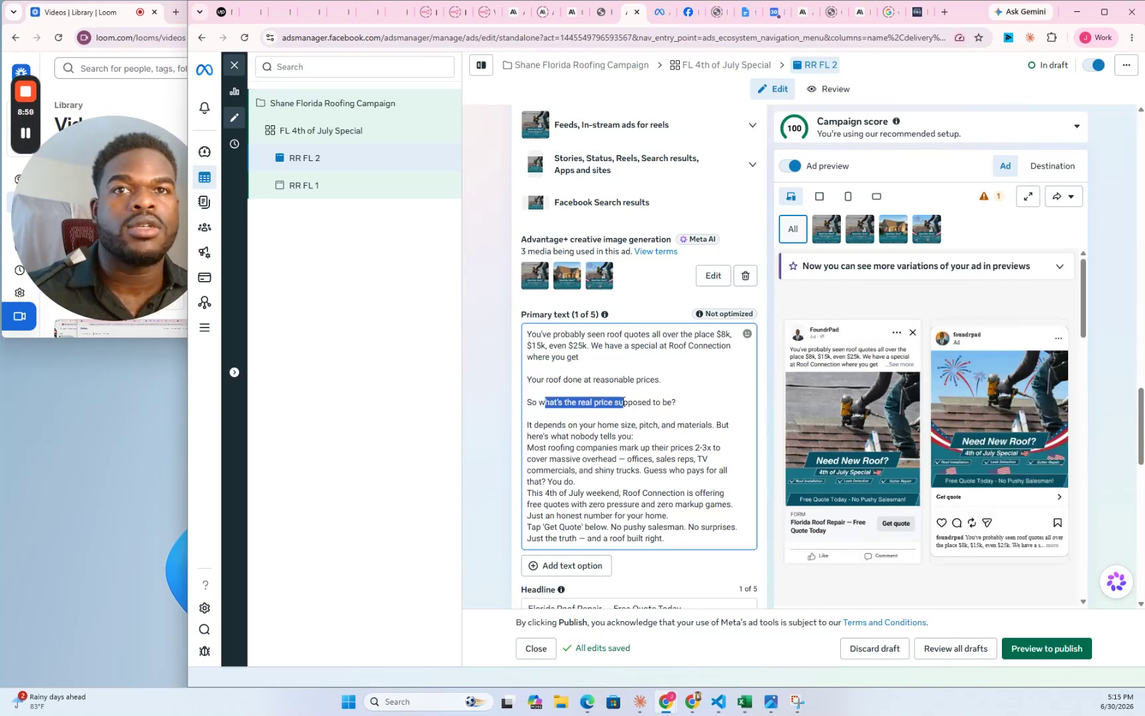
click(663, 402)
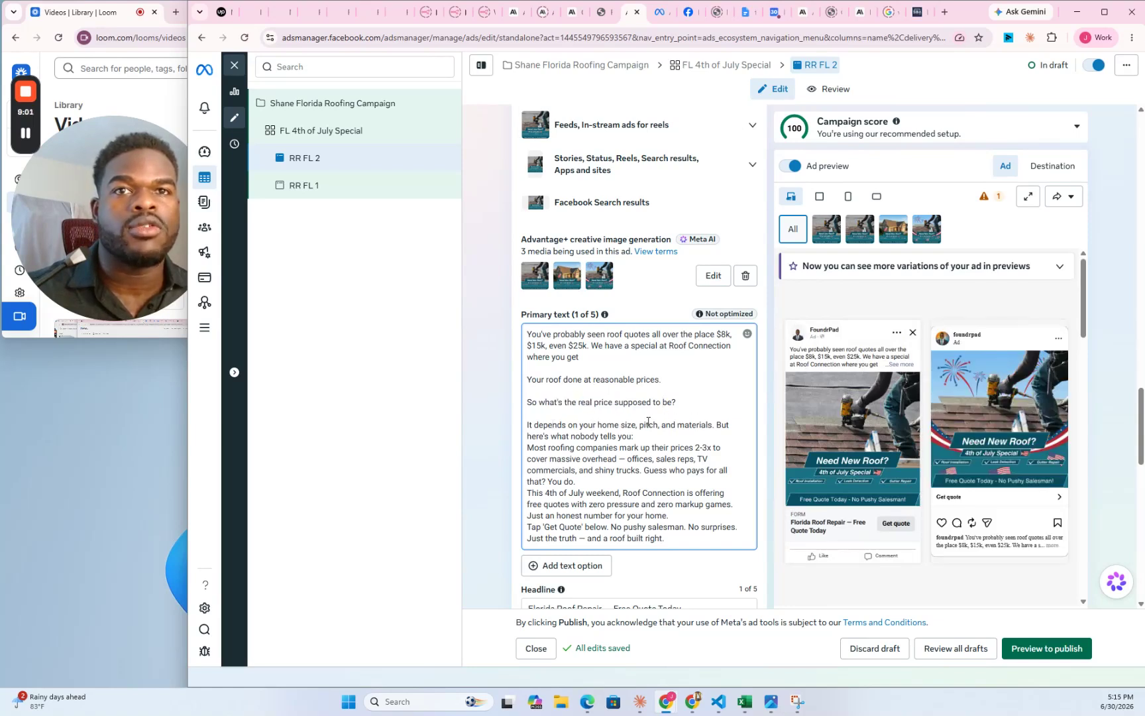
click(663, 437)
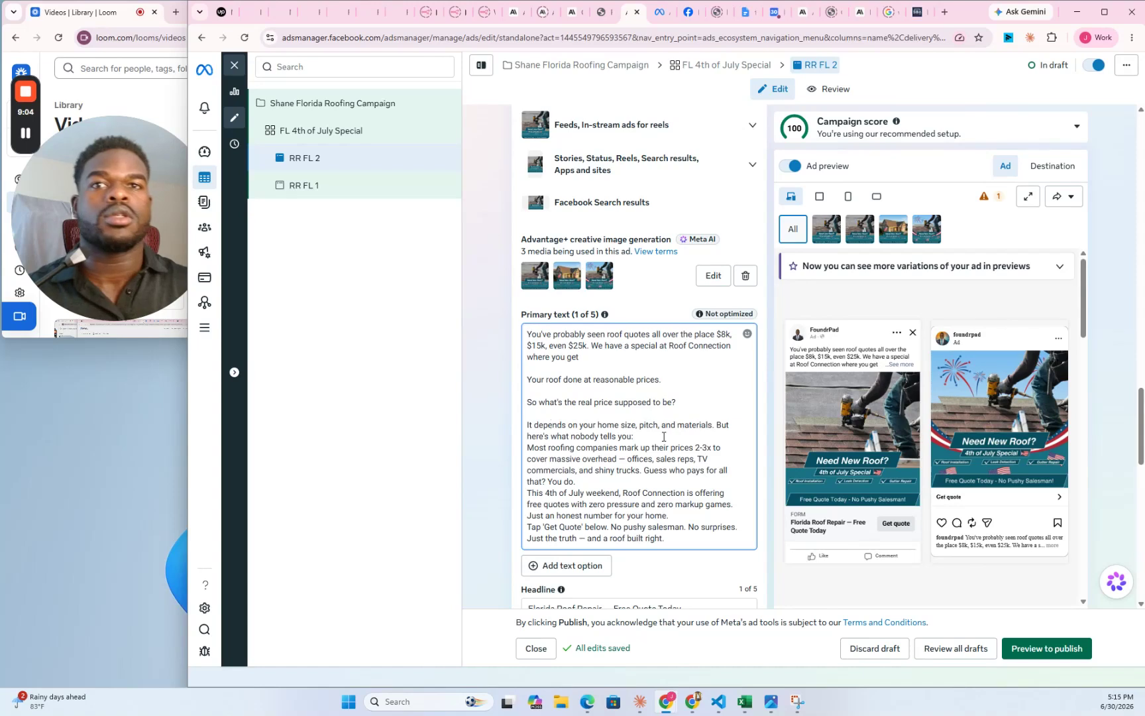
key(Return)
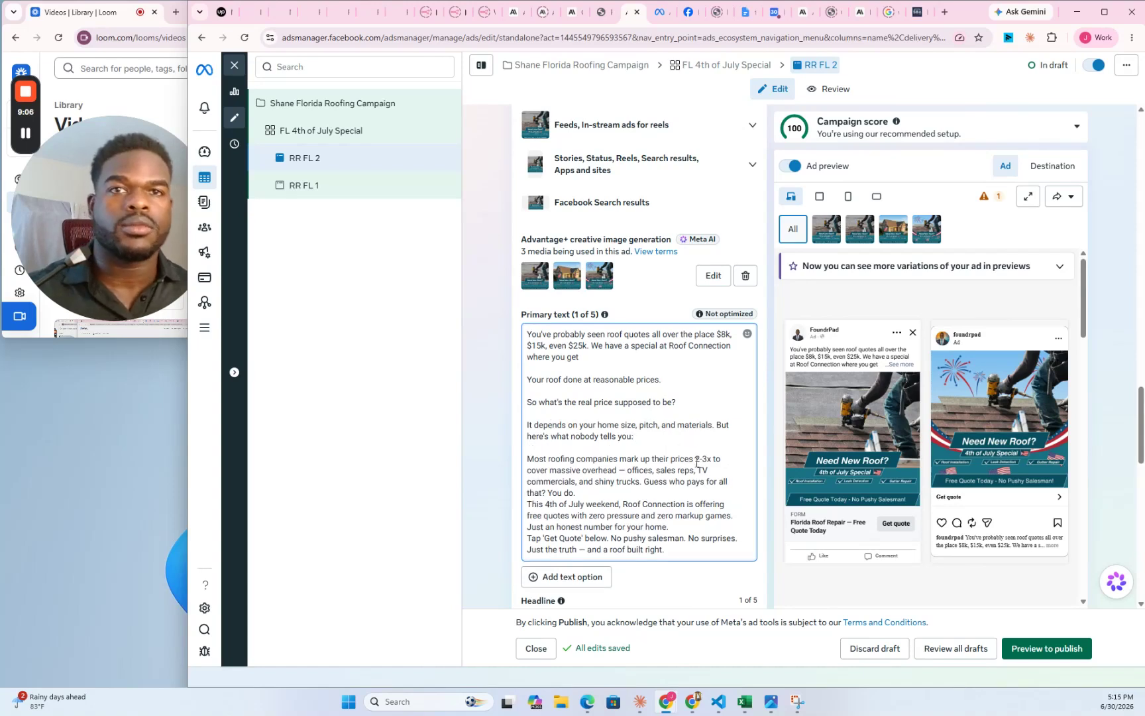
- Add a blank line after "You do." and set "Tap 'Get Quote' below." apart as its own paragraph in the primary text
click(601, 497)
key(Return)
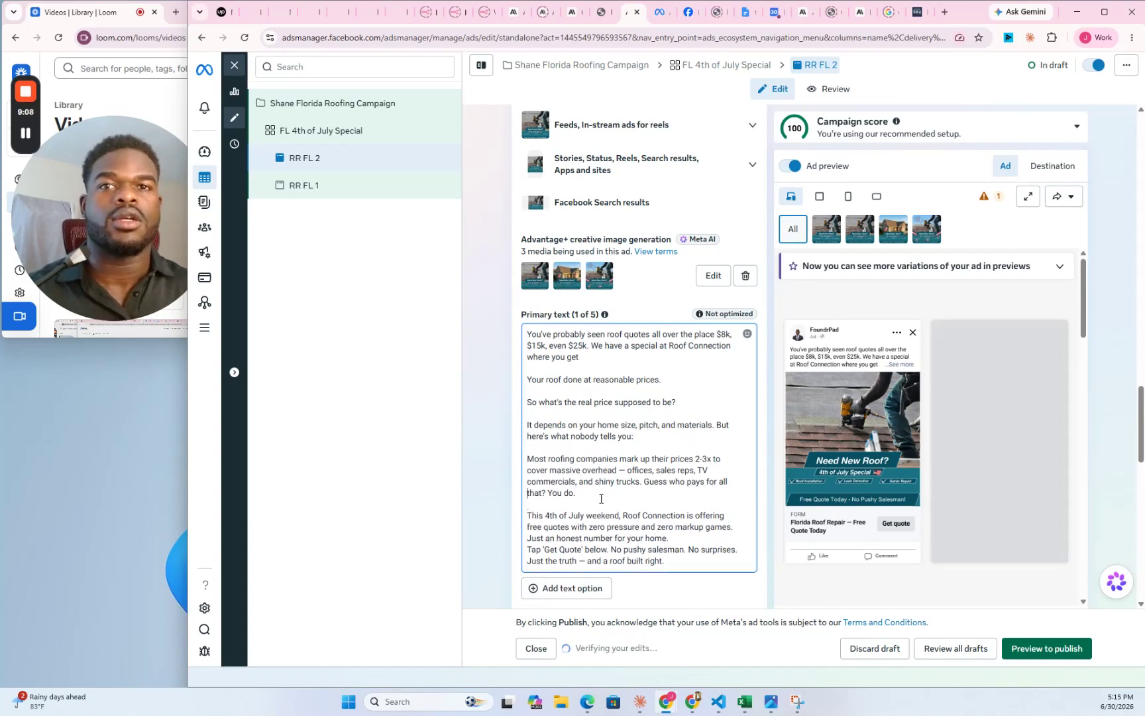
scroll(617, 394, down, 2)
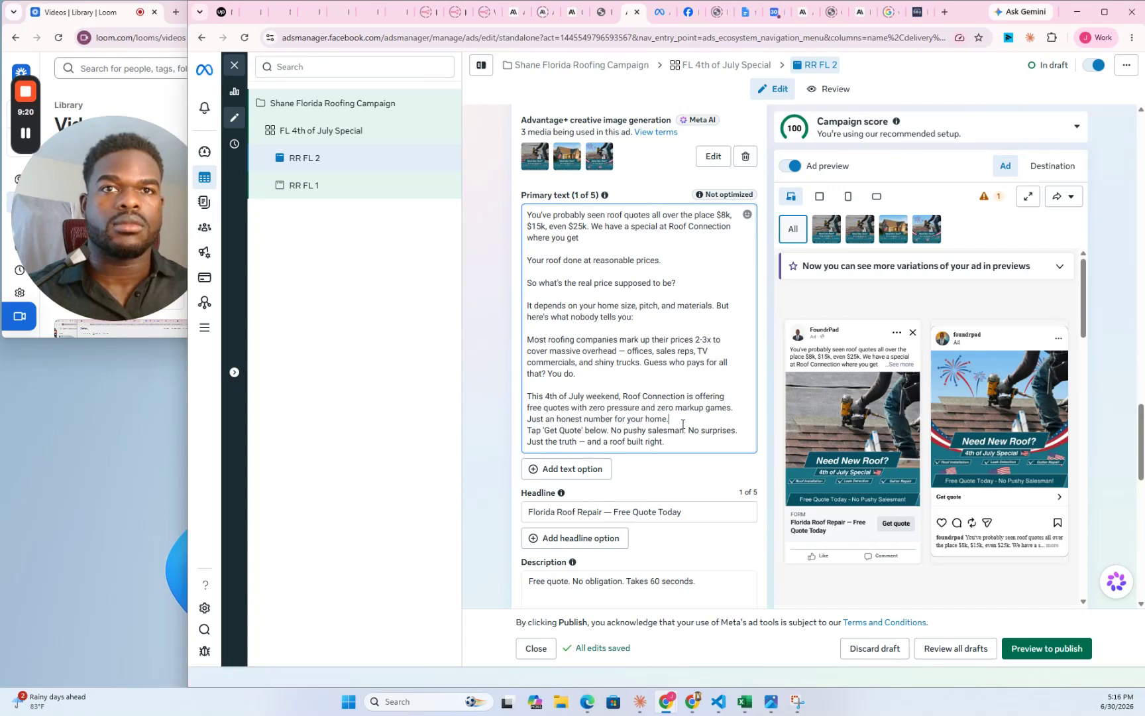
click(683, 421)
key(Return)
key(ctrl+Right)
key(ctrl+Right)
key(Return)
key(Return)
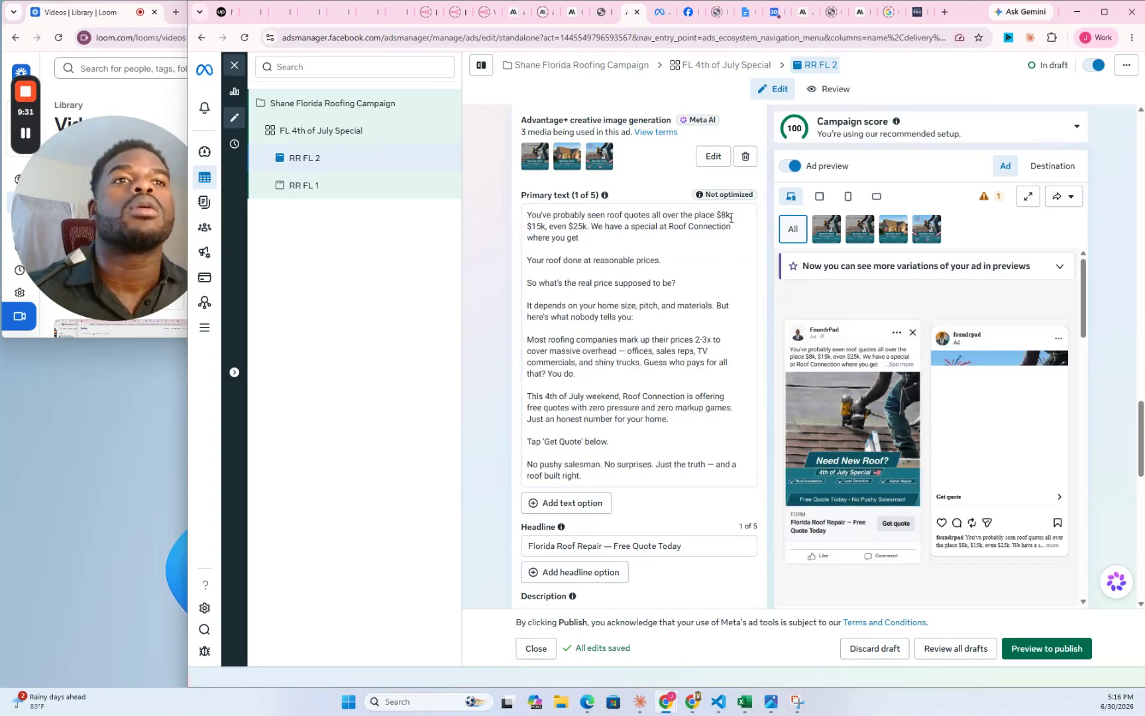
- Search Google in a new browser tab for "finger point down emoji"
click(606, 238)
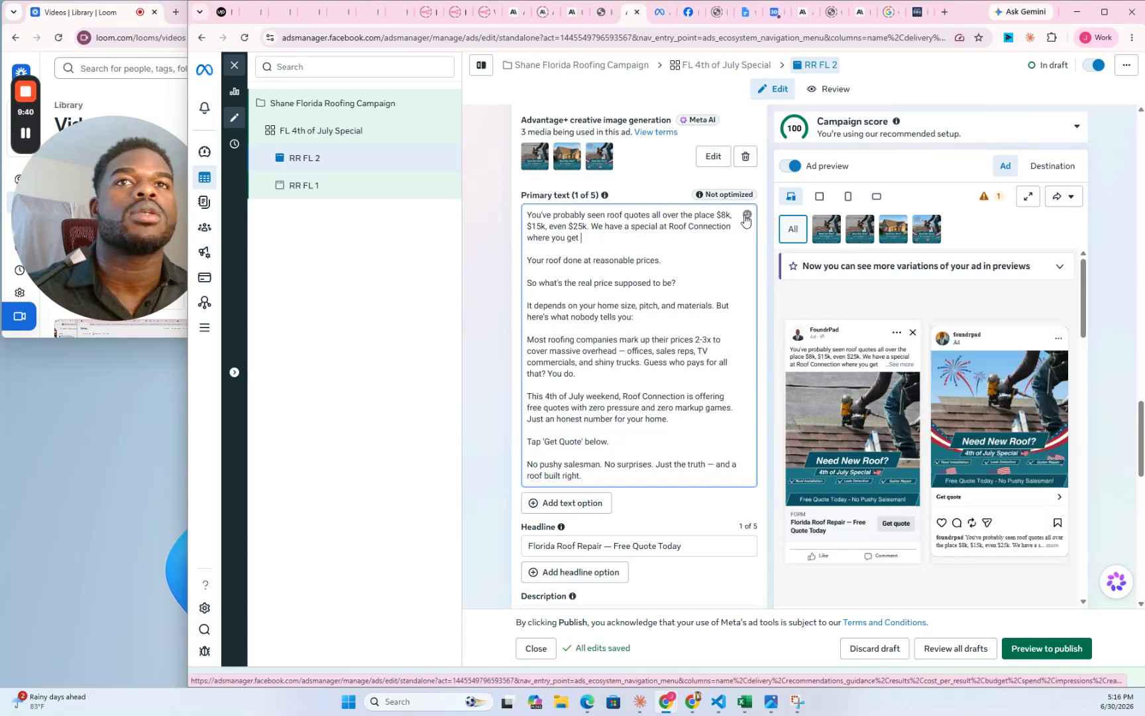
click(946, 13)
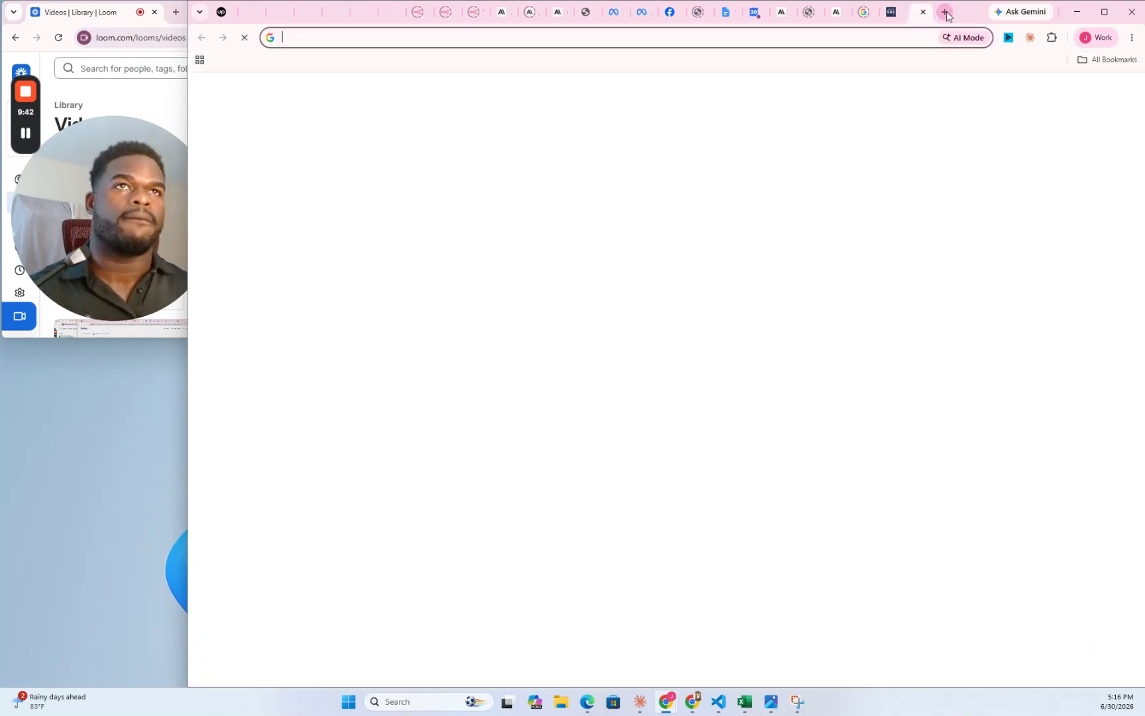
text(point)
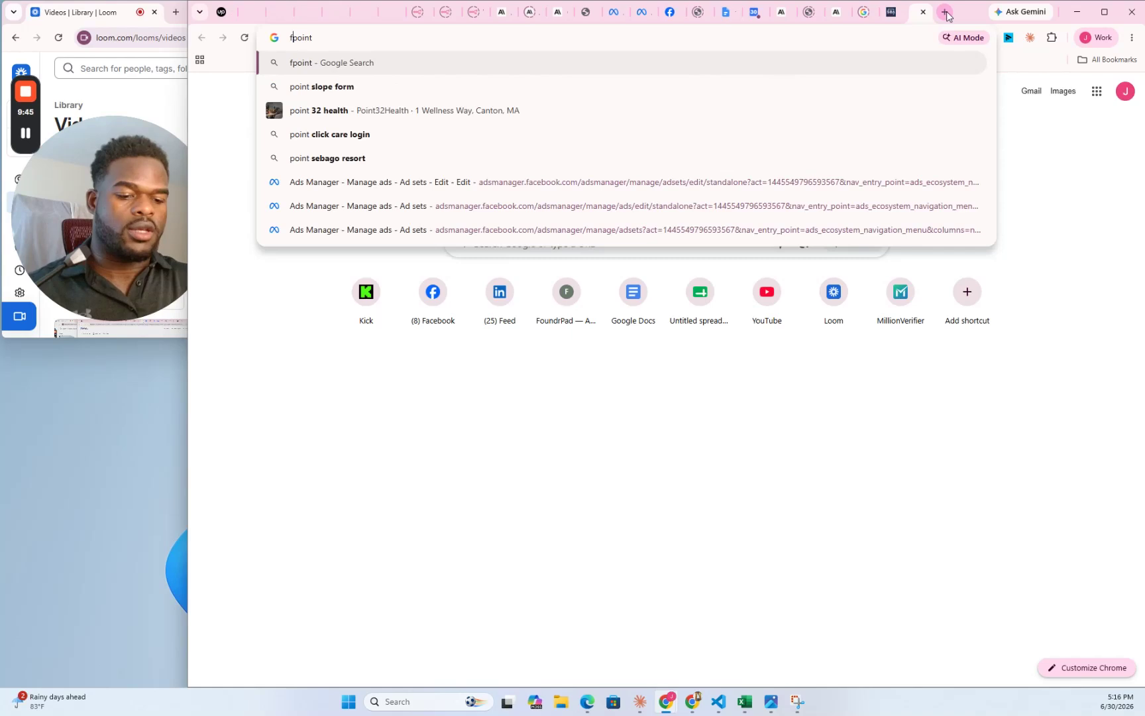
key(Home)
text(finger point d)
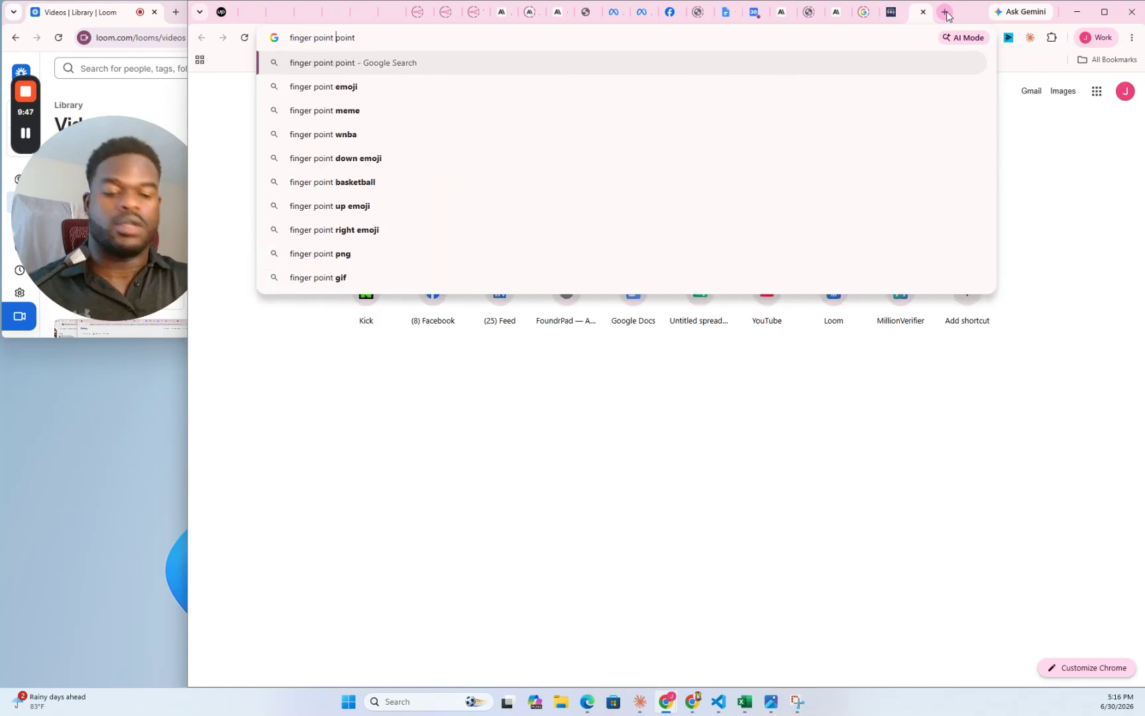
text(own)
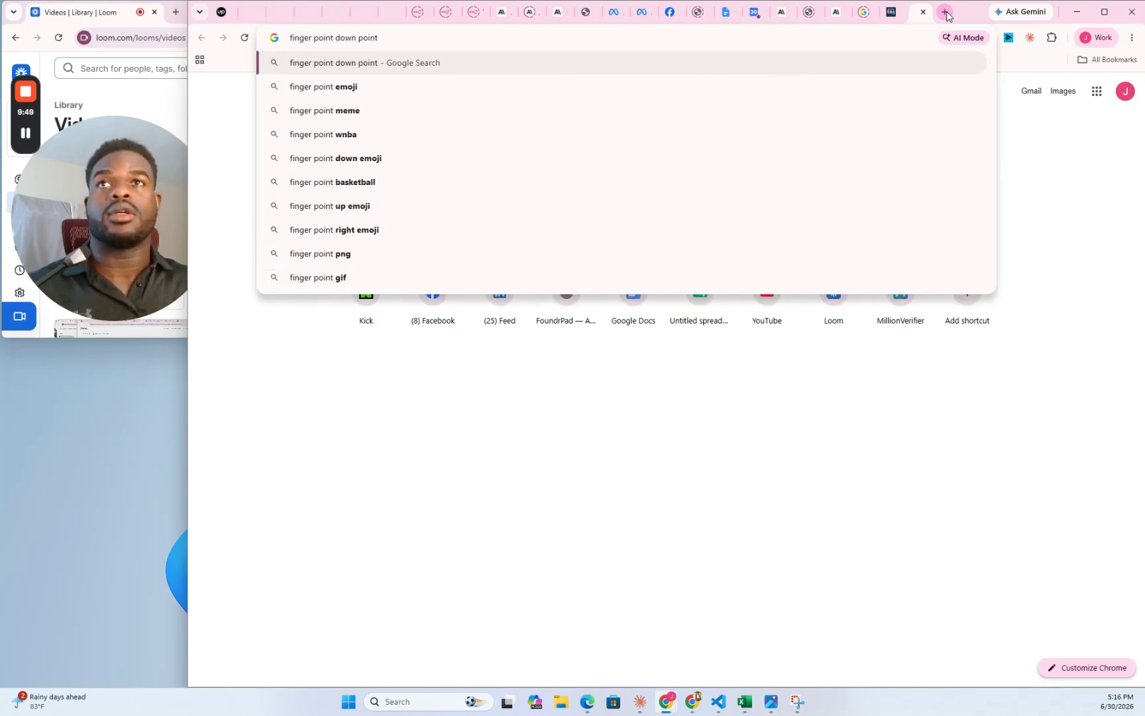
key(ctrl+Right)
key(ctrl+shift+Right)
text(emoji)
key(Return)
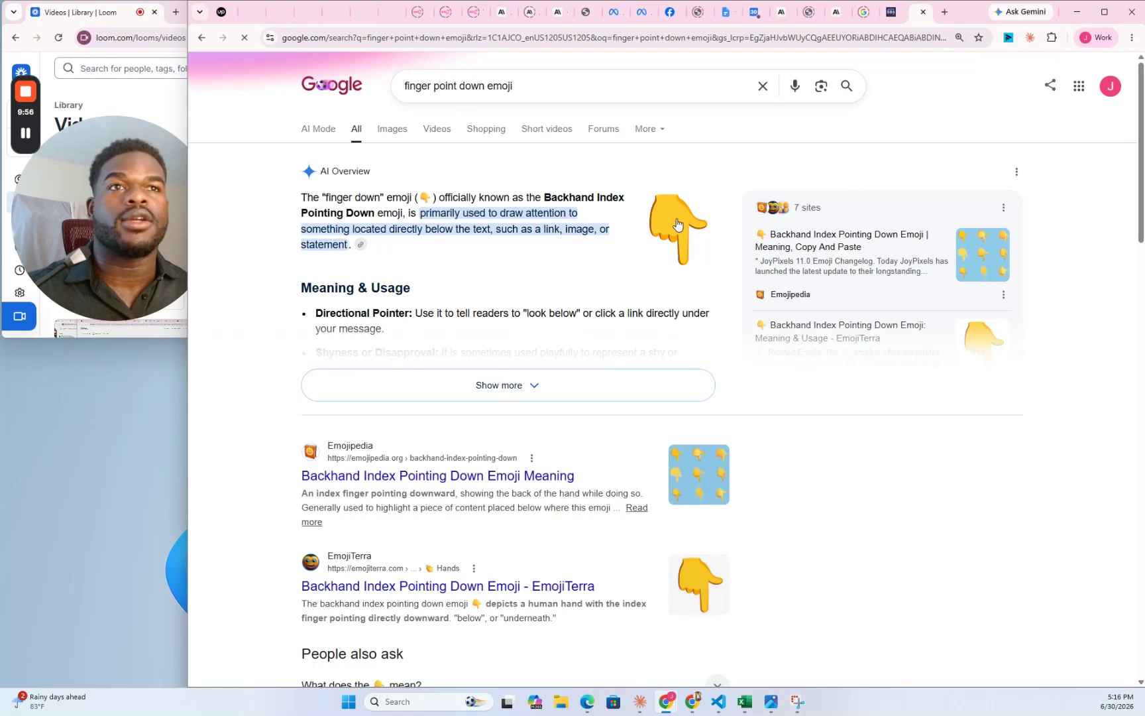
- Try to bring the pointing-down emoji image from the search results into the primary text after "where you get"
right_click(677, 221)
click(733, 267)
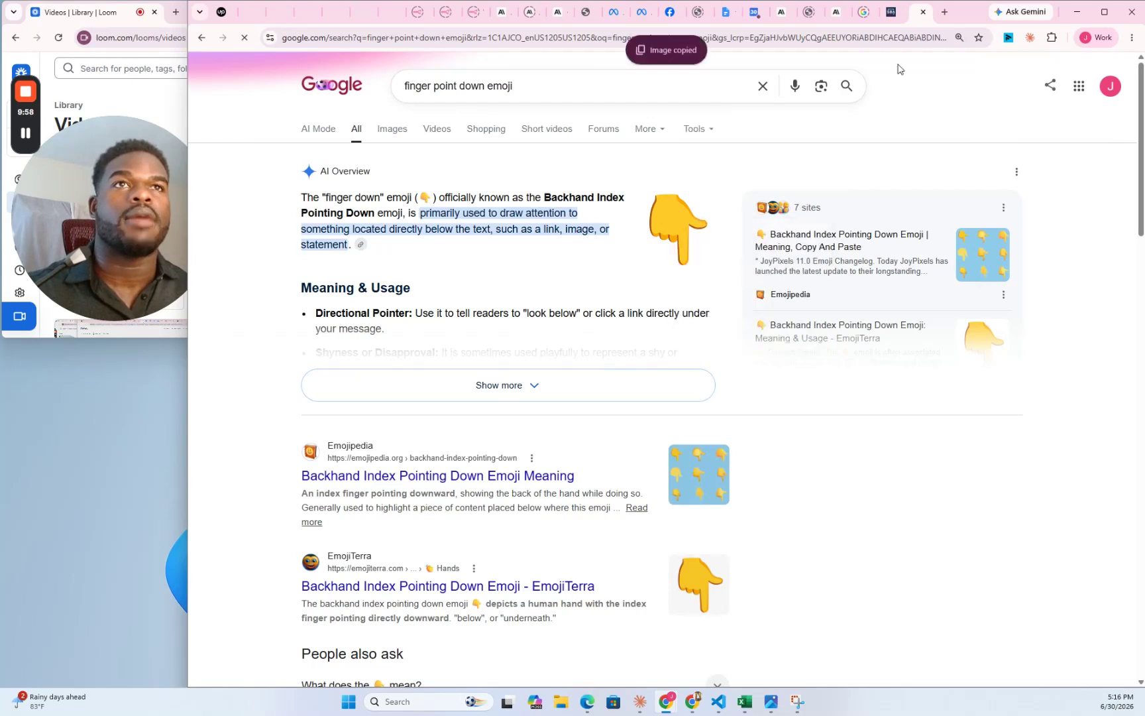
click(613, 16)
click(610, 238)
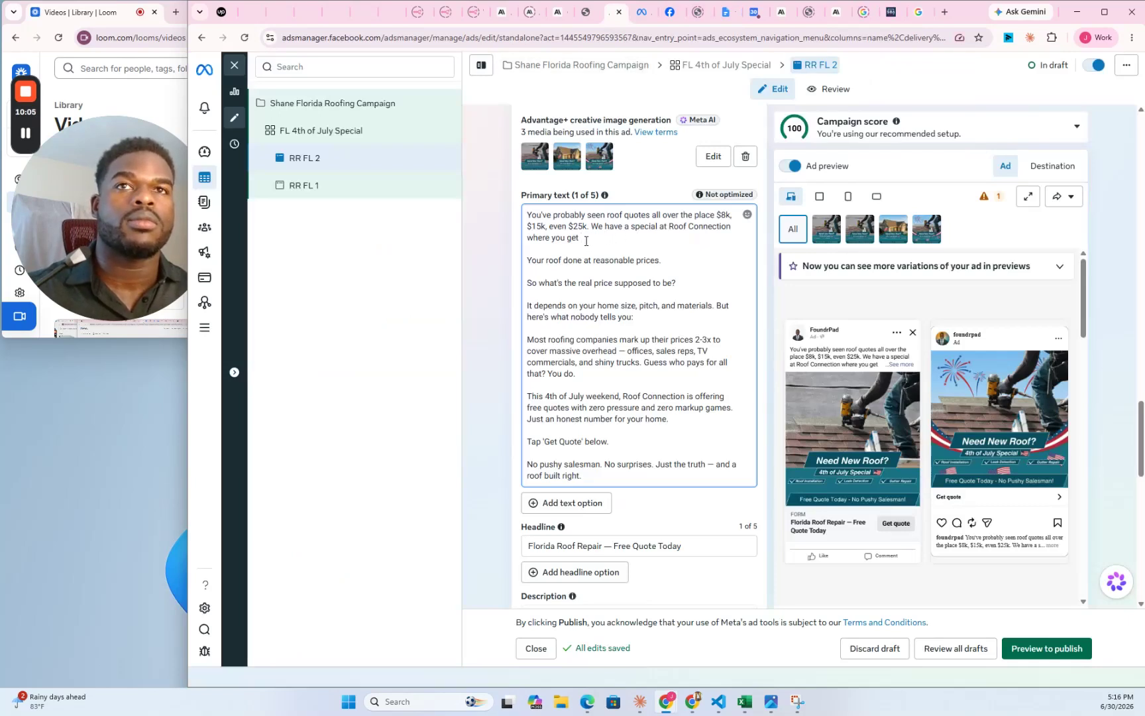
click(599, 236)
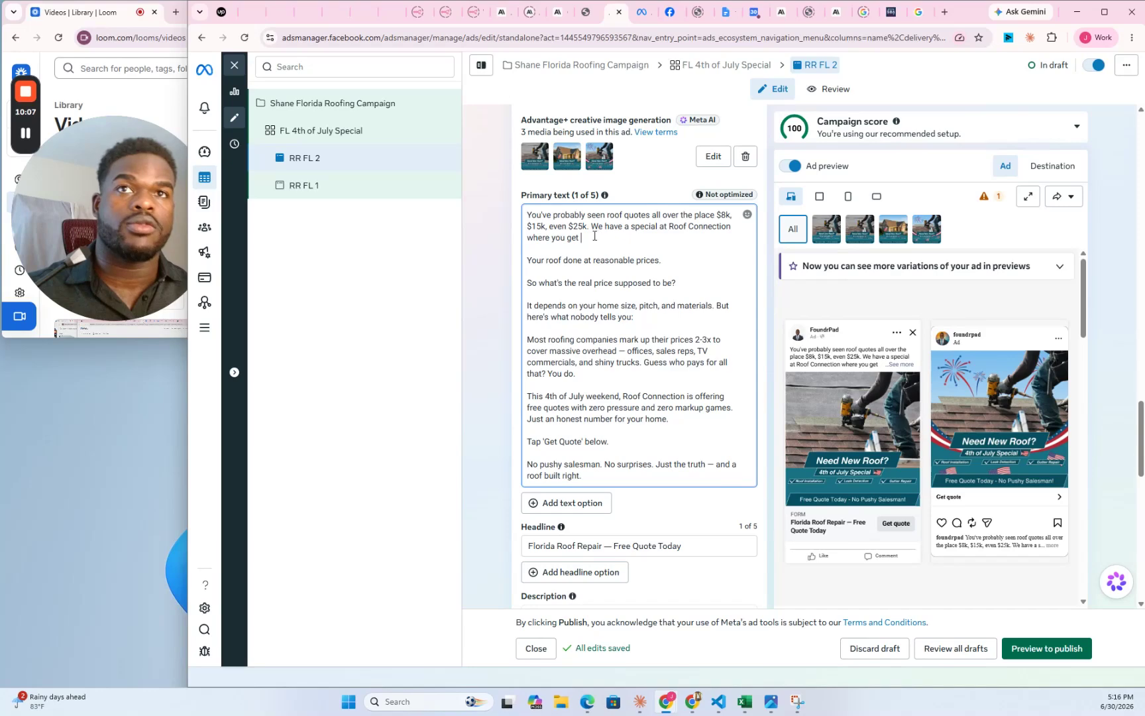
- Open Emojipedia's Backhand Index Pointing Down page from the search results and accept all cookies
click(918, 14)
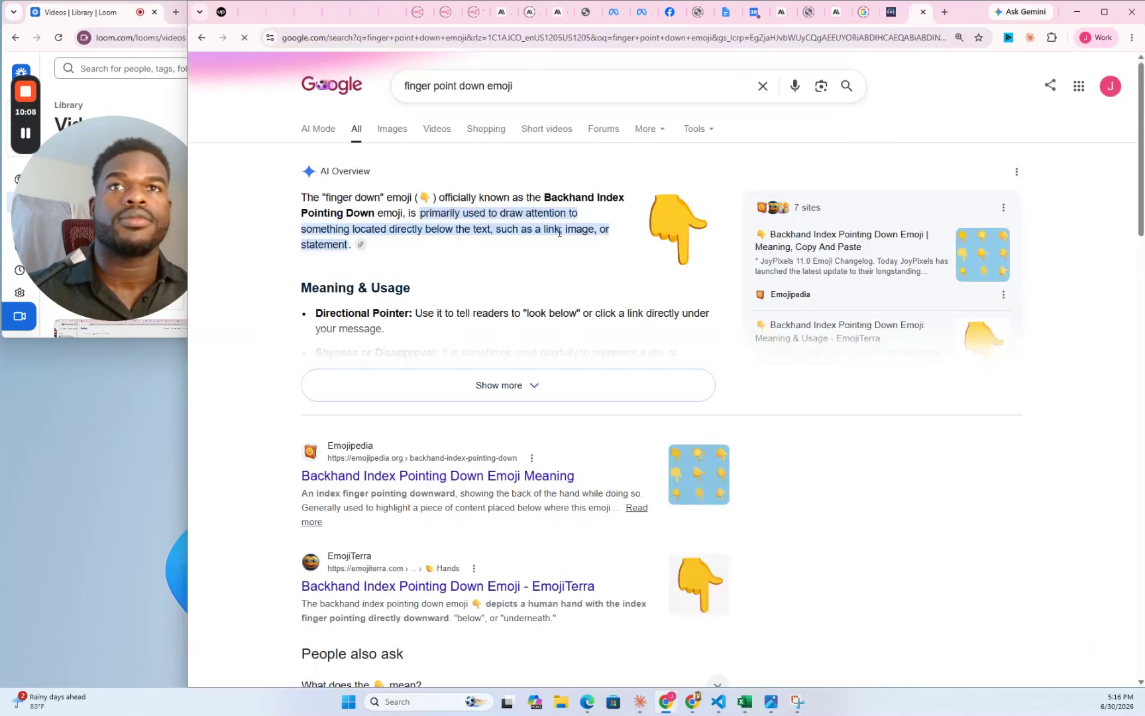
click(502, 481)
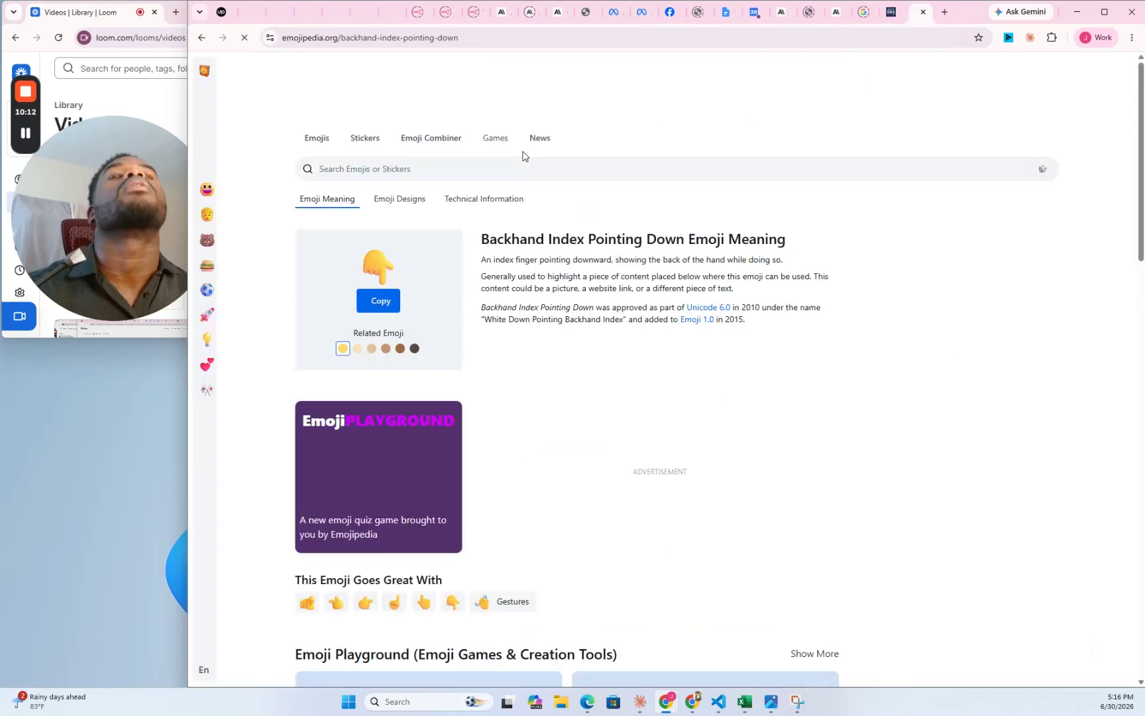
scroll(483, 341, down, 2)
scroll(484, 341, down, 2)
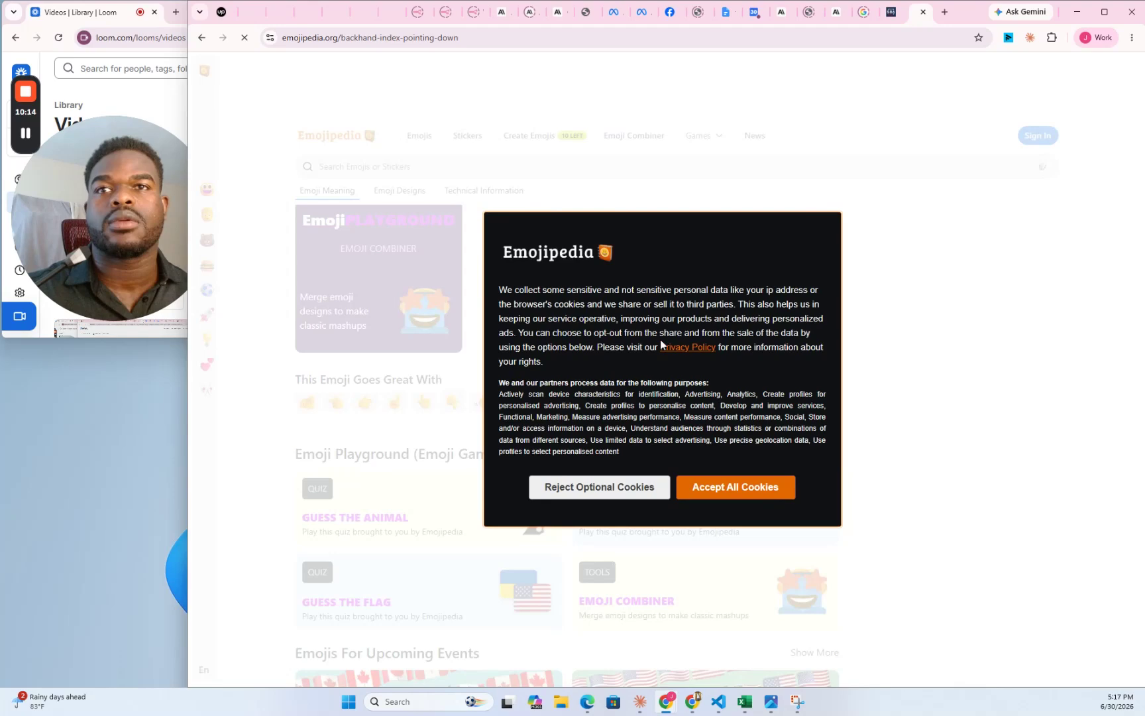
click(769, 487)
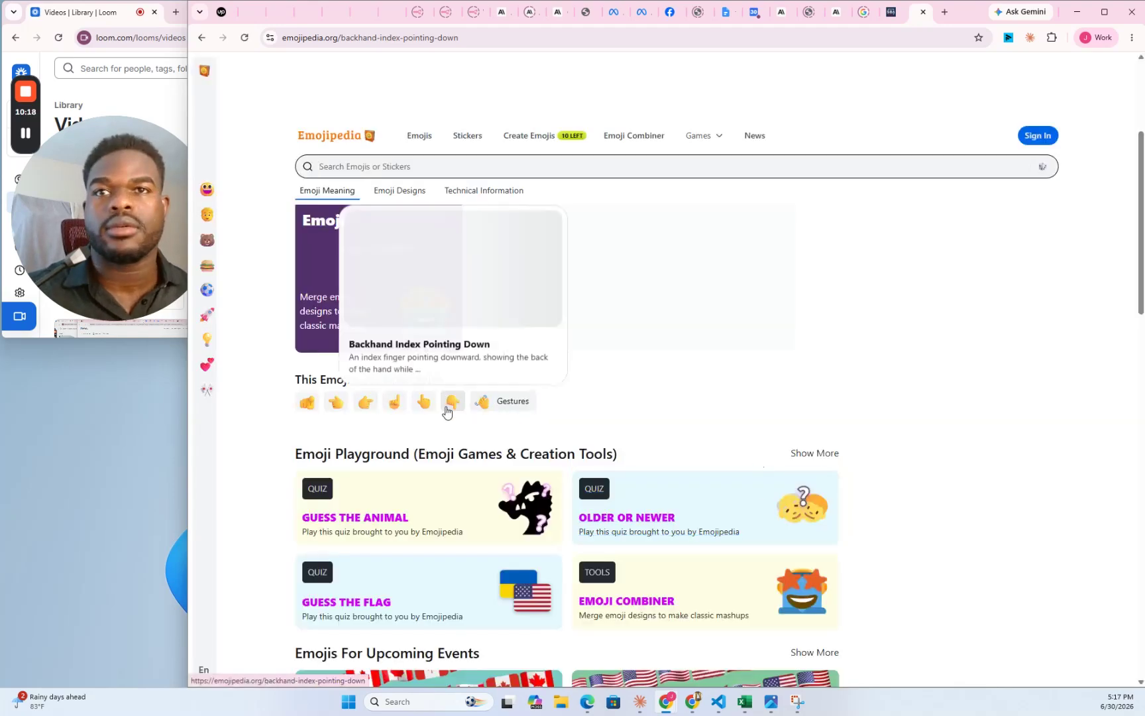
- Copy the pointing-down emoji from Emojipedia and paste it after "where you get" in the RR FL 2 primary text
right_click(453, 402)
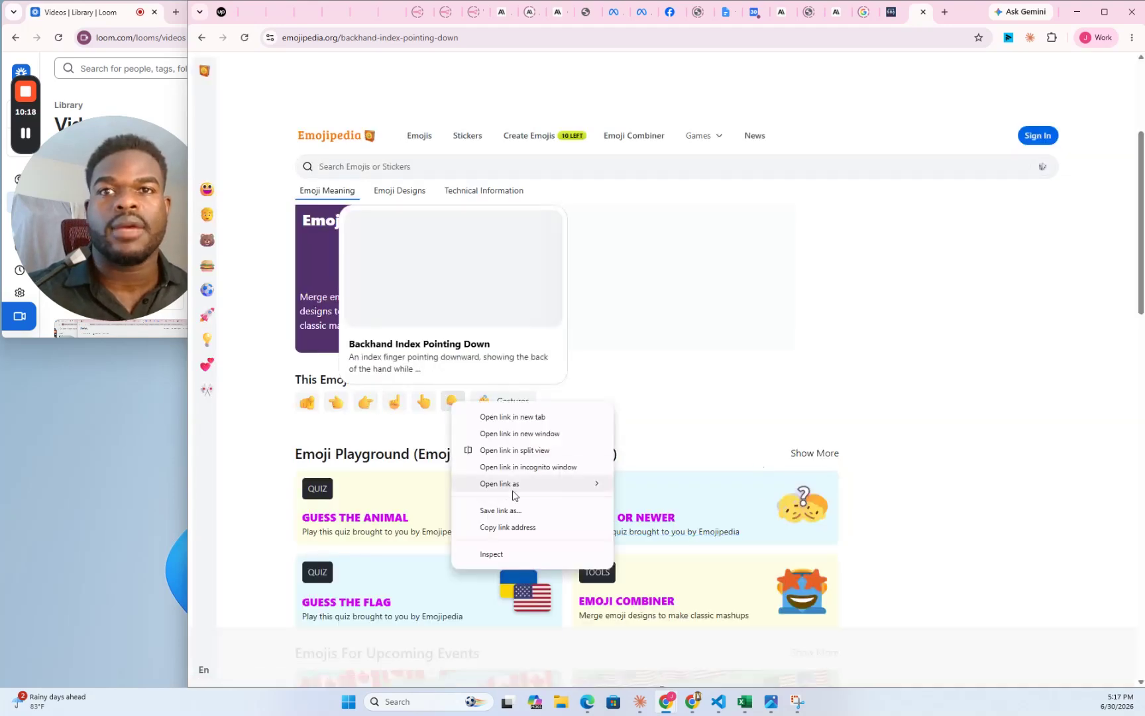
click(514, 528)
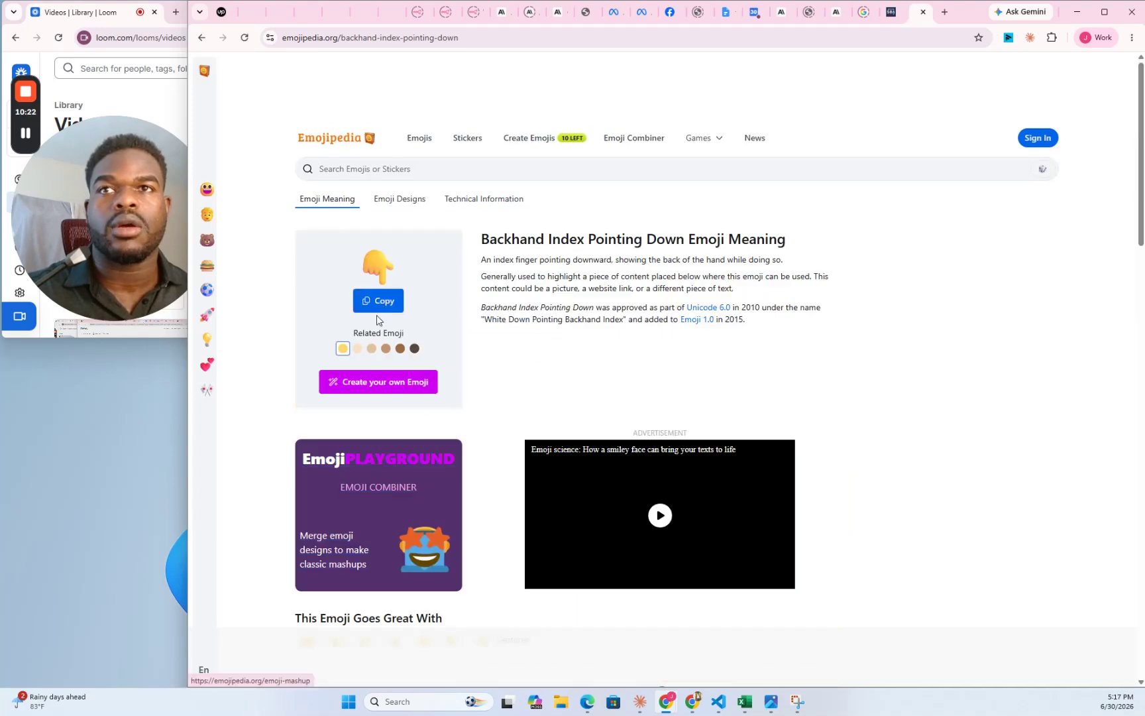
click(384, 306)
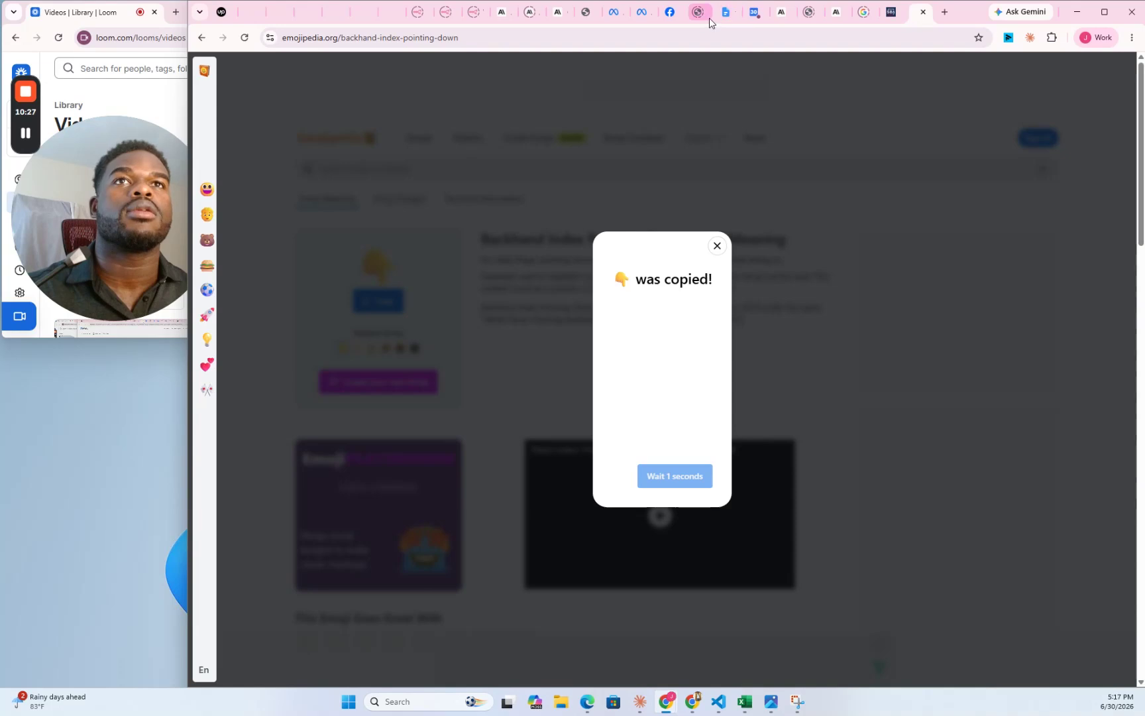
click(614, 12)
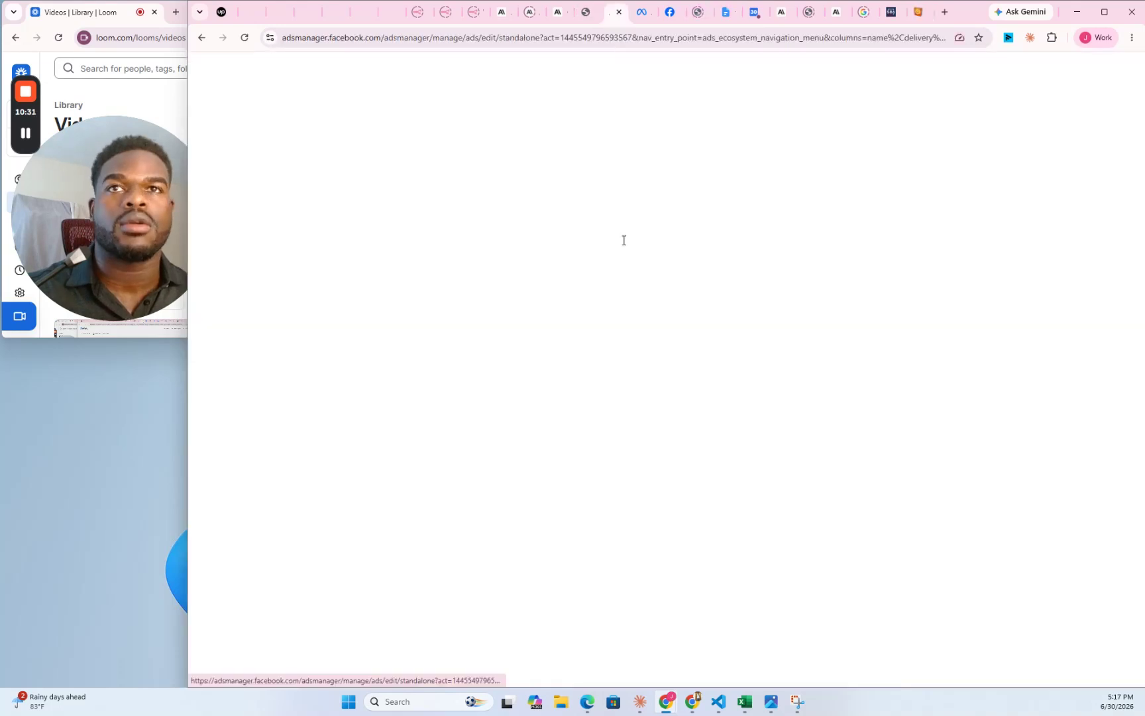
key(ctrl+v)
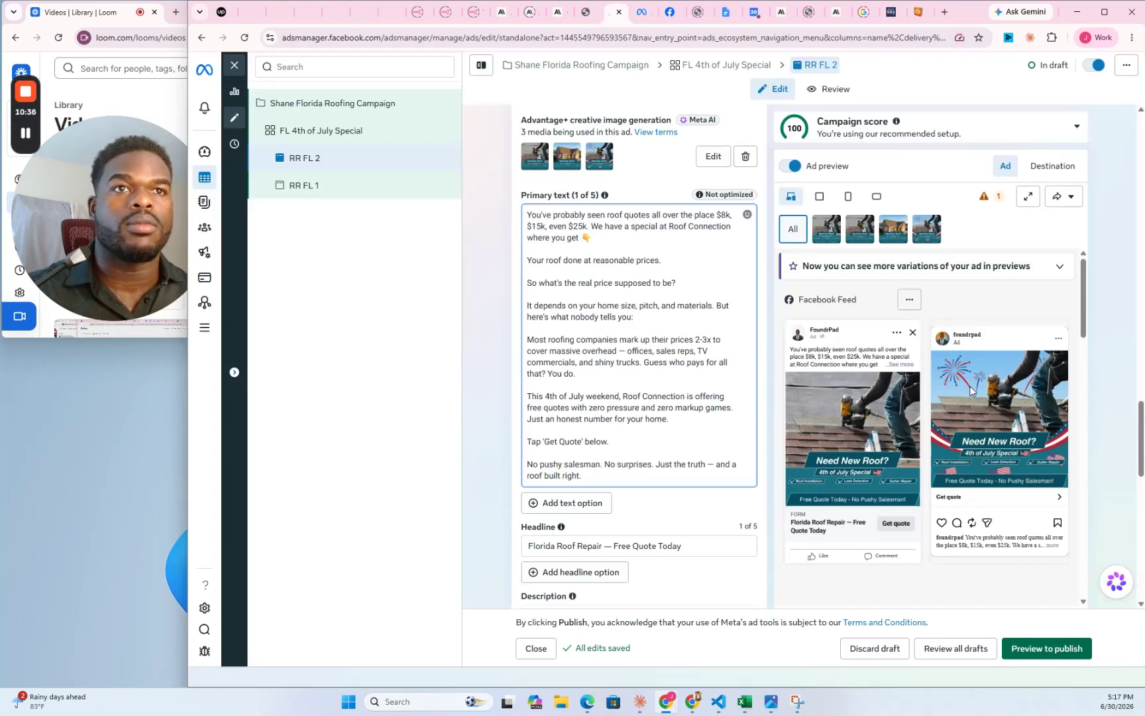
click(25, 136)
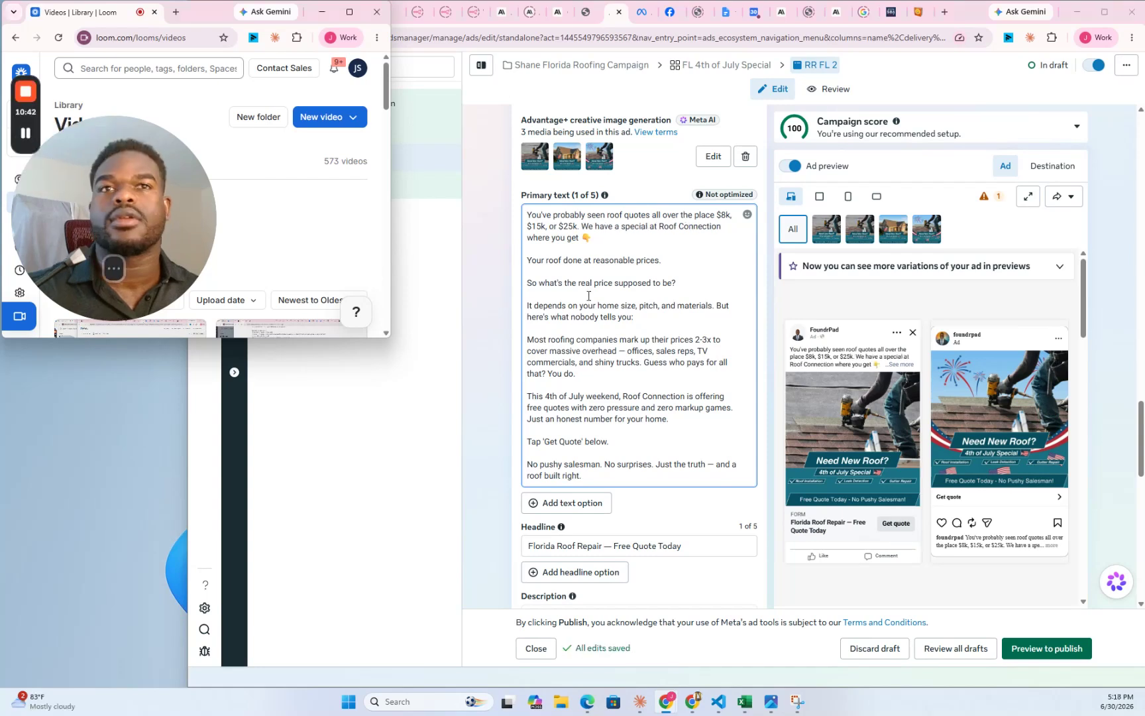
click(593, 237)
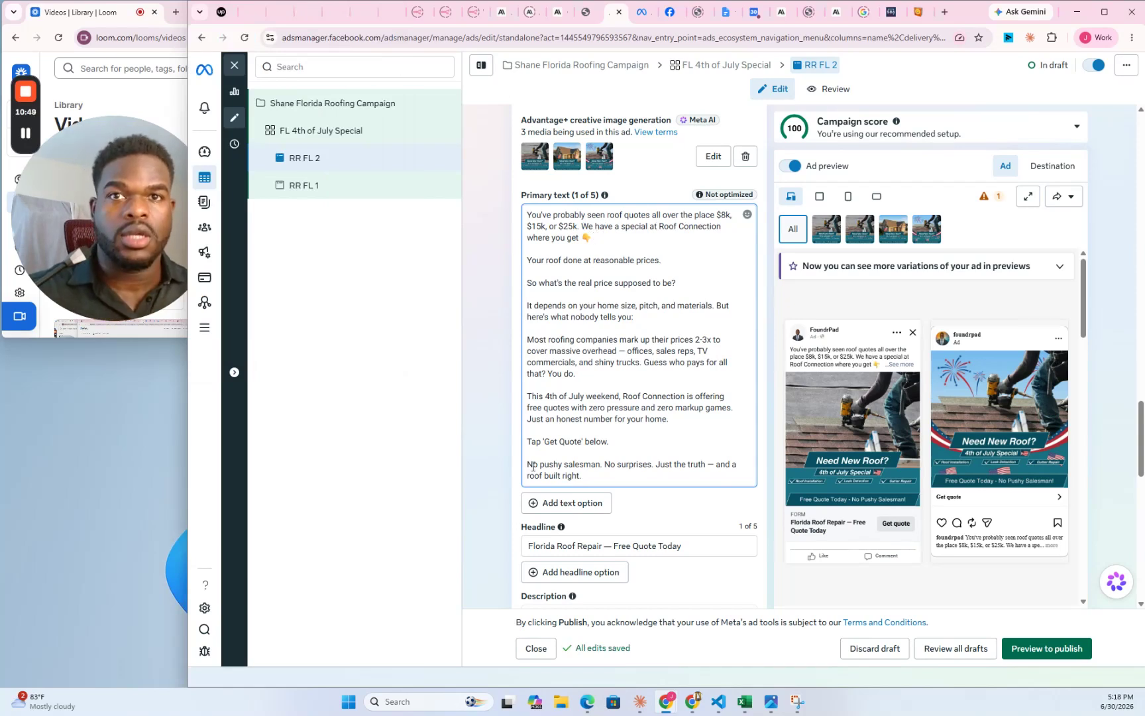
- Copy Emojipedia's Backhand Index Pointing Right emoji and paste it between "Tap" and "'Get Quote' below." in the primary text
click(919, 11)
right_click(366, 287)
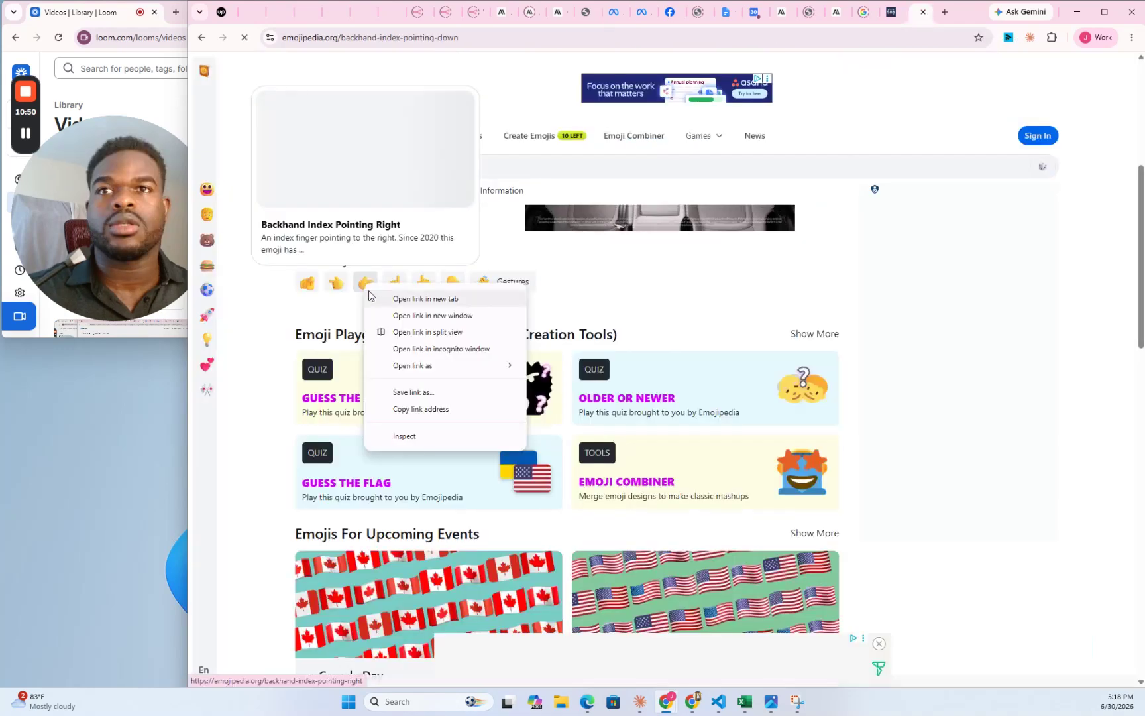
key(Escape)
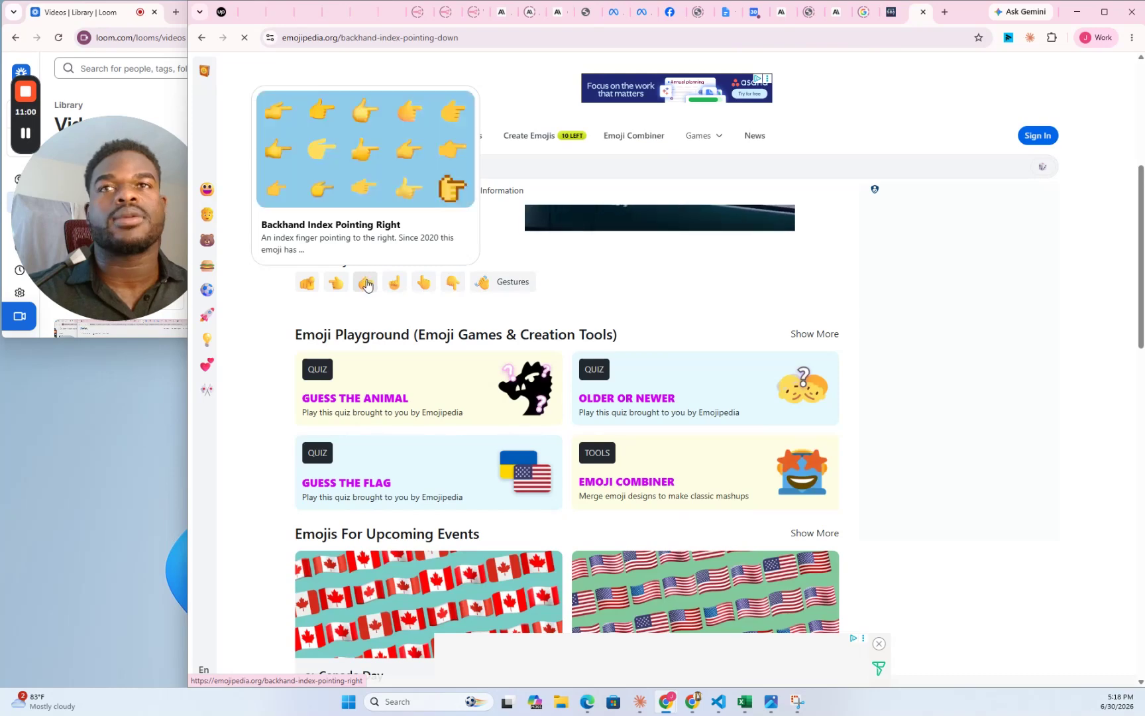
click(367, 285)
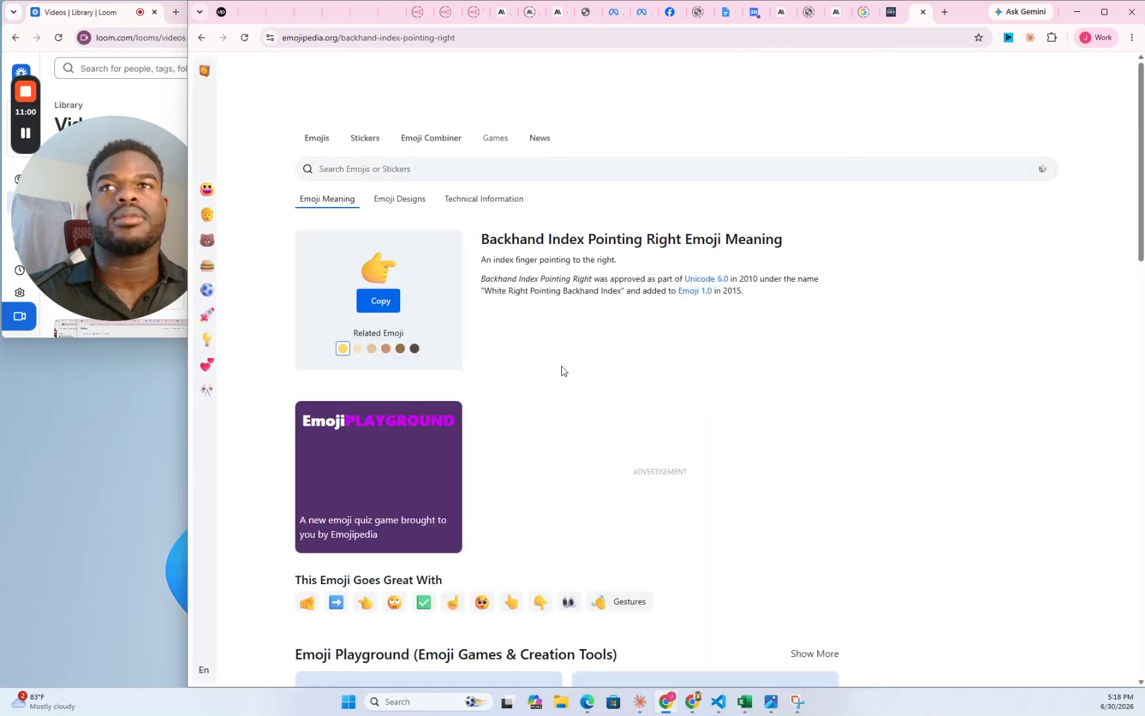
click(381, 300)
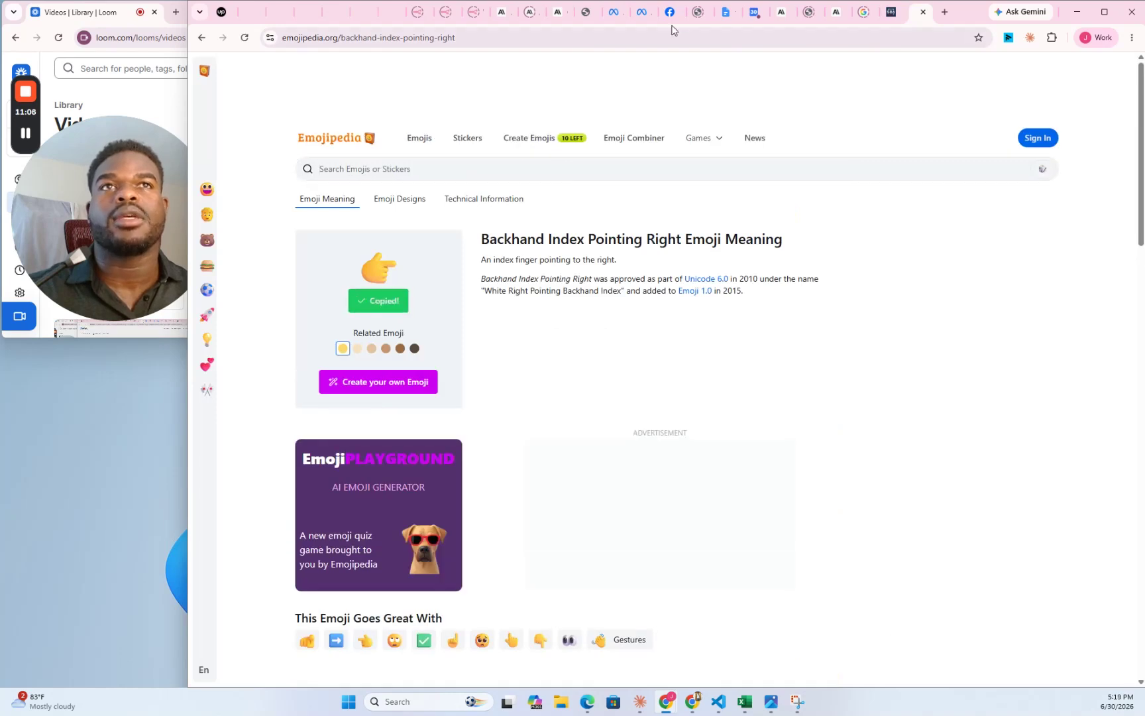
click(608, 20)
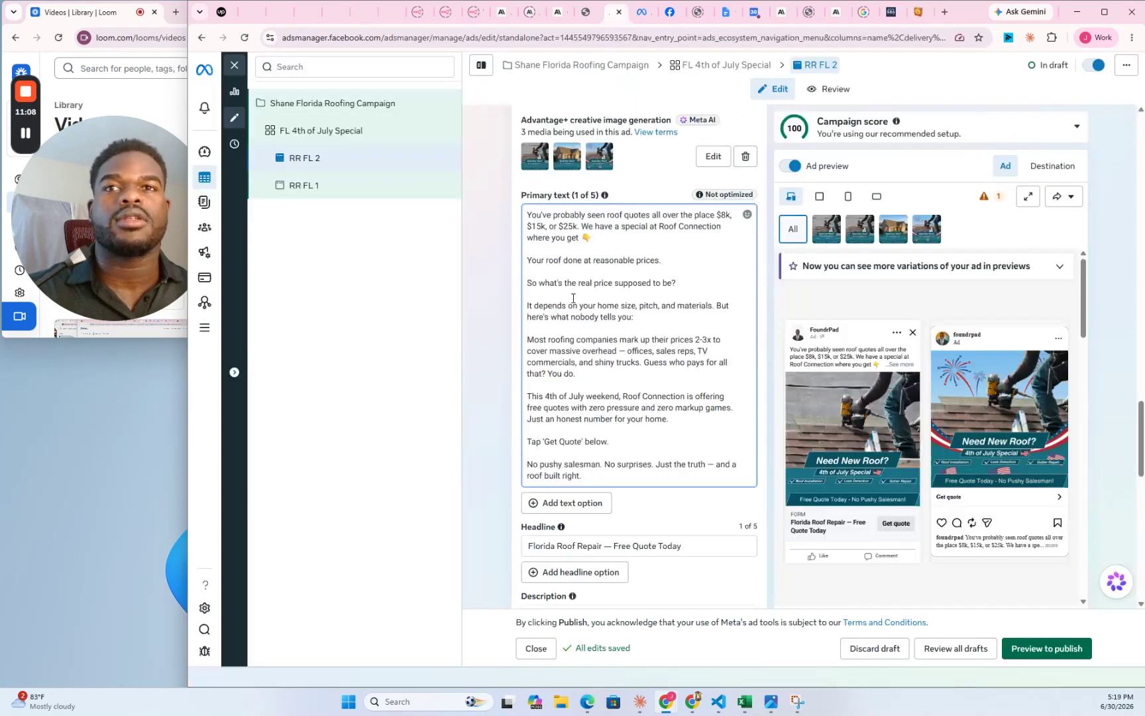
click(542, 441)
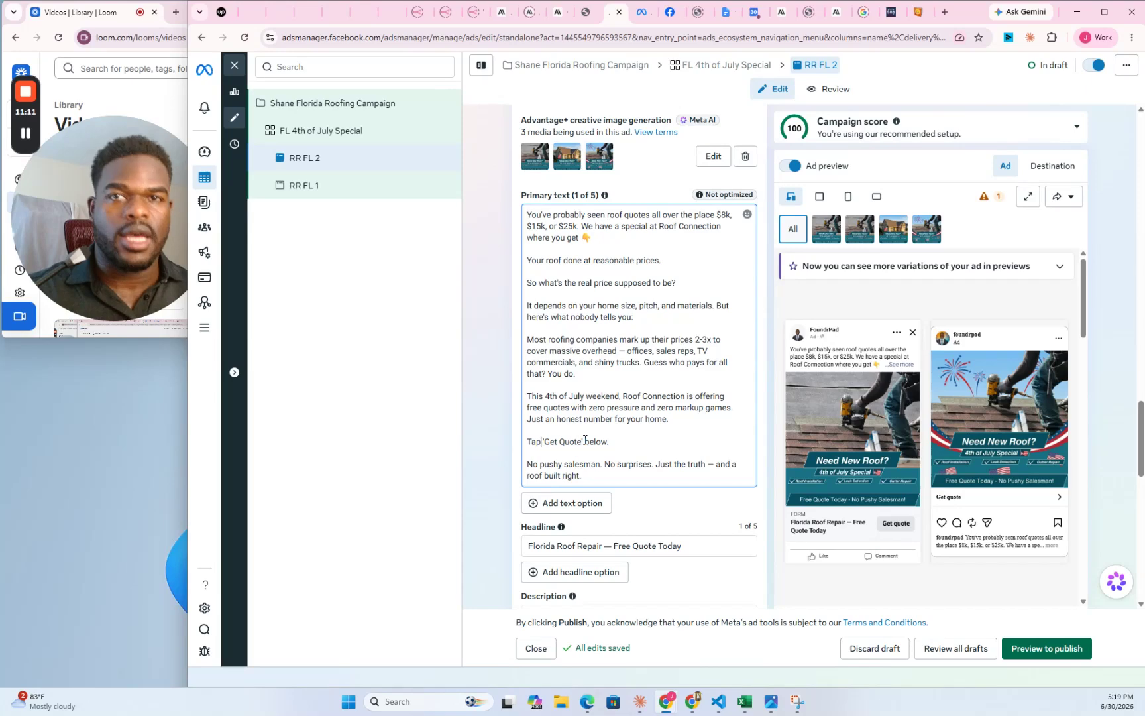
key(ctrl+v)
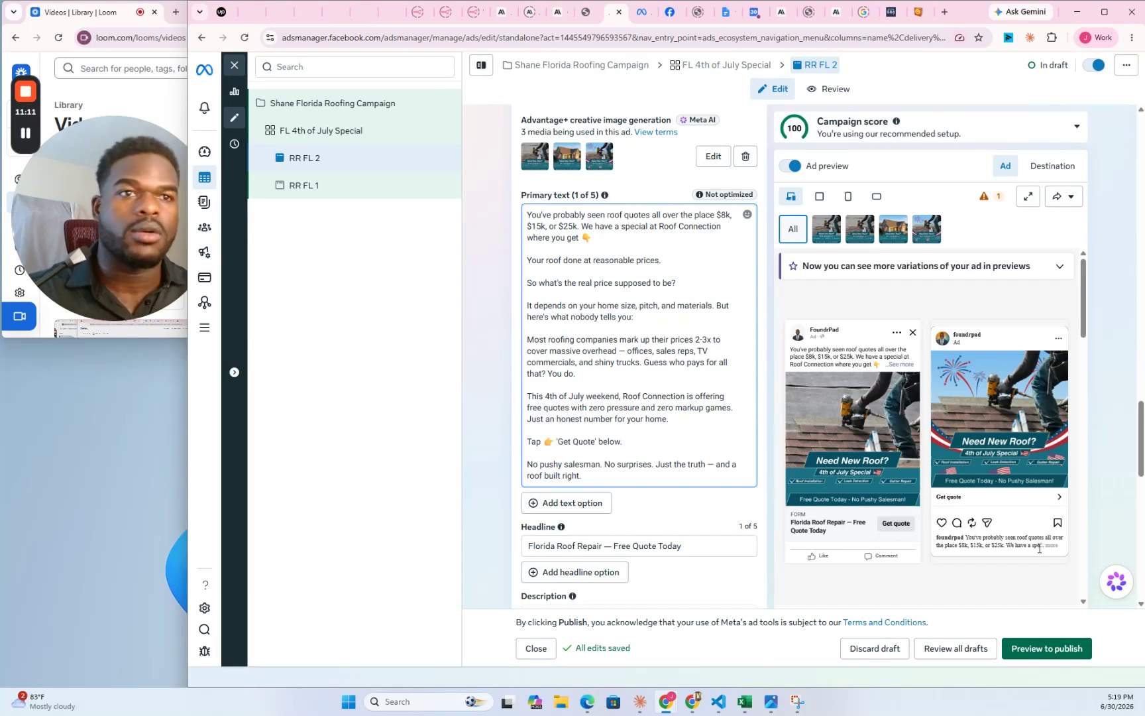
- Review the RR FL 2 ad's copy and remaining settings down to Tracking, and open the RR FL 1 ad
scroll(660, 296, down, 5)
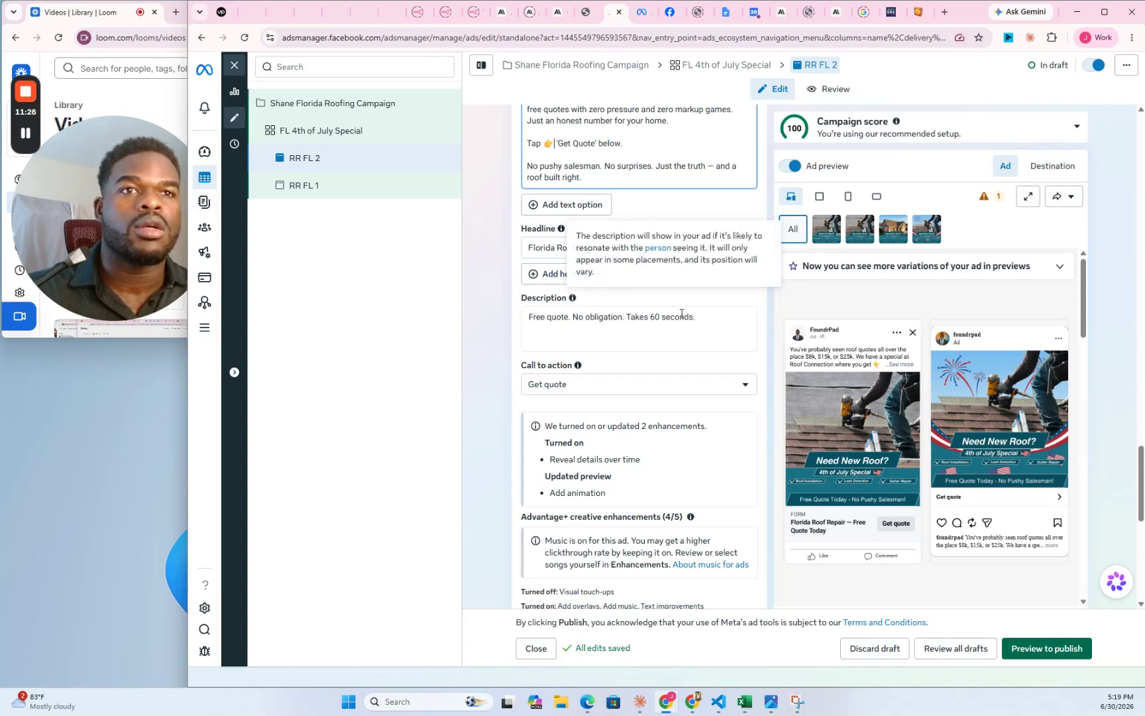
scroll(667, 298, up, 5)
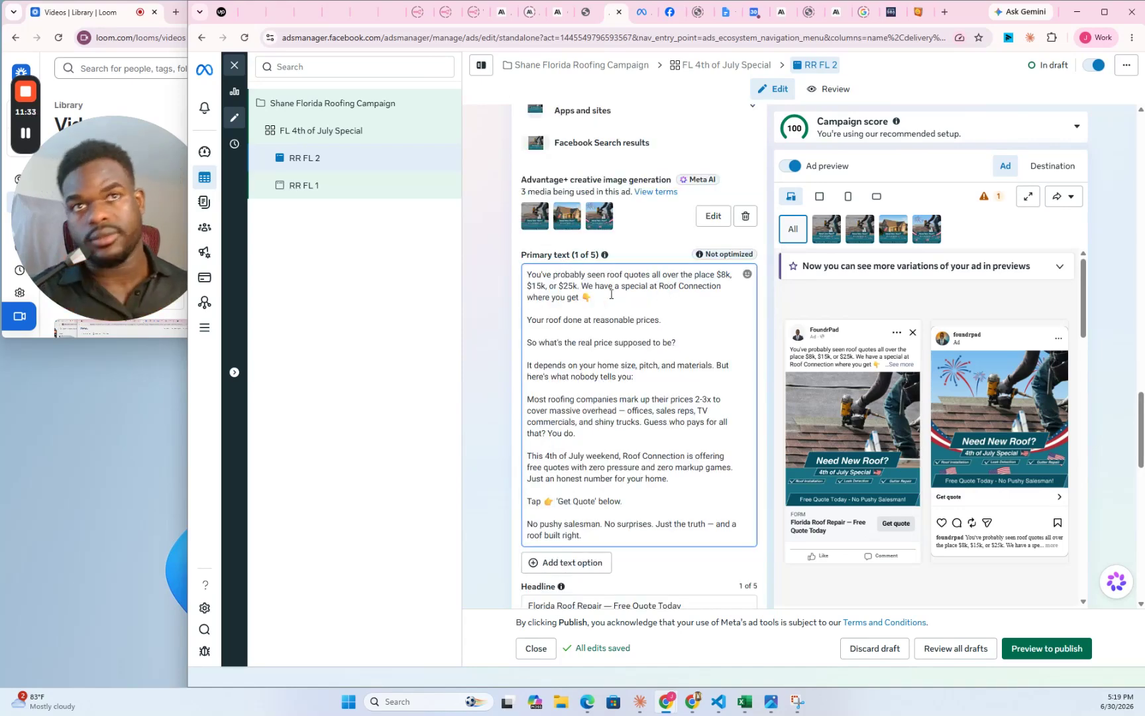
scroll(589, 306, down, 9)
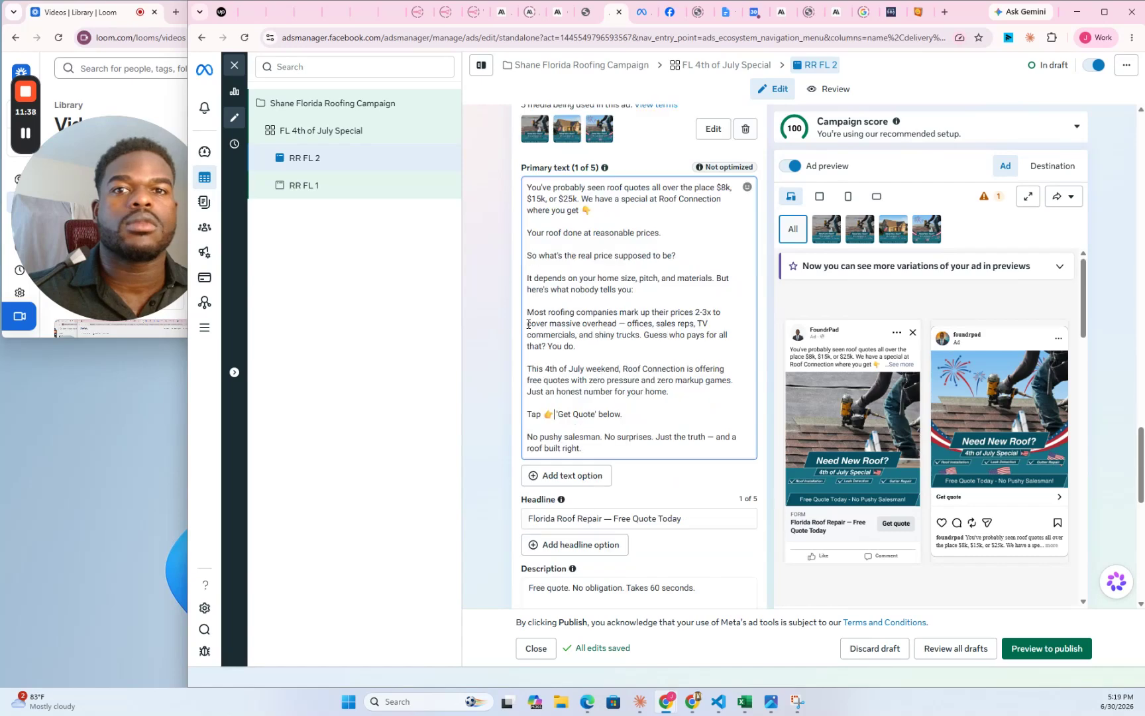
scroll(493, 327, down, 4)
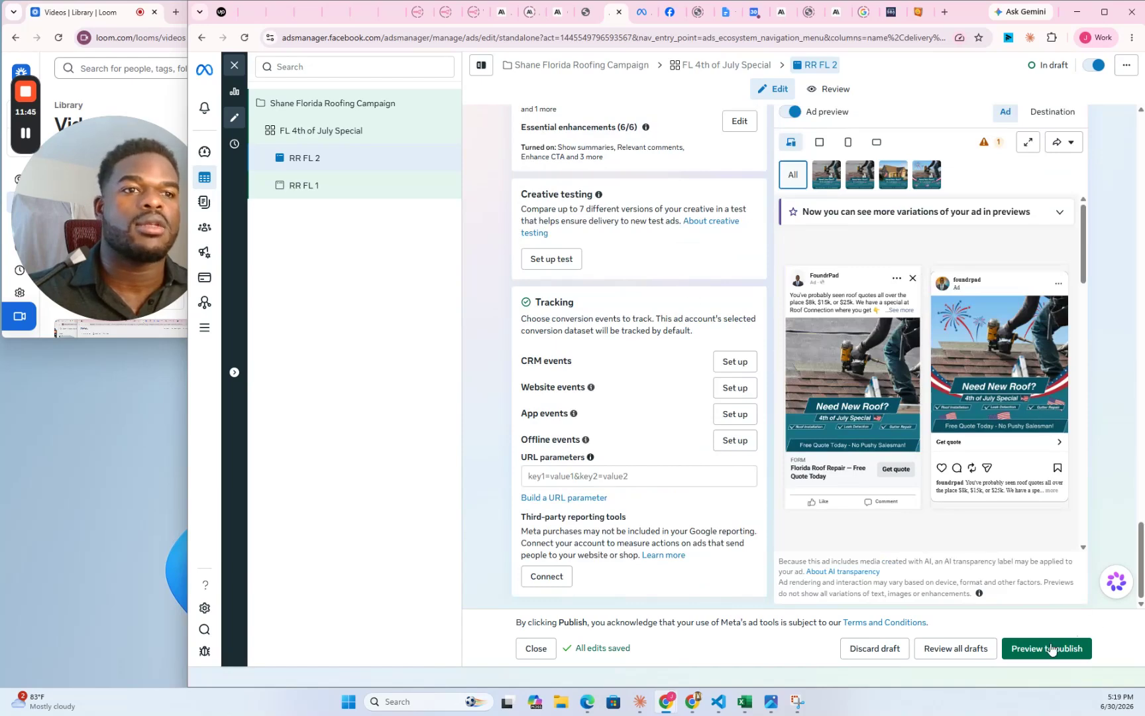
click(363, 192)
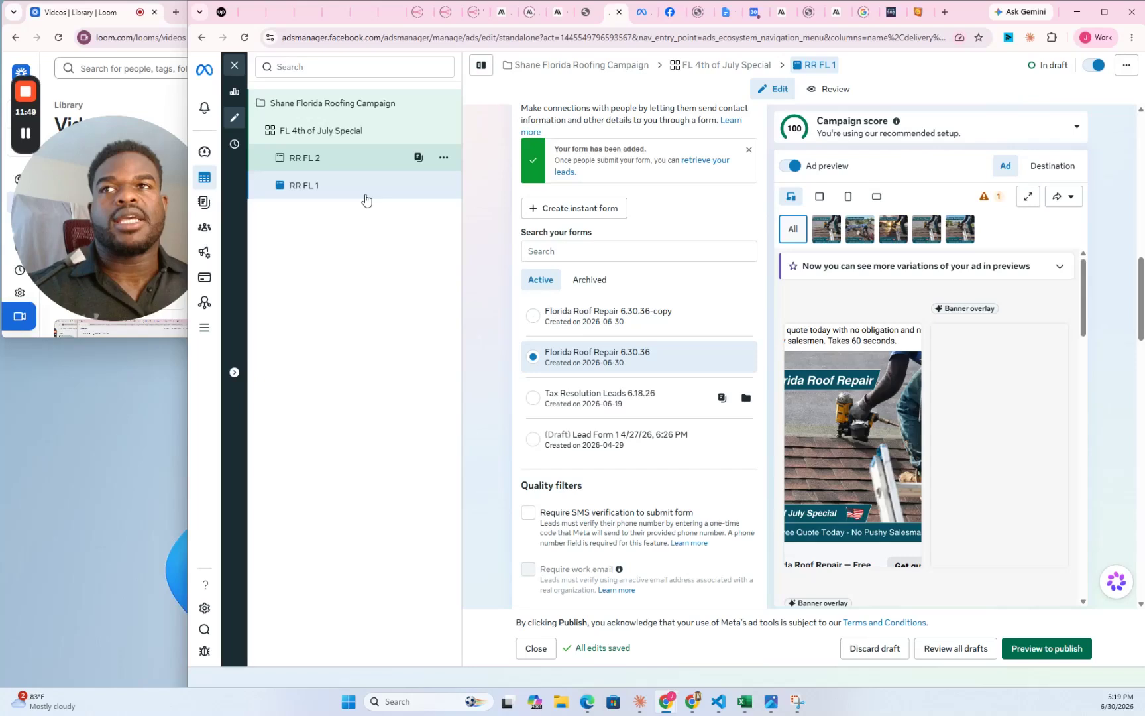
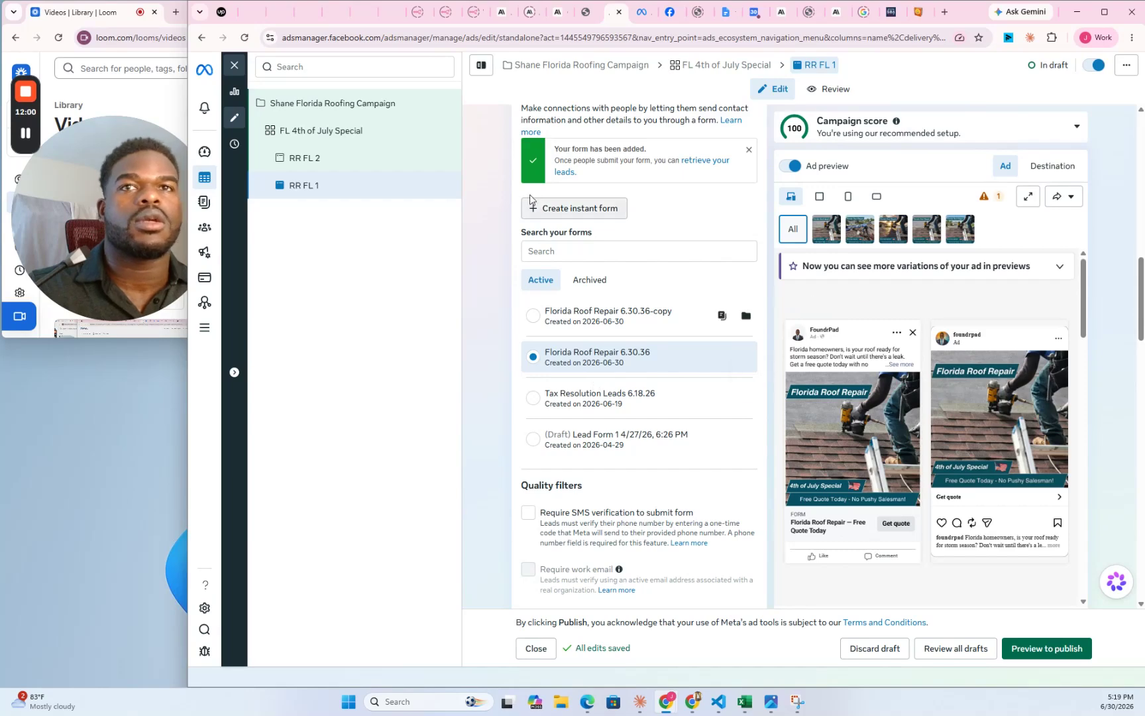
- Insert "This 4th of July special comes with" after "there's a leak." in the RR FL 1 primary text, starting a new paragraph at "Get a free quote"
scroll(570, 351, down, 5)
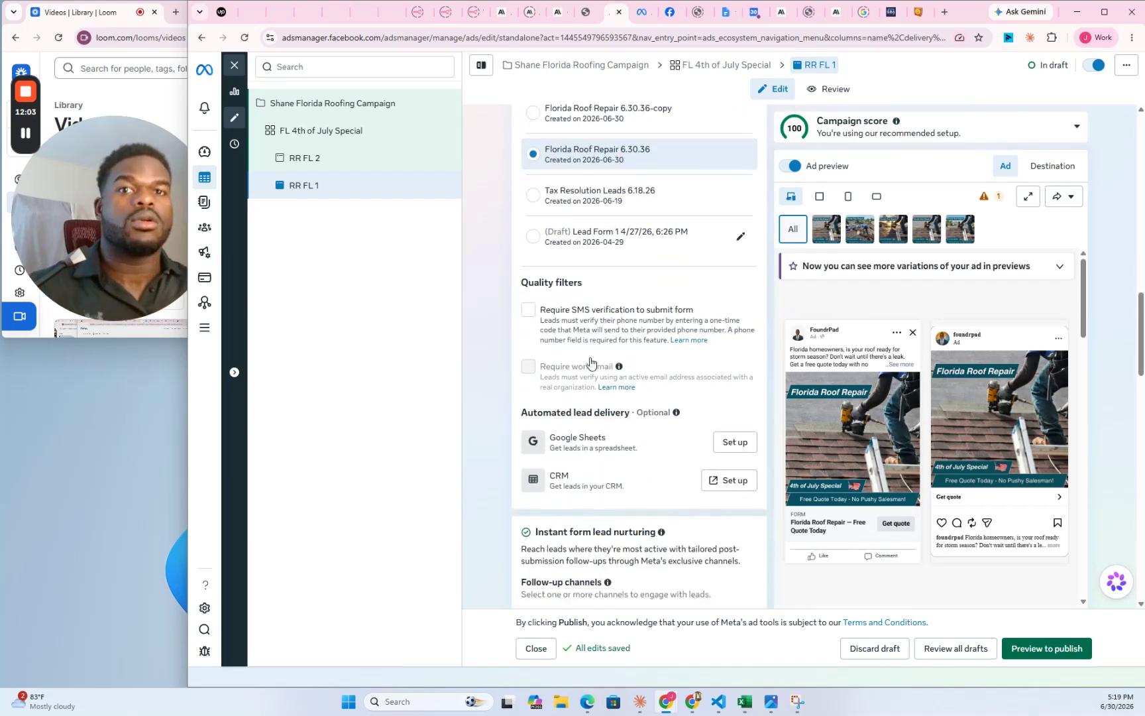
scroll(589, 356, down, 8)
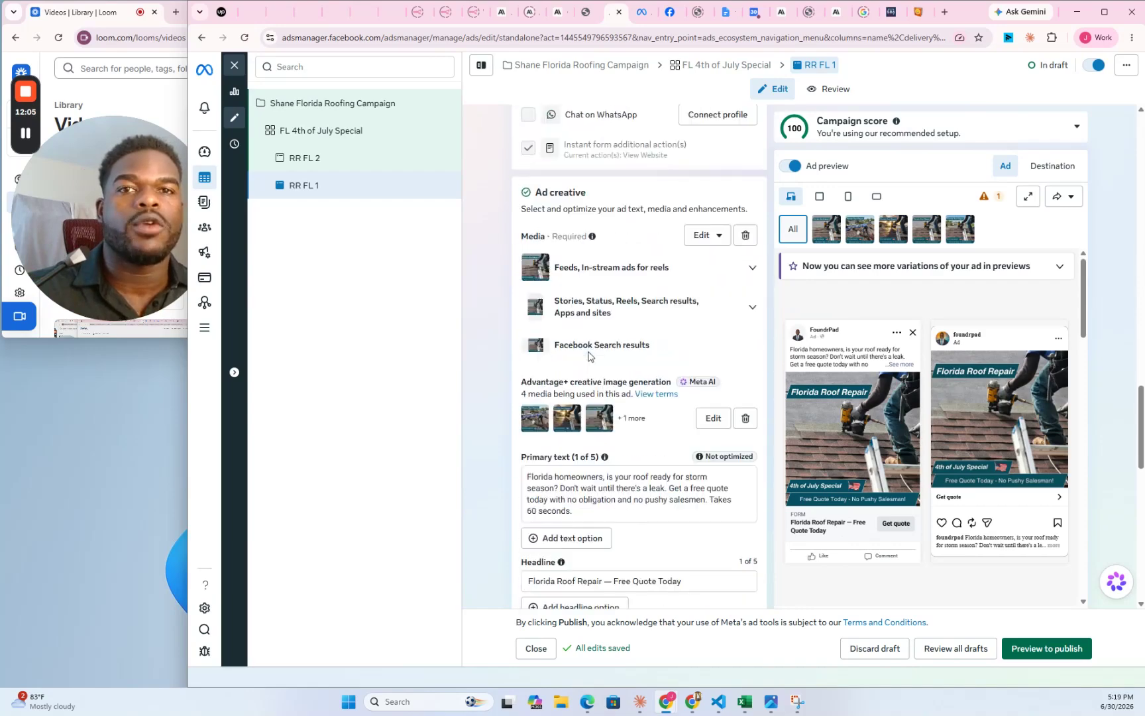
click(611, 309)
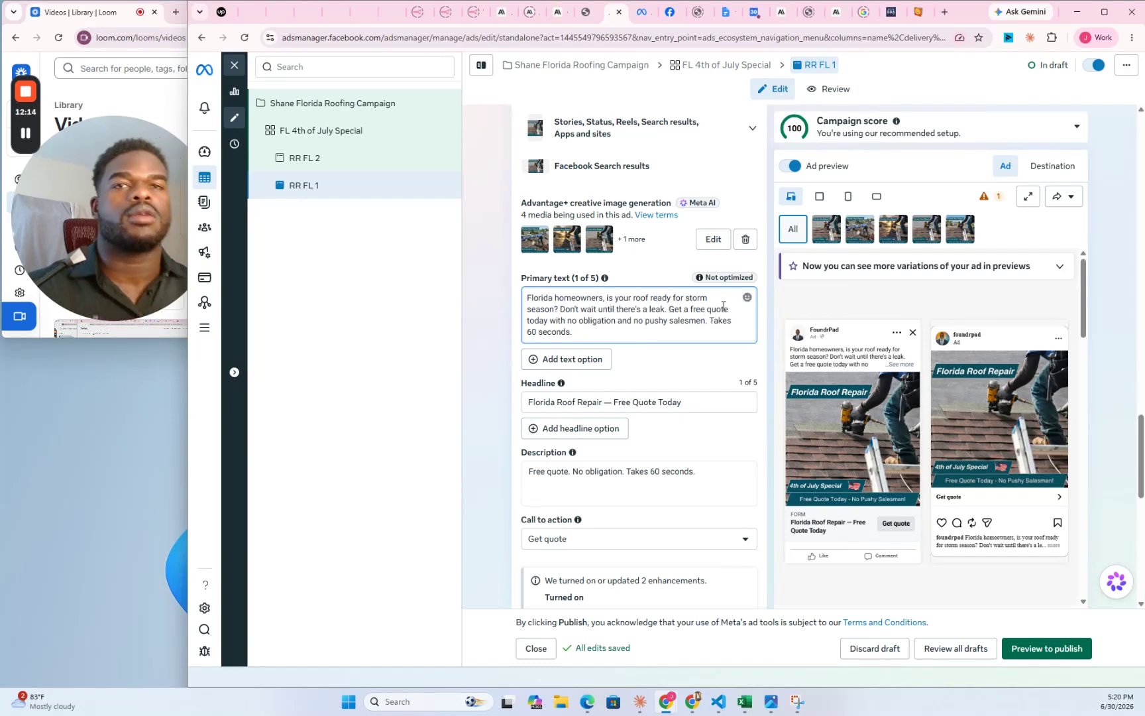
text(This )
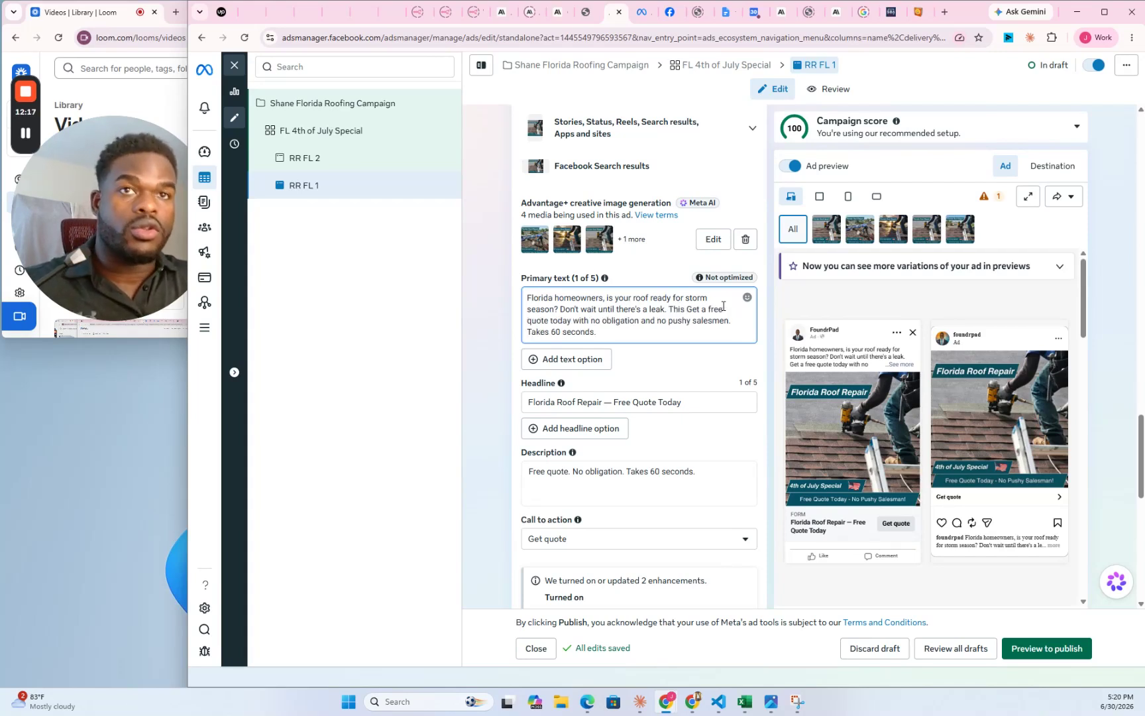
text(4th of J)
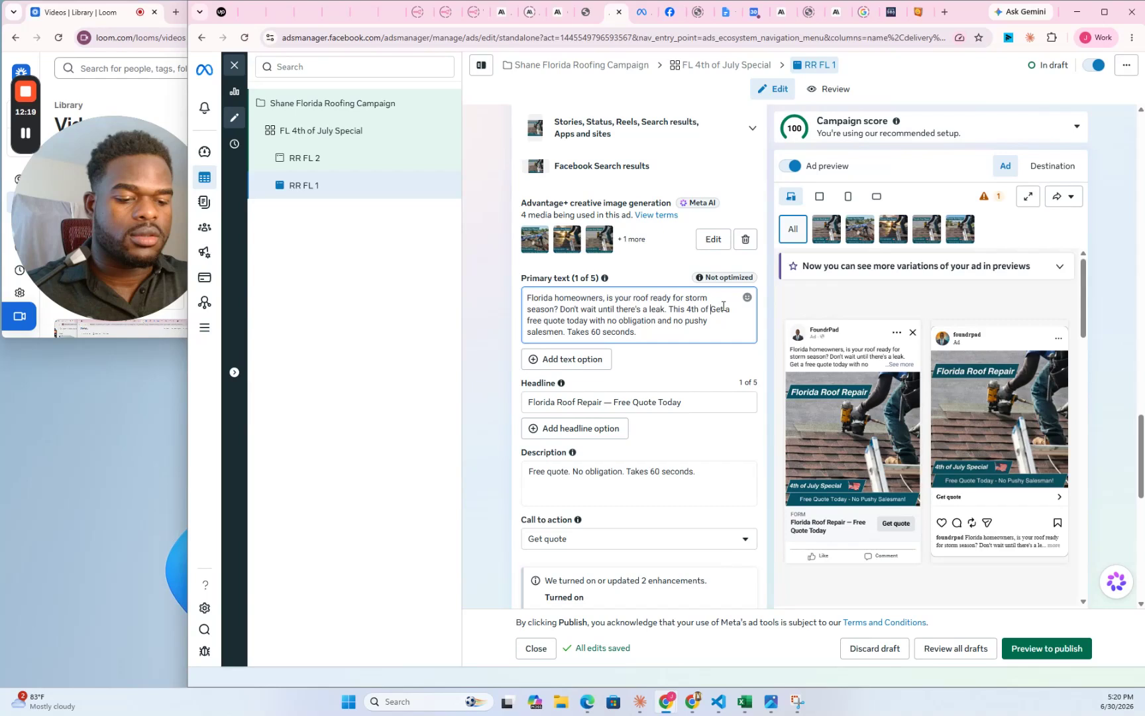
text(uly)
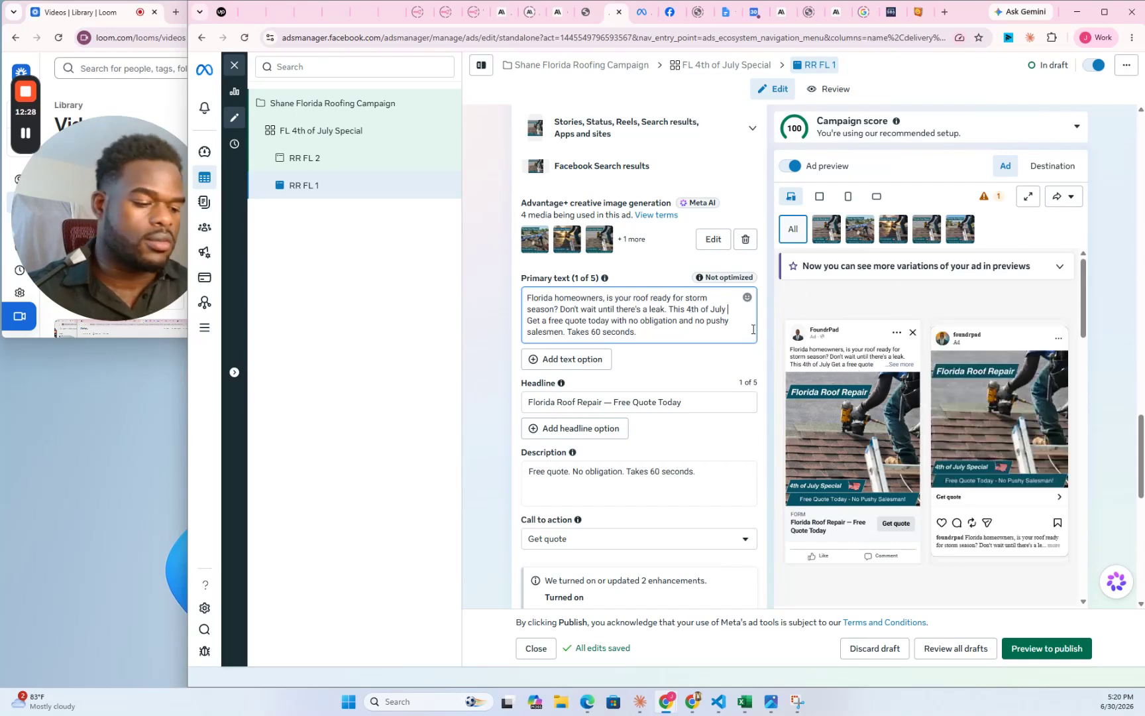
key(Delete)
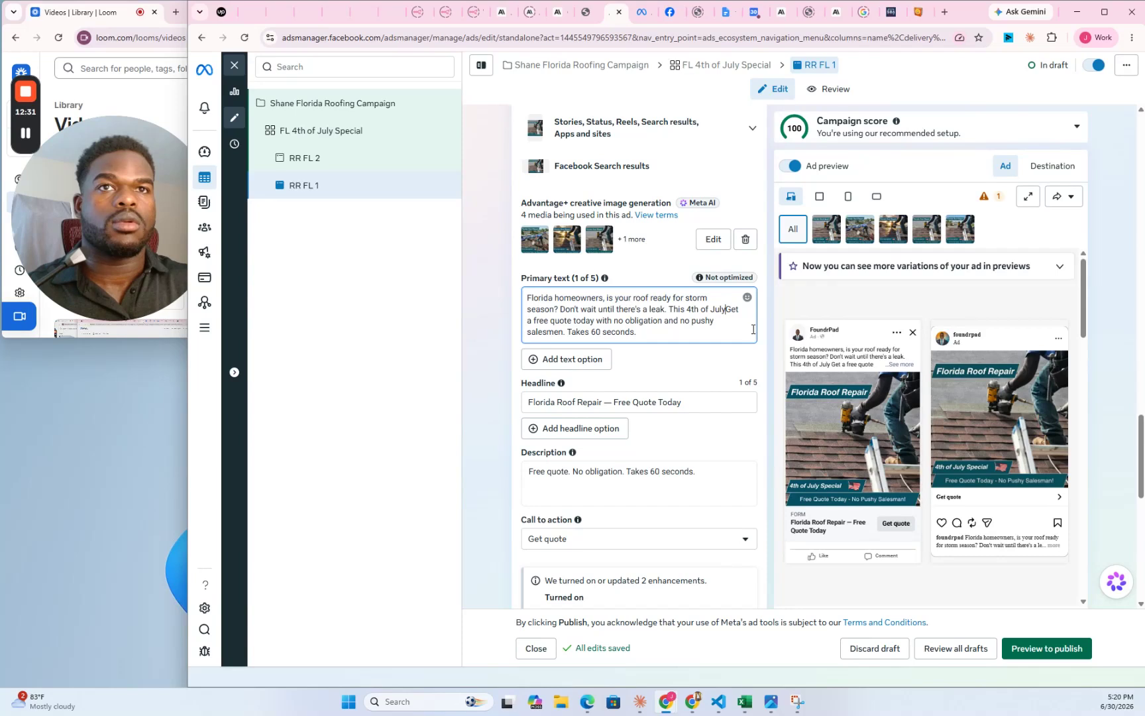
text(special c)
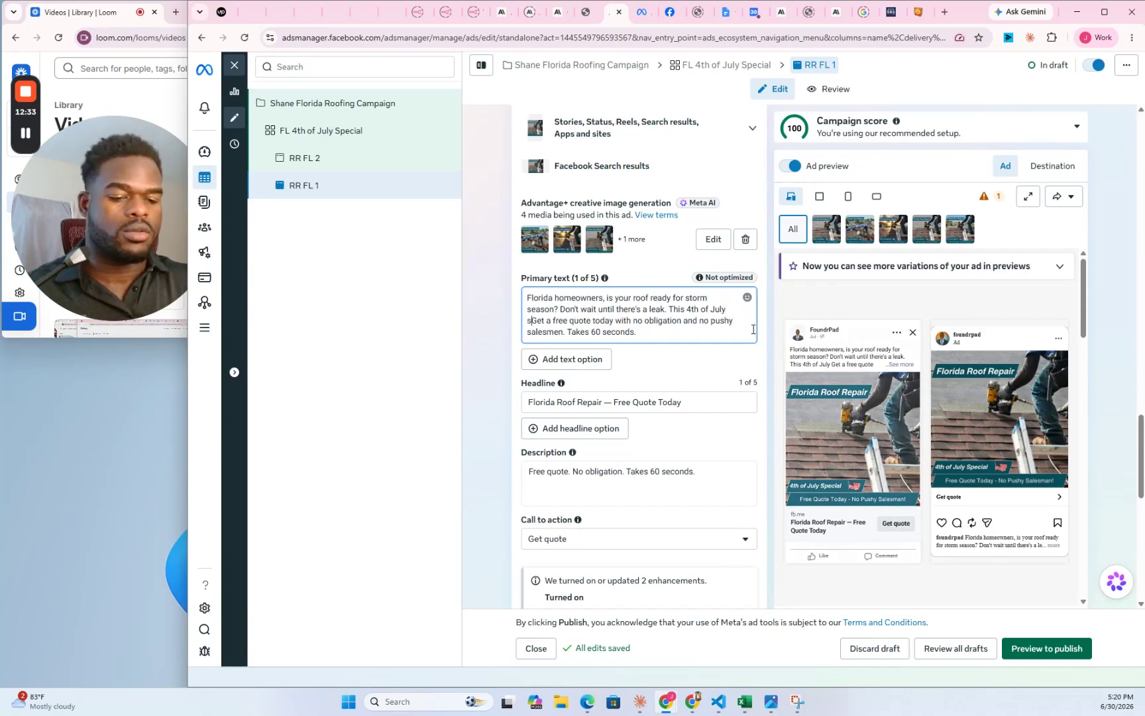
text(omes)
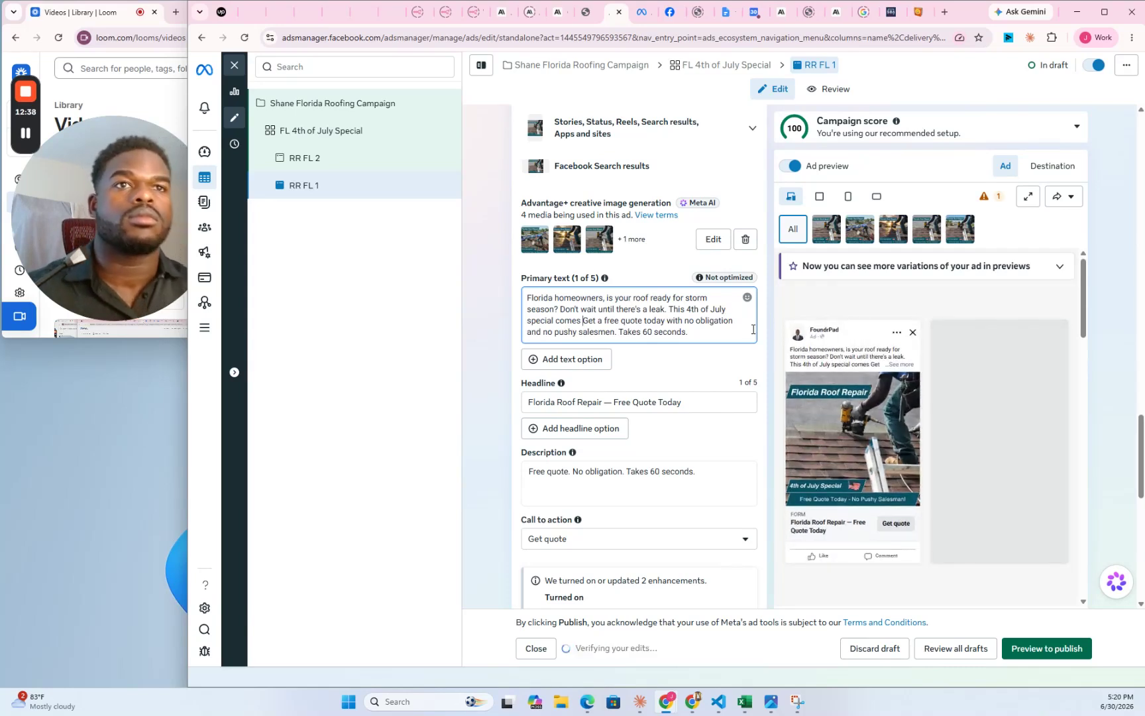
key(Return)
key(Return)
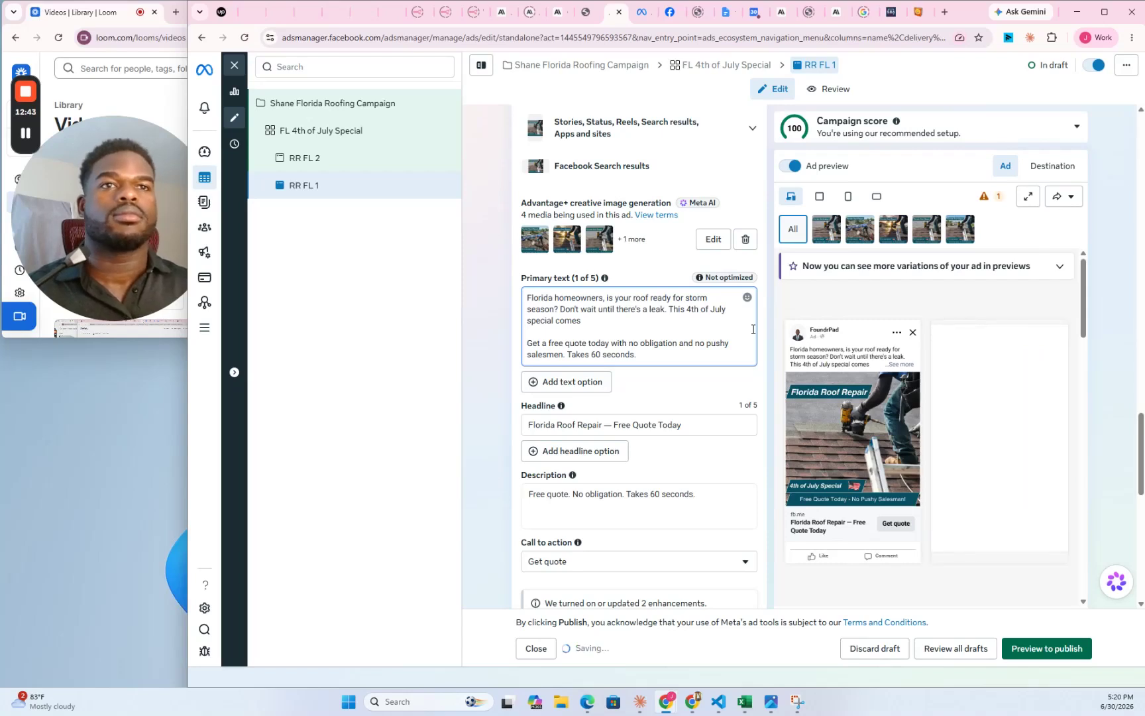
text(with)
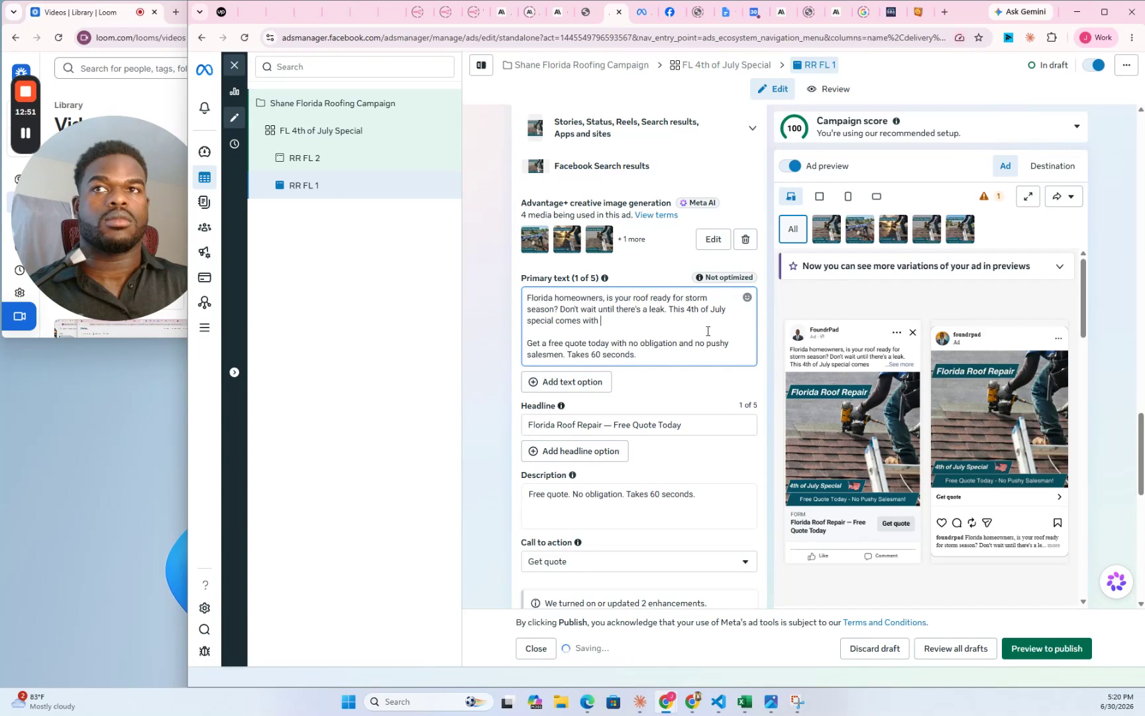
- Add the list items "- Reasonable quotes" and "- Actionable steps" below "special comes with", separated from it by a blank line
key(Return)
key(Return)
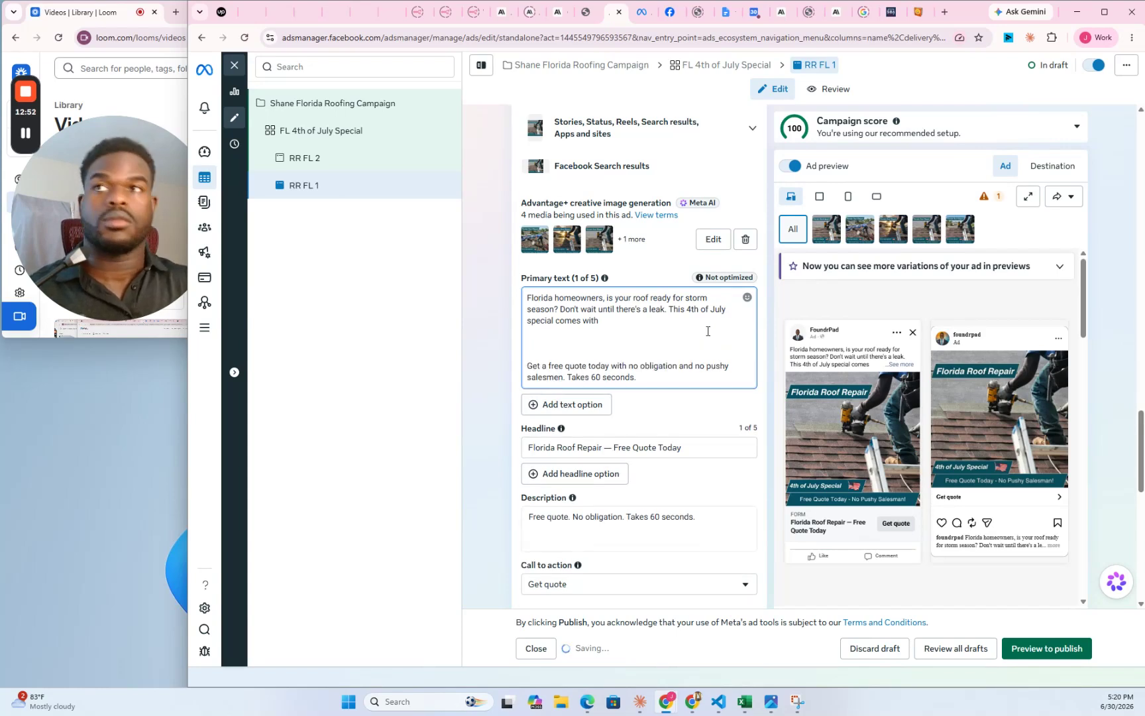
key(BackSpace)
key(BackSpace)
key(BackSpace)
key(BackSpace)
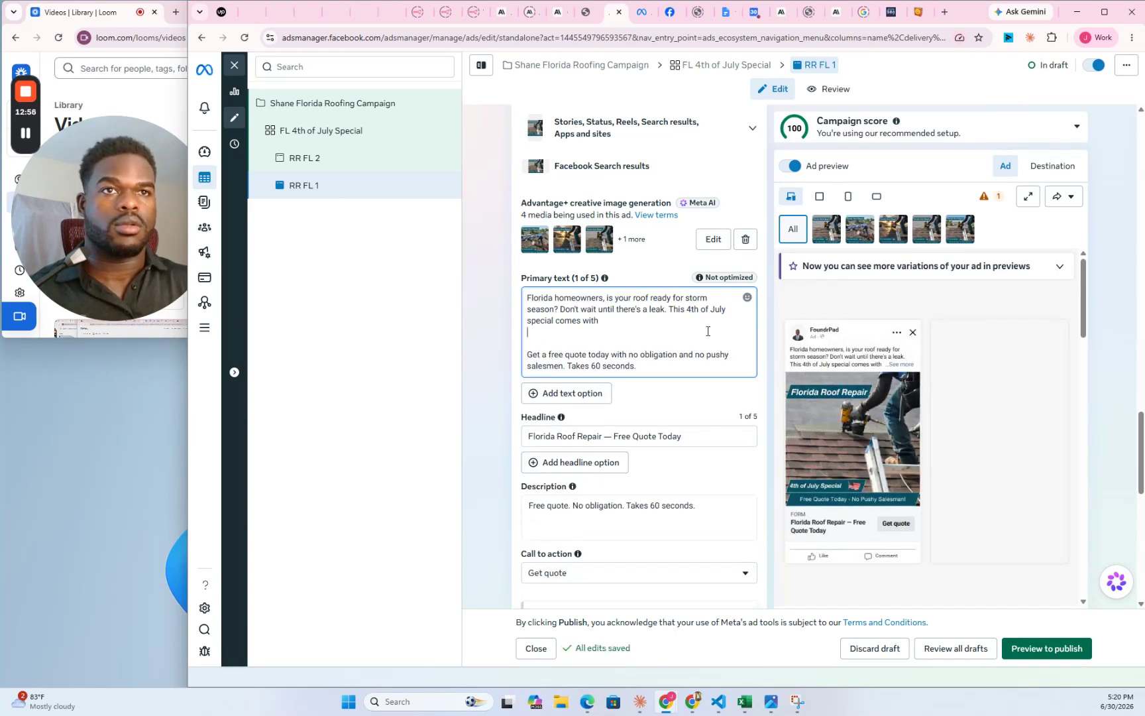
key(Return)
text(- Reasonable)
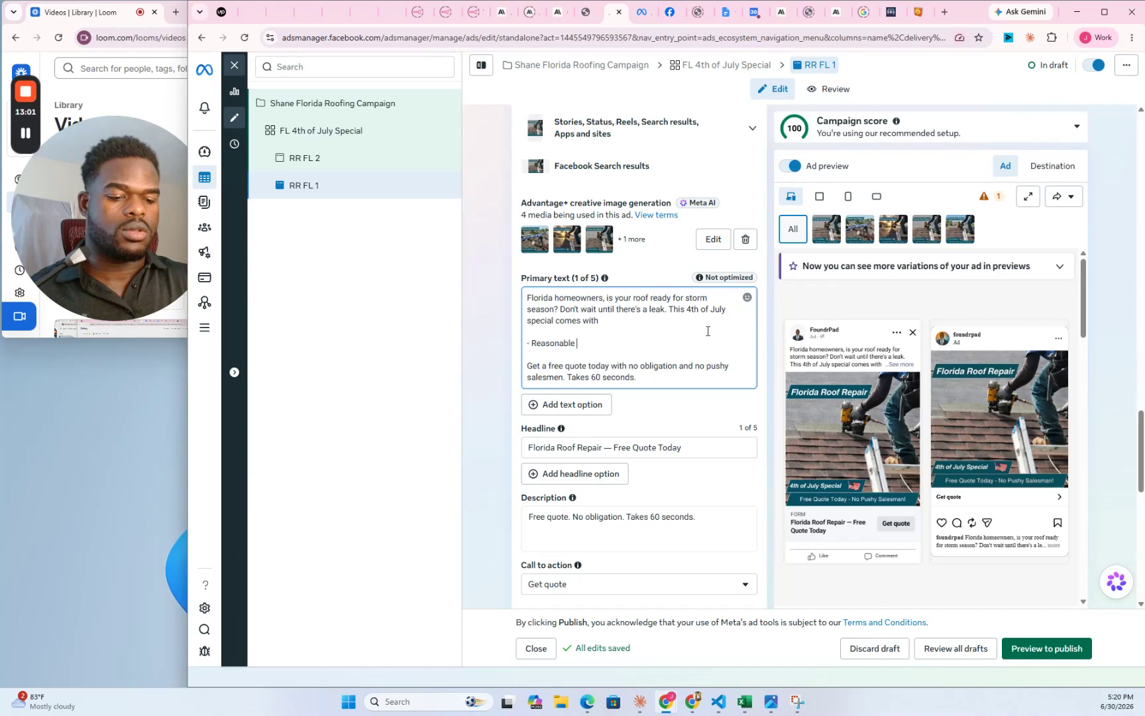
text( quotes)
key(Return)
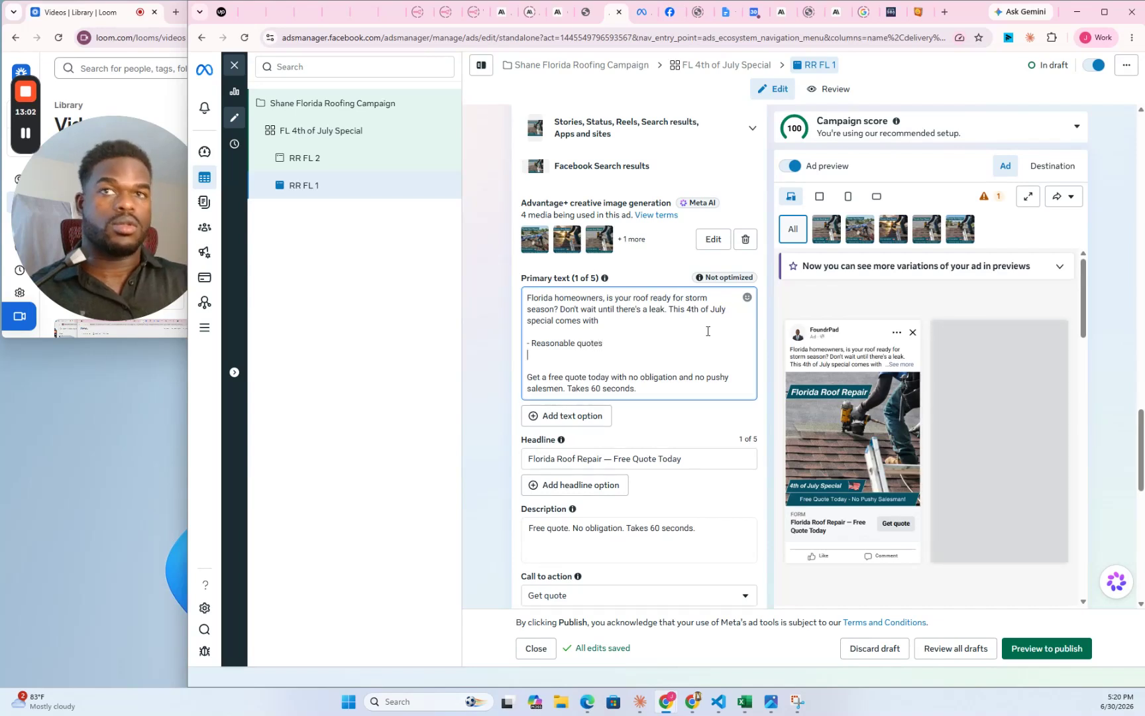
text(-  Actionable steps)
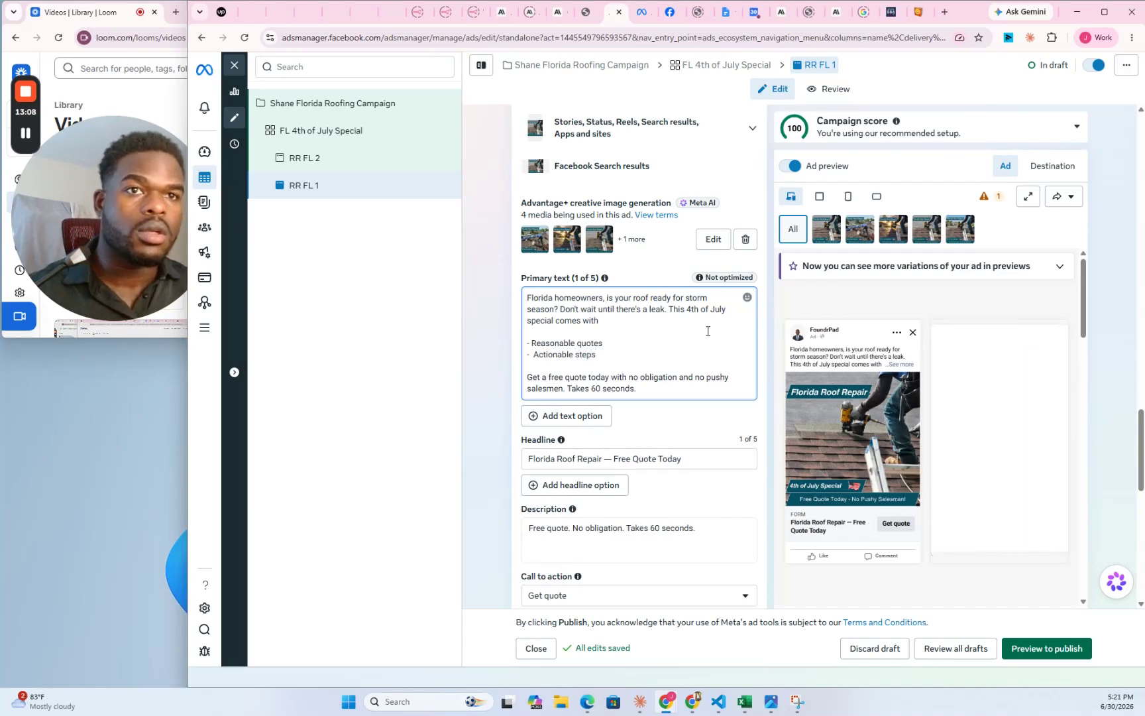
- Add an empty dash item between "Reasonable quotes" and "Actionable steps" in the primary text list
key(Return)
key(Up)
key(Up)
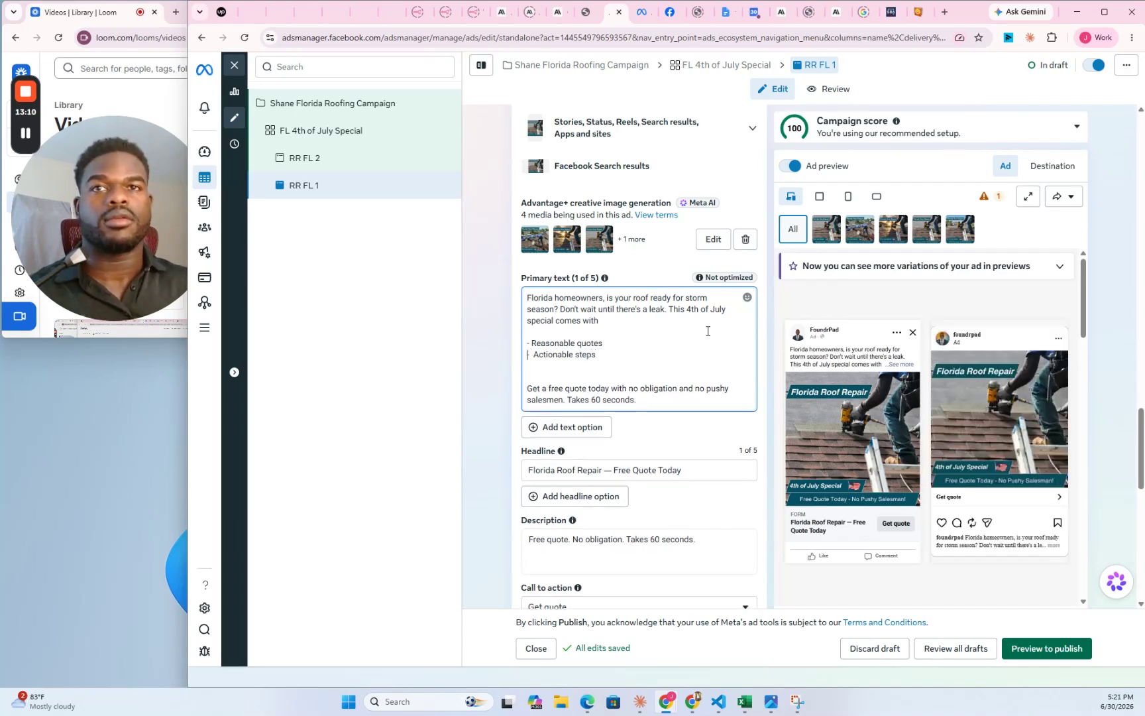
key(Return)
key(Up)
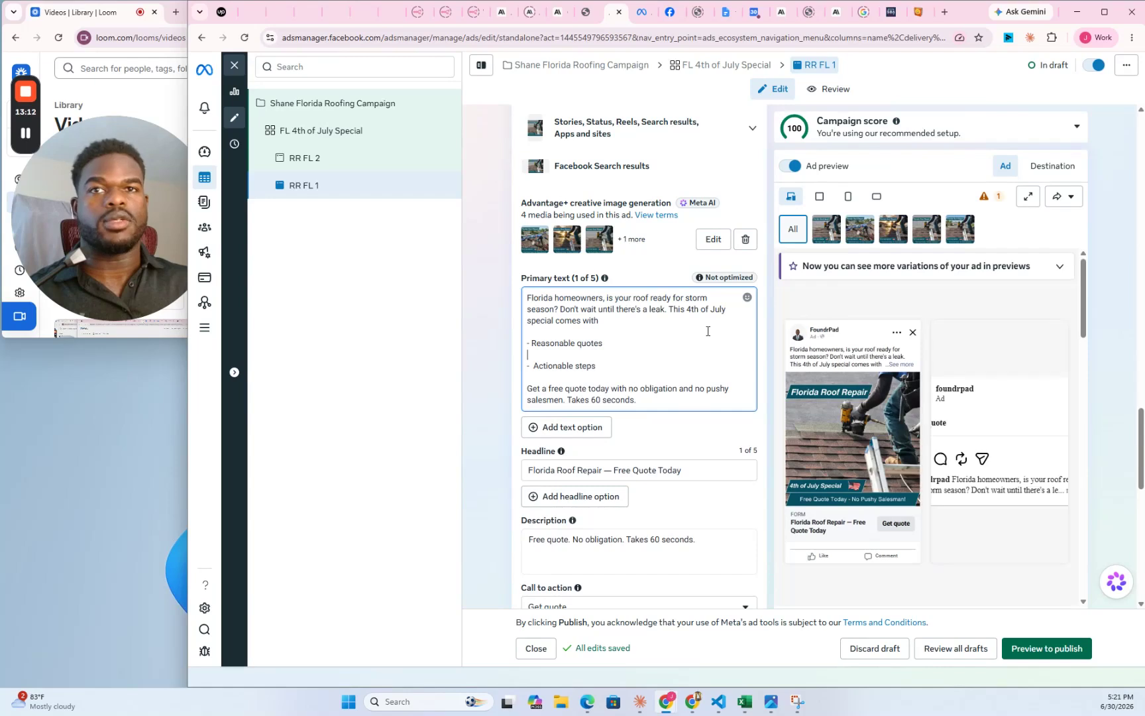
text(-)
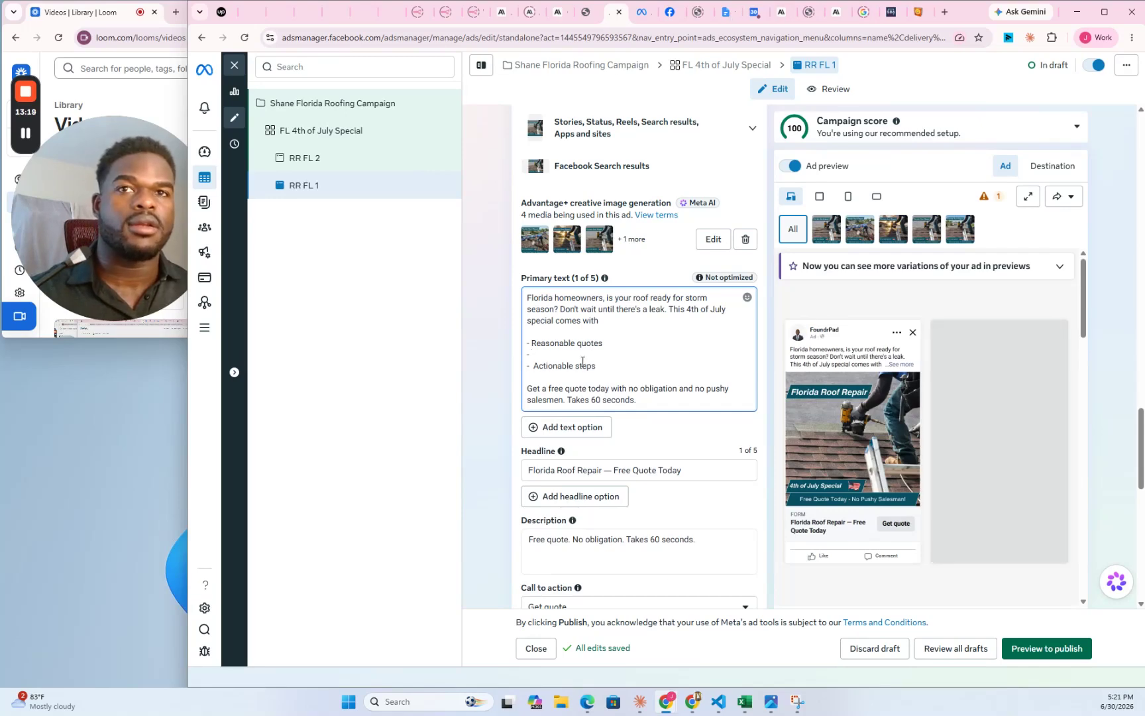
- Look over the roofing ad copy in the Claude chat, briefly open File Explorer, and return to the RR FL 1 ad
click(640, 702)
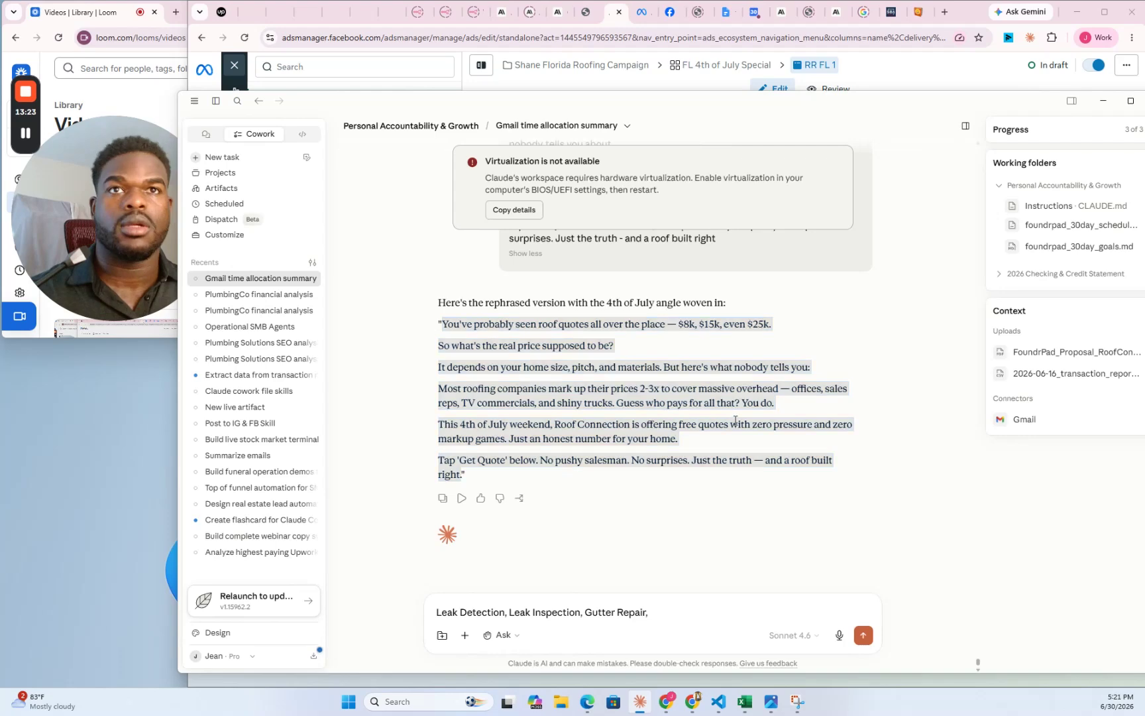
scroll(735, 418, up, 10)
scroll(746, 409, up, 3)
click(640, 702)
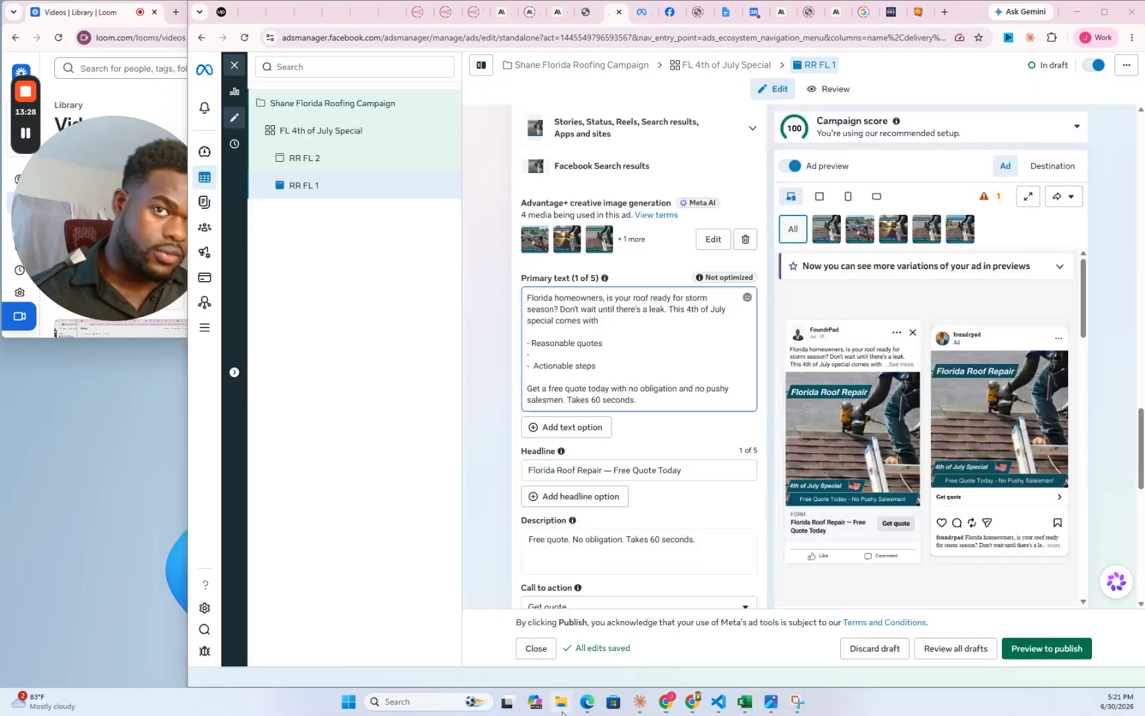
click(561, 708)
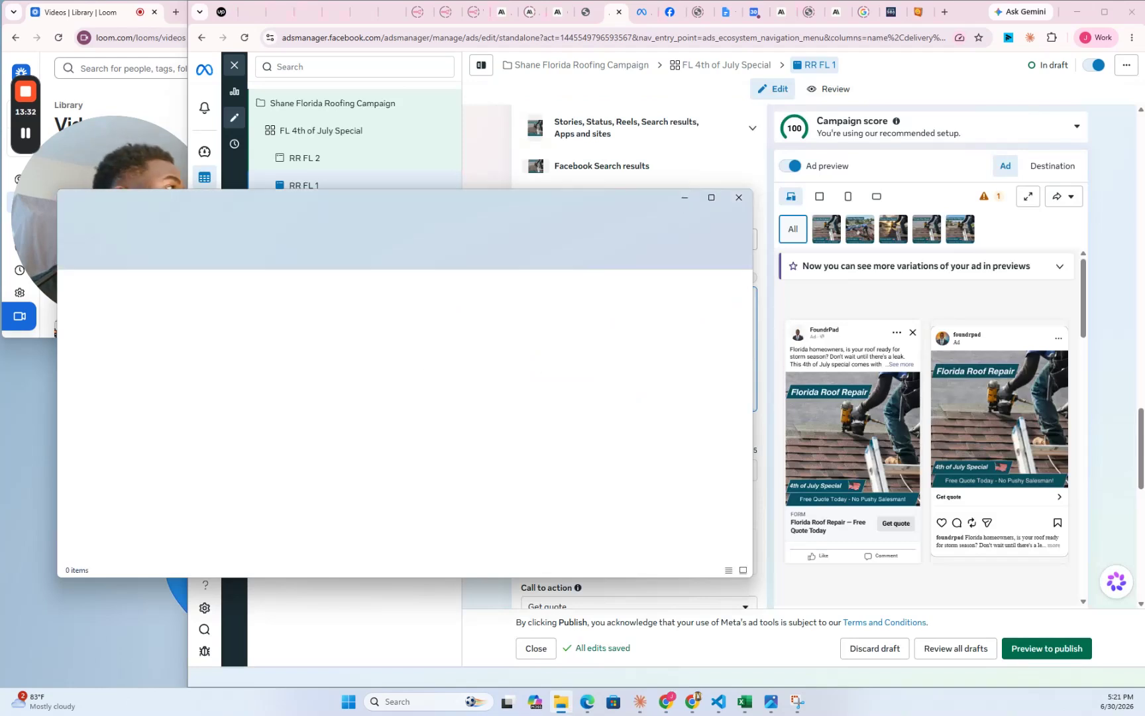
key(alt+F4)
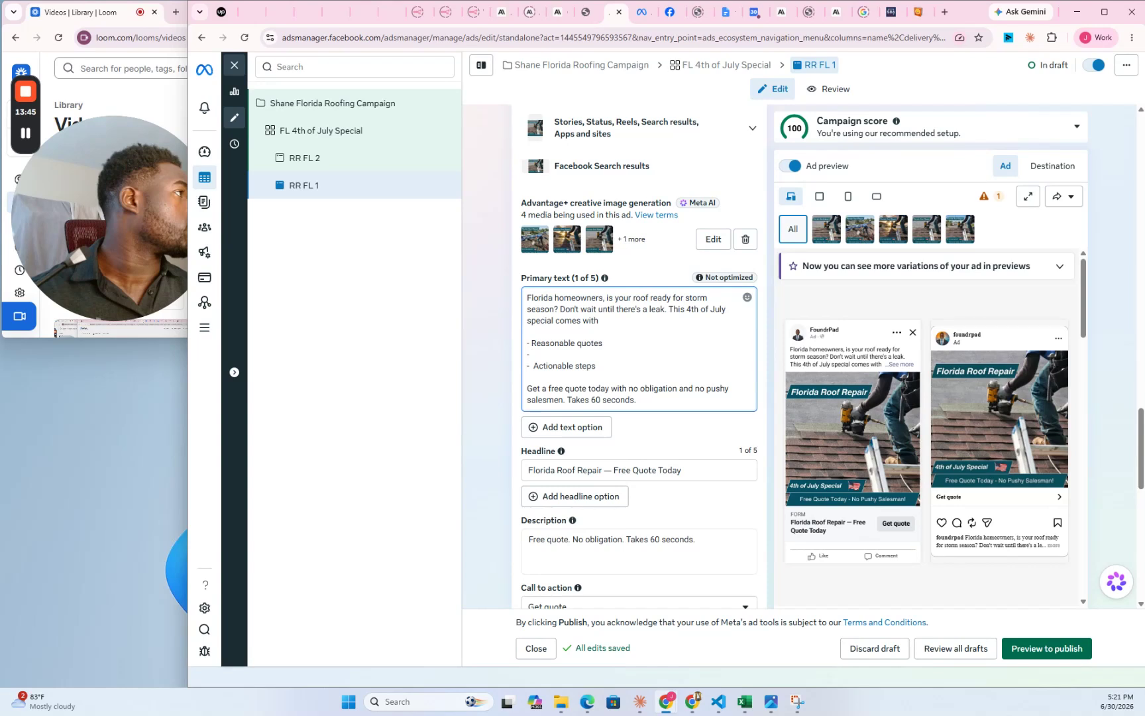
- Insert the list items "- Free Pro Assessment" and "- Roof Repair" above "Reasonable quotes" in the primary text
key(Return)
text(Free)
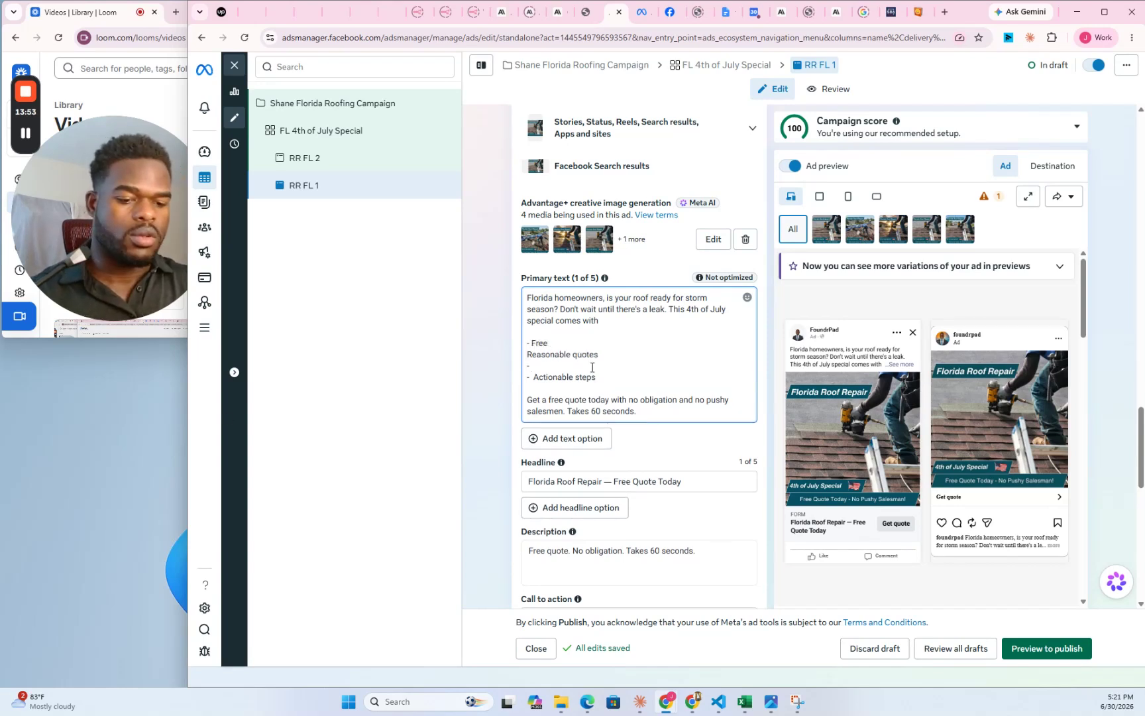
text( Pro Assessment)
key(Return)
text(- Roof )
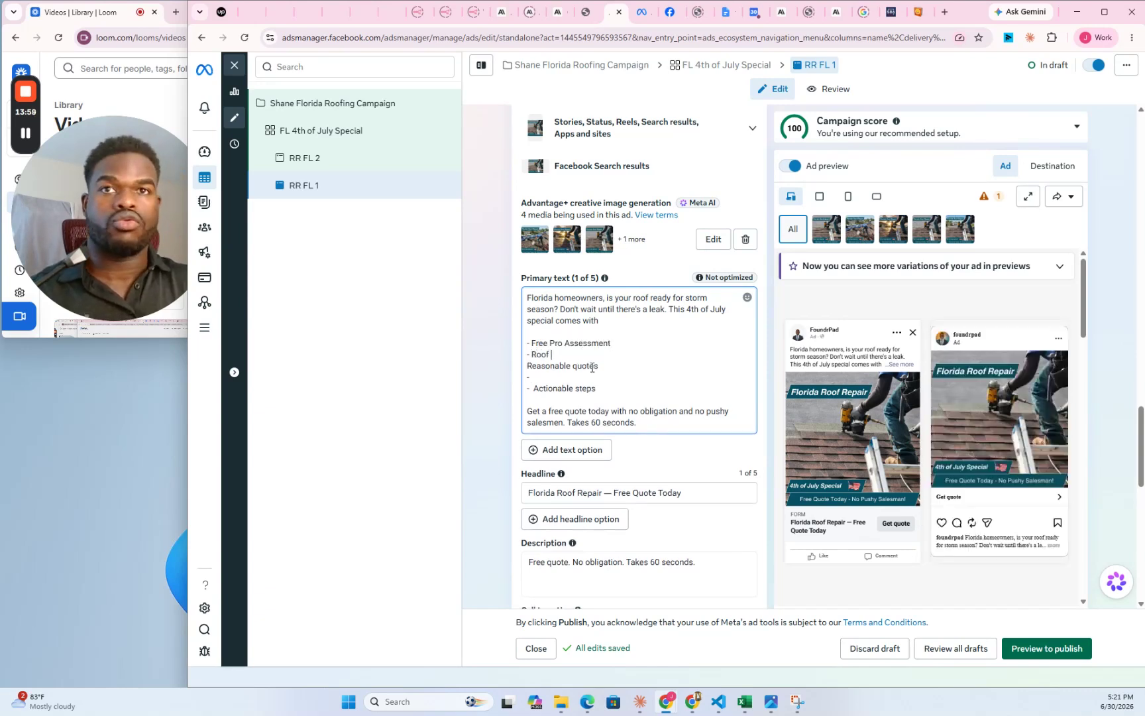
text(Repair)
- Replace the "Reasonable quotes" line with the item "- Leak Detection" and remove the empty dash item below it
key(Down)
key(Home)
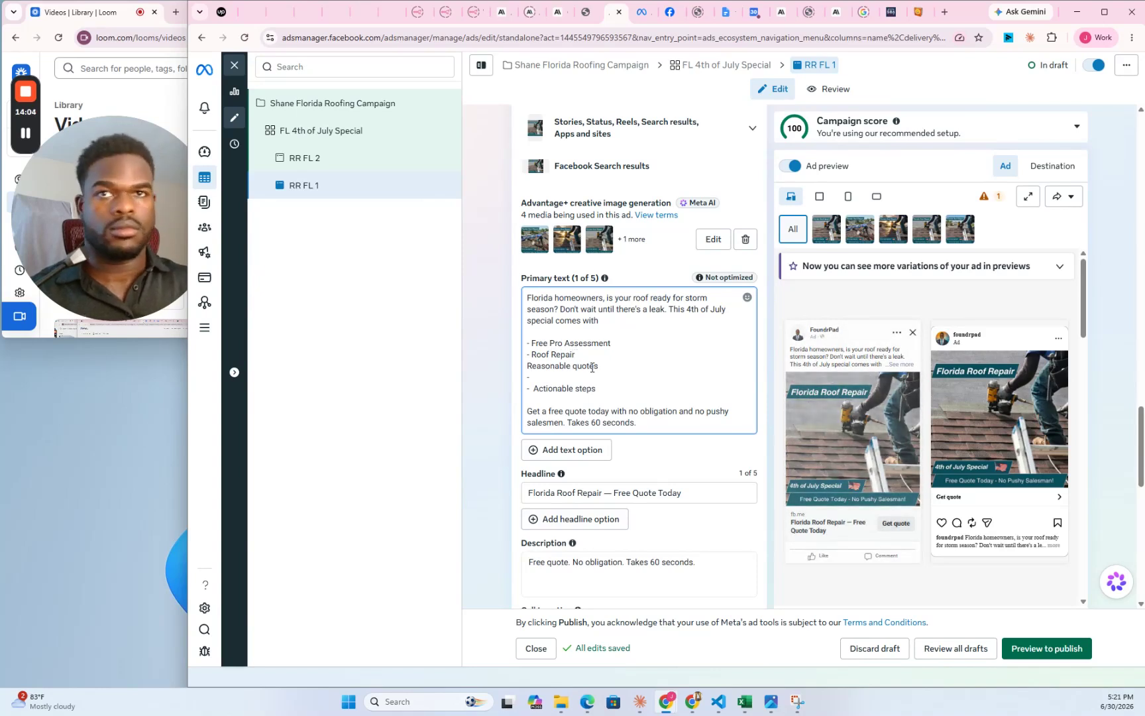
text(-)
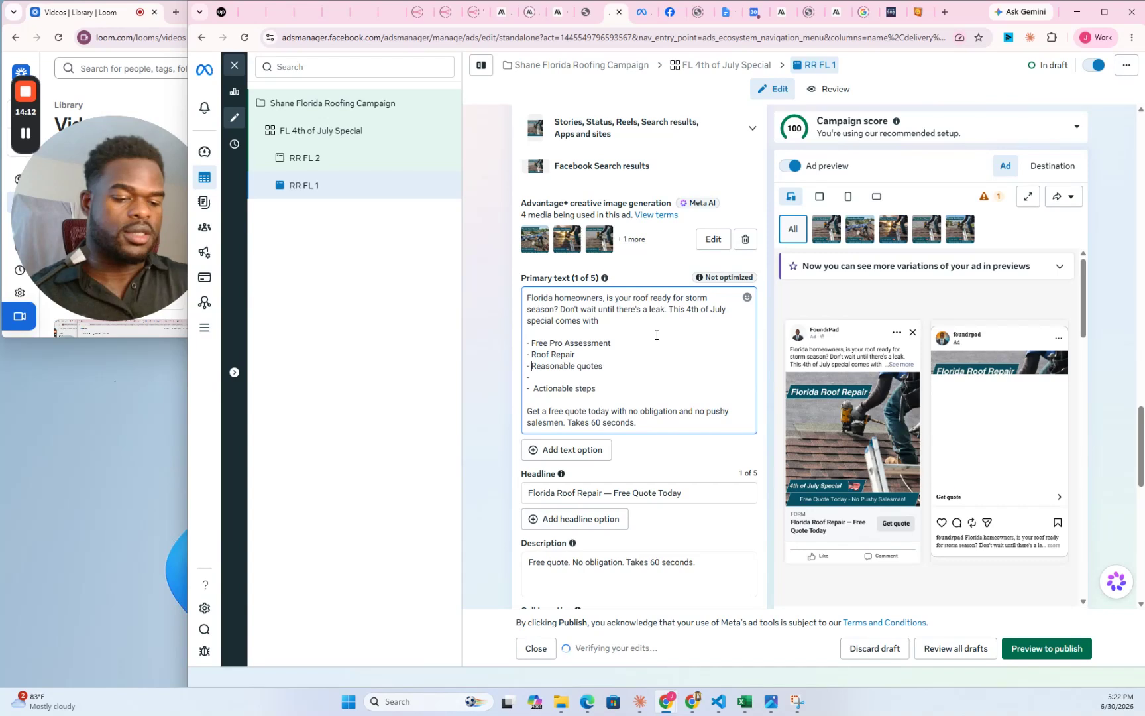
text(Leak Detection)
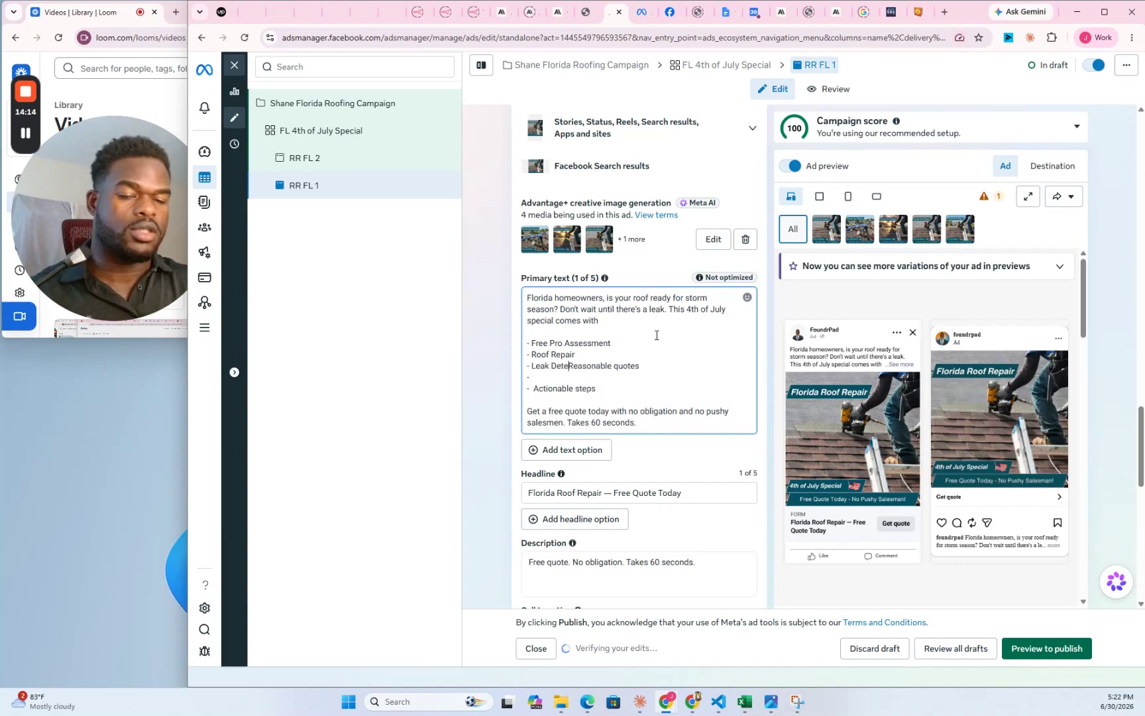
key(shift+Down)
key(Delete)
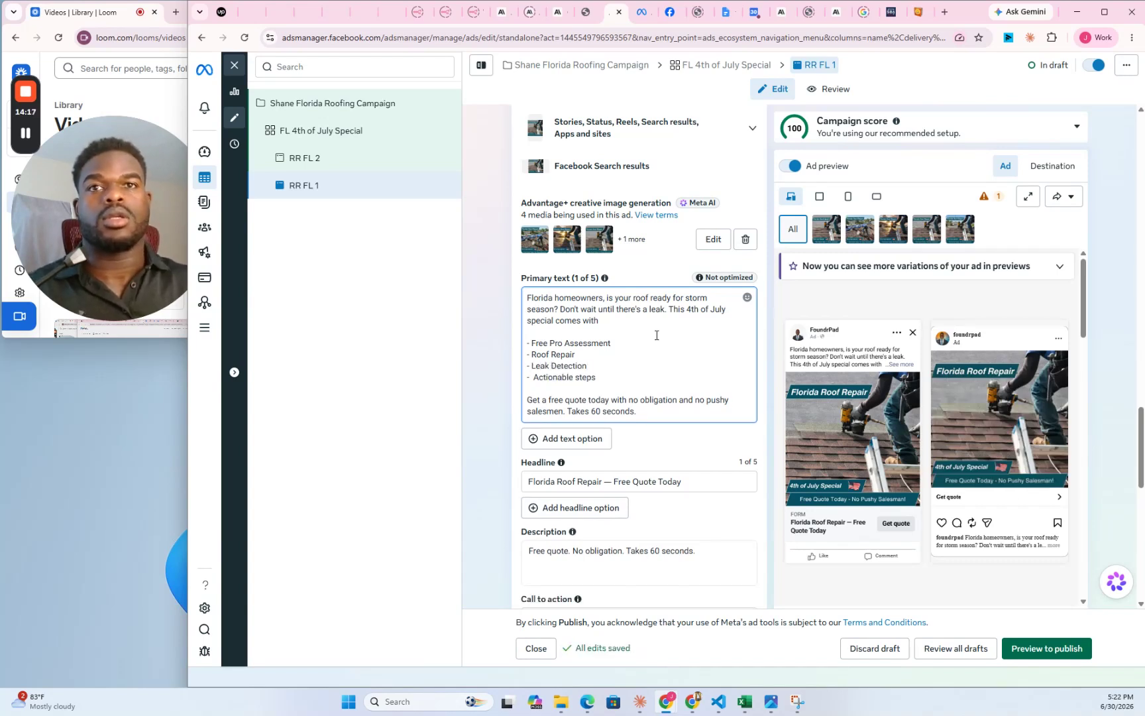
- Remove the extra space before "Actionable steps" in the primary text list
key(Down)
key(Up)
key(Right)
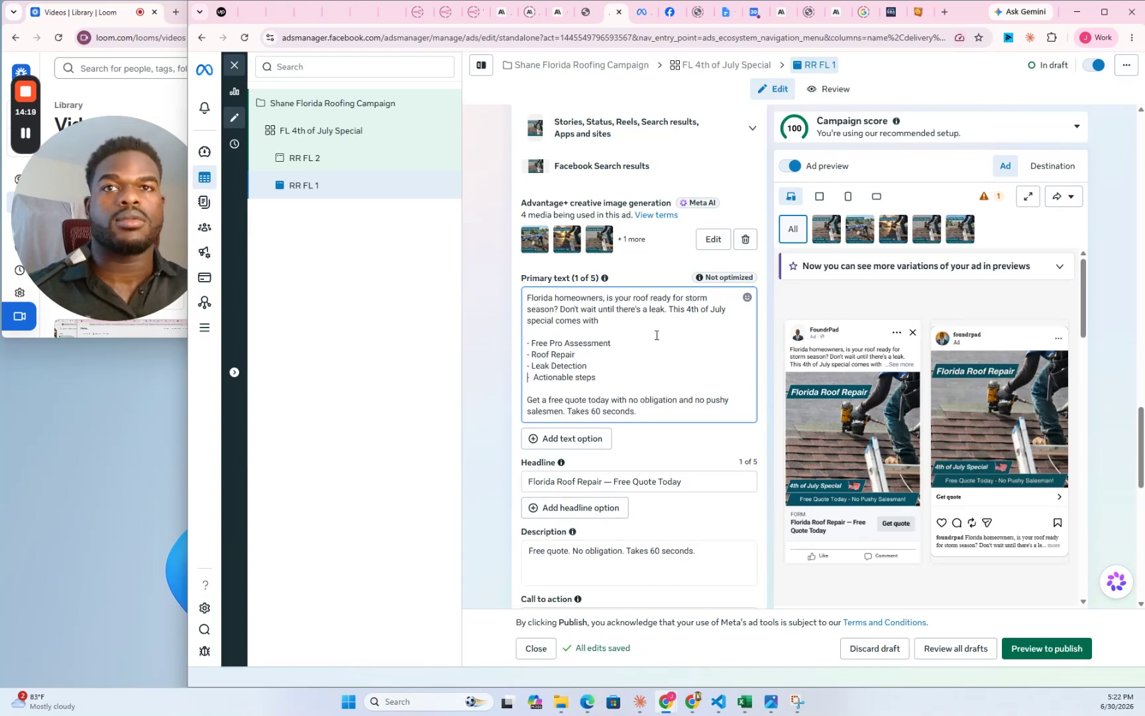
key(Delete)
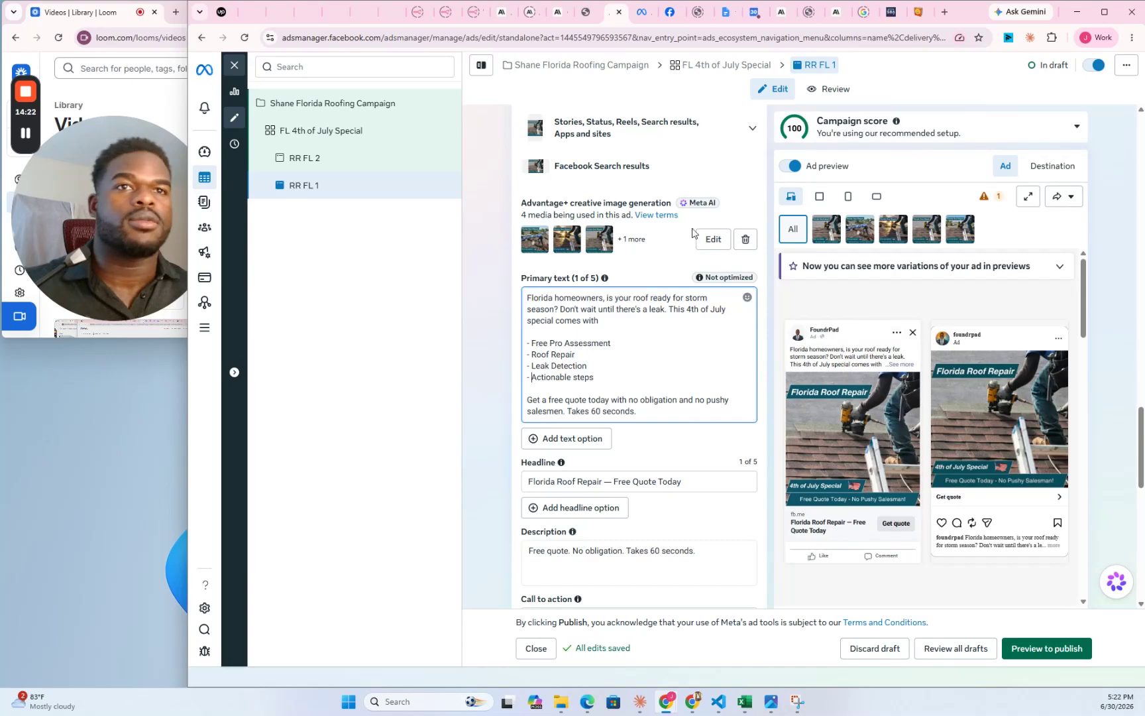
- Review the RR FL 1 ad's remaining settings down to Tracking and open the ad setup preview for publishing
scroll(650, 237, down, 1)
scroll(651, 237, down, 5)
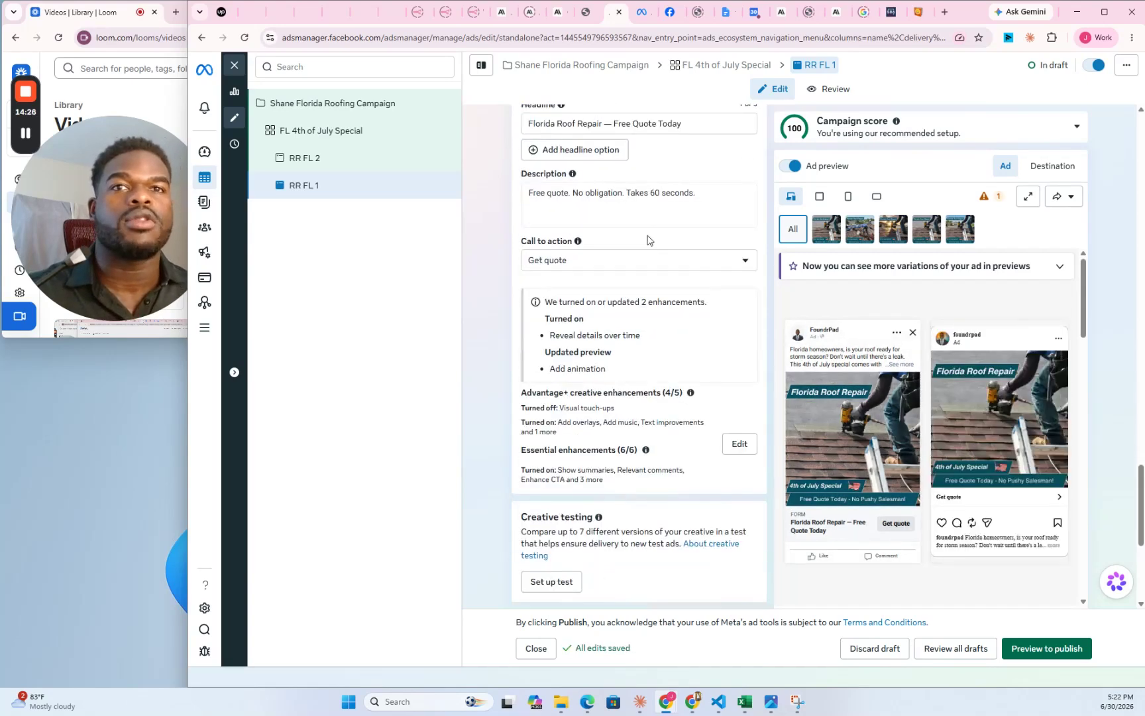
scroll(648, 240, down, 5)
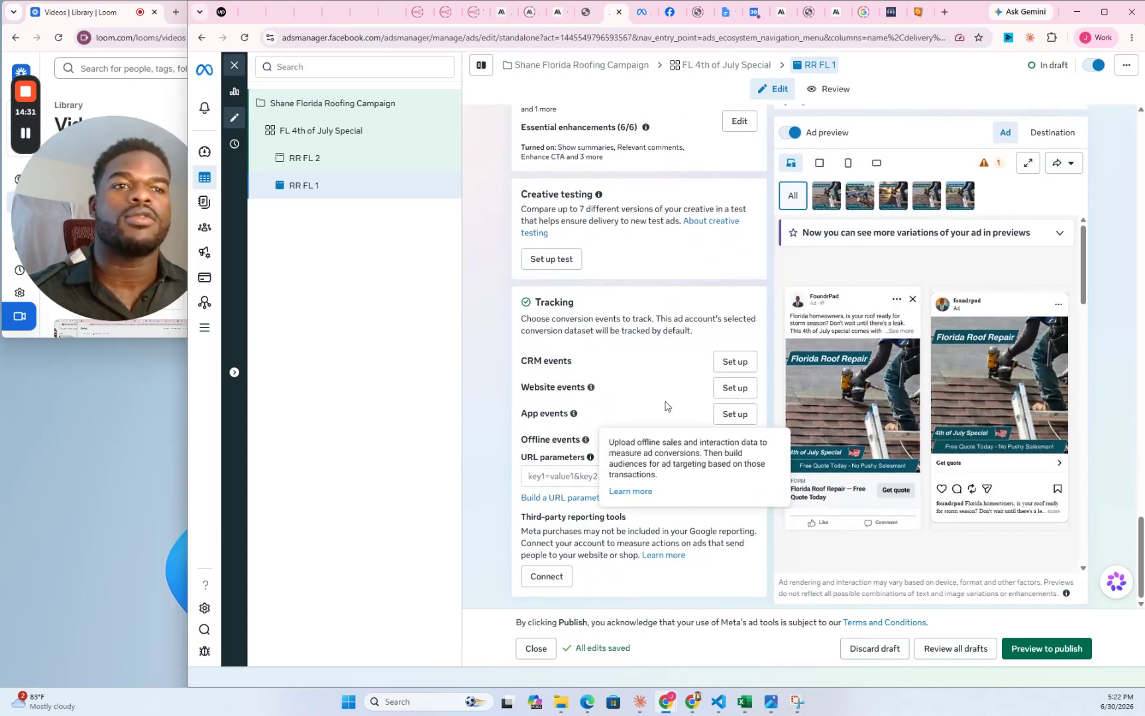
click(1042, 649)
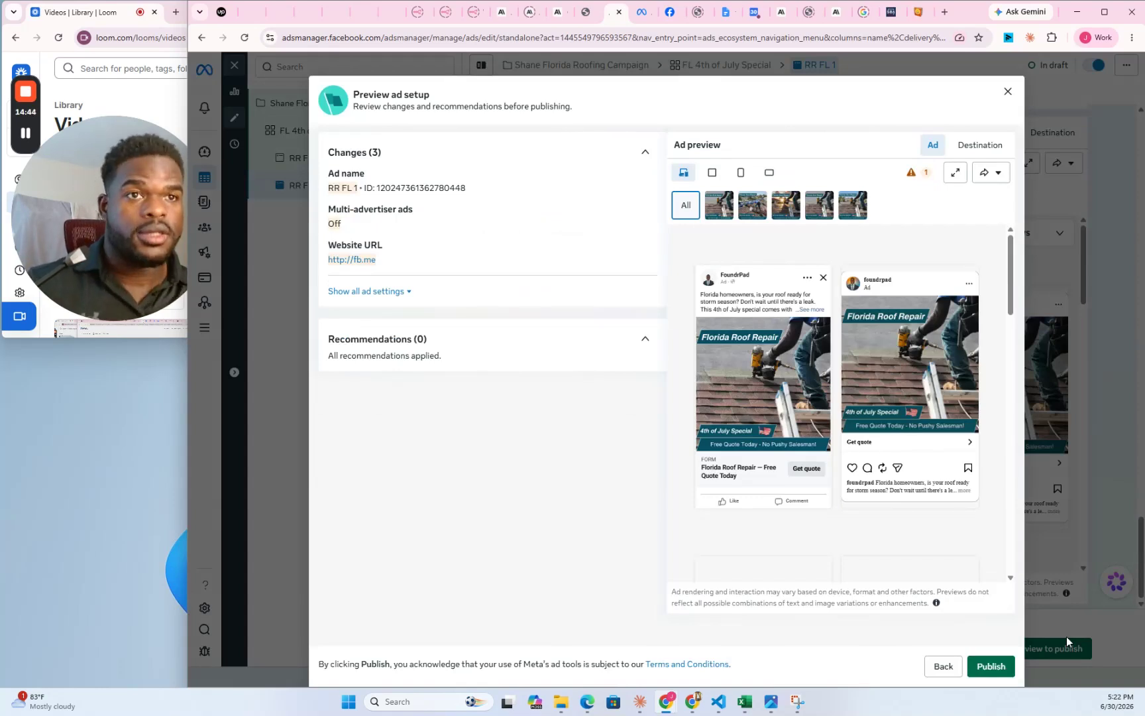
- Review the RR FL 1 ad previews across placements and publish the ad
scroll(777, 424, down, 8)
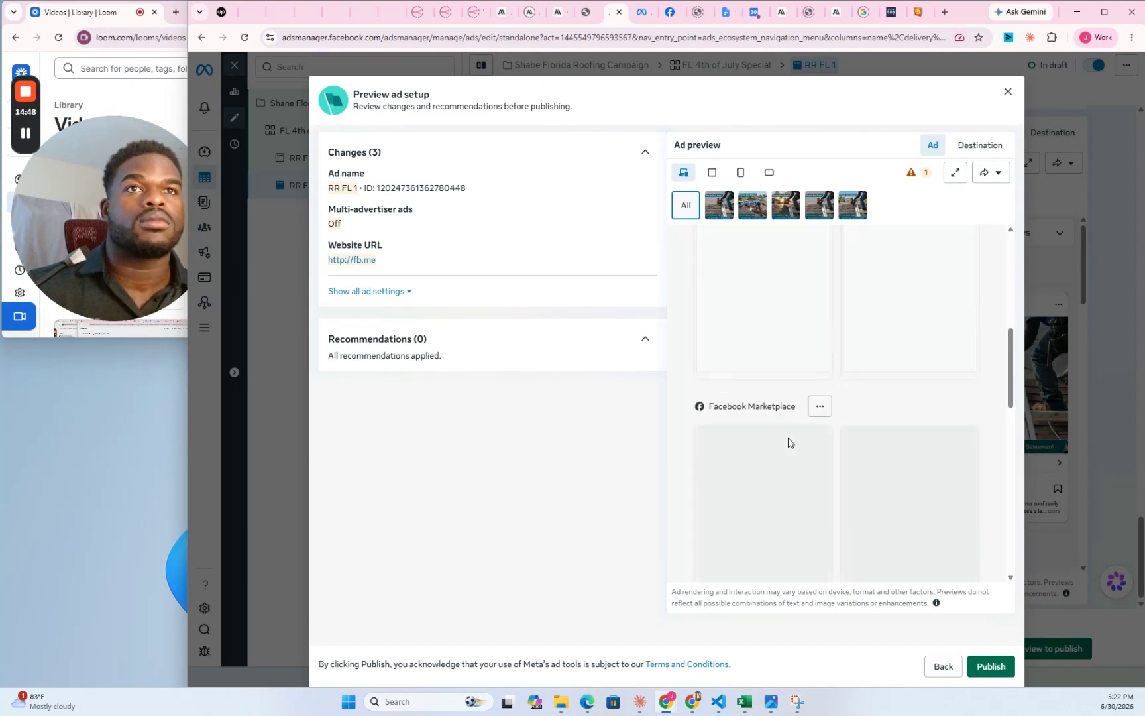
scroll(791, 443, up, 4)
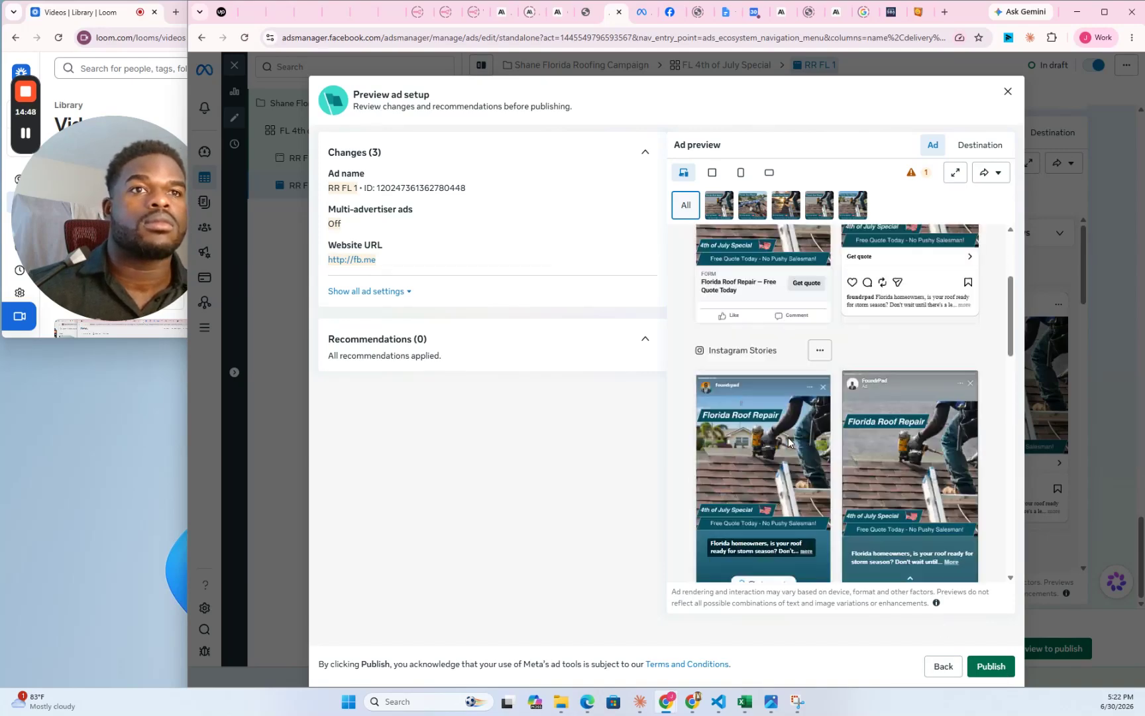
scroll(789, 442, down, 4)
scroll(788, 441, down, 3)
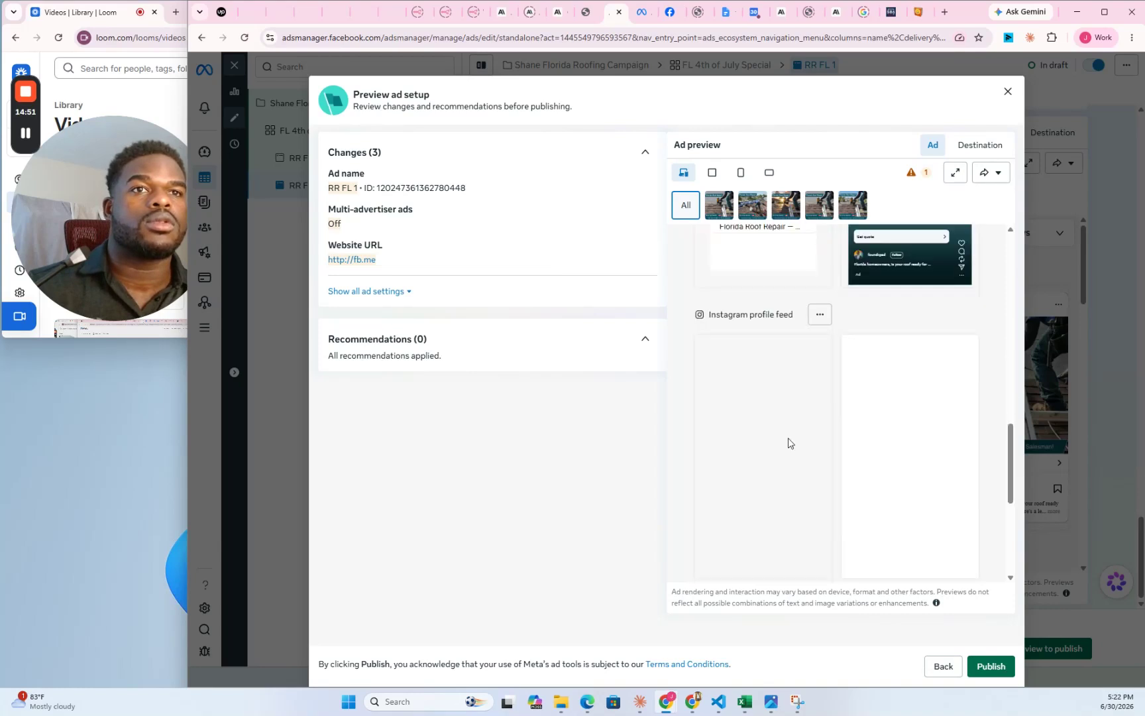
scroll(788, 443, down, 4)
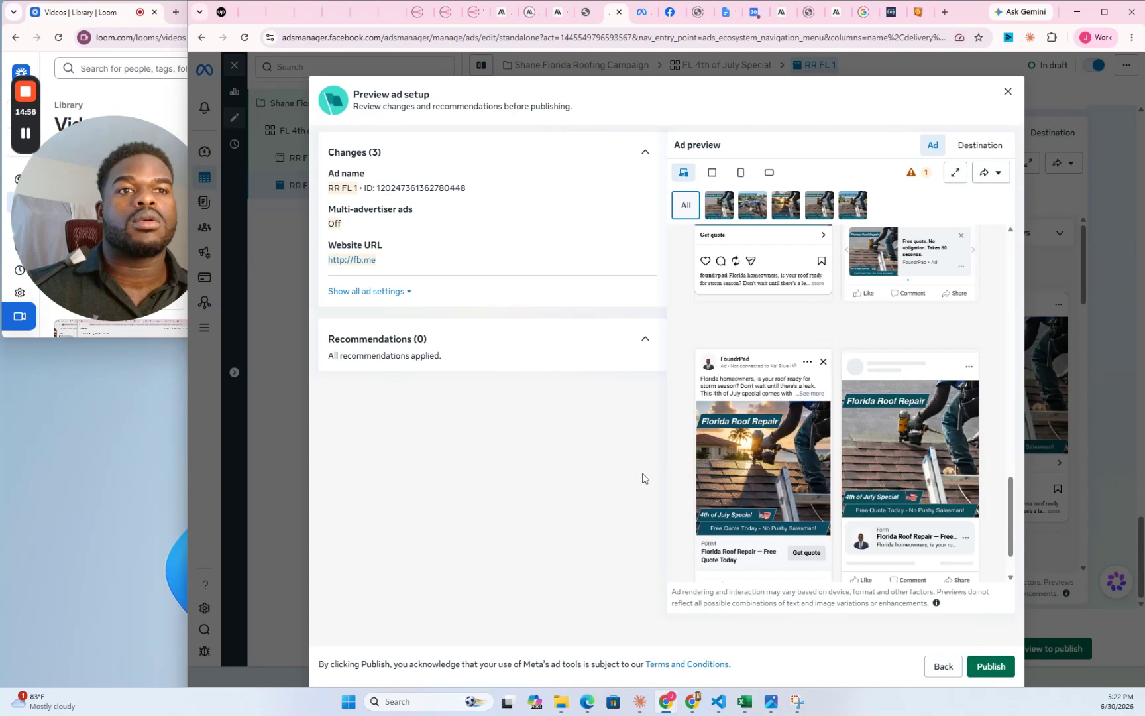
click(994, 667)
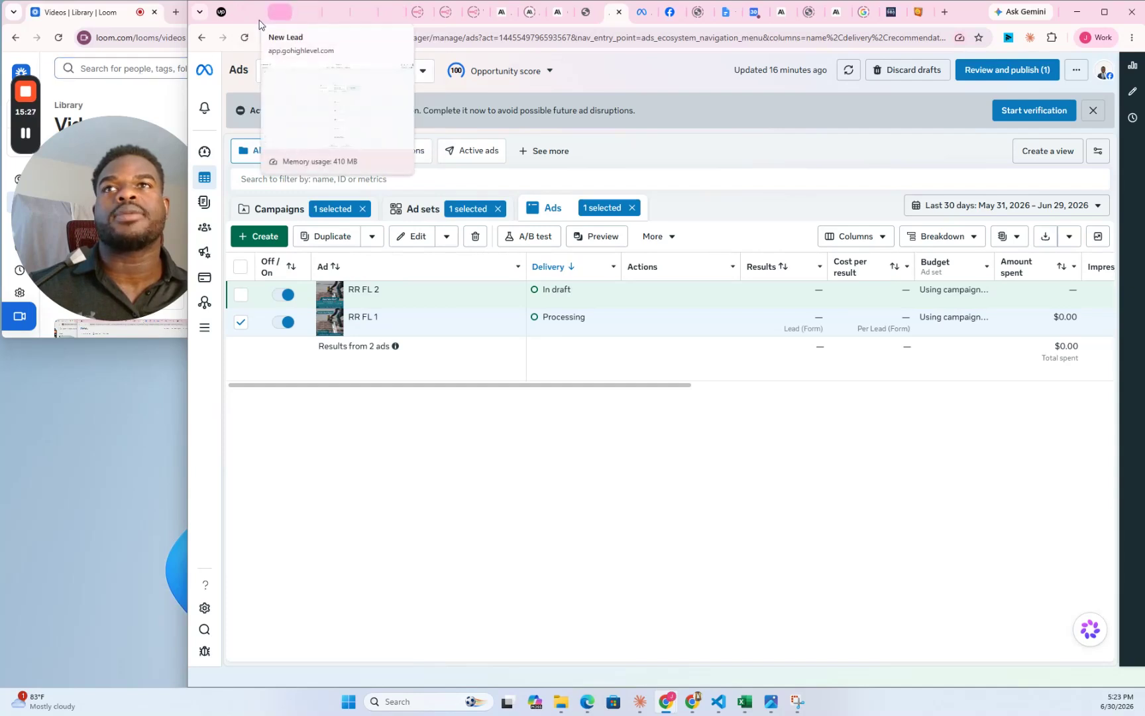
- Switch to the New Lead workflow in GoHighLevel and check which forms the Facebook lead form submitted trigger includes
click(253, 23)
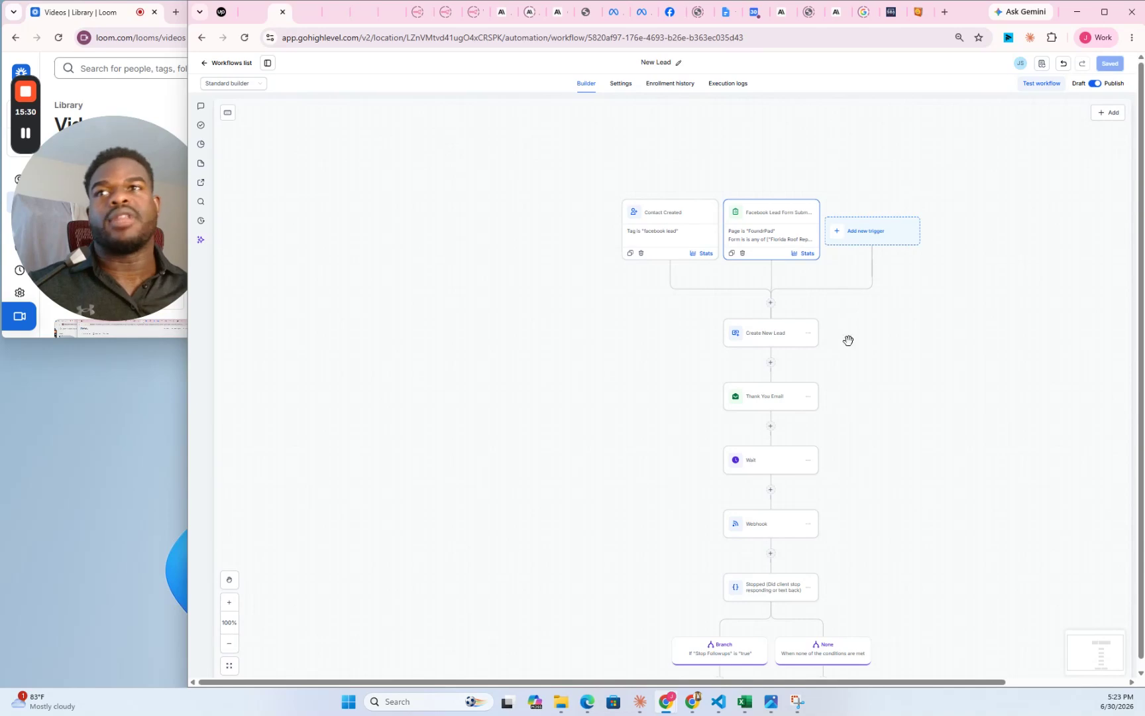
click(783, 234)
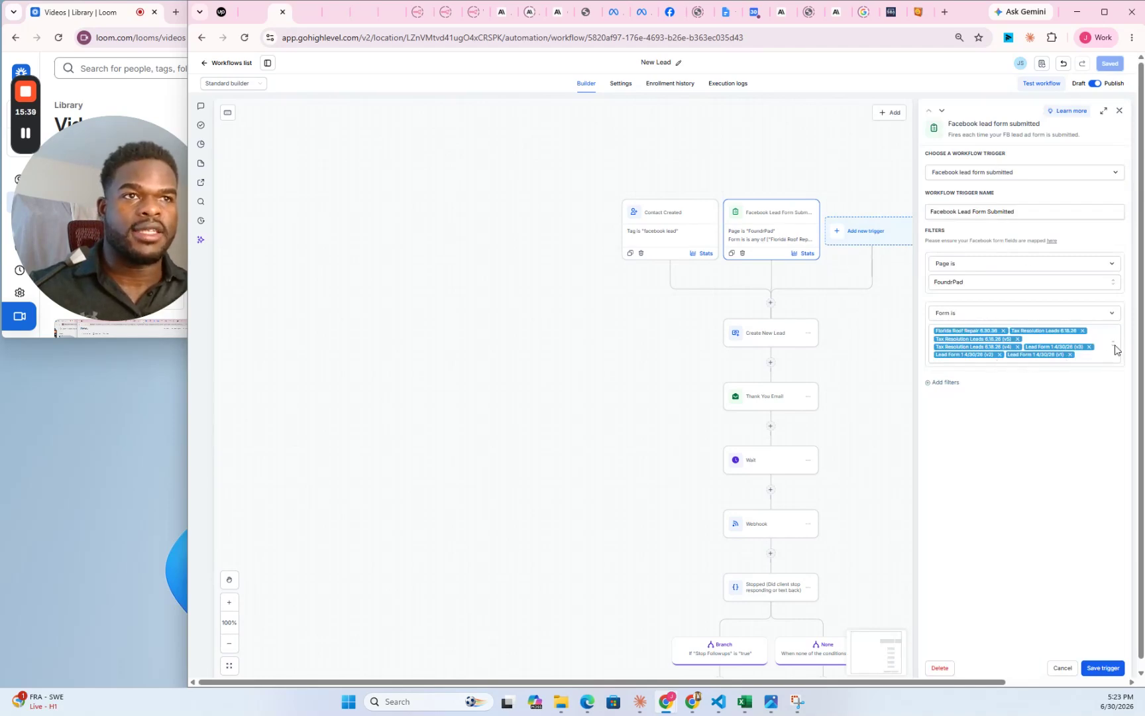
click(1113, 344)
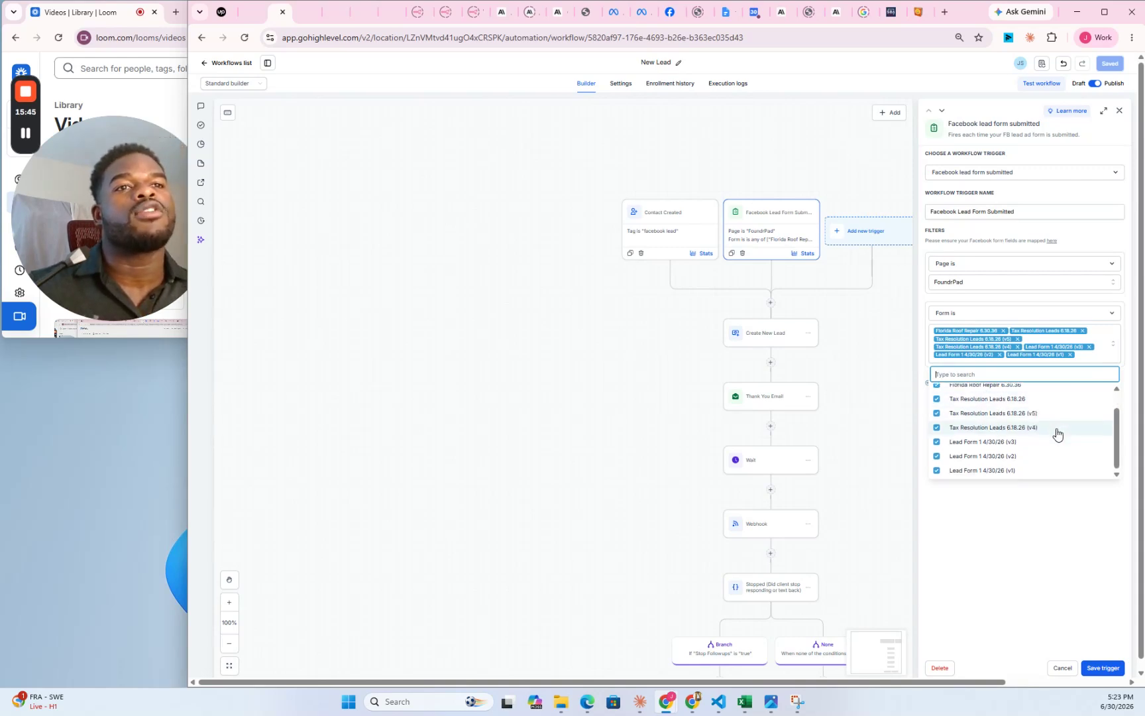
click(1012, 529)
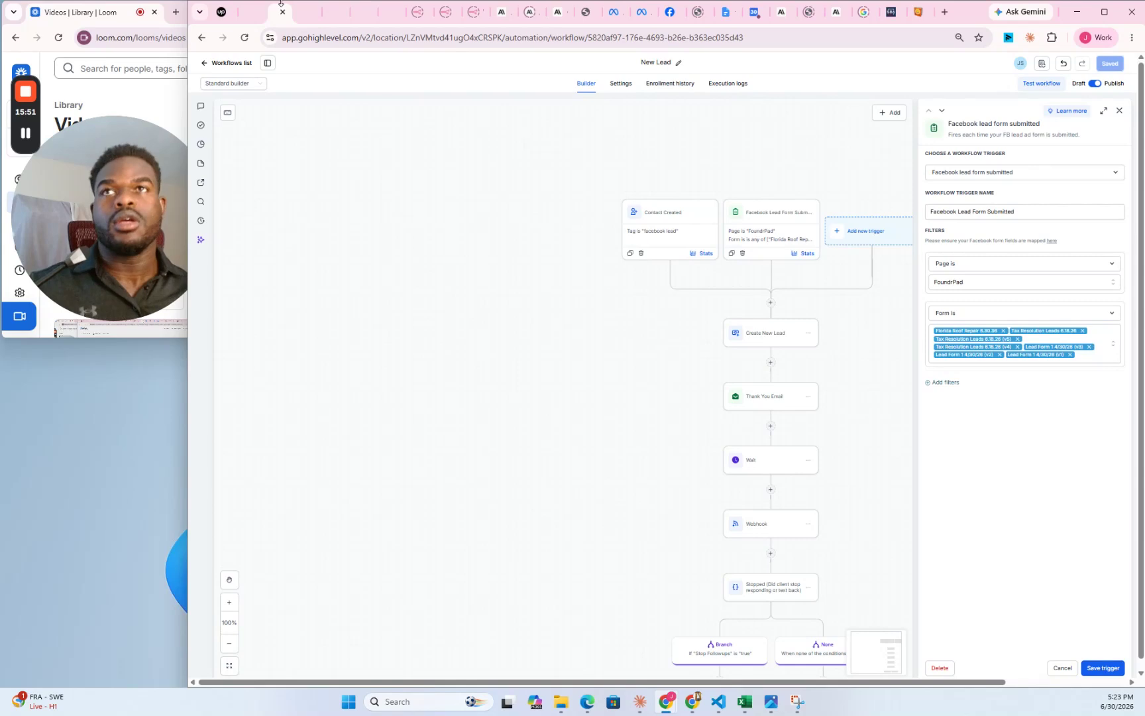
- Look at the Funnels list in GoHighLevel and return to the ads list in Ads Manager
click(302, 18)
click(331, 20)
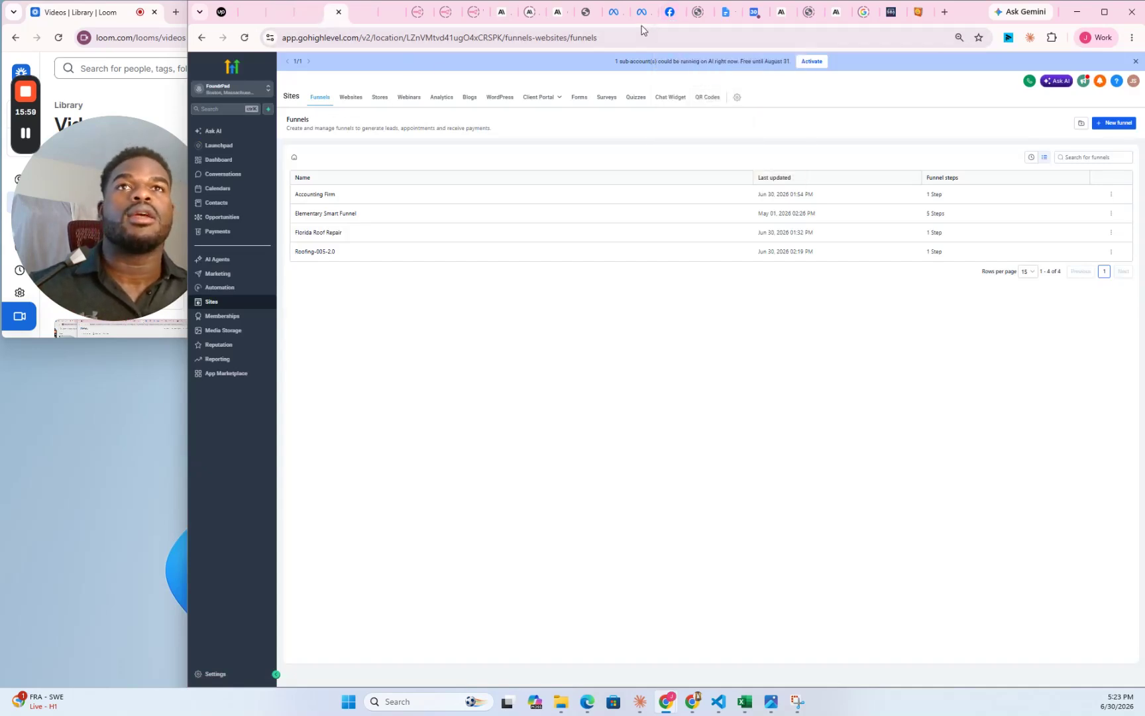
click(616, 15)
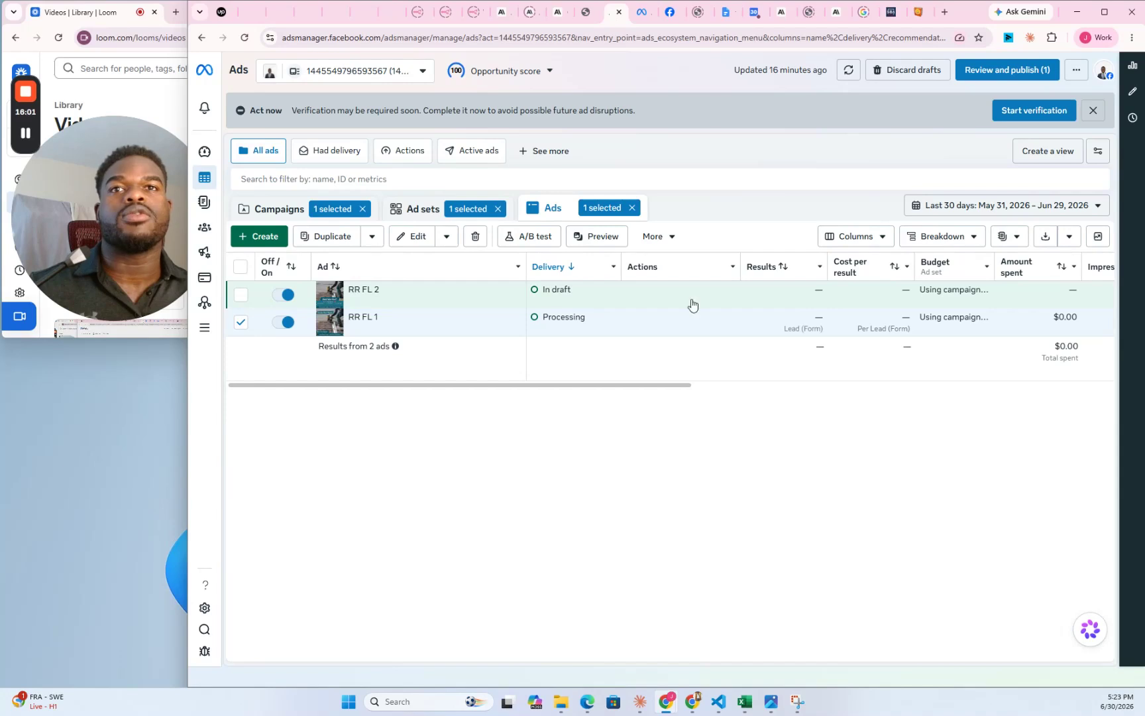